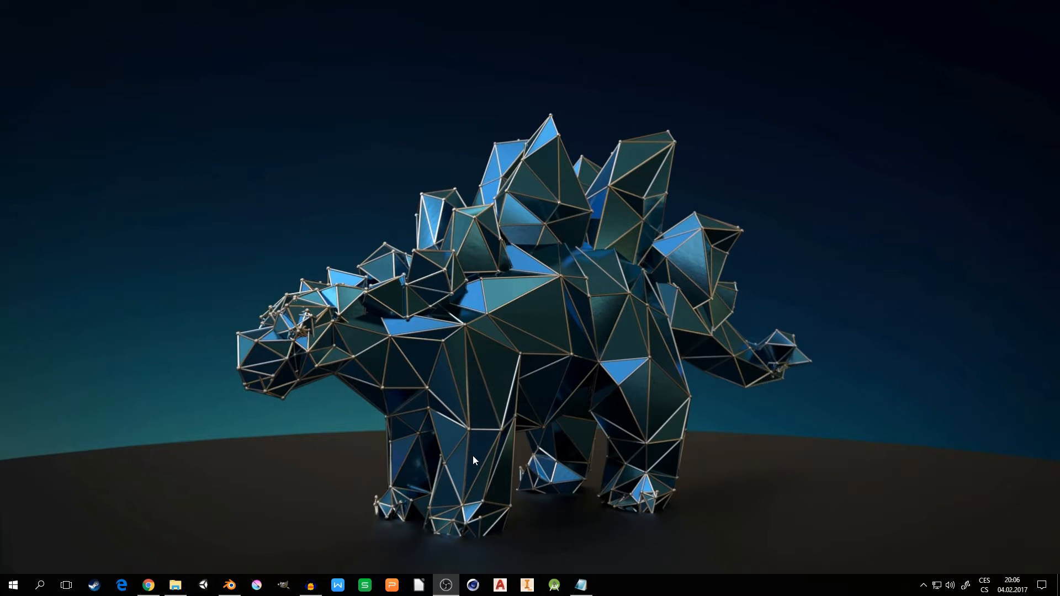
Step: Switch to Chrome to view the YouTube video on making a low poly dino in Cinema 4D, and minimize the browser
{"action": "left_click", "coordinate": [148, 585]}
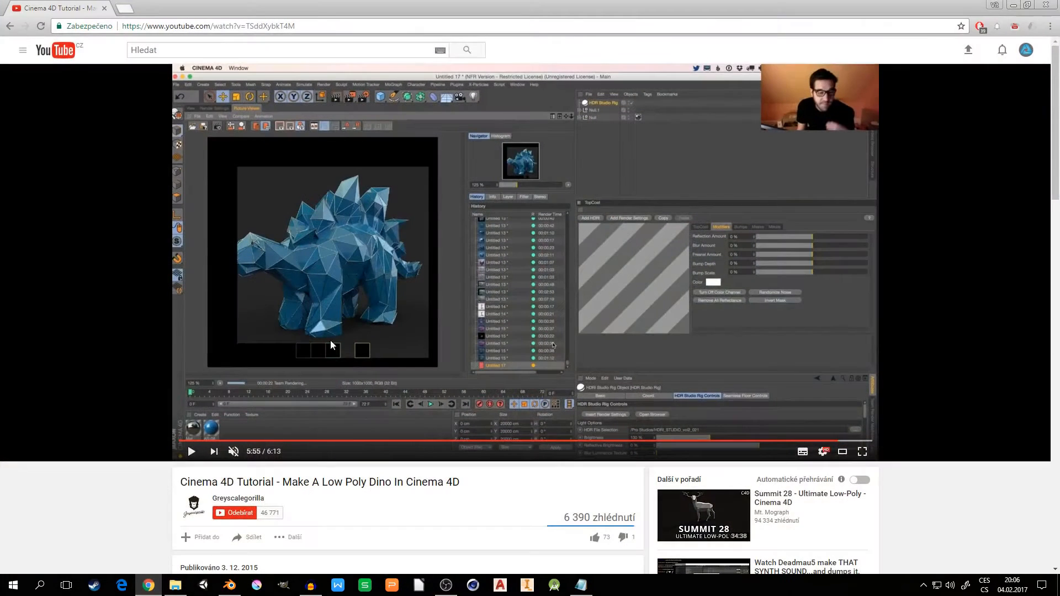
{"action": "mouse_move", "coordinate": [229, 499]}
{"action": "left_click", "coordinate": [1014, 7]}
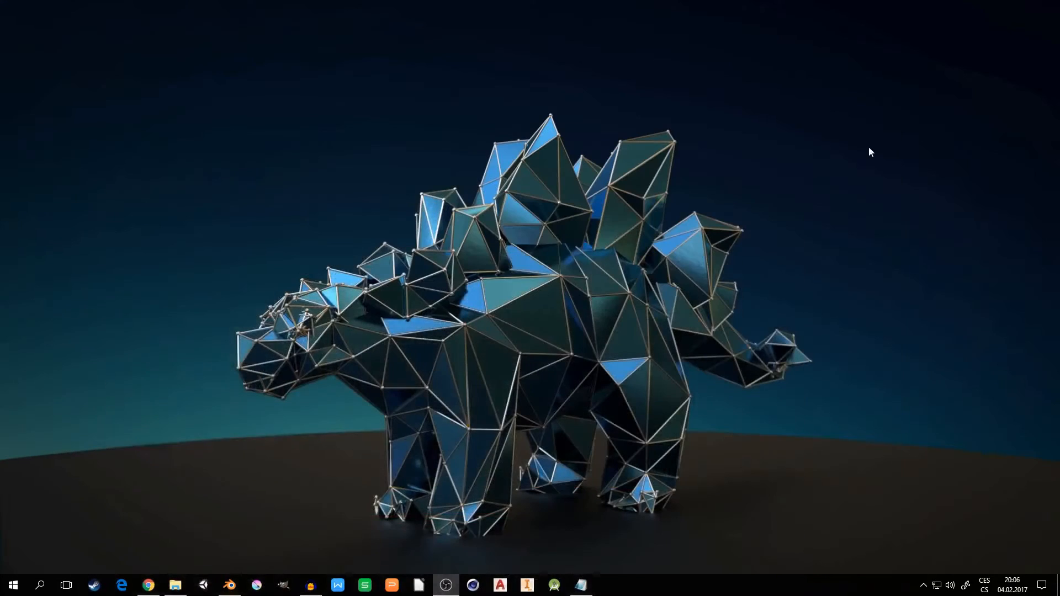
Step: Open Blender and show the Notepad note with the Blender Foundation folder path over it, and minimize both windows without closing the note
{"action": "left_click", "coordinate": [229, 586]}
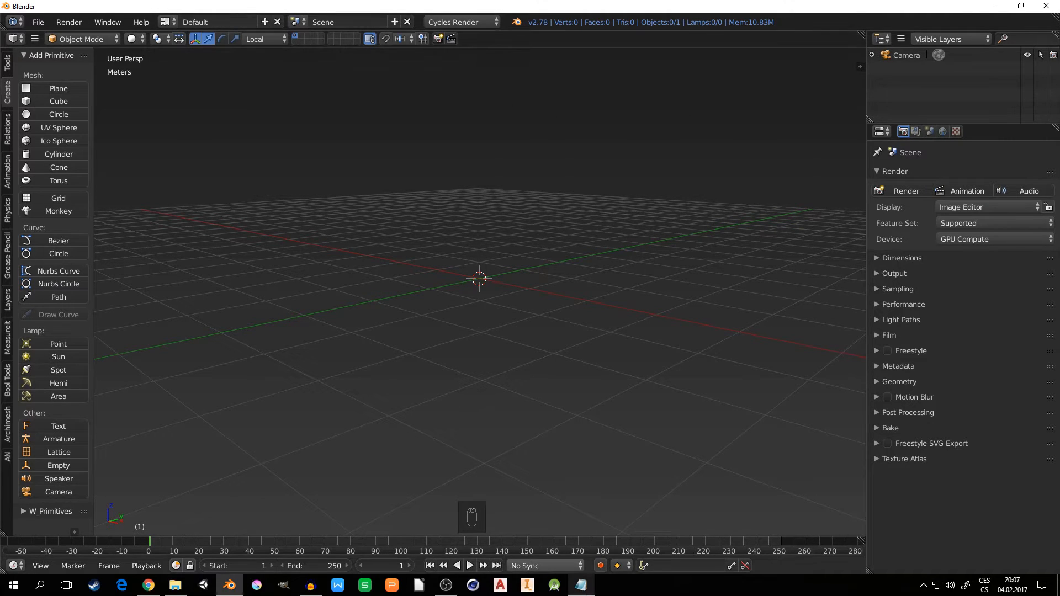
{"action": "left_click", "coordinate": [580, 585]}
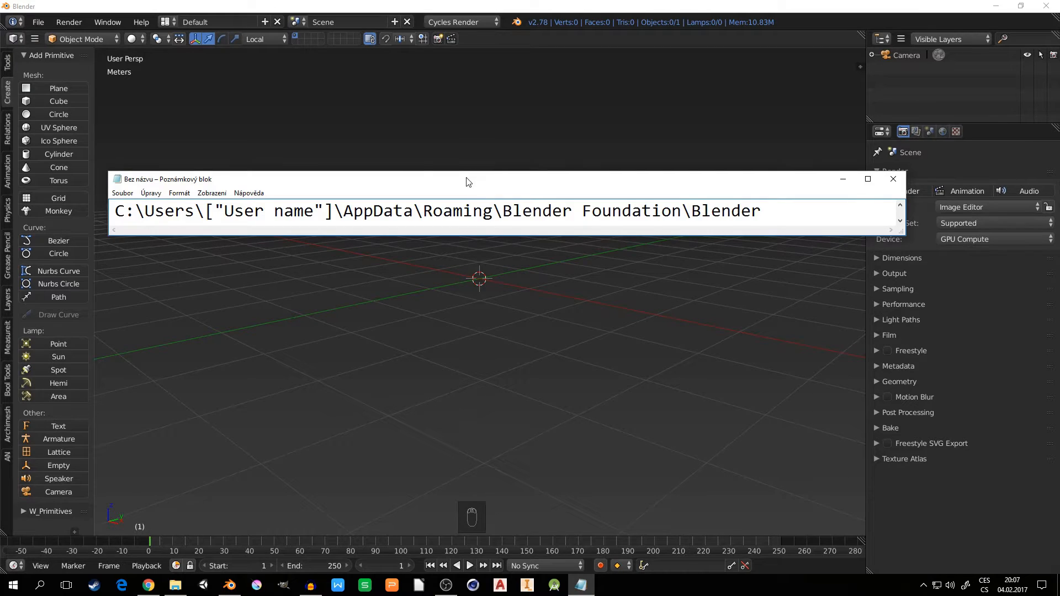
{"action": "left_click_drag", "start_coordinate": [466, 181], "coordinate": [531, 275]}
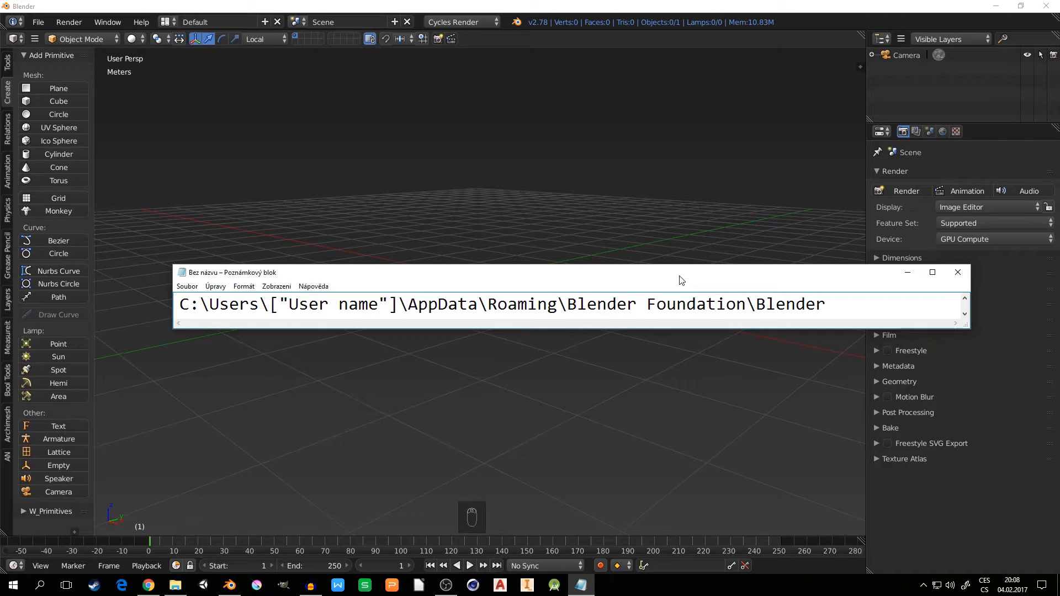
{"action": "left_click", "coordinate": [577, 4]}
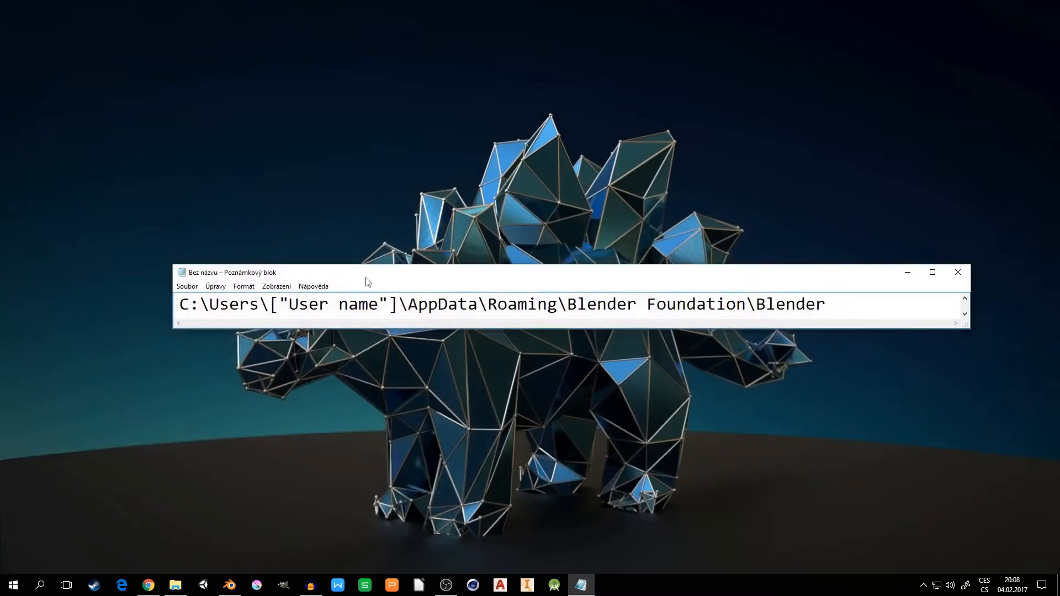
{"action": "left_click", "coordinate": [958, 272]}
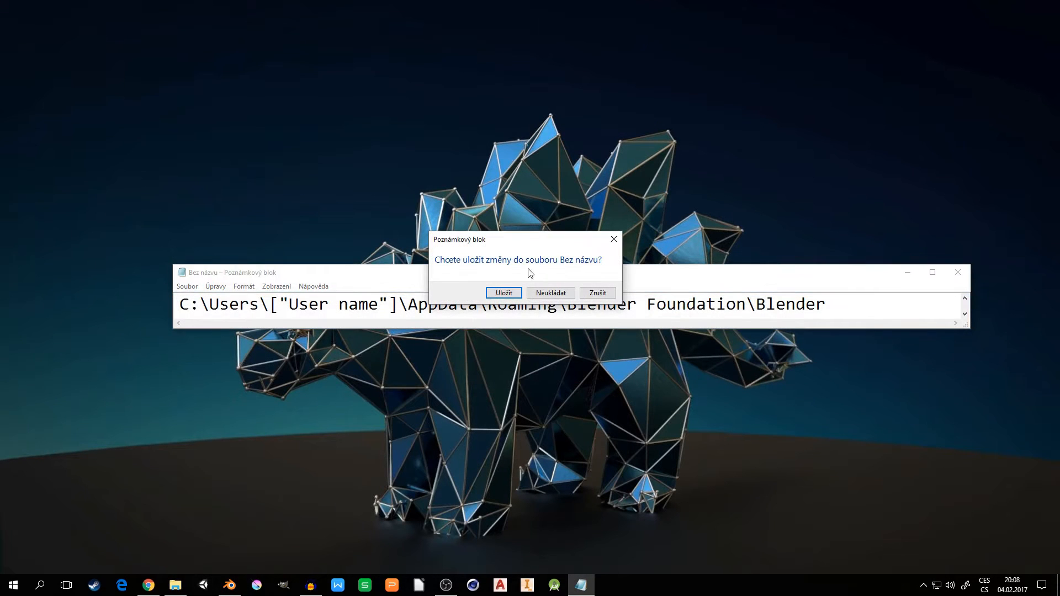
{"action": "left_click", "coordinate": [597, 295]}
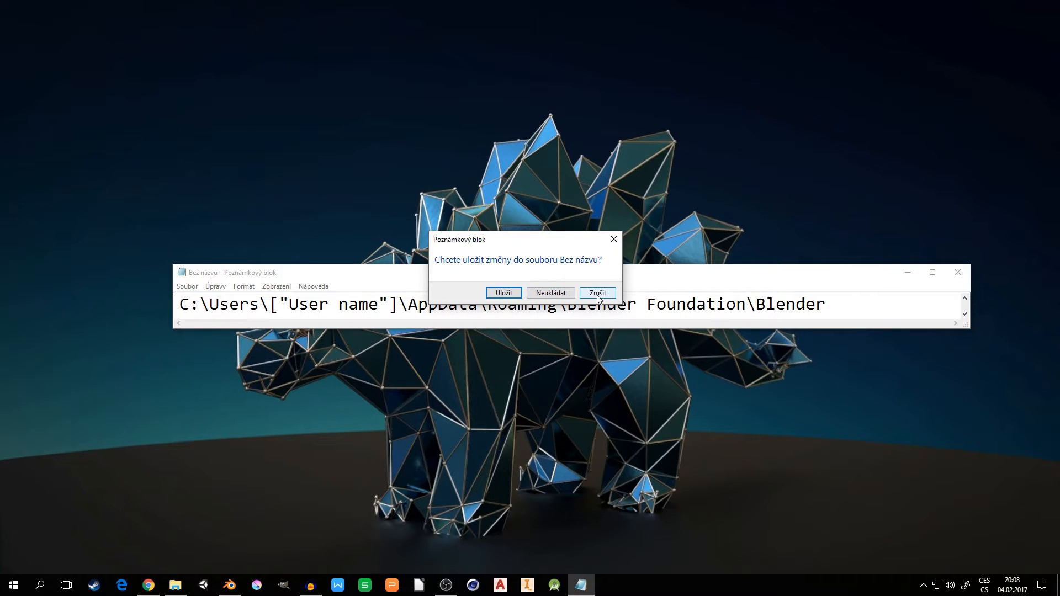
{"action": "left_click", "coordinate": [907, 272]}
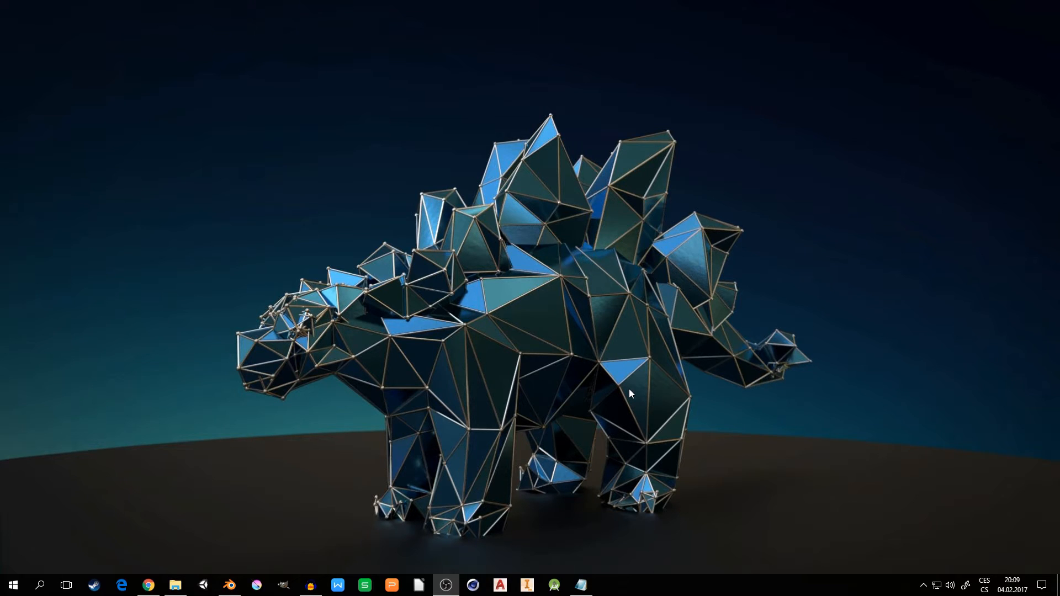
Step: Switch back to Blender and add a Monkey mesh at the scene's centre
{"action": "left_click", "coordinate": [231, 585]}
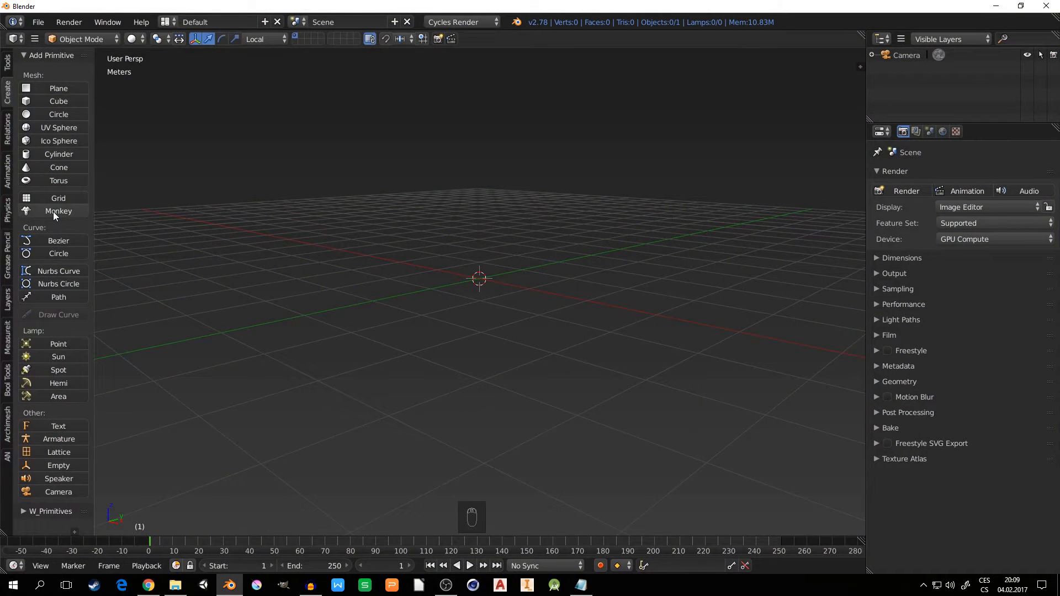
{"action": "left_click", "coordinate": [53, 211]}
{"action": "scroll", "coordinate": [474, 282], "scroll_direction": "up", "scroll_amount": 5}
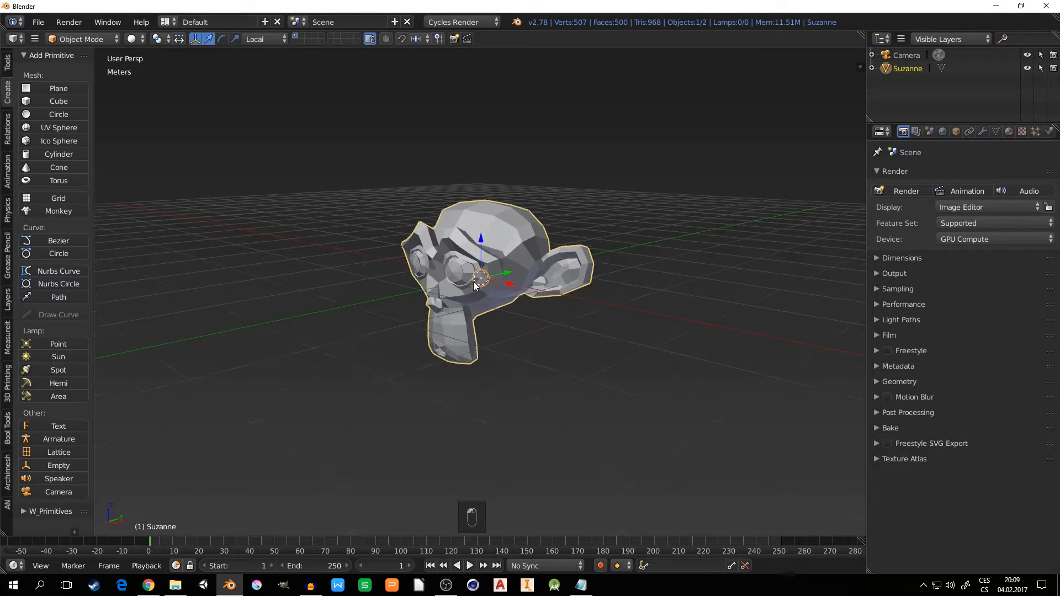
{"action": "middle_click_drag", "start_coordinate": [473, 293], "coordinate": [524, 310]}
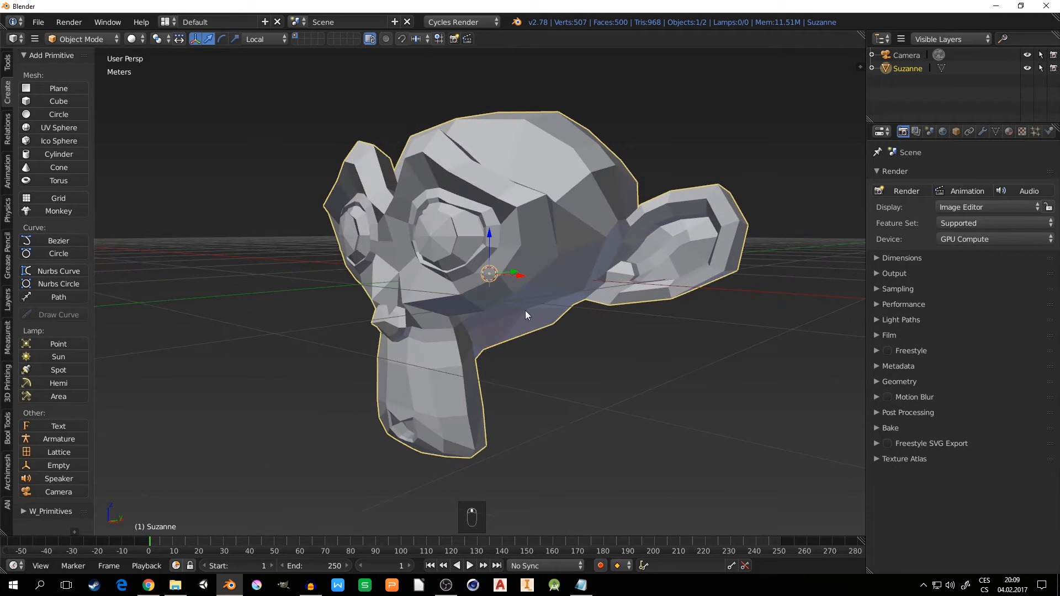
{"action": "scroll", "coordinate": [531, 327], "scroll_direction": "down", "scroll_amount": 2}
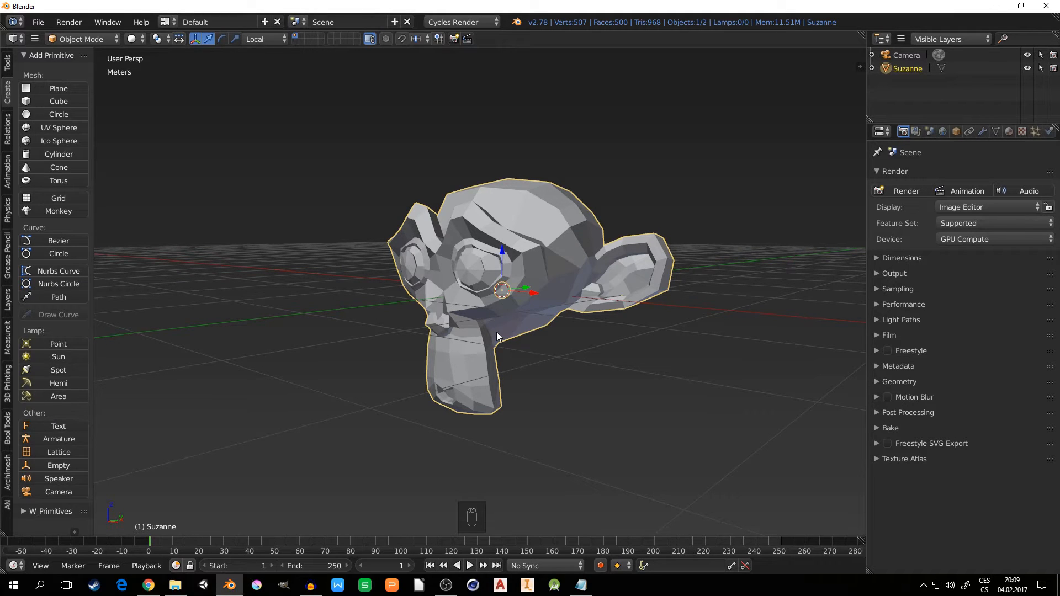
{"action": "mouse_move", "coordinate": [513, 337]}
{"action": "middle_mouse_down"}
{"action": "mouse_move", "coordinate": [537, 339]}
{"action": "mouse_move", "coordinate": [511, 350]}
{"action": "middle_mouse_up"}
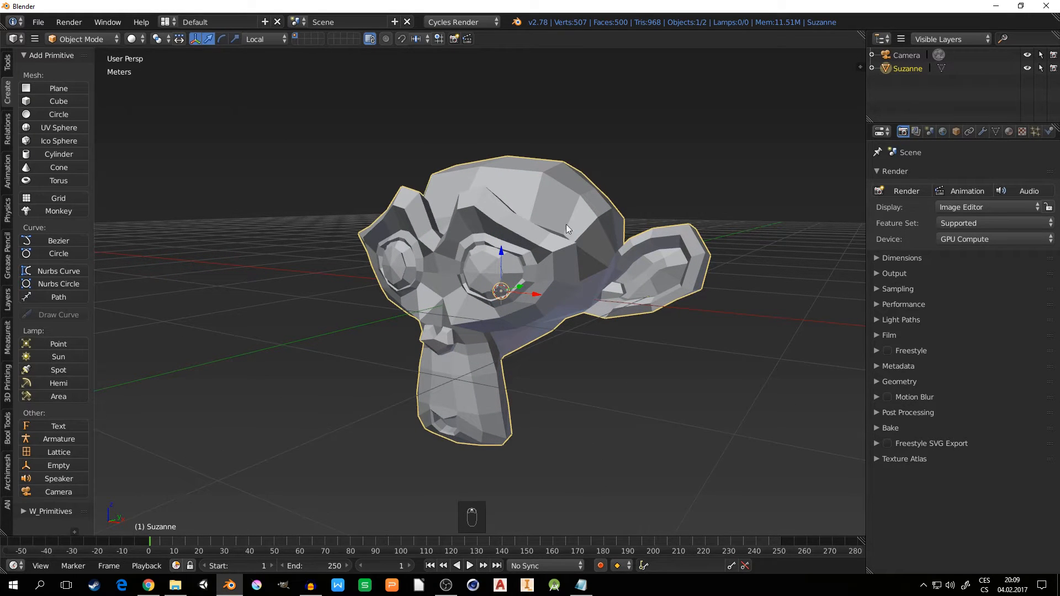
{"action": "middle_click_drag", "start_coordinate": [542, 327], "coordinate": [618, 315]}
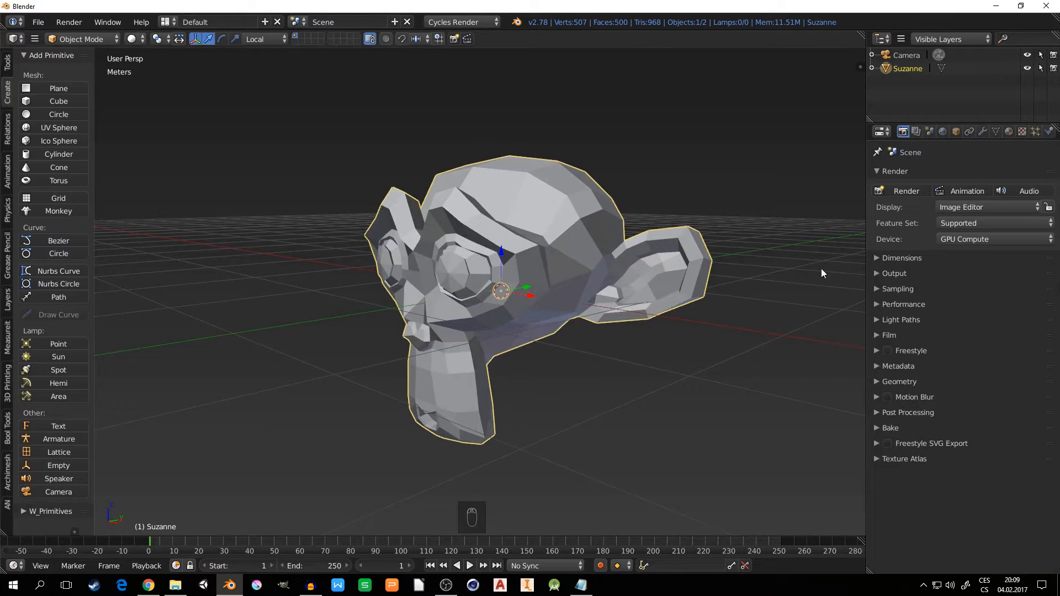
Step: Add a Displace modifier to the monkey
{"action": "left_click", "coordinate": [982, 131]}
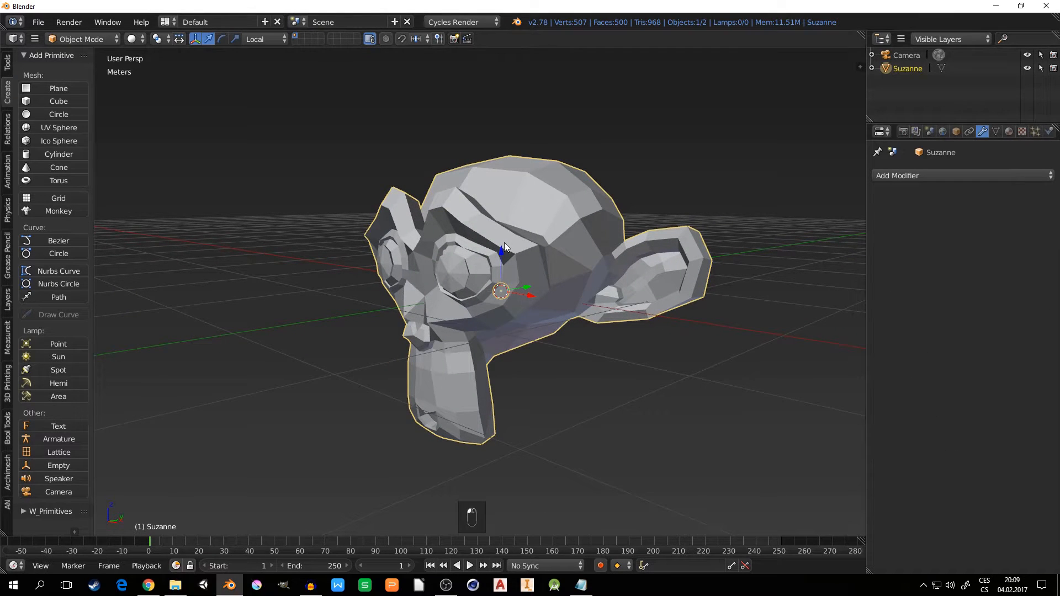
{"action": "middle_click_drag", "start_coordinate": [505, 243], "coordinate": [579, 303]}
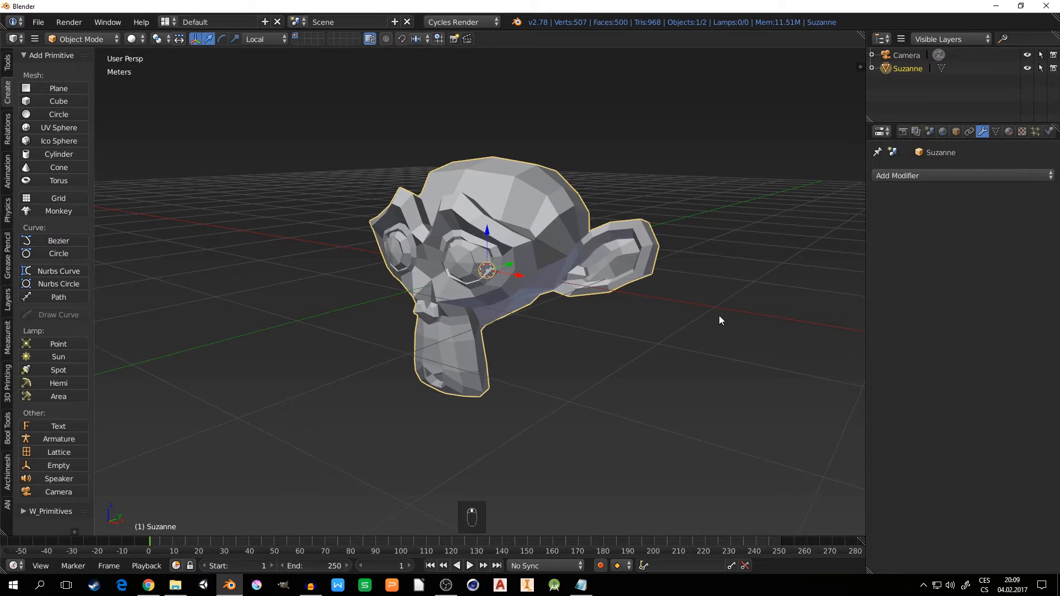
{"action": "left_click", "coordinate": [907, 177]}
{"action": "left_click", "coordinate": [888, 265]}
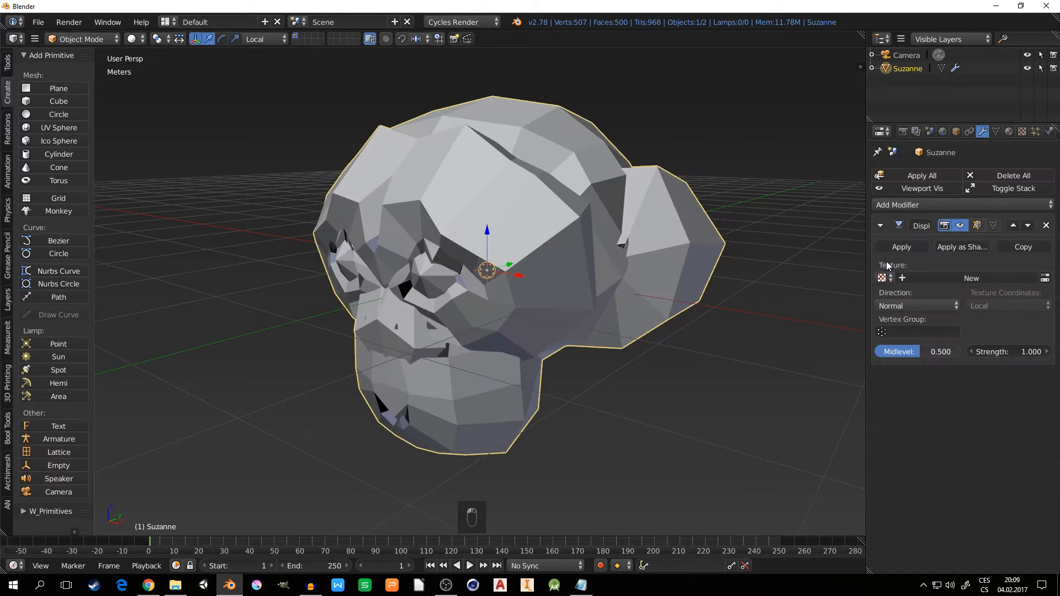
Step: Create a new texture for the monkey's Displace modifier and set its type to Clouds
{"action": "middle_click_drag", "start_coordinate": [526, 272], "coordinate": [618, 259]}
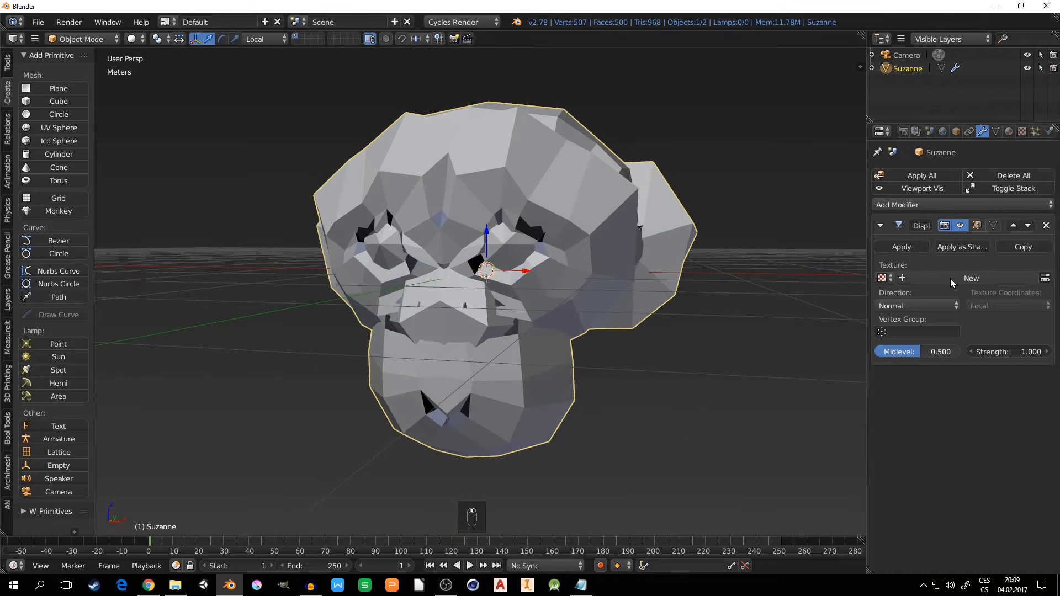
{"action": "left_click", "coordinate": [961, 277]}
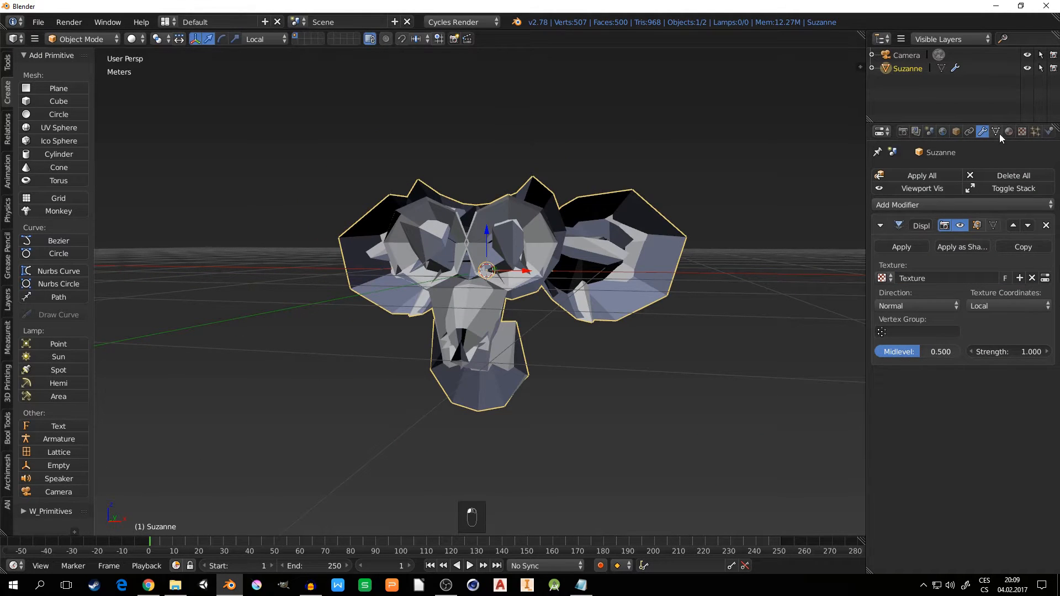
{"action": "left_click", "coordinate": [1021, 132]}
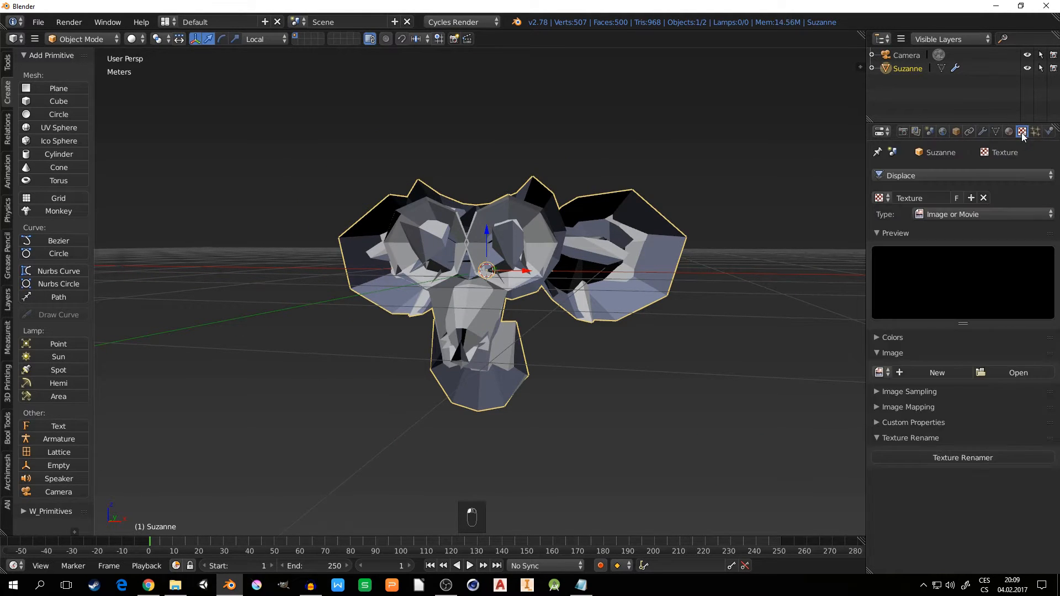
{"action": "left_click", "coordinate": [985, 215]}
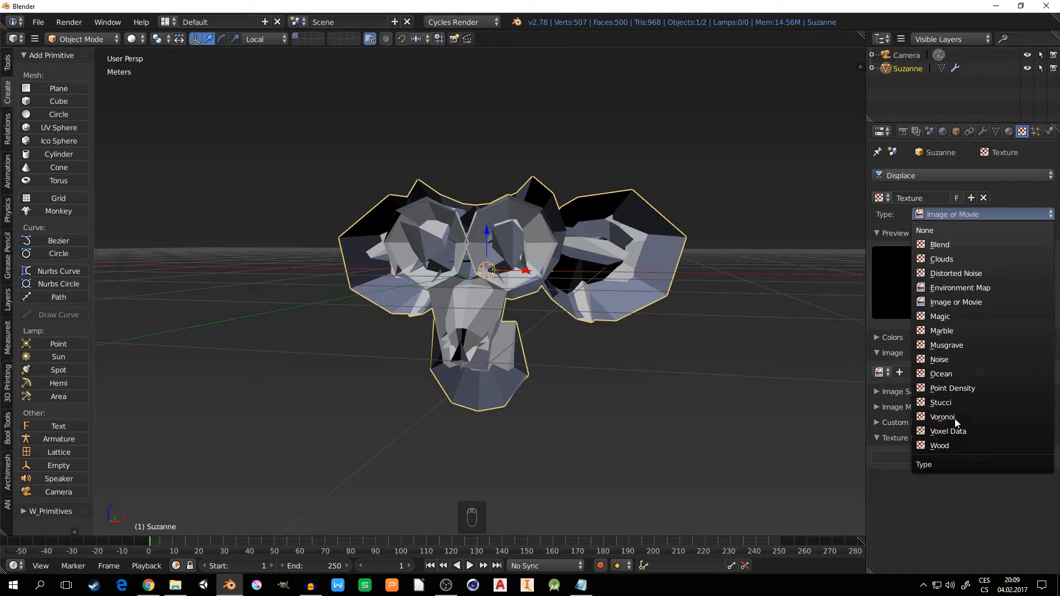
{"action": "left_click", "coordinate": [941, 259]}
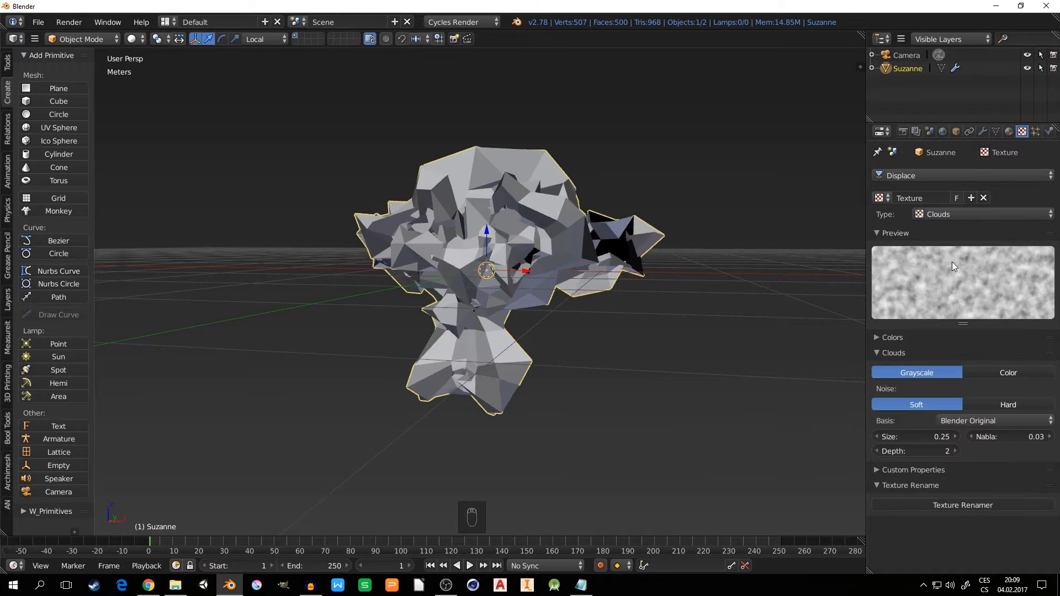
Step: Set the size of the Clouds displacement texture to 0.22
{"action": "mouse_move", "coordinate": [507, 300]}
{"action": "middle_mouse_down"}
{"action": "mouse_move", "coordinate": [528, 294]}
{"action": "mouse_move", "coordinate": [478, 301]}
{"action": "mouse_move", "coordinate": [492, 290]}
{"action": "mouse_move", "coordinate": [489, 318]}
{"action": "mouse_move", "coordinate": [502, 311]}
{"action": "middle_mouse_up"}
{"action": "scroll", "coordinate": [492, 290], "scroll_direction": "up", "scroll_amount": 4}
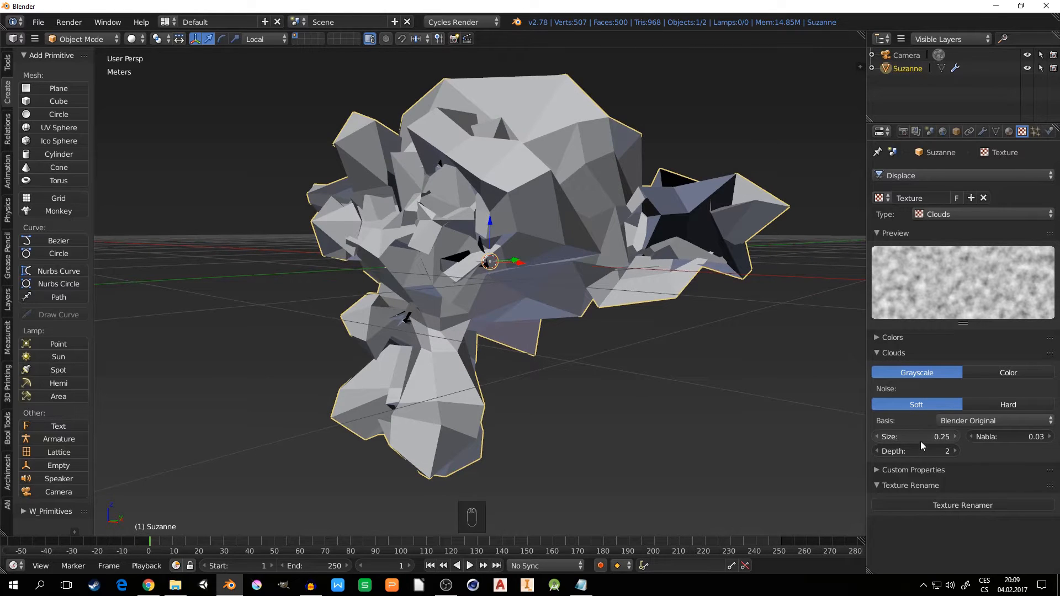
{"action": "mouse_move", "coordinate": [939, 438]}
{"action": "left_mouse_down"}
{"action": "mouse_move", "coordinate": [926, 438]}
{"action": "mouse_move", "coordinate": [936, 438]}
{"action": "left_mouse_up"}
{"action": "middle_click_drag", "start_coordinate": [441, 312], "coordinate": [487, 312]}
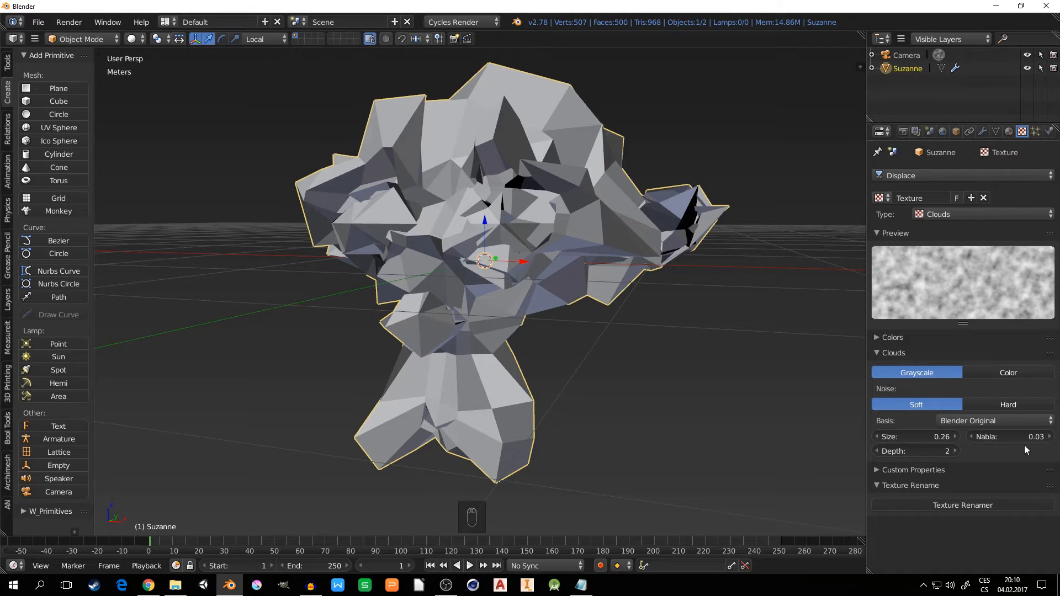
{"action": "mouse_move", "coordinate": [932, 436]}
{"action": "left_mouse_down"}
{"action": "mouse_move", "coordinate": [913, 437]}
{"action": "mouse_move", "coordinate": [923, 437]}
{"action": "left_mouse_up"}
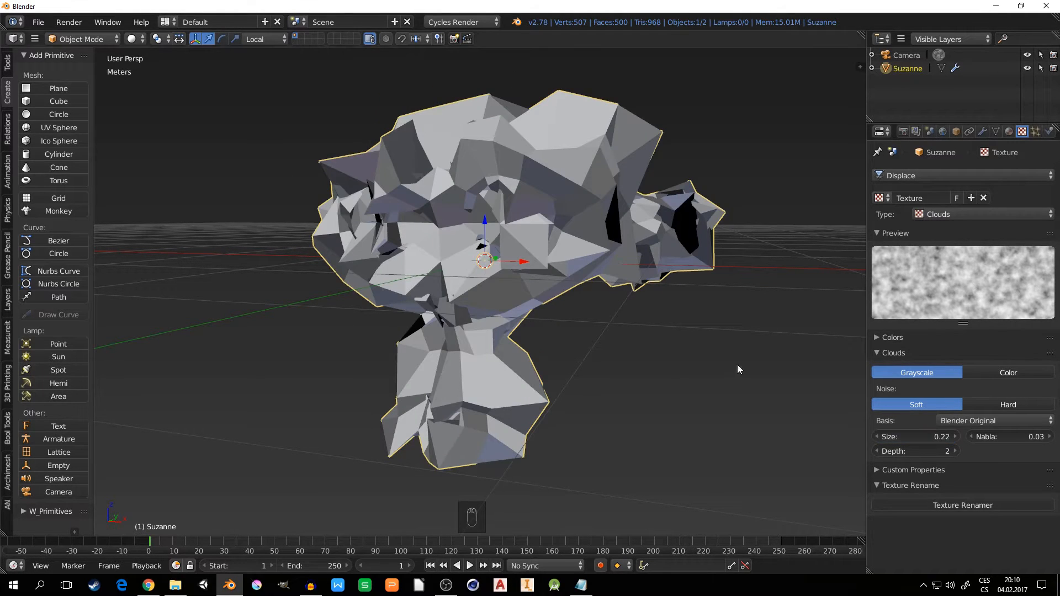
{"action": "middle_click_drag", "start_coordinate": [643, 348], "coordinate": [529, 348]}
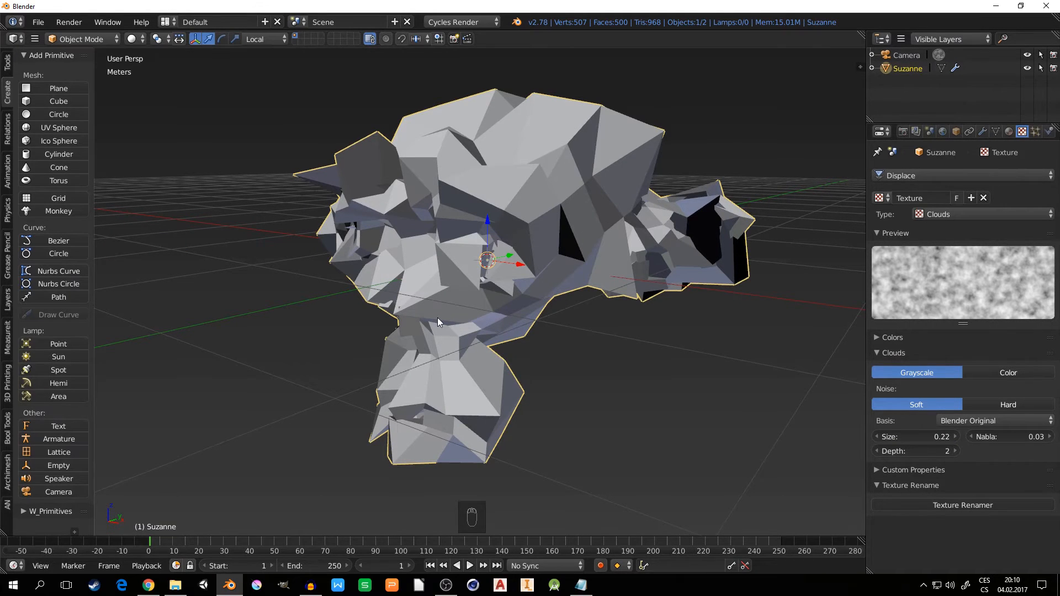
{"action": "mouse_move", "coordinate": [437, 316]}
{"action": "middle_mouse_down"}
{"action": "mouse_move", "coordinate": [597, 310]}
{"action": "mouse_move", "coordinate": [434, 319]}
{"action": "middle_mouse_up"}
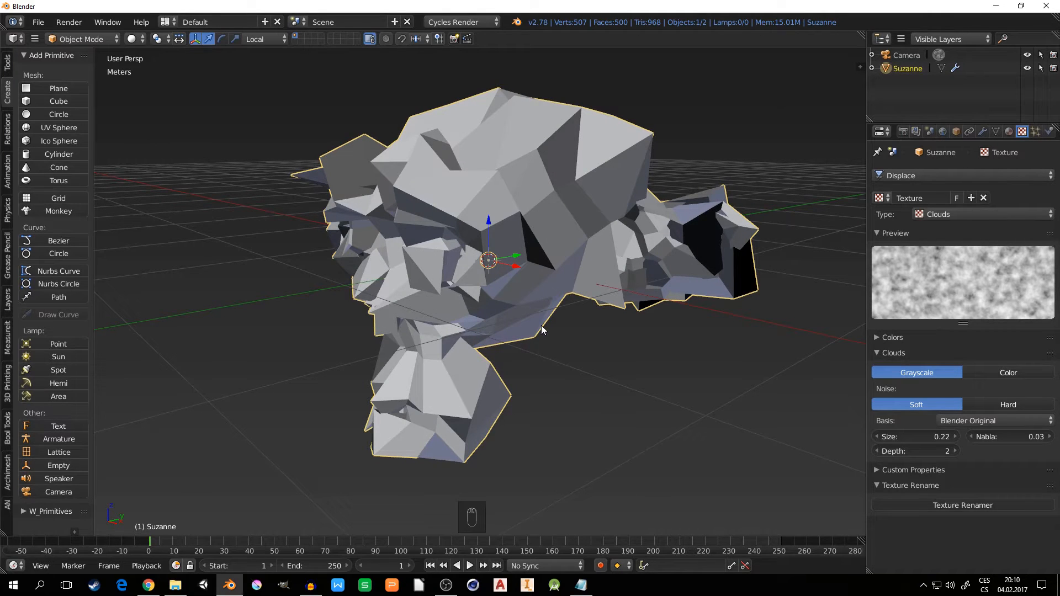
Step: Add a Subdivision Surface modifier to the displaced monkey
{"action": "left_click", "coordinate": [981, 132]}
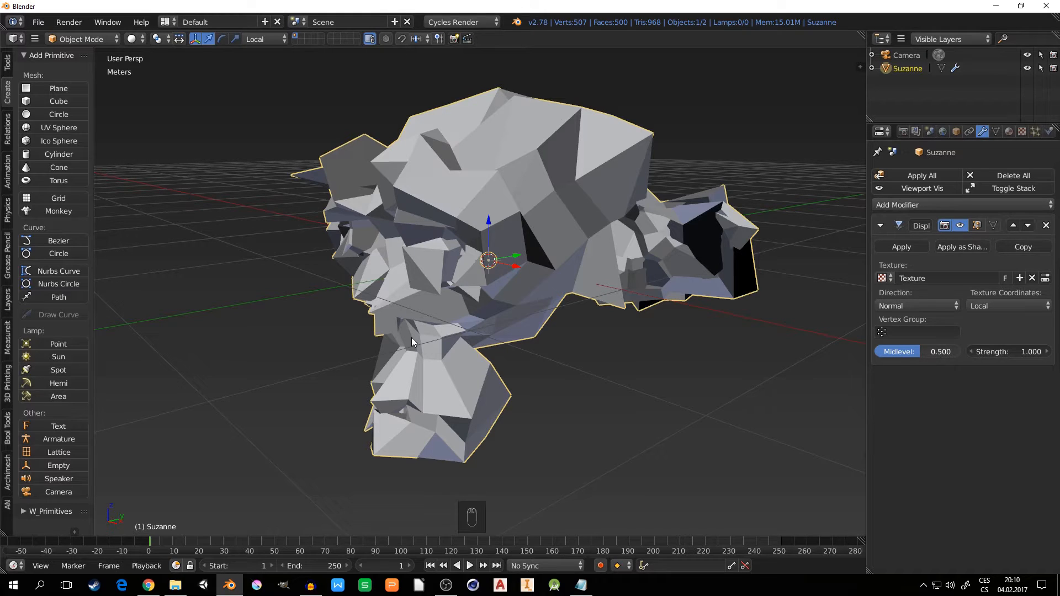
{"action": "left_click", "coordinate": [932, 206]}
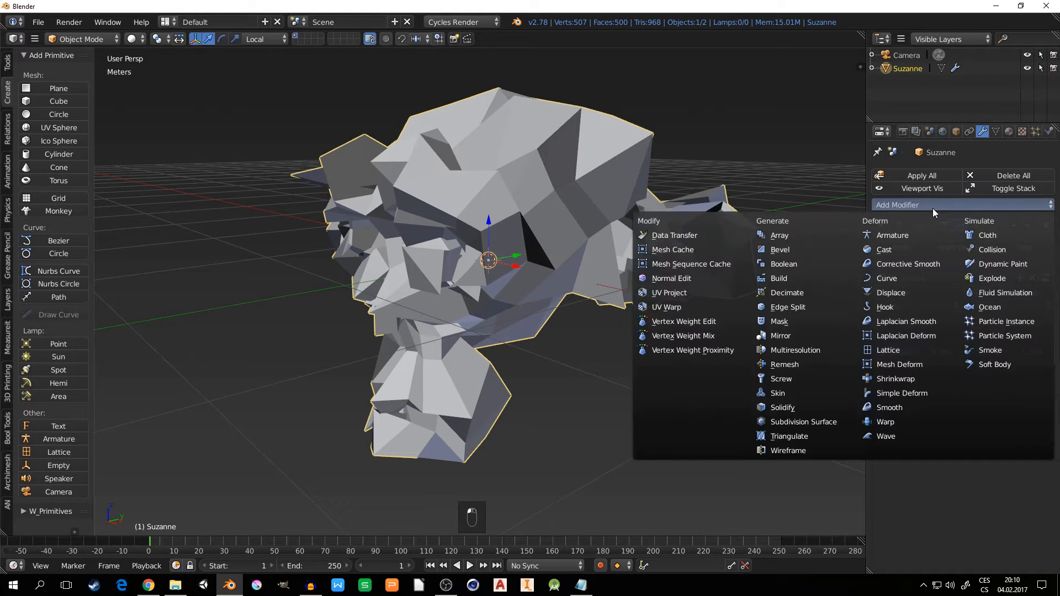
{"action": "left_click", "coordinate": [800, 422]}
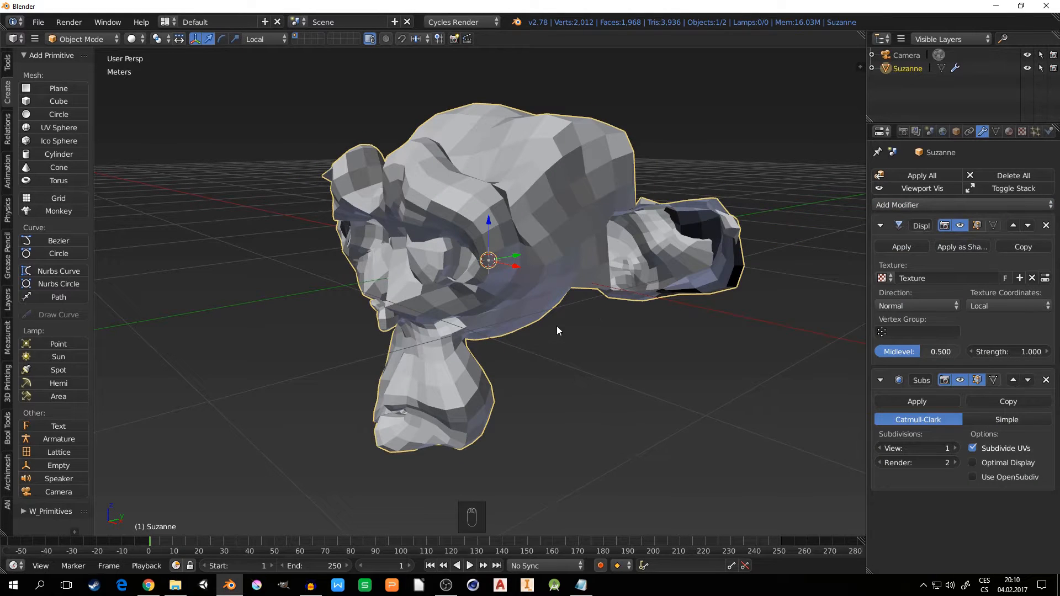
{"action": "middle_click_drag", "start_coordinate": [557, 326], "coordinate": [528, 330]}
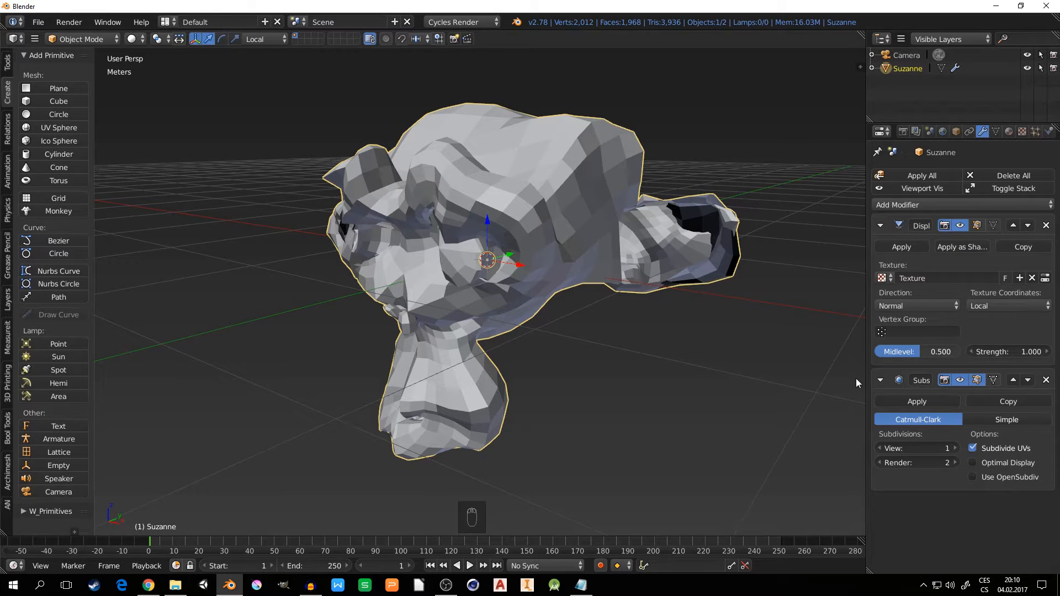
Step: Move the Subdivision Surface modifier above Displace and set its view subdivisions to 2
{"action": "left_click", "coordinate": [1013, 380]}
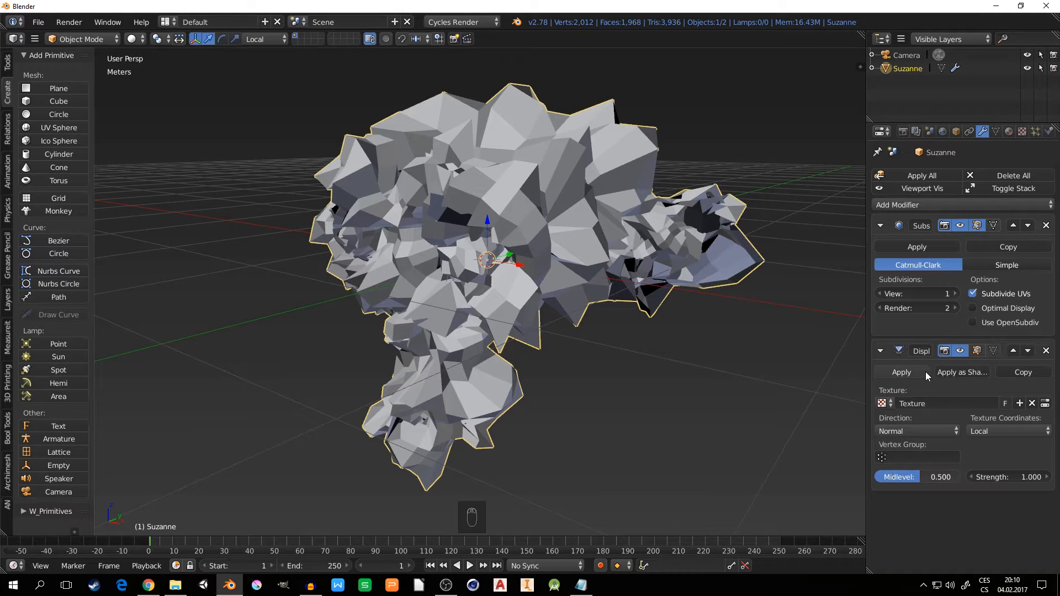
{"action": "left_click", "coordinate": [953, 293]}
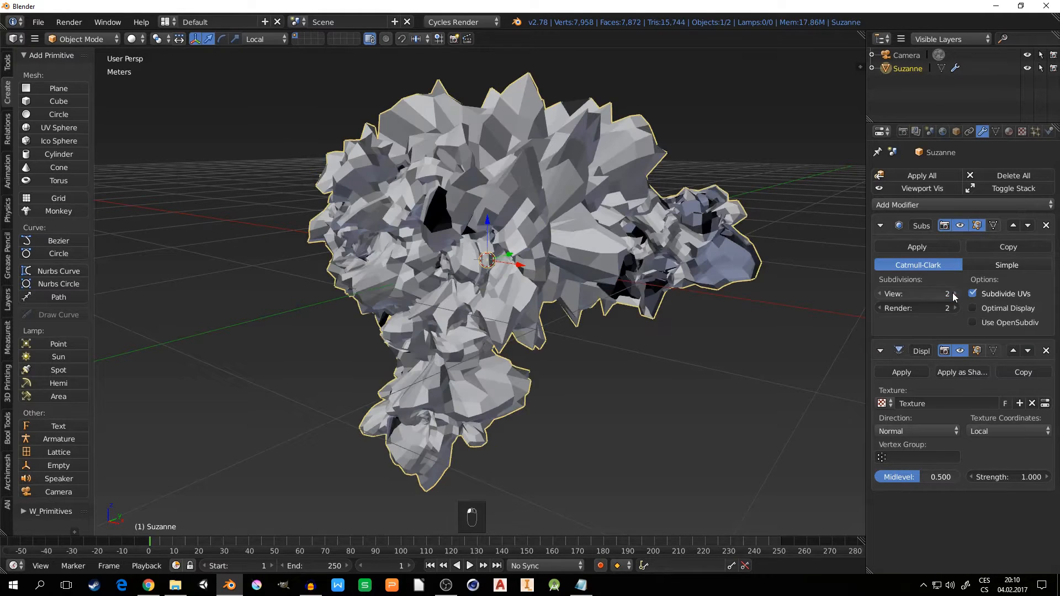
{"action": "mouse_move", "coordinate": [560, 324]}
{"action": "middle_mouse_down"}
{"action": "mouse_move", "coordinate": [544, 316]}
{"action": "mouse_move", "coordinate": [544, 325]}
{"action": "middle_mouse_up"}
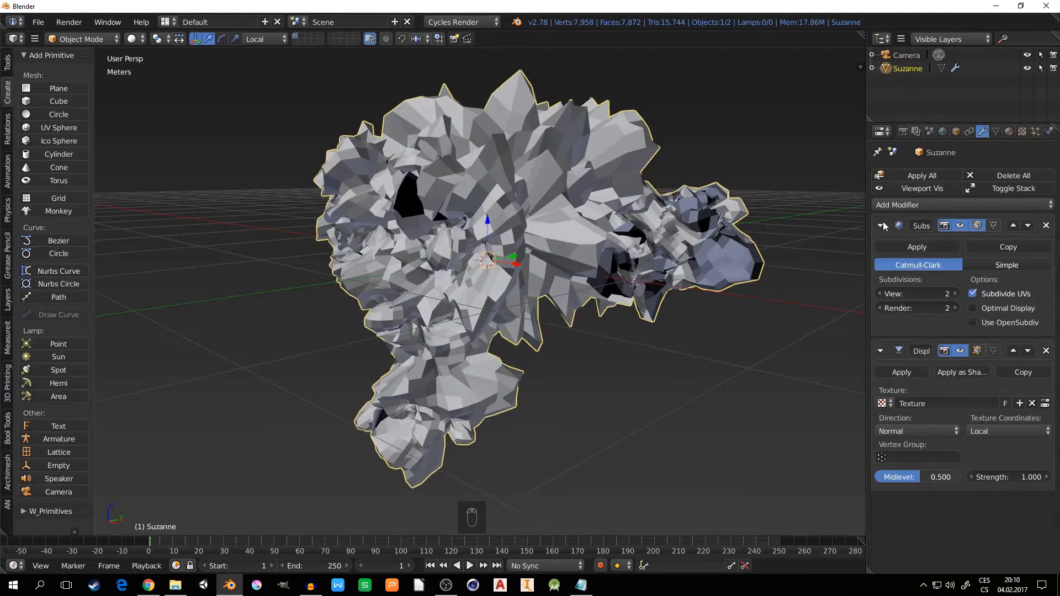
Step: Set the Displace modifier's midlevel to 0 and its strength to 0.17
{"action": "left_click", "coordinate": [880, 225]}
{"action": "middle_click_drag", "start_coordinate": [574, 232], "coordinate": [445, 231]}
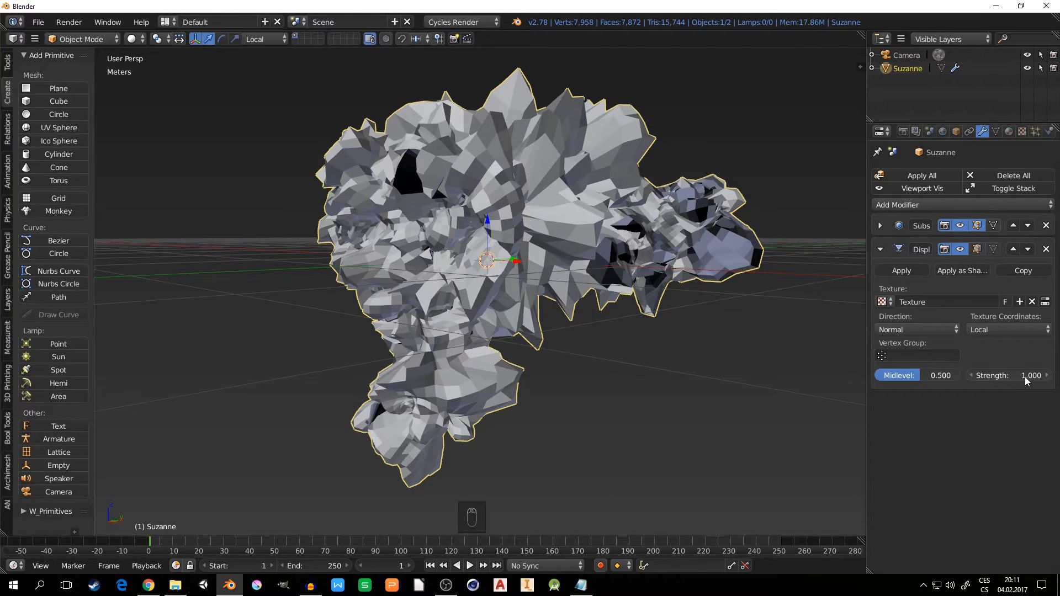
{"action": "left_click_drag", "start_coordinate": [1024, 376], "coordinate": [986, 377]}
{"action": "left_click_drag", "start_coordinate": [922, 379], "coordinate": [875, 379]}
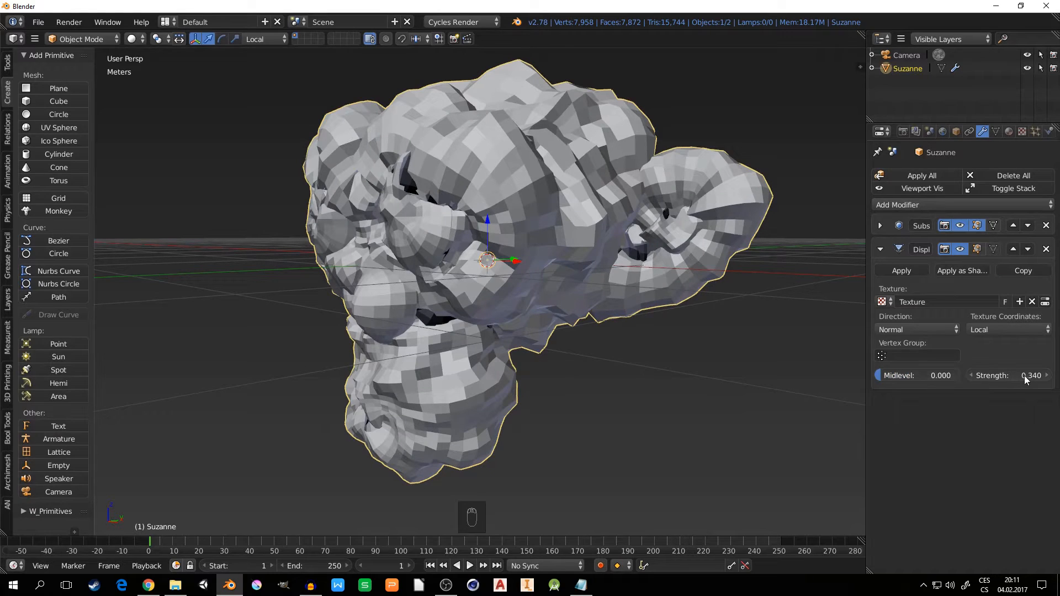
{"action": "left_click_drag", "start_coordinate": [1032, 375], "coordinate": [1017, 376]}
{"action": "middle_click_drag", "start_coordinate": [538, 303], "coordinate": [559, 279]}
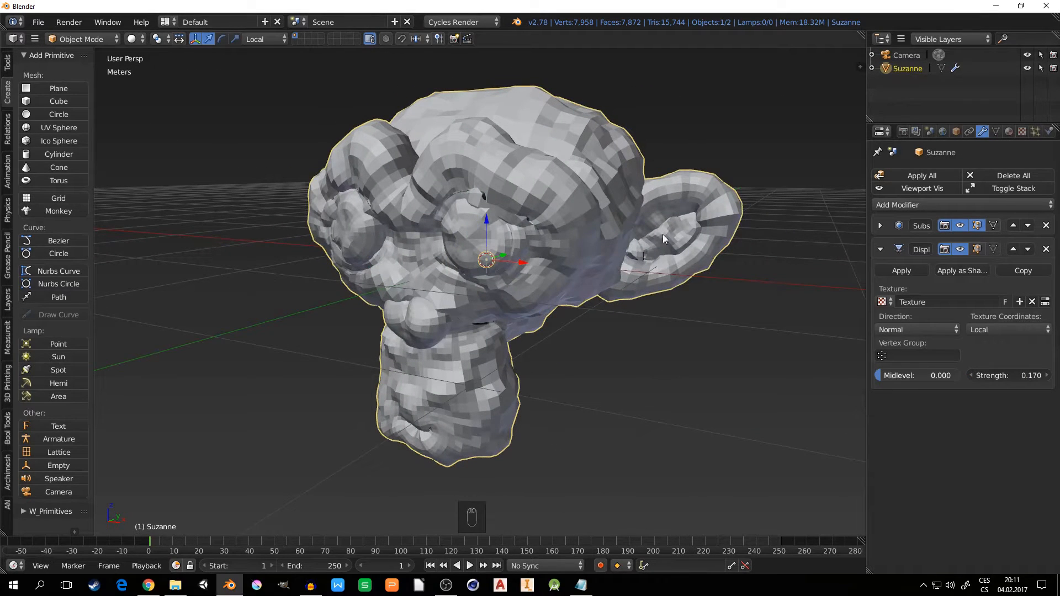
{"action": "scroll", "coordinate": [643, 244], "scroll_direction": "up", "scroll_amount": 2}
{"action": "middle_click_drag", "start_coordinate": [644, 275], "coordinate": [621, 268]}
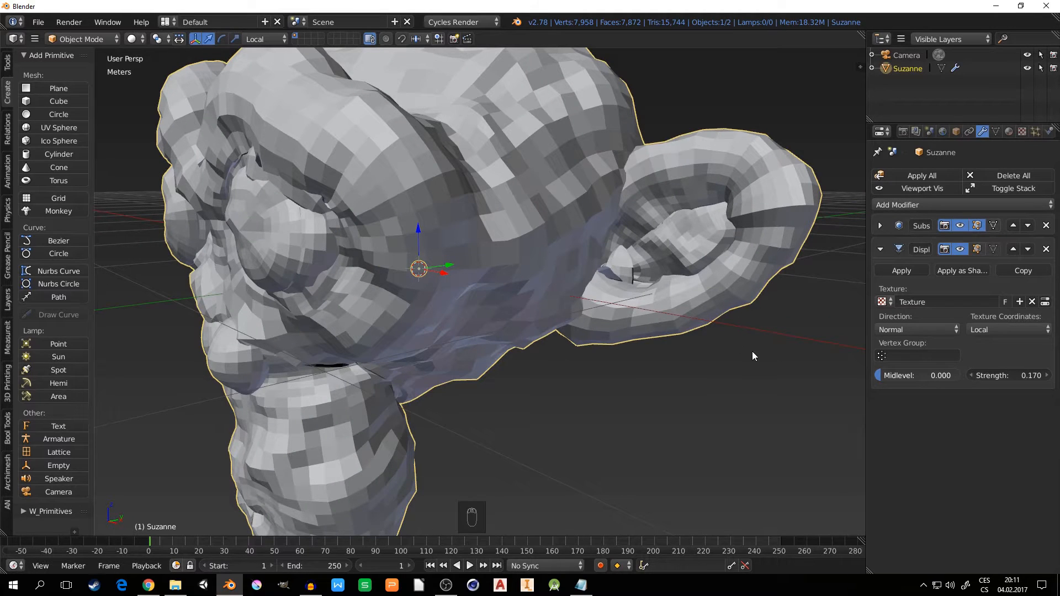
Step: Set the Displace modifier's midlevel to 0.29, raise its strength to about 0.3, and collapse its settings
{"action": "left_click_drag", "start_coordinate": [900, 375], "coordinate": [953, 374]}
{"action": "middle_click_drag", "start_coordinate": [589, 316], "coordinate": [602, 264]}
{"action": "scroll", "coordinate": [583, 287], "scroll_direction": "down", "scroll_amount": 3}
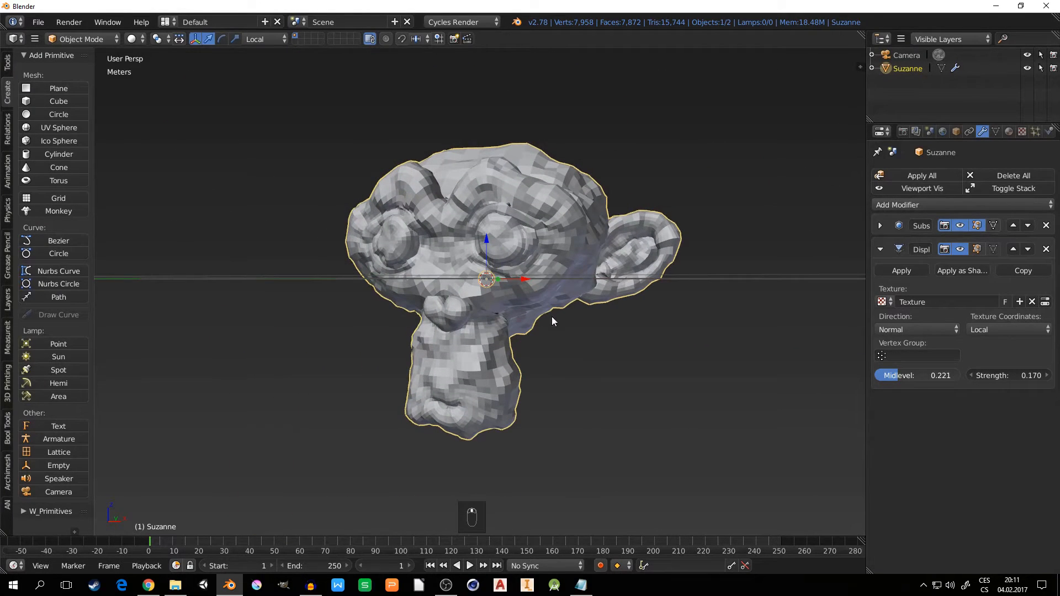
{"action": "middle_click_drag", "start_coordinate": [551, 316], "coordinate": [532, 316]}
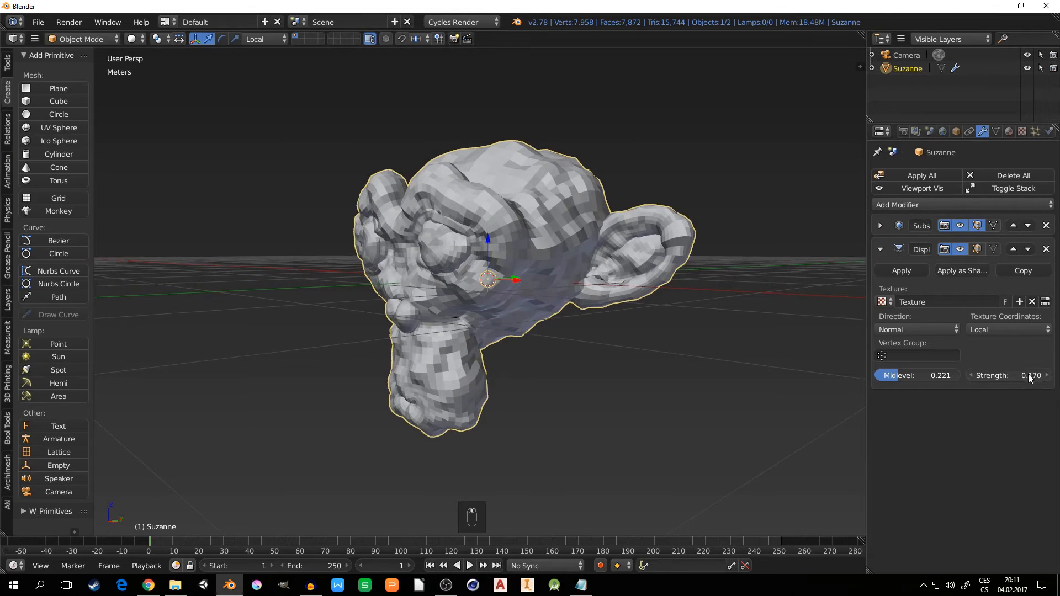
{"action": "left_click_drag", "start_coordinate": [1028, 373], "coordinate": [1052, 374]}
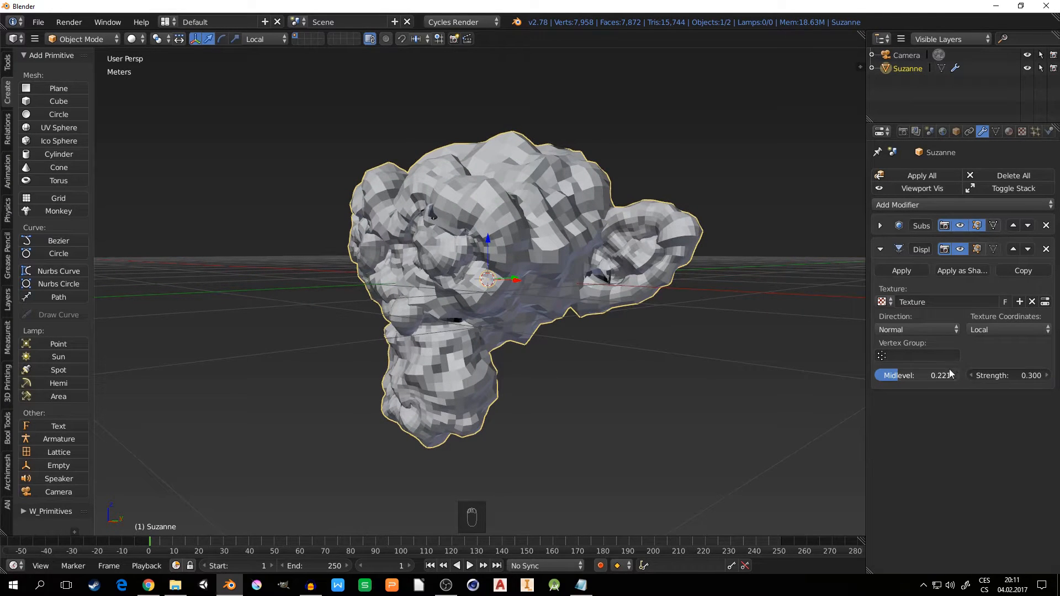
{"action": "mouse_move", "coordinate": [950, 373]}
{"action": "left_mouse_down"}
{"action": "mouse_move", "coordinate": [972, 374]}
{"action": "mouse_move", "coordinate": [954, 373]}
{"action": "left_mouse_up"}
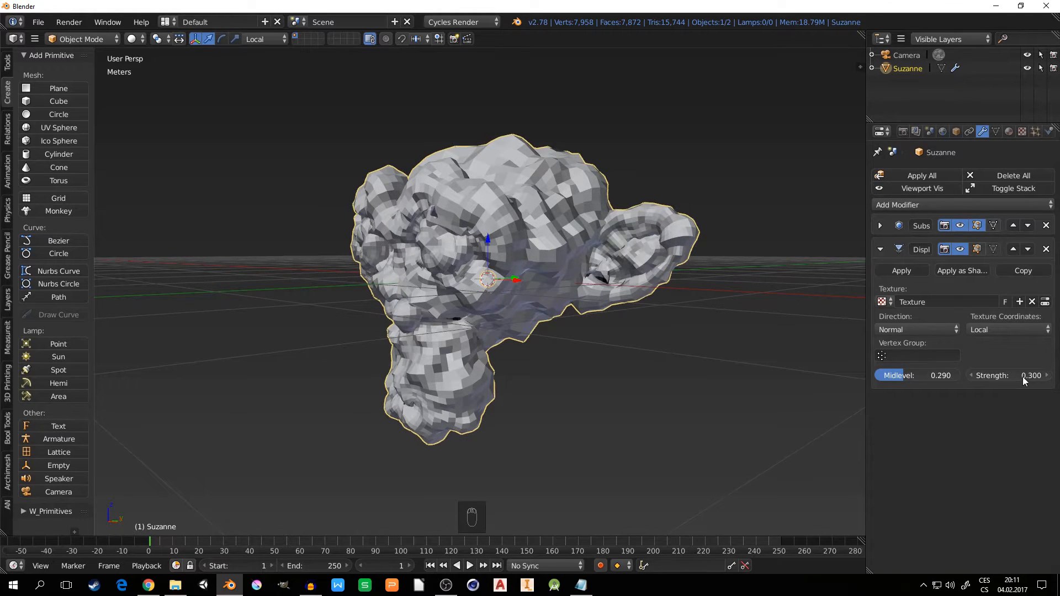
{"action": "mouse_move", "coordinate": [1022, 377]}
{"action": "left_mouse_down"}
{"action": "mouse_move", "coordinate": [1040, 378]}
{"action": "mouse_move", "coordinate": [1029, 377]}
{"action": "left_mouse_up"}
{"action": "mouse_move", "coordinate": [530, 342]}
{"action": "middle_mouse_down"}
{"action": "mouse_move", "coordinate": [611, 316]}
{"action": "mouse_move", "coordinate": [533, 338]}
{"action": "middle_mouse_up"}
{"action": "left_click", "coordinate": [880, 250]}
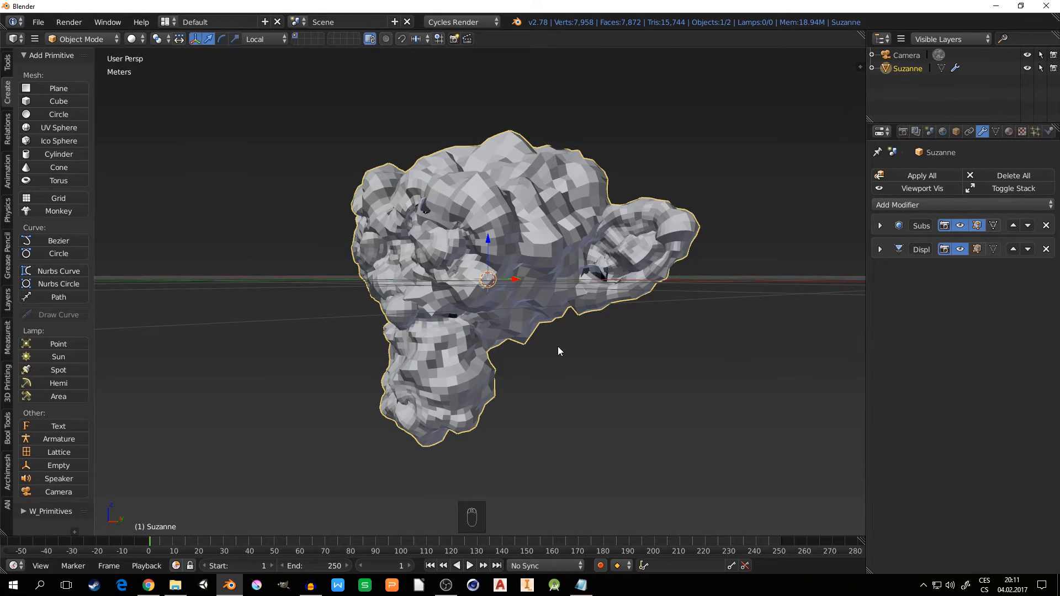
{"action": "middle_click_drag", "start_coordinate": [558, 346], "coordinate": [587, 339]}
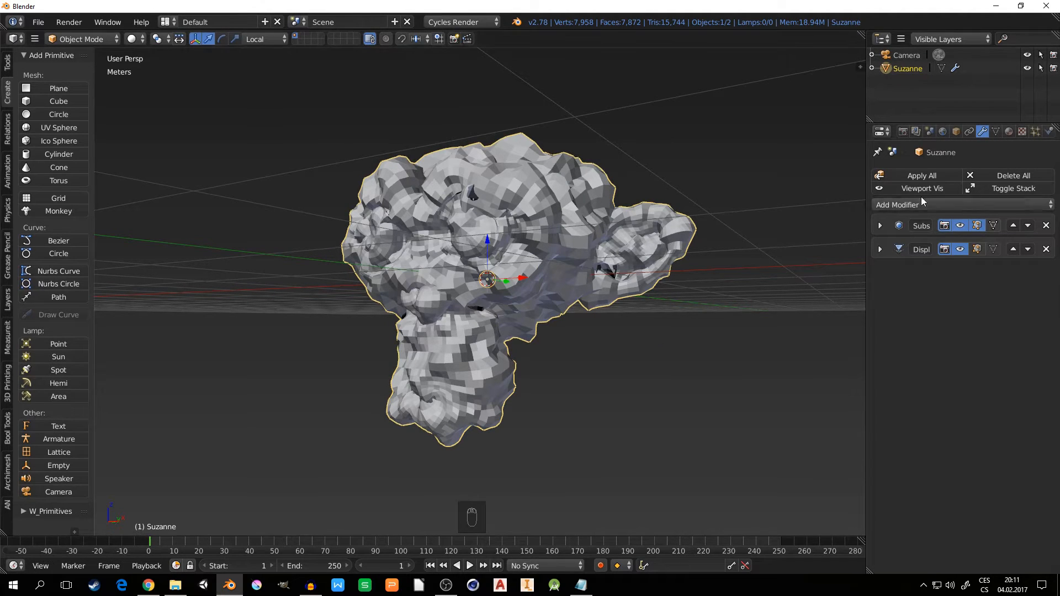
Step: Add a Decimate modifier to the monkey and reduce its collapse ratio to 0.3248
{"action": "left_click", "coordinate": [907, 206]}
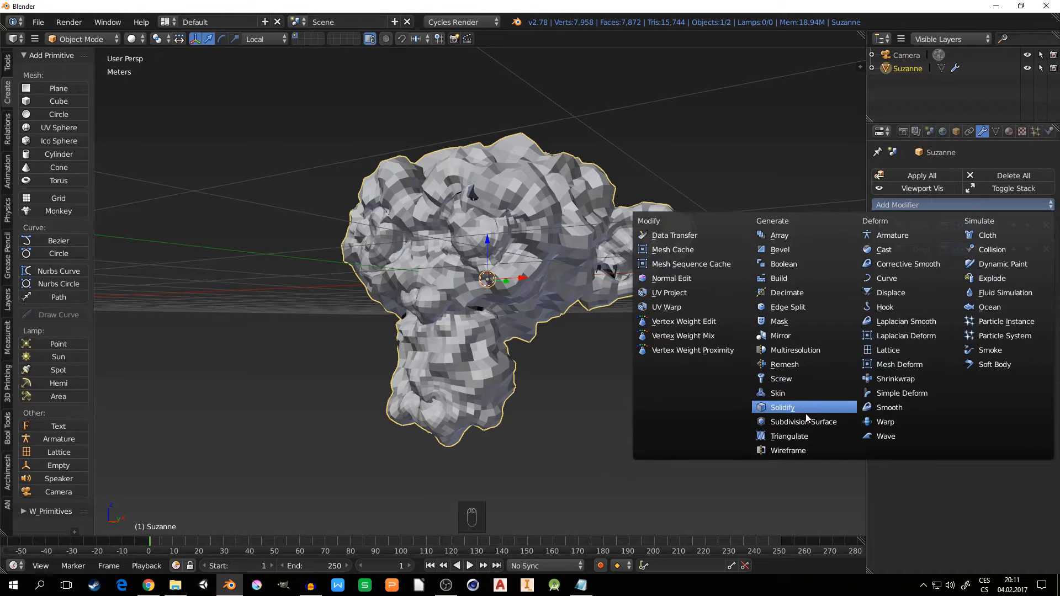
{"action": "left_click", "coordinate": [783, 294]}
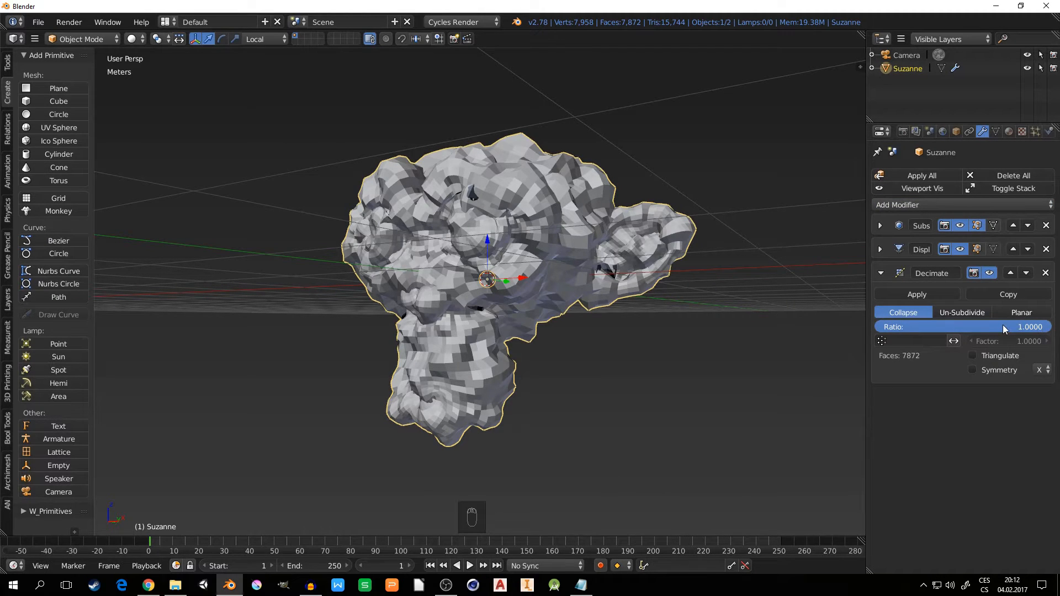
{"action": "left_click_drag", "start_coordinate": [998, 326], "coordinate": [879, 326]}
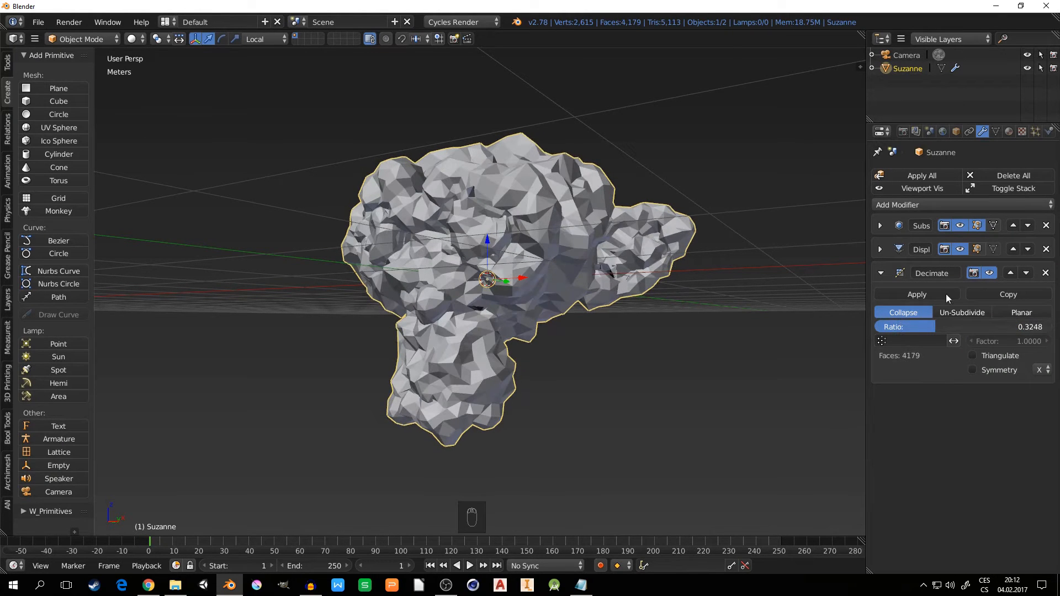
Step: Set the Decimate modifier's collapse ratio to 1/16
{"action": "left_click", "coordinate": [879, 226]}
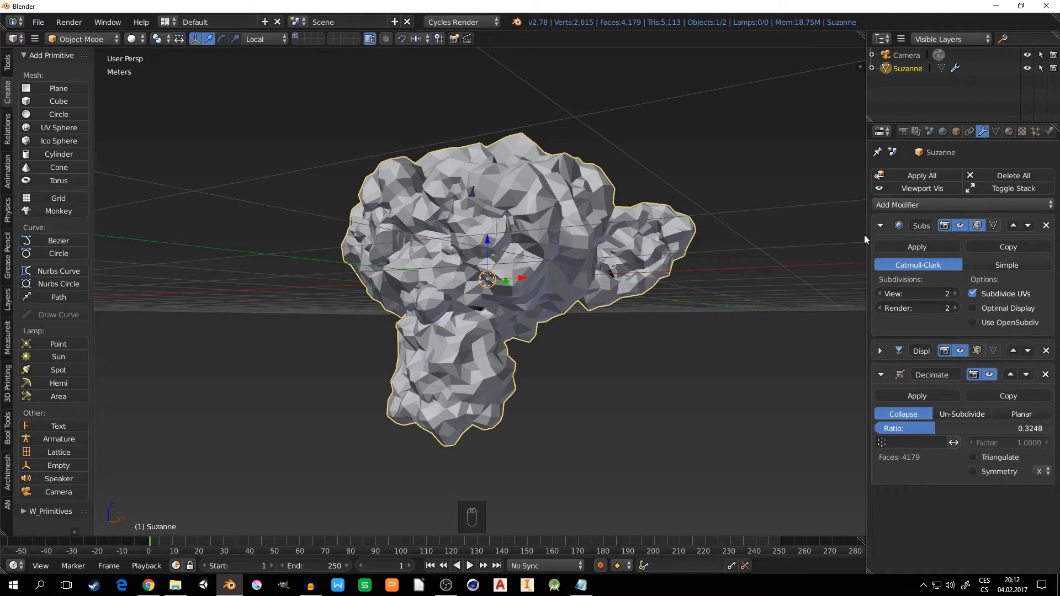
{"action": "left_click", "coordinate": [879, 227]}
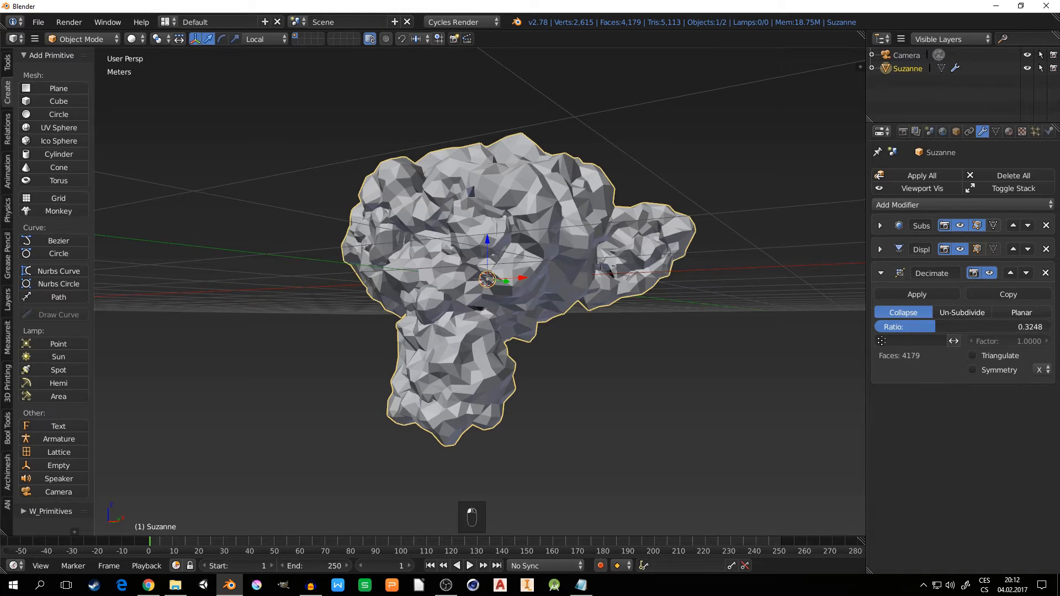
{"action": "left_click_drag", "start_coordinate": [949, 326], "coordinate": [968, 326]}
{"action": "left_click", "coordinate": [996, 327]}
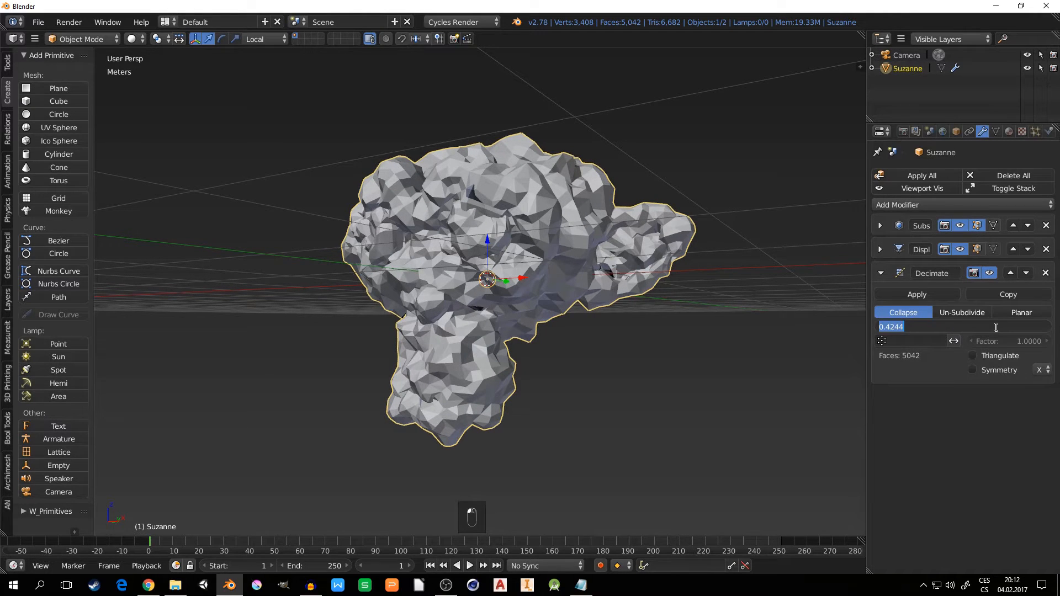
{"action": "type", "text": "1/16"}
{"action": "key", "text": "Return"}
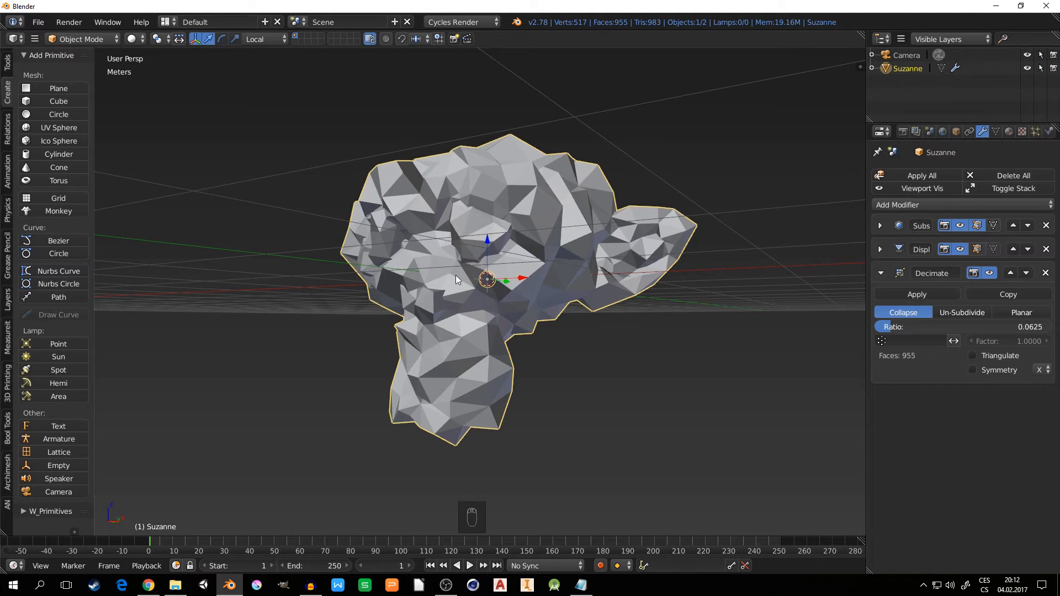
{"action": "middle_click_drag", "start_coordinate": [455, 274], "coordinate": [525, 243]}
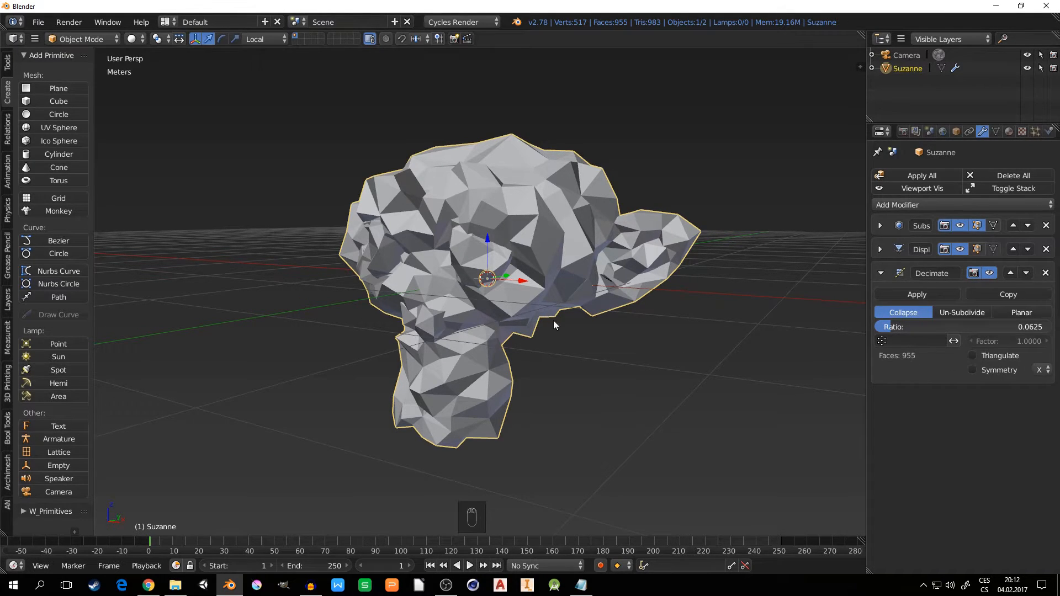
{"action": "middle_click_drag", "start_coordinate": [553, 320], "coordinate": [543, 266]}
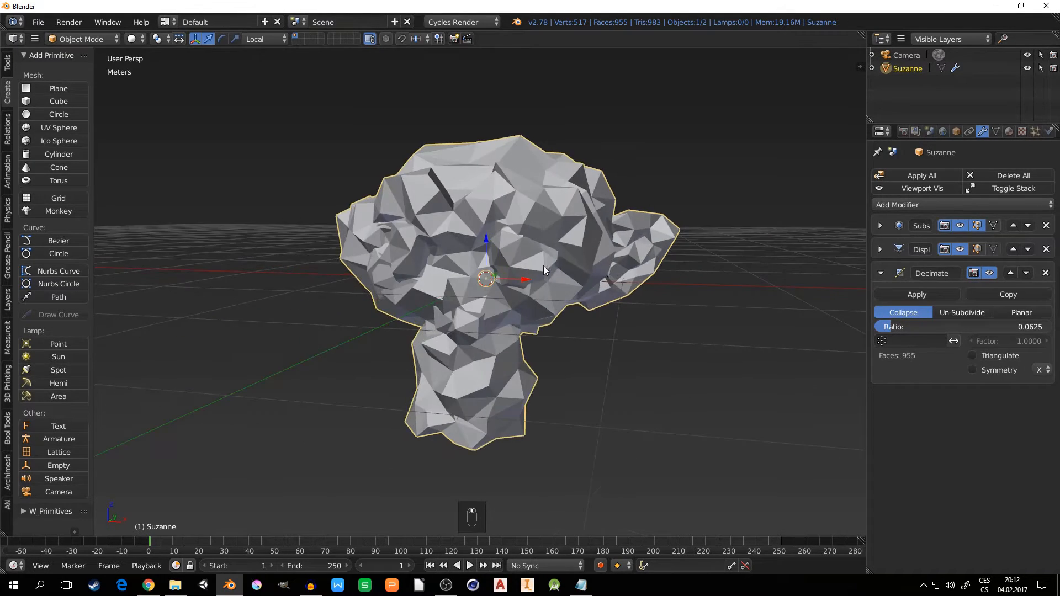
Step: Enable Triangulate on the Decimate modifier and collapse its settings
{"action": "left_click", "coordinate": [973, 356]}
{"action": "middle_click_drag", "start_coordinate": [547, 317], "coordinate": [450, 188]}
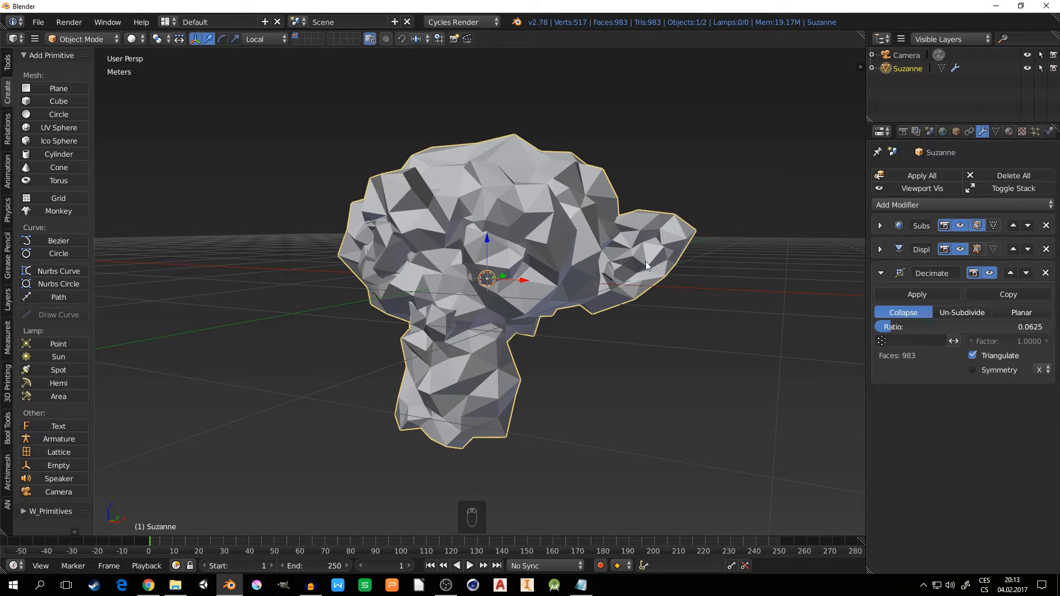
{"action": "left_click", "coordinate": [879, 273]}
{"action": "middle_click_drag", "start_coordinate": [552, 320], "coordinate": [545, 356]}
{"action": "scroll", "coordinate": [495, 330], "scroll_direction": "down", "scroll_amount": 2}
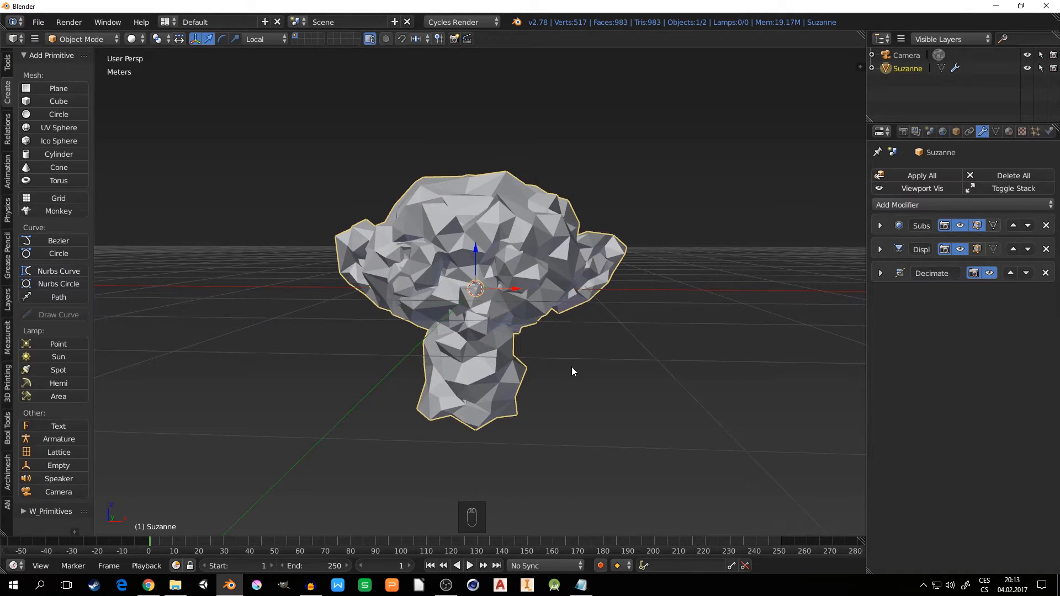
Step: Minimize Blender to view the low-poly dinosaur desktop wallpaper, and restore the Blender window
{"action": "left_click", "coordinate": [995, 6]}
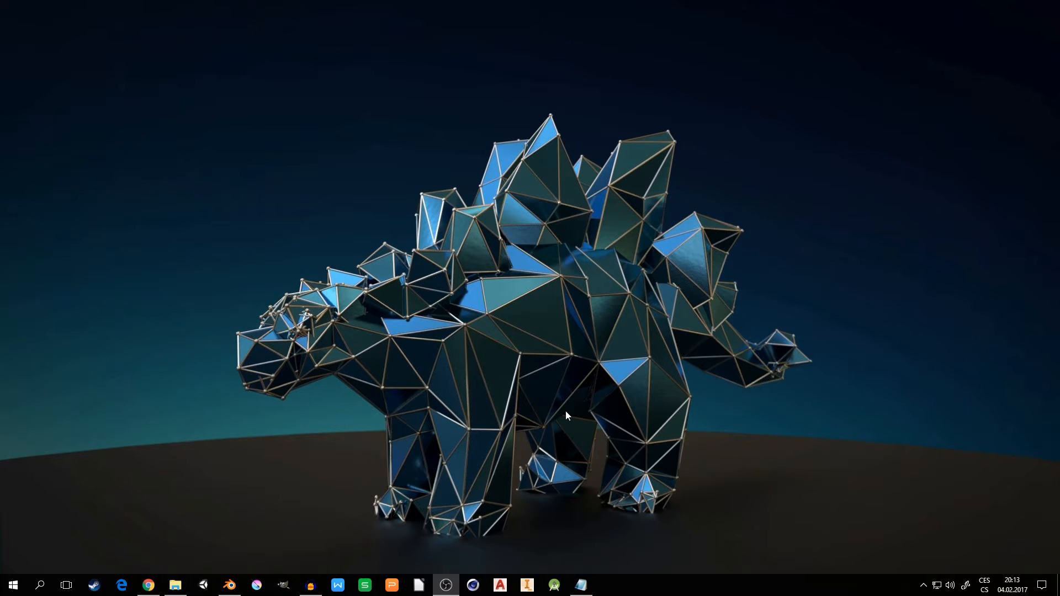
{"action": "left_click", "coordinate": [229, 585]}
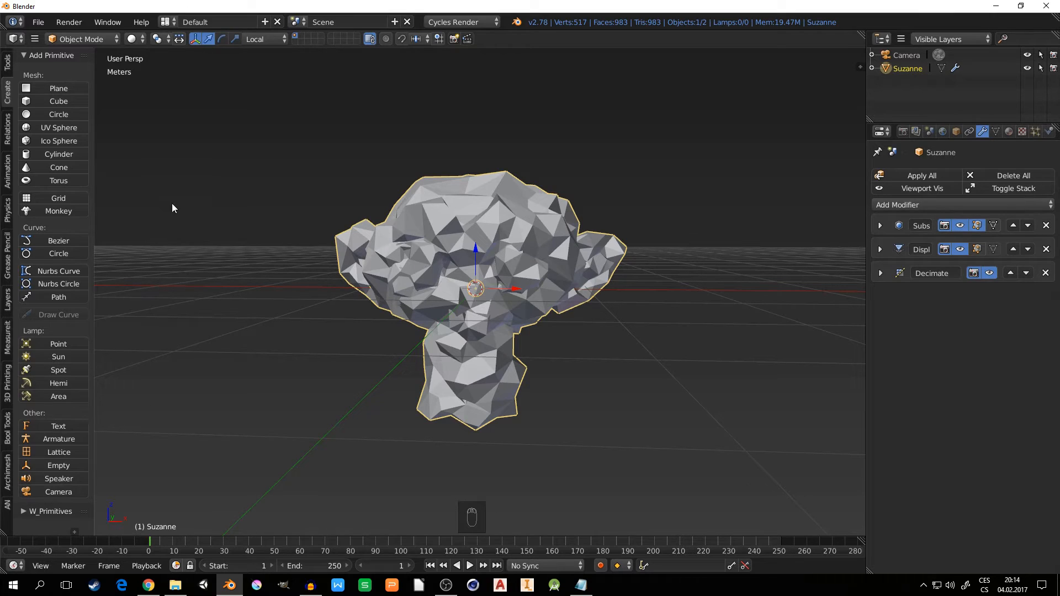
Step: Switch the screen layout to Nodes and enlarge the monkey in the 3D view
{"action": "left_click", "coordinate": [165, 21]}
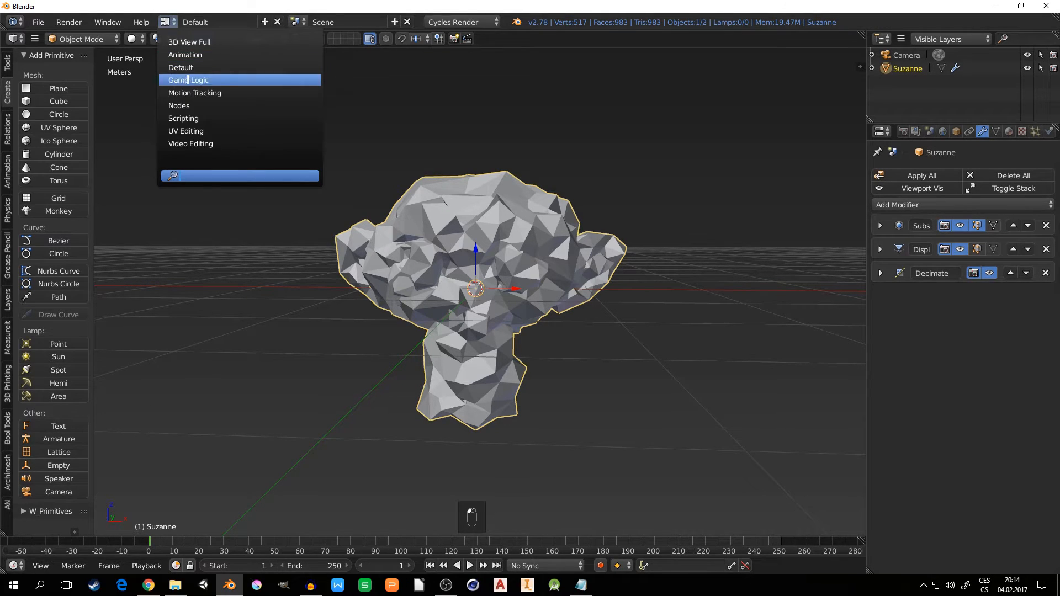
{"action": "left_click", "coordinate": [191, 105]}
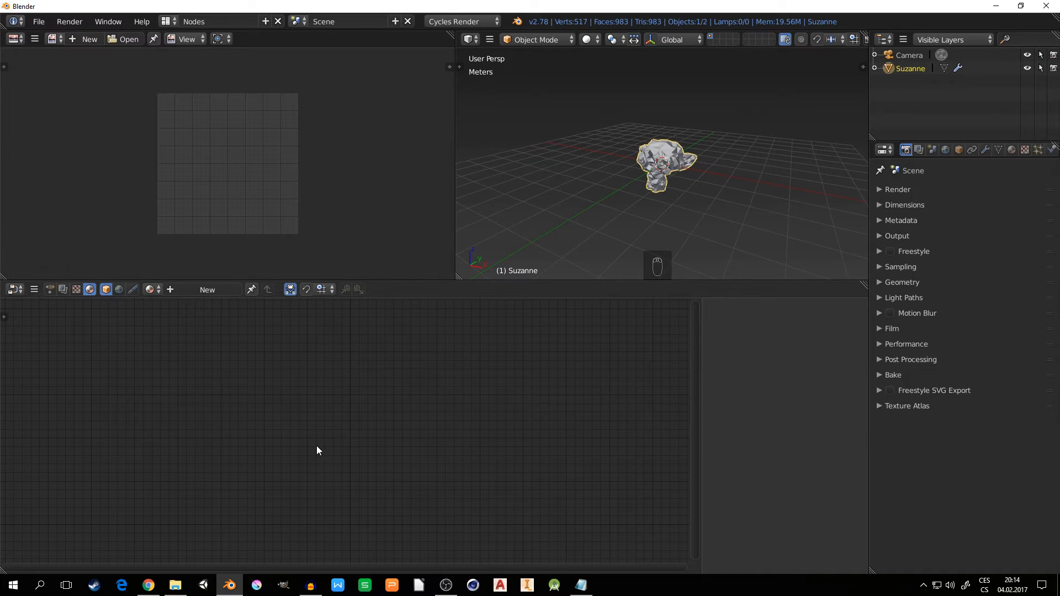
{"action": "scroll", "coordinate": [661, 180], "scroll_direction": "up", "scroll_amount": 4}
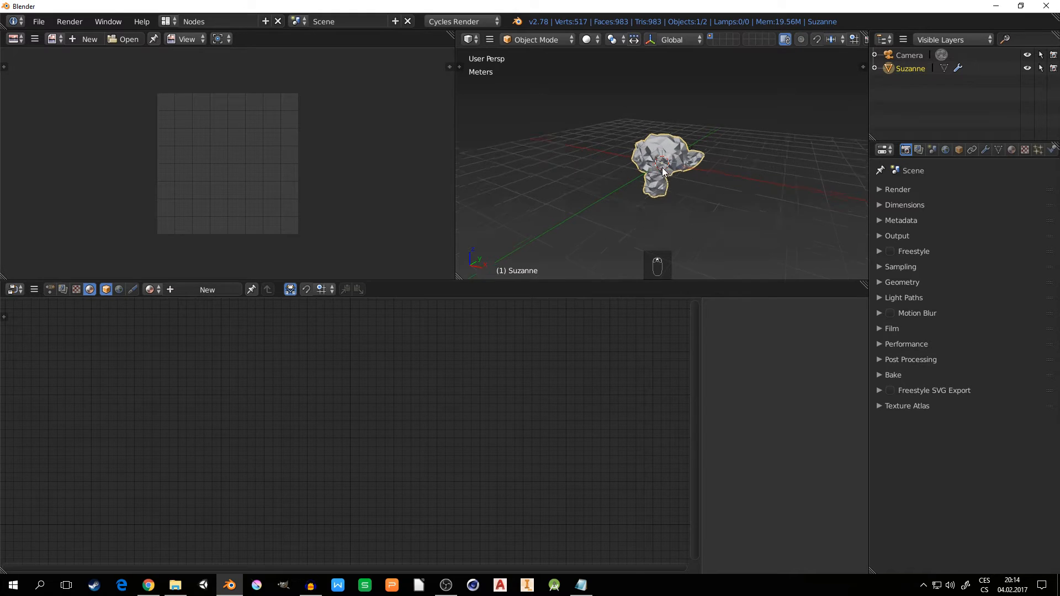
{"action": "scroll", "coordinate": [661, 180], "scroll_direction": "up", "scroll_amount": 1}
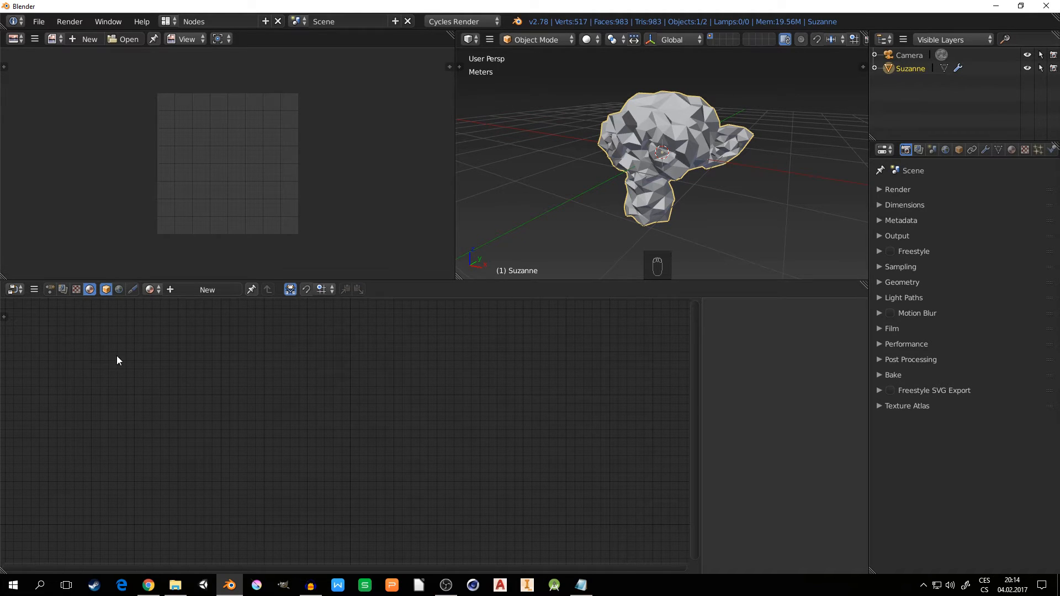
Step: Switch the node editor to the Animation node tree type and create a new node tree
{"action": "left_click", "coordinate": [75, 291]}
{"action": "left_click", "coordinate": [66, 290]}
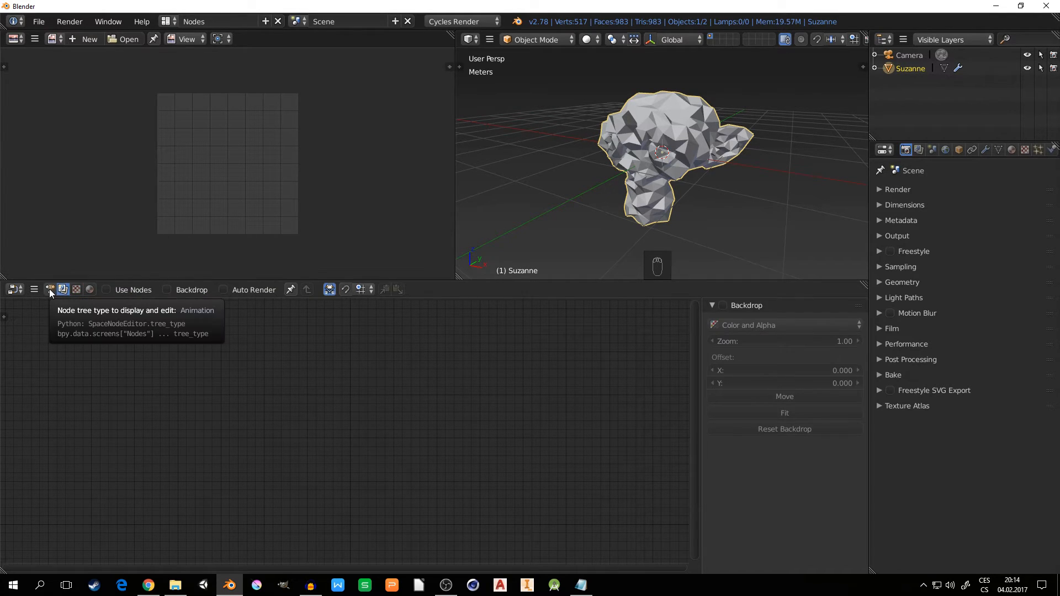
{"action": "left_click", "coordinate": [49, 290]}
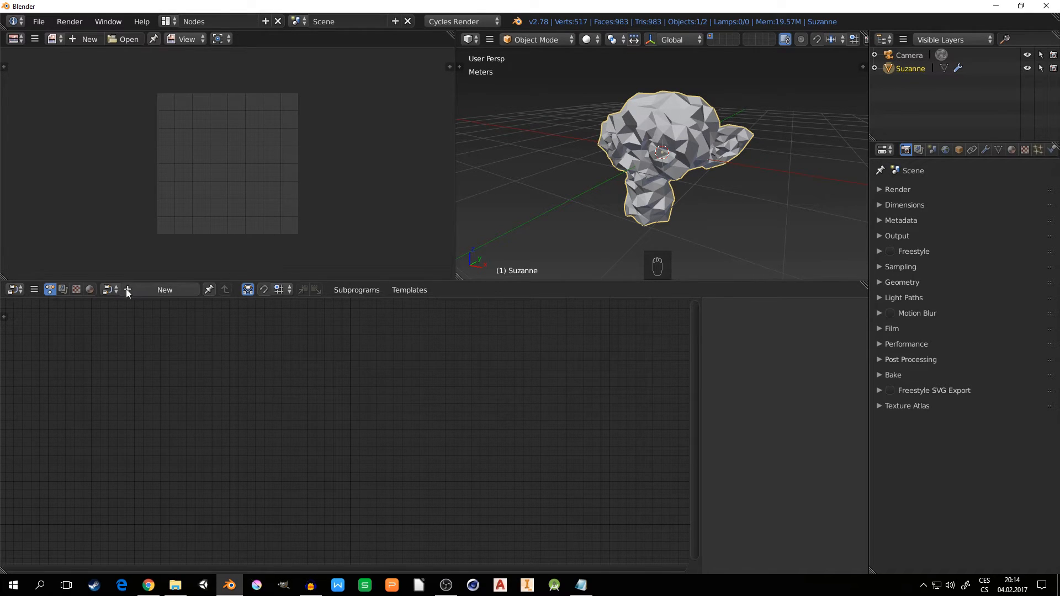
{"action": "left_click", "coordinate": [159, 290]}
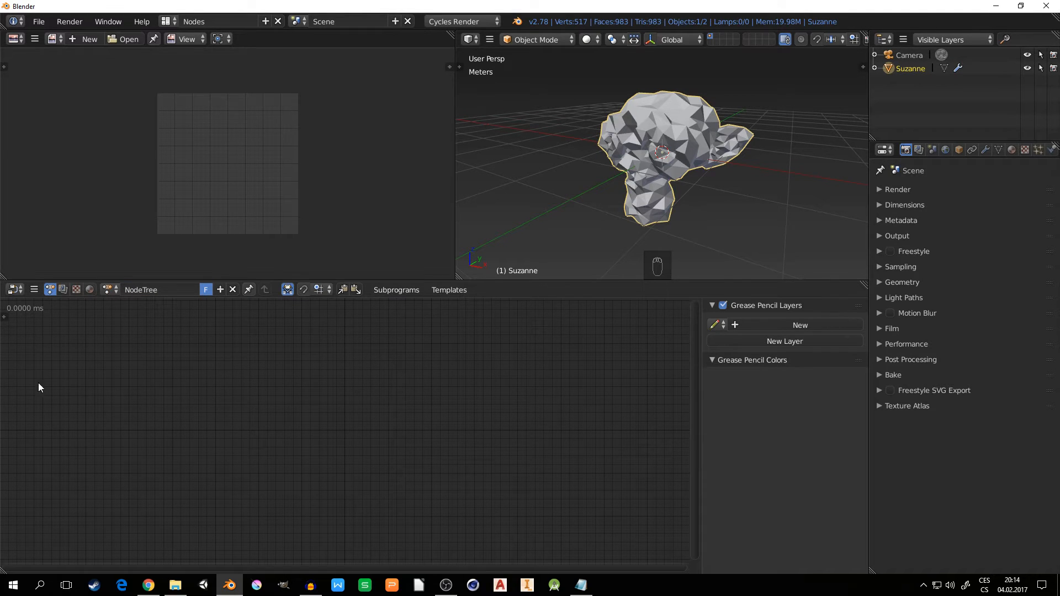
Step: Turn off Always in the animation node tree's auto execution, enable Tree Changed instead, and hide the editor's tool shelf
{"action": "mouse_move", "coordinate": [7, 314]}
{"action": "left_mouse_down"}
{"action": "mouse_move", "coordinate": [138, 336]}
{"action": "mouse_move", "coordinate": [120, 337]}
{"action": "left_mouse_up"}
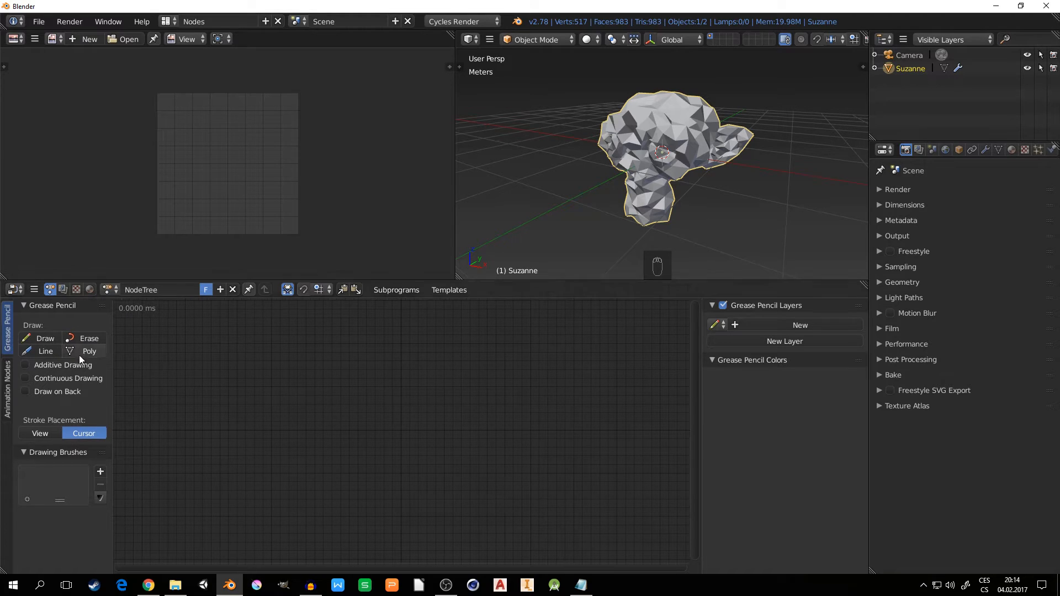
{"action": "left_click", "coordinate": [6, 393]}
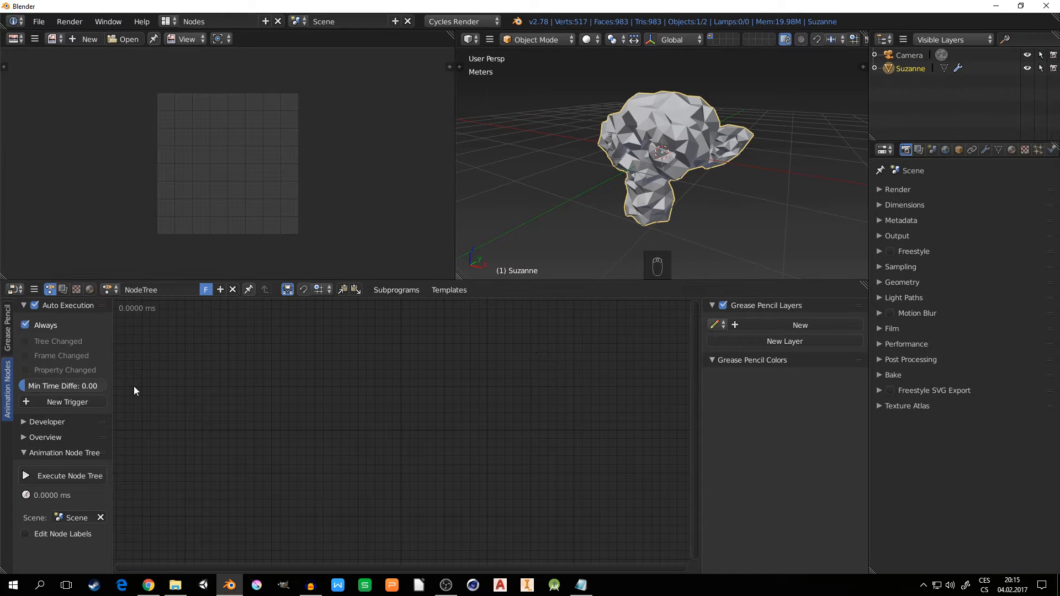
{"action": "left_click", "coordinate": [25, 326]}
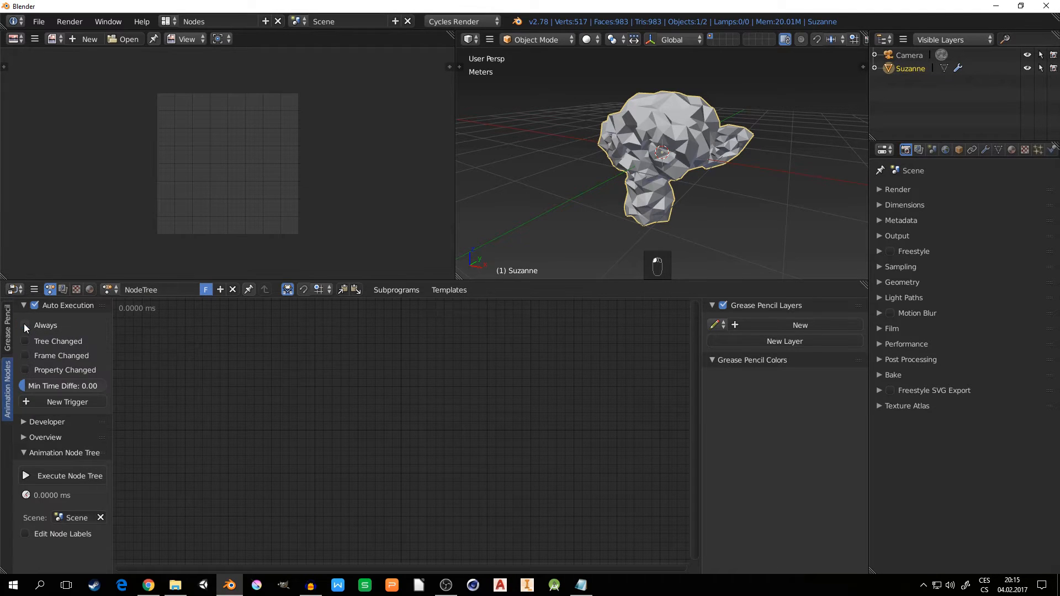
{"action": "left_click", "coordinate": [25, 341]}
{"action": "key", "text": "t"}
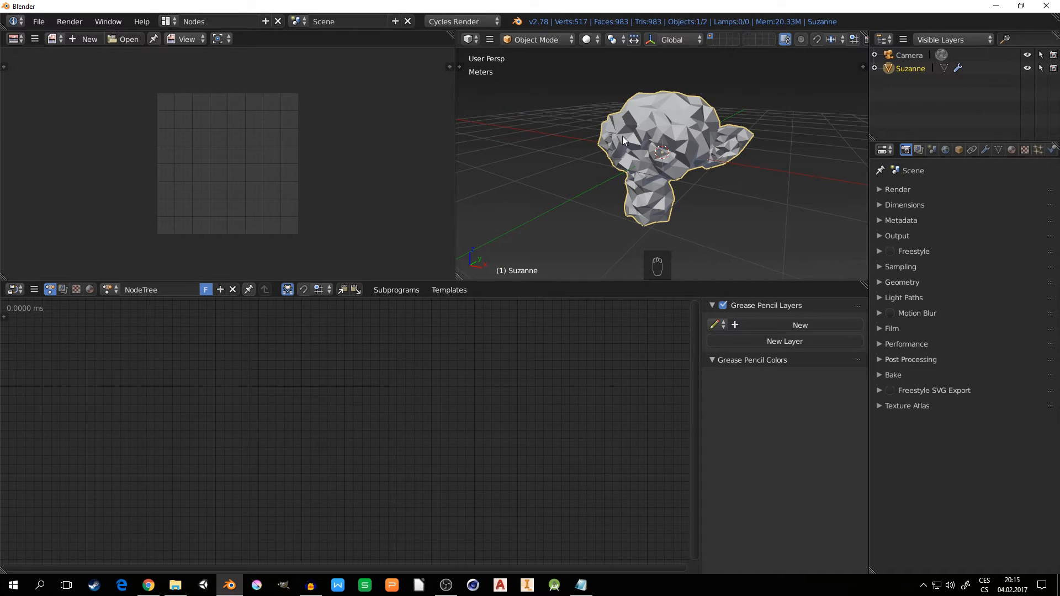
Step: Add an Ico Sphere mesh to the scene alongside the monkey
{"action": "key", "text": "shift+a"}
{"action": "mouse_move", "coordinate": [571, 113]}
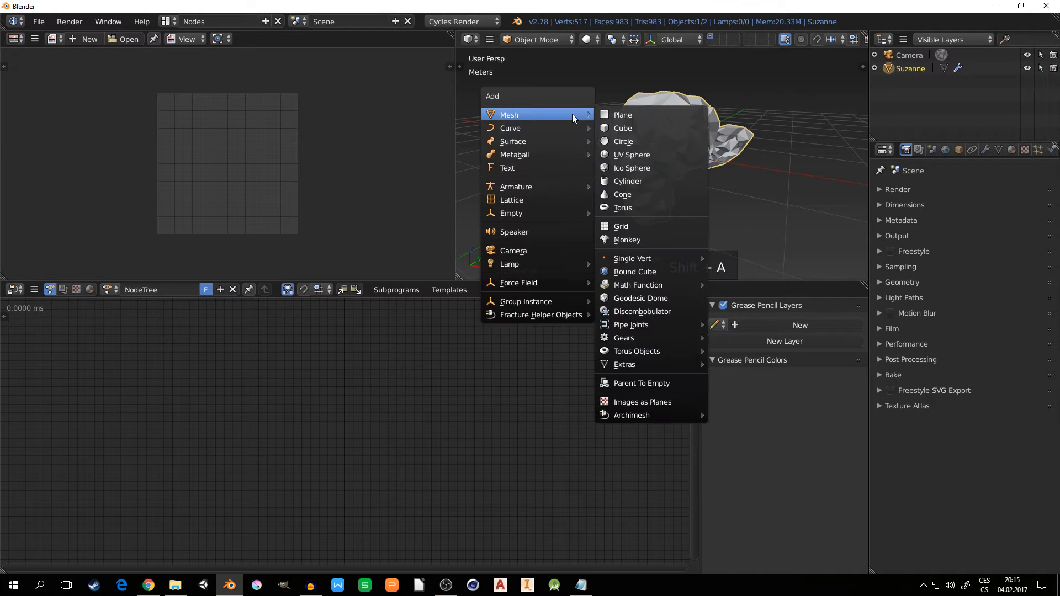
{"action": "left_click", "coordinate": [632, 166]}
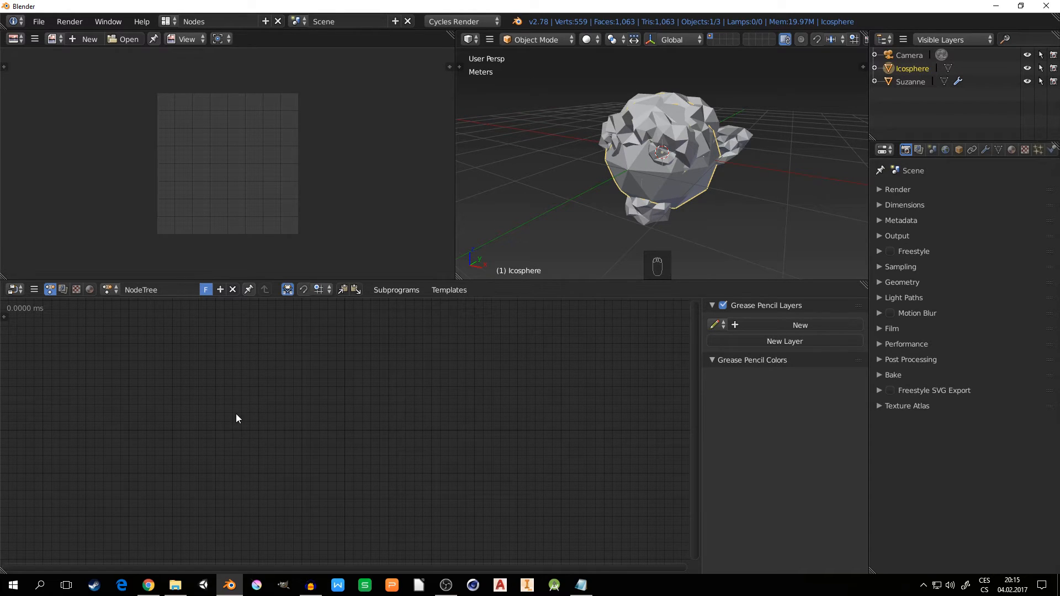
Step: Add an Object Mesh Data node to the empty animation node tree
{"action": "key", "text": "shift+a"}
{"action": "mouse_move", "coordinate": [197, 397]}
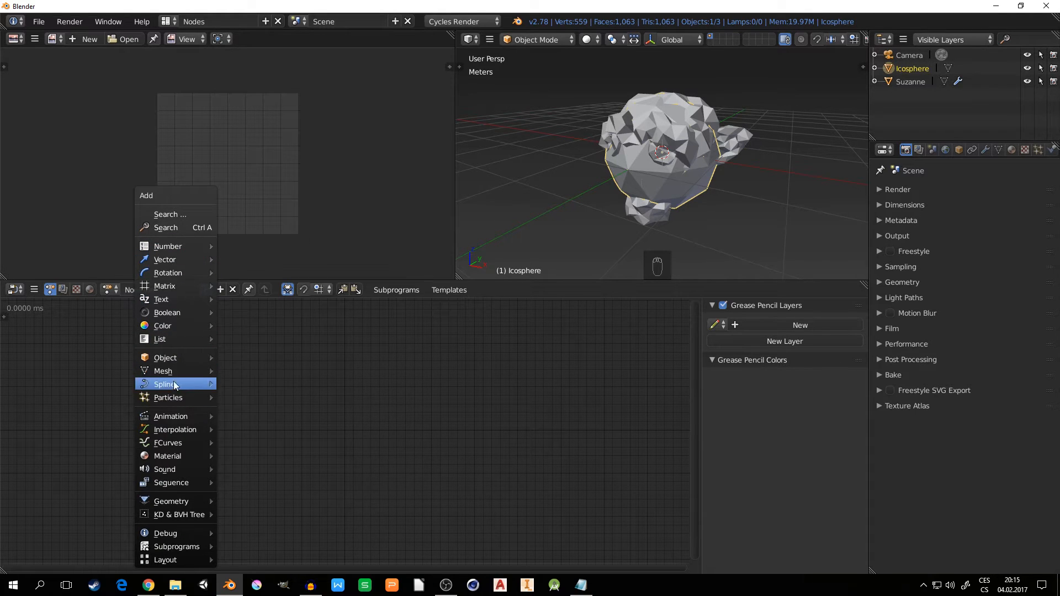
{"action": "mouse_move", "coordinate": [161, 374]}
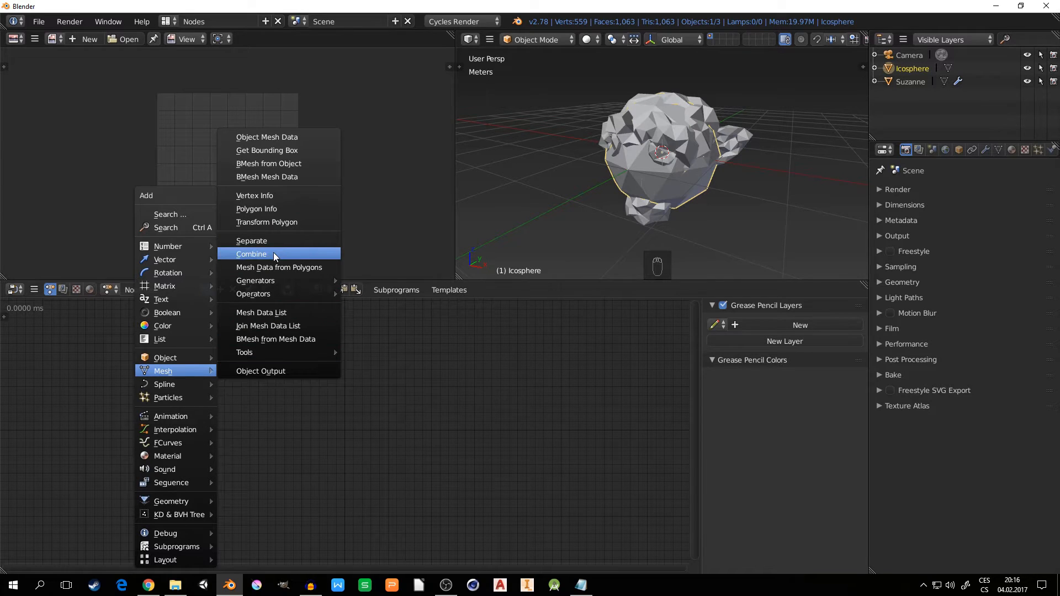
{"action": "left_click", "coordinate": [283, 137]}
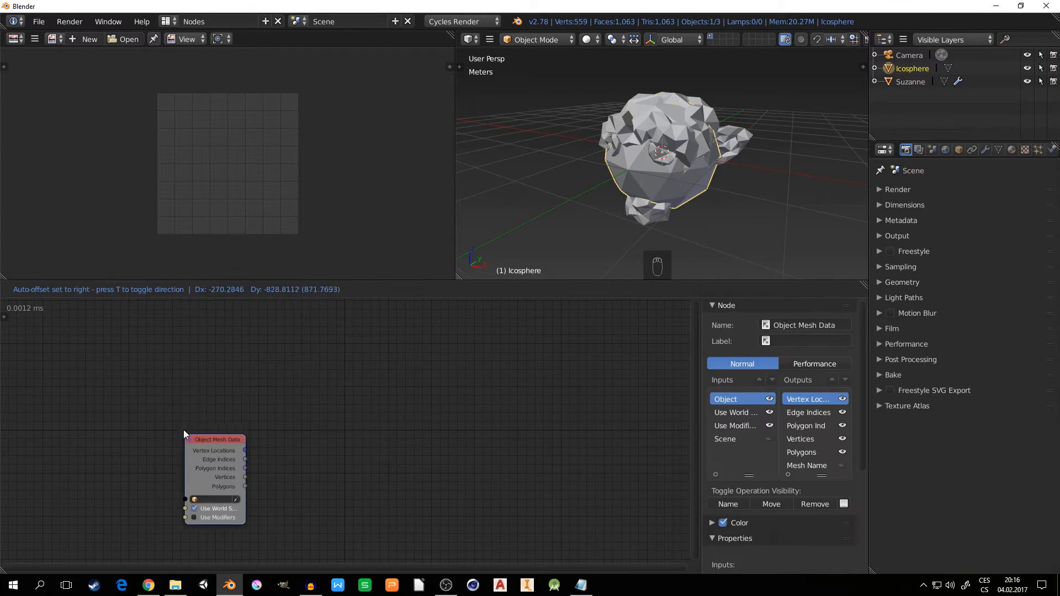
{"action": "left_click", "coordinate": [243, 378]}
{"action": "scroll", "coordinate": [270, 429], "scroll_direction": "up", "scroll_amount": 4}
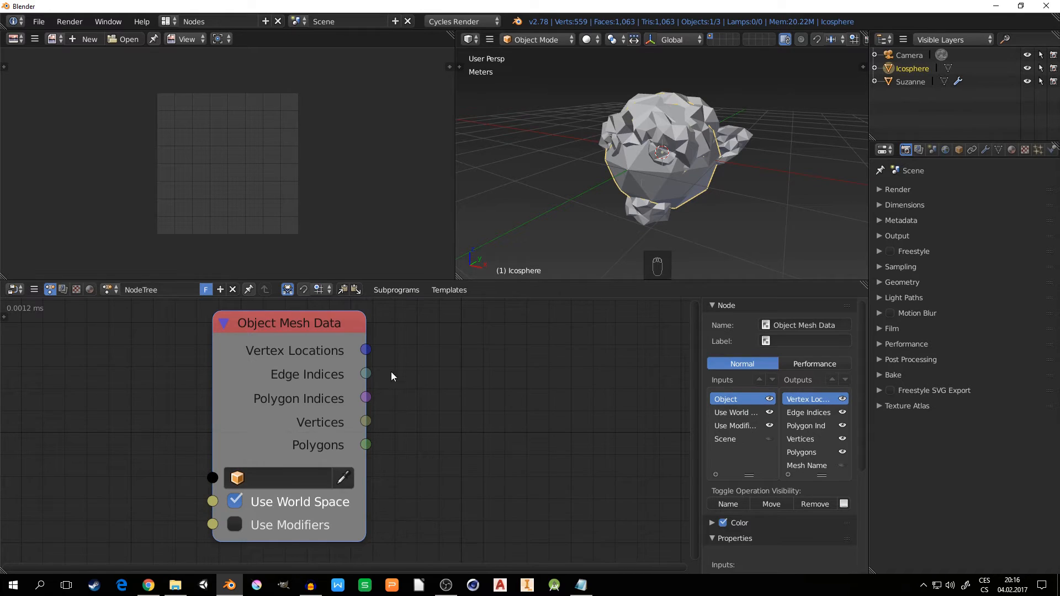
{"action": "left_click_drag", "start_coordinate": [366, 350], "coordinate": [412, 396]}
{"action": "left_click_drag", "start_coordinate": [366, 350], "coordinate": [514, 339]}
{"action": "scroll", "coordinate": [386, 465], "scroll_direction": "down", "scroll_amount": 3}
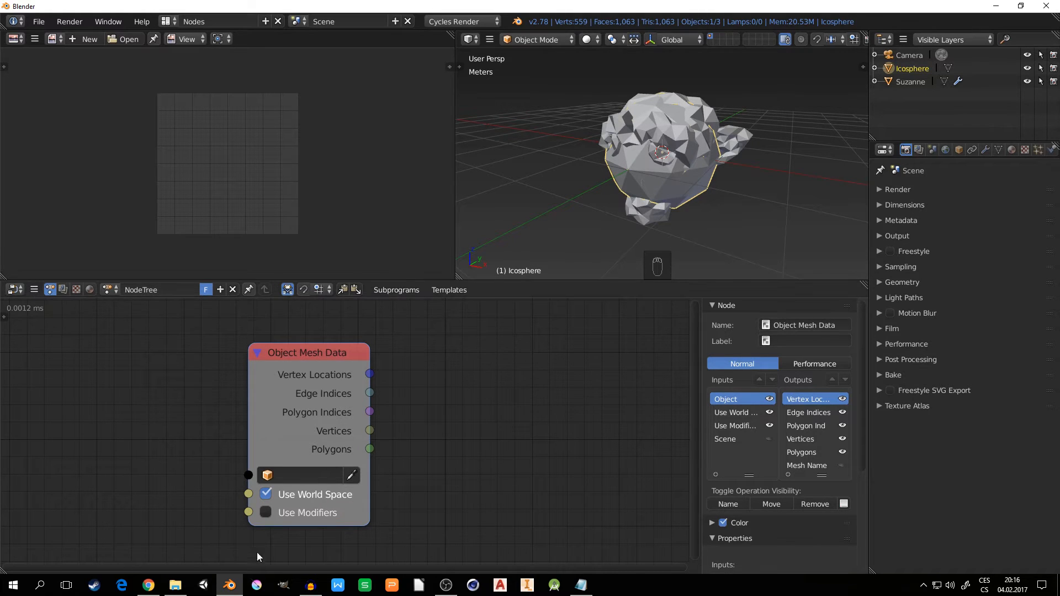
Step: Enable Use Modifiers on the Object Mesh Data node and assign Suzanne as its object
{"action": "left_click", "coordinate": [267, 512]}
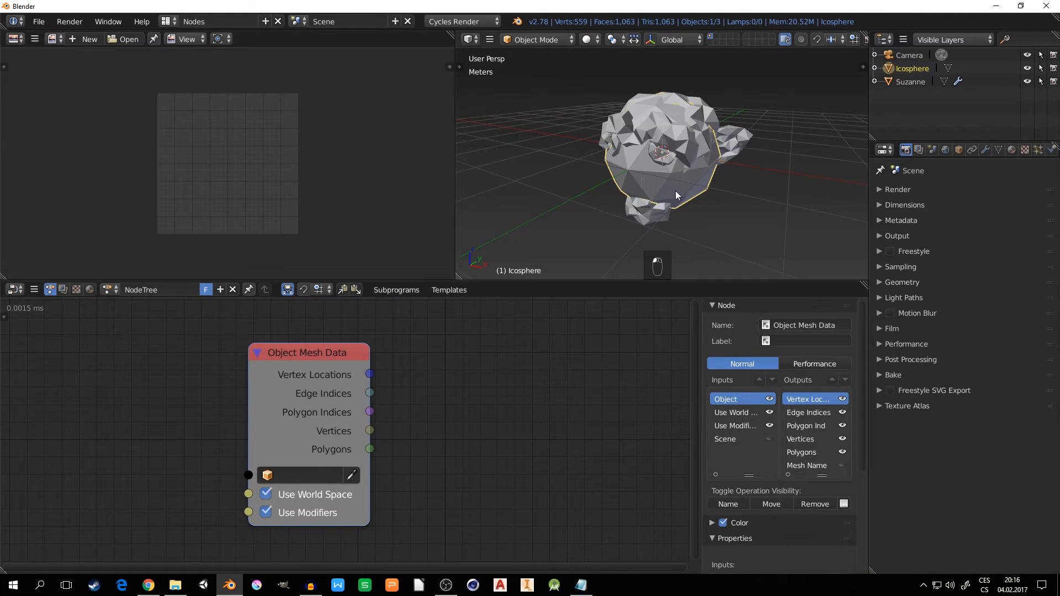
{"action": "middle_click_drag", "start_coordinate": [420, 474], "coordinate": [210, 485]}
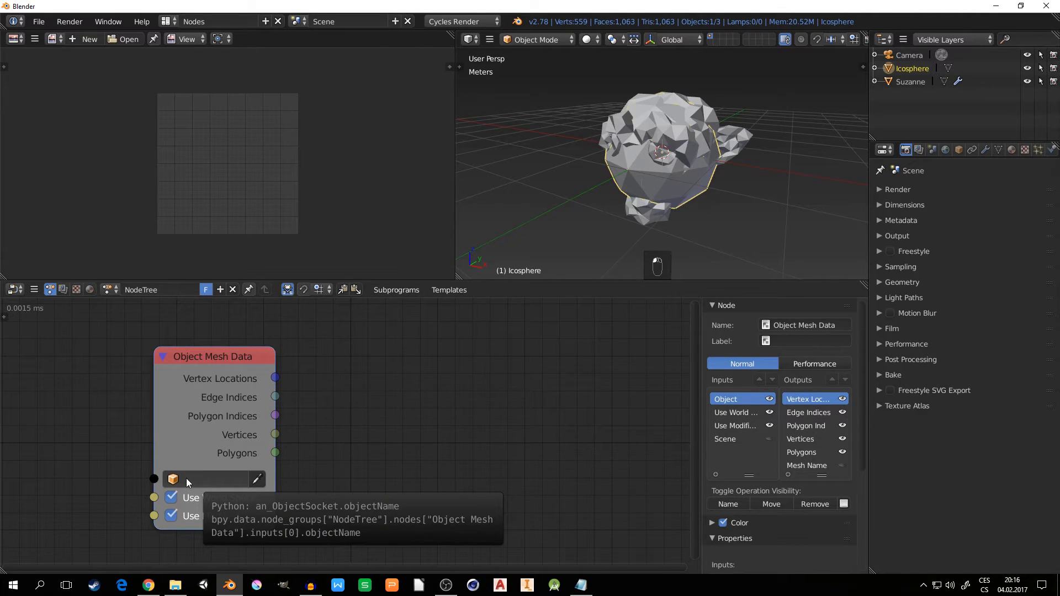
{"action": "left_click", "coordinate": [186, 478]}
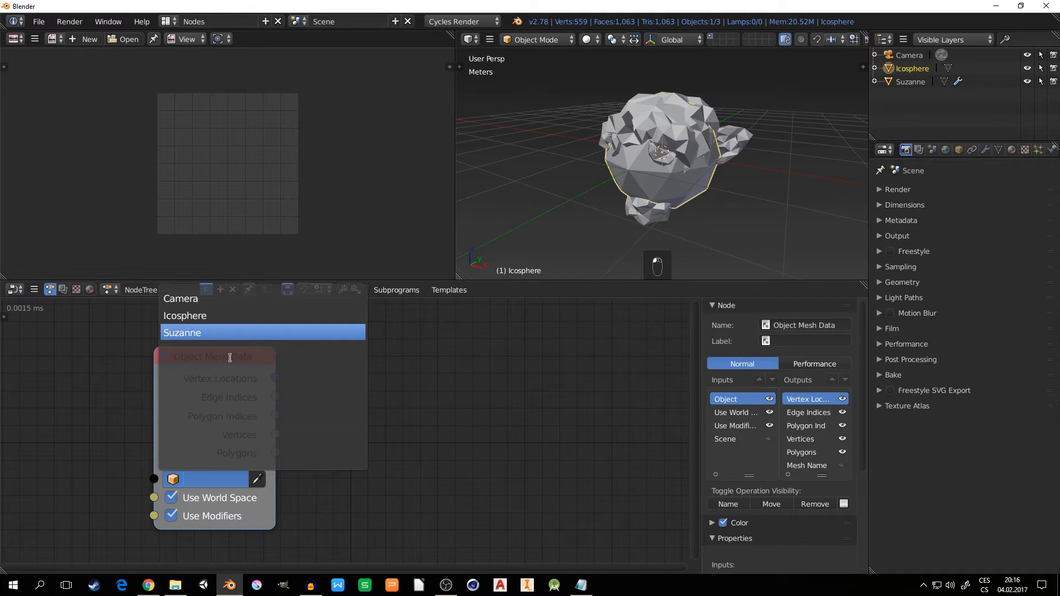
{"action": "left_click", "coordinate": [386, 499]}
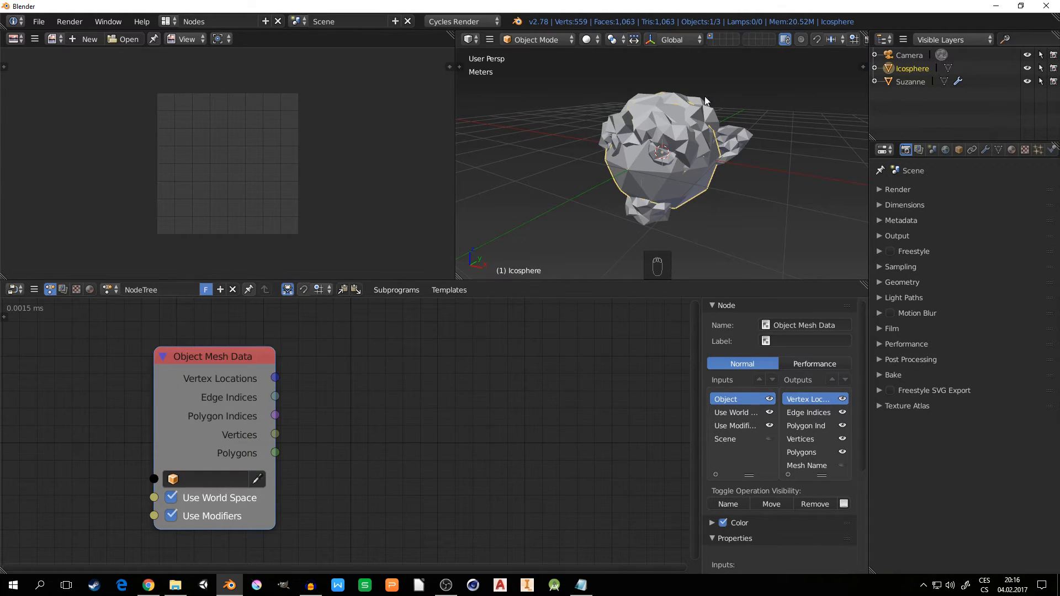
{"action": "right_click", "coordinate": [672, 110]}
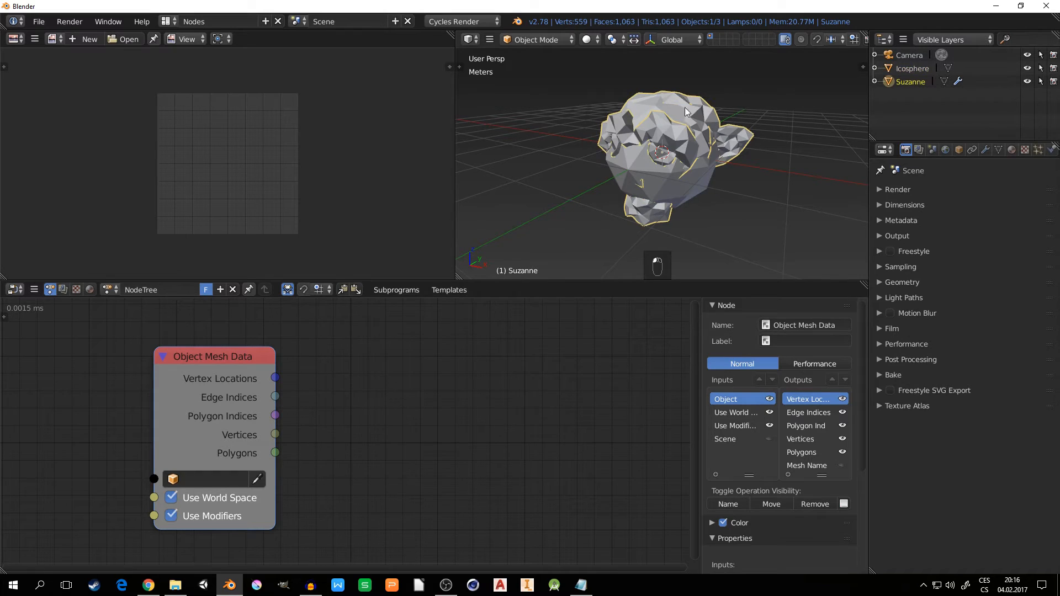
{"action": "left_click", "coordinate": [257, 479]}
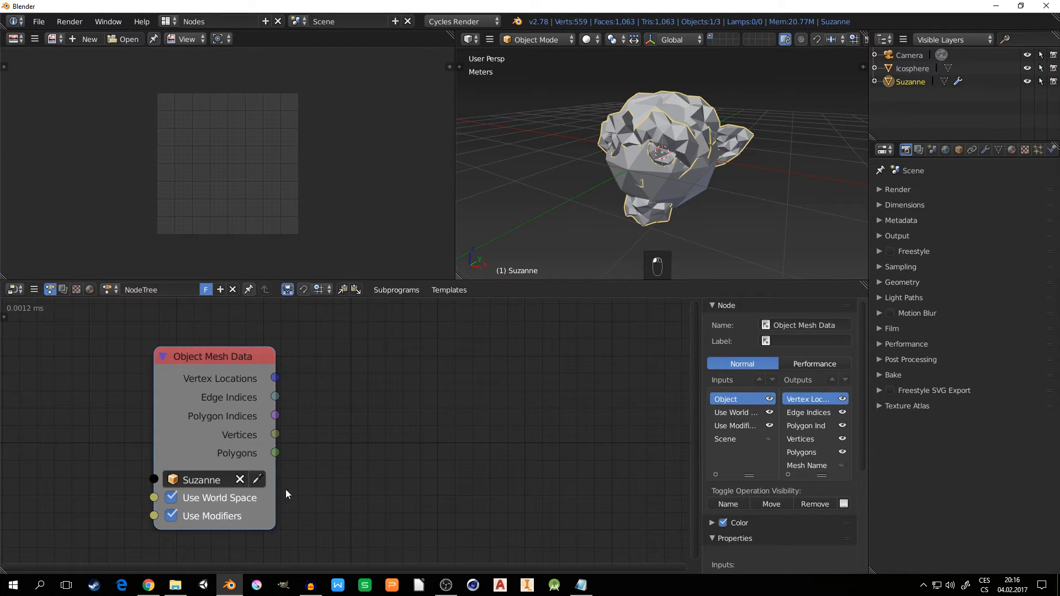
{"action": "left_click_drag", "start_coordinate": [274, 377], "coordinate": [398, 401]}
Step: Add an Object Instancer node beside the Object Mesh Data node and assign the Icosphere as its source object
{"action": "middle_click_drag", "start_coordinate": [396, 443], "coordinate": [339, 475]}
{"action": "scroll", "coordinate": [339, 475], "scroll_direction": "down", "scroll_amount": 3}
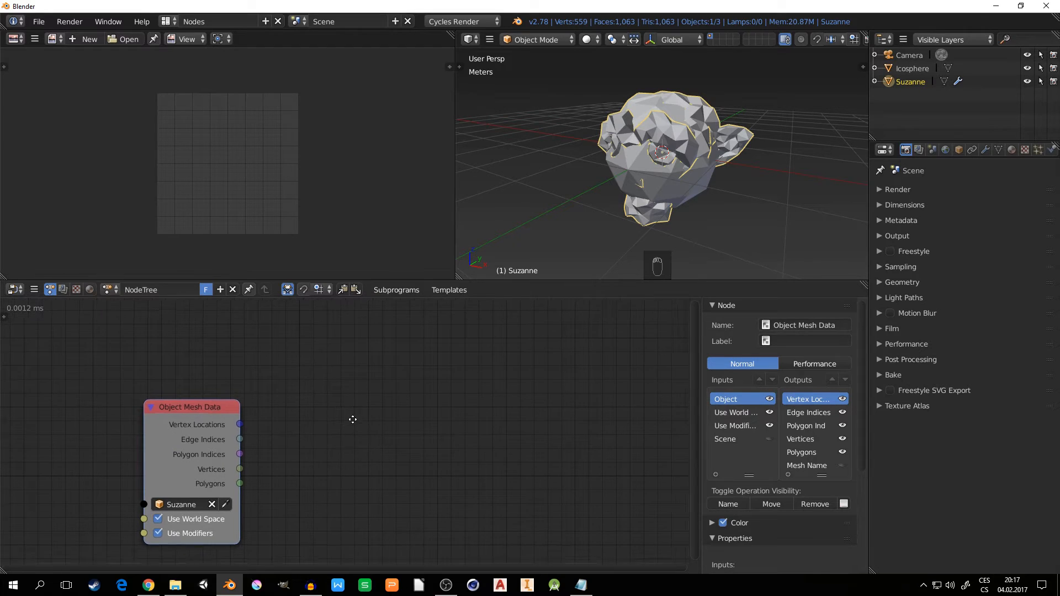
{"action": "right_click", "coordinate": [688, 186]}
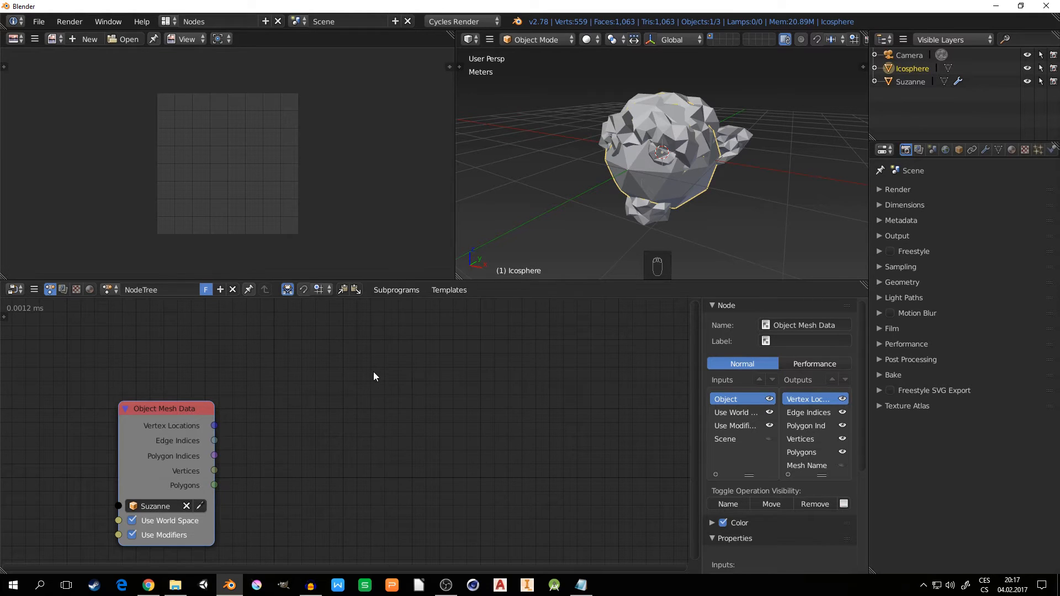
{"action": "key", "text": "shift+a"}
{"action": "mouse_move", "coordinate": [374, 373]}
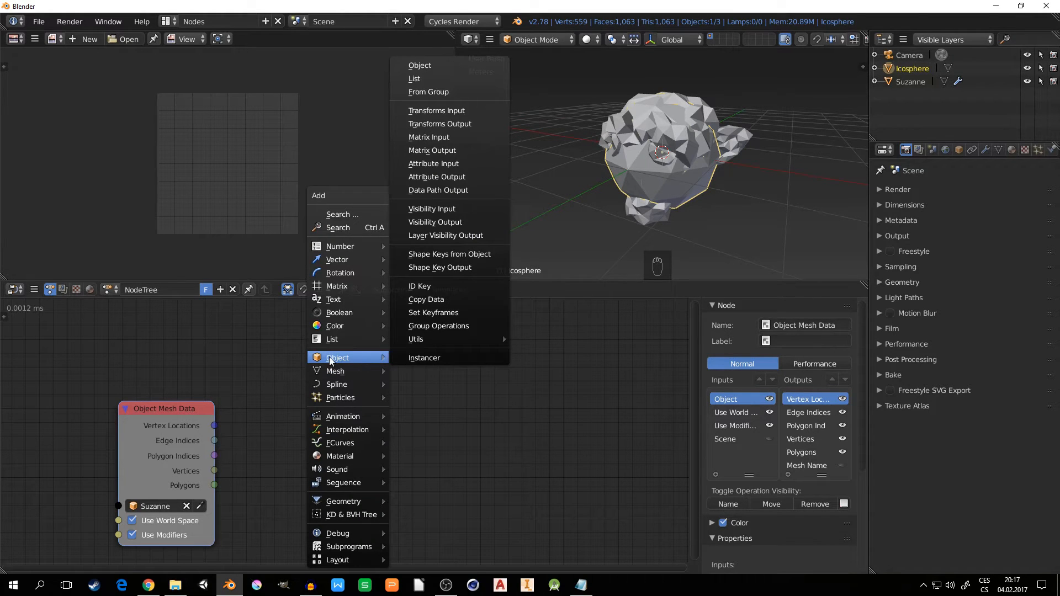
{"action": "left_click", "coordinate": [431, 357]}
{"action": "left_click", "coordinate": [341, 326]}
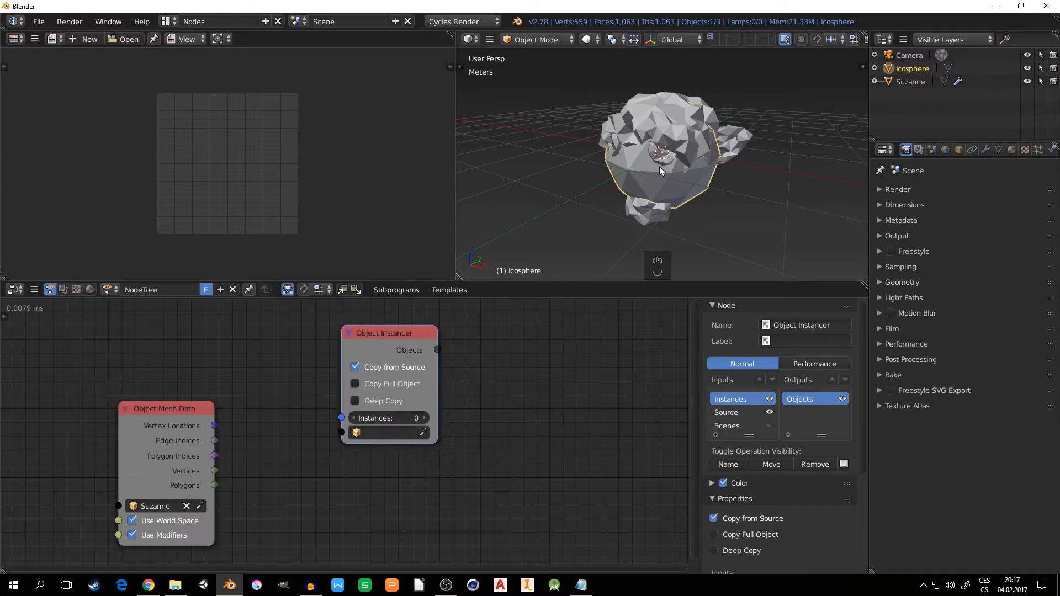
{"action": "left_click", "coordinate": [423, 432]}
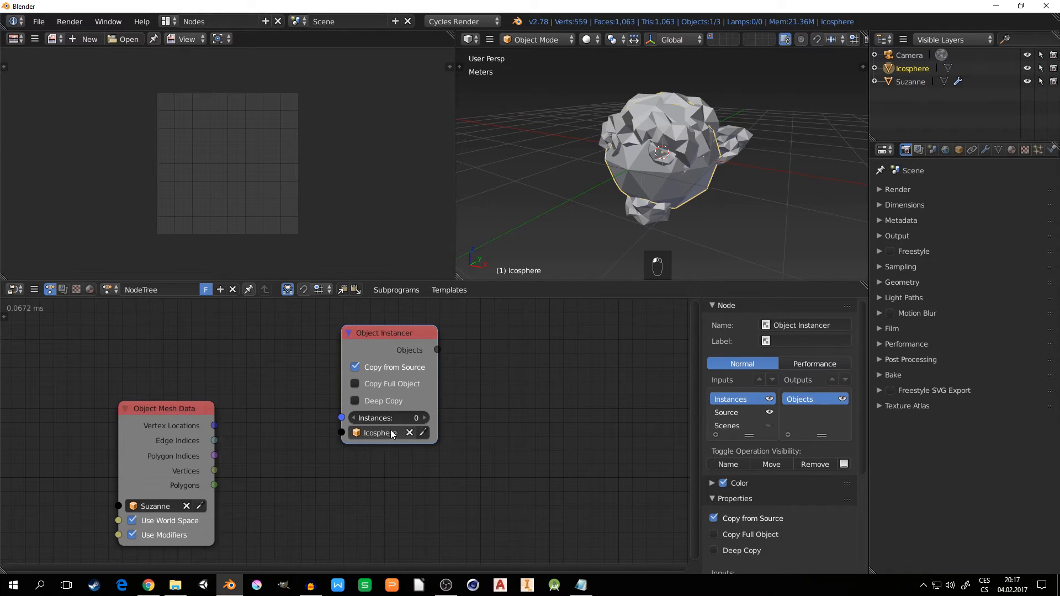
Step: Set the Object Instancer node's Instances to 5
{"action": "left_click", "coordinate": [425, 418]}
{"action": "left_click", "coordinate": [425, 418]}
{"action": "left_click", "coordinate": [424, 418]}
{"action": "left_click", "coordinate": [424, 418]}
{"action": "left_click", "coordinate": [424, 417]}
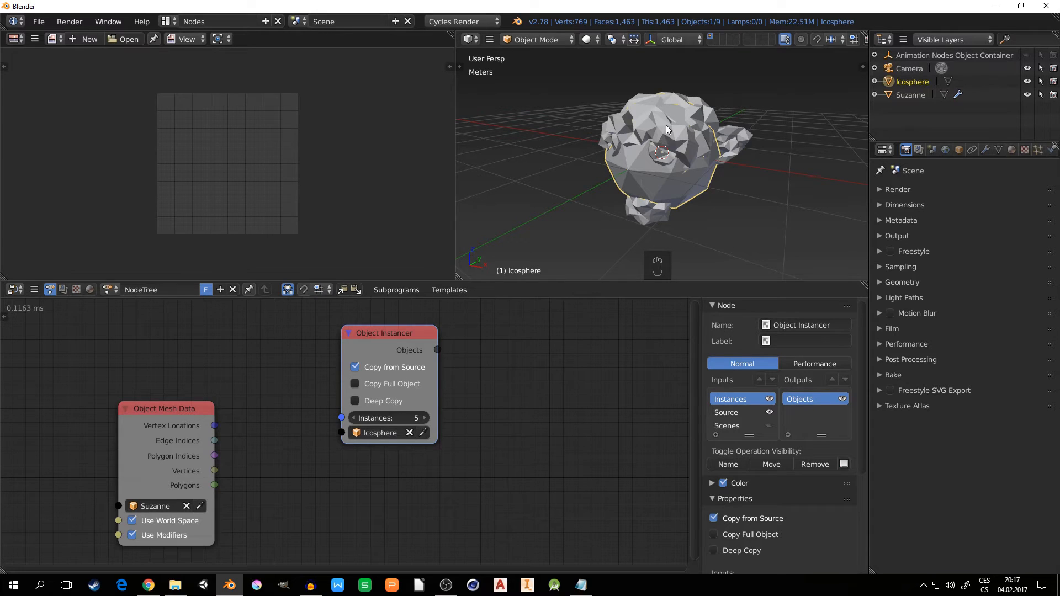
Step: Add a Get List Length node between the two existing nodes and link Vertex Locations to its List input
{"action": "left_click", "coordinate": [151, 416]}
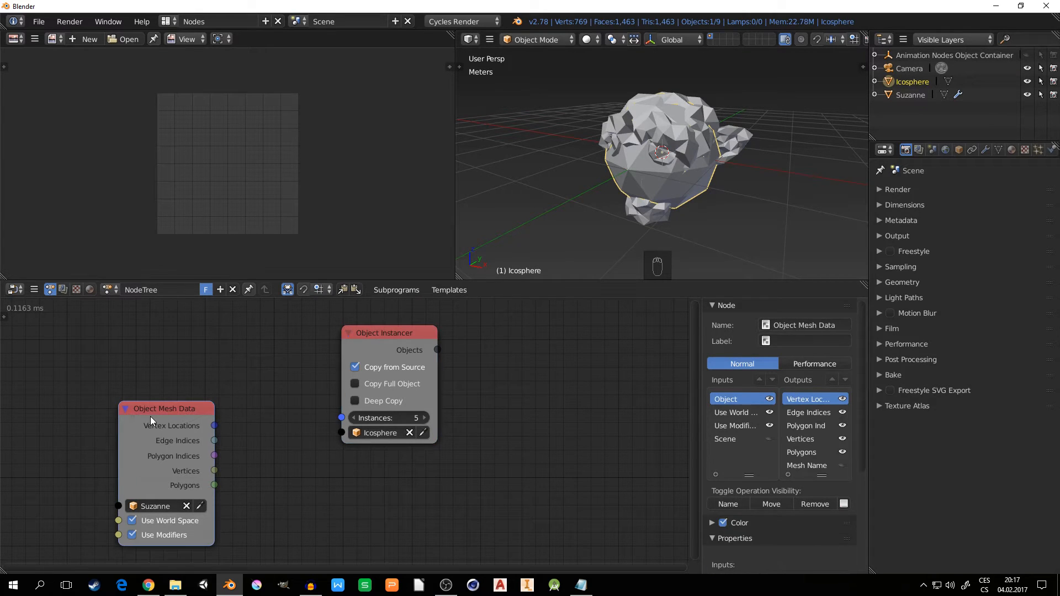
{"action": "left_click_drag", "start_coordinate": [153, 416], "coordinate": [211, 405]}
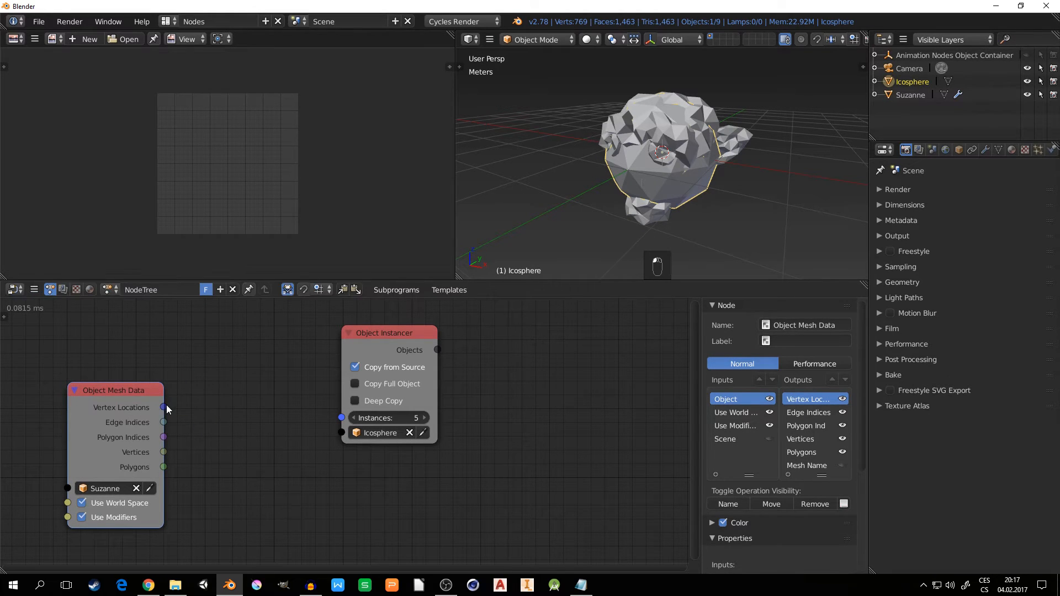
{"action": "key", "text": "shift+a"}
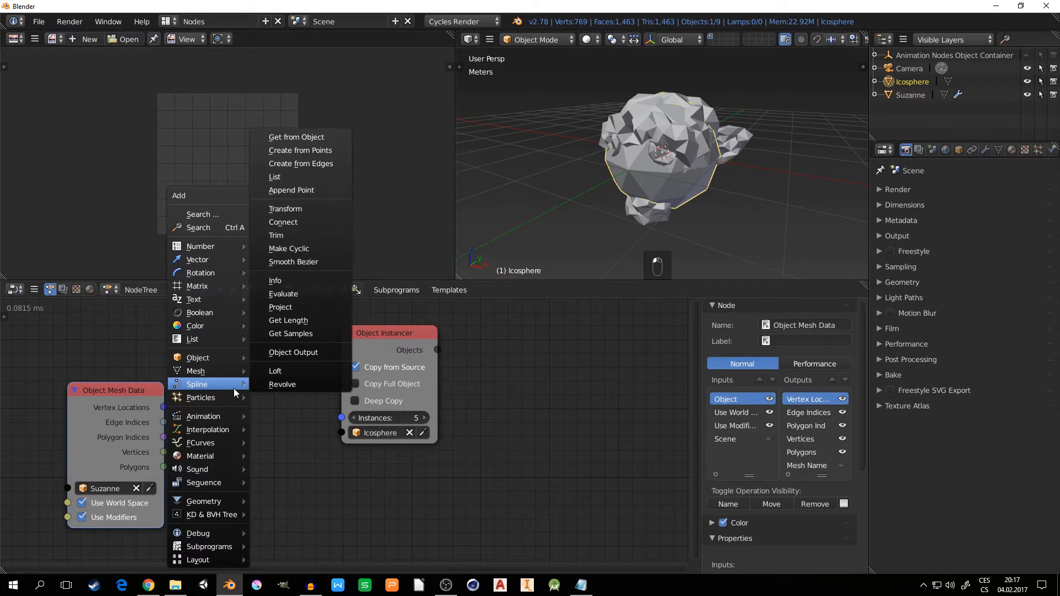
{"action": "mouse_move", "coordinate": [217, 338]}
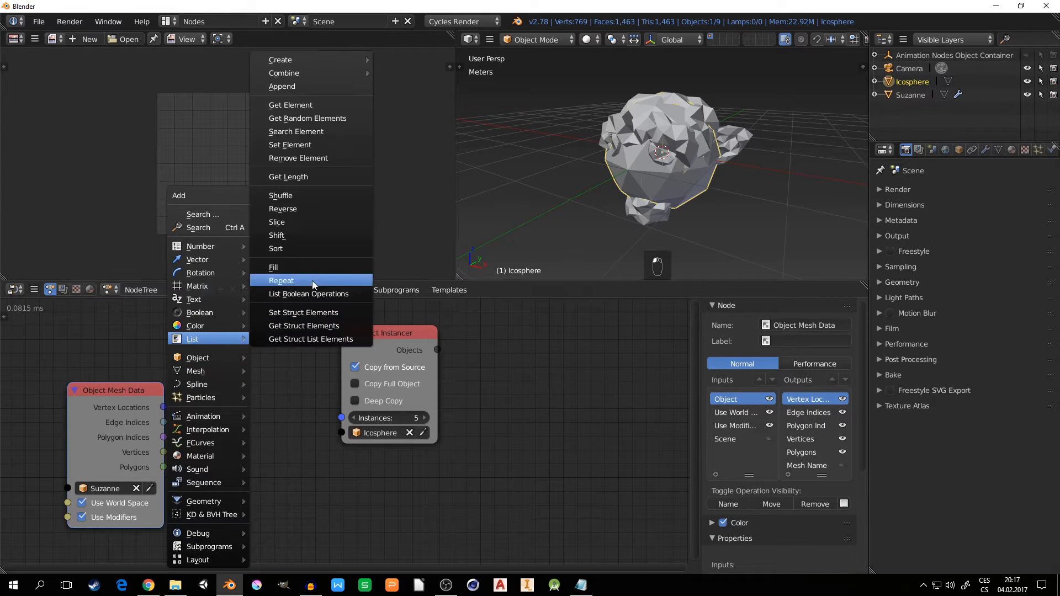
{"action": "left_click", "coordinate": [316, 177]}
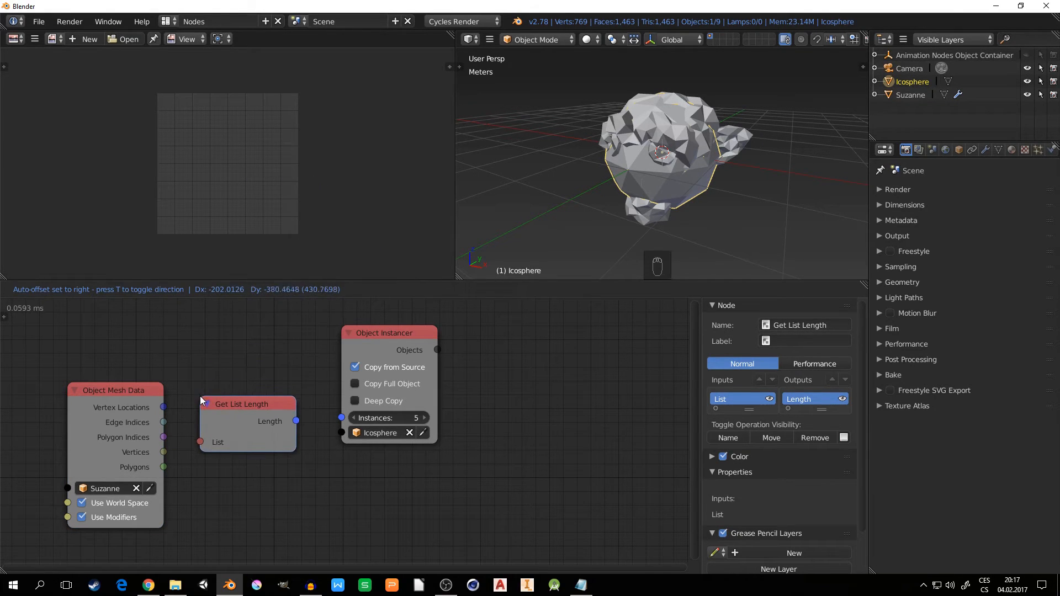
{"action": "left_click", "coordinate": [200, 396]}
{"action": "left_click_drag", "start_coordinate": [163, 407], "coordinate": [179, 401]}
{"action": "left_click_drag", "start_coordinate": [199, 447], "coordinate": [202, 443]}
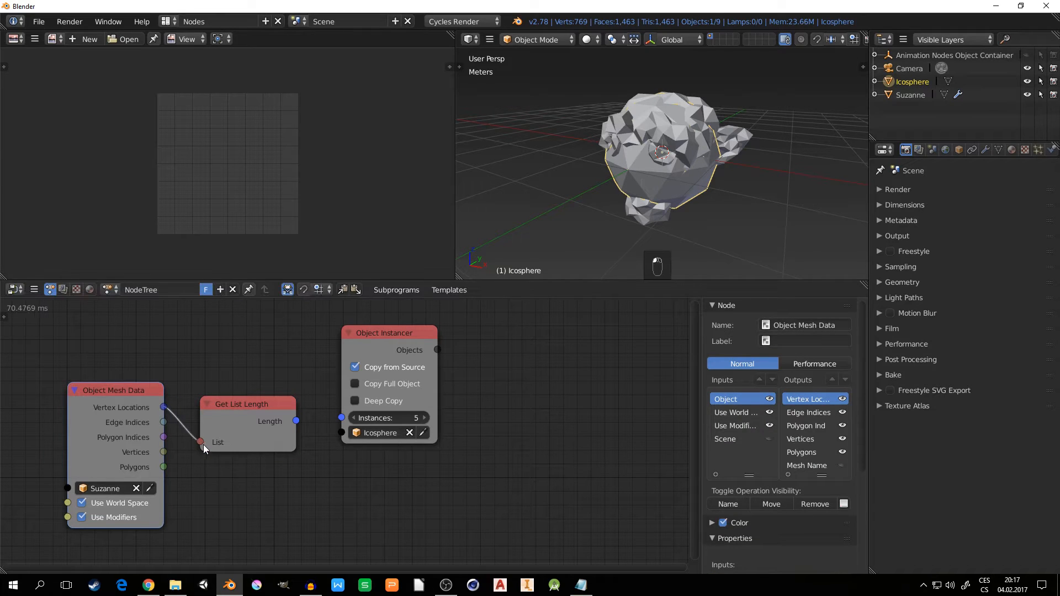
Step: Move the Get List Length node upward and link its Length output to the Object Instancer's Instances input
{"action": "left_click", "coordinate": [234, 412]}
{"action": "left_click_drag", "start_coordinate": [241, 408], "coordinate": [313, 356]}
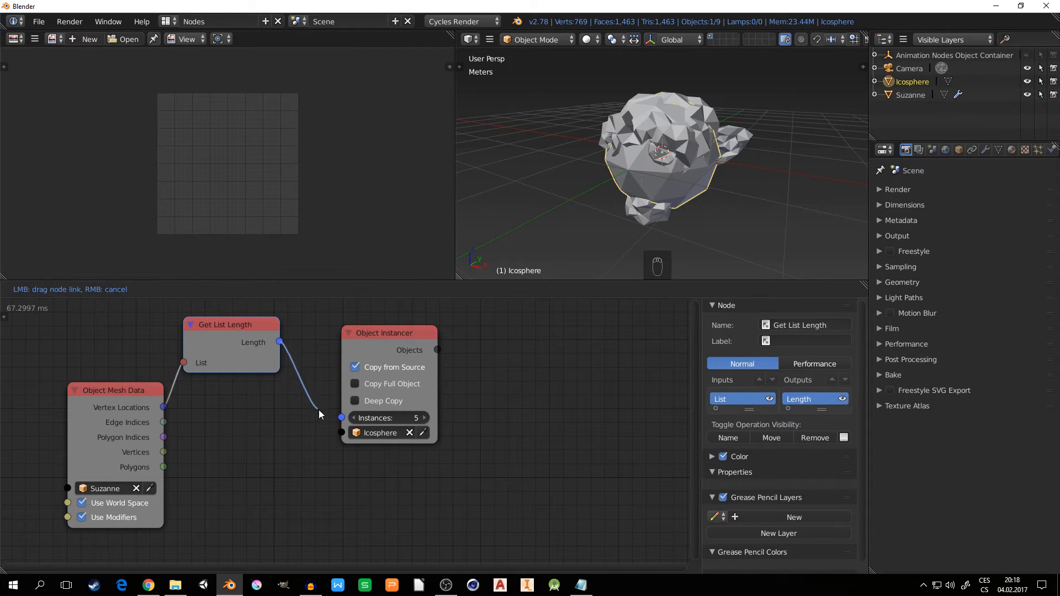
{"action": "left_click_drag", "start_coordinate": [319, 410], "coordinate": [341, 417]}
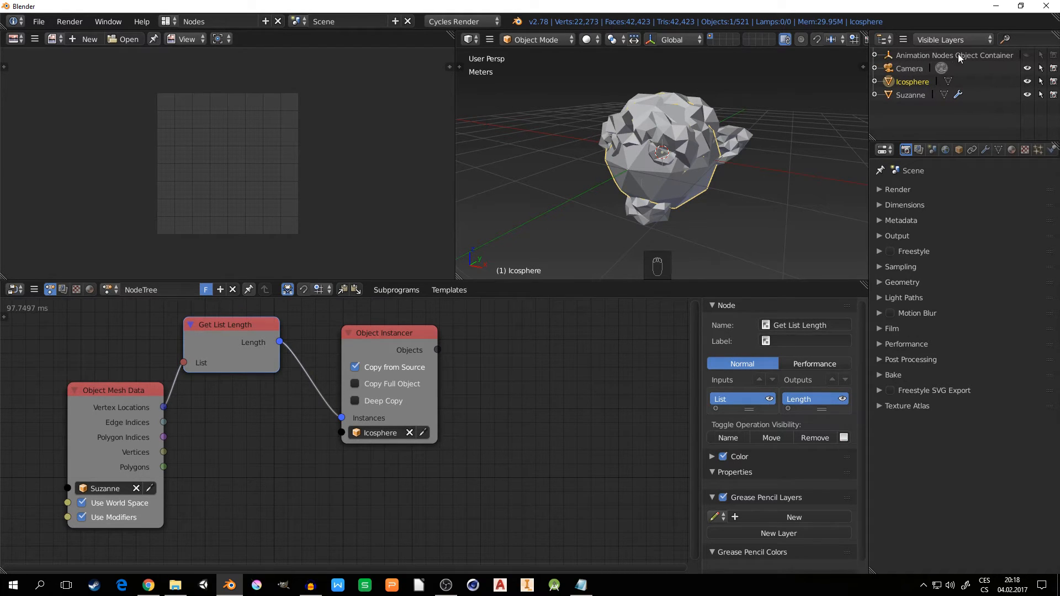
Step: Examine the generated instances inside the Animation Nodes Object Container, then collapse and select the container
{"action": "left_click", "coordinate": [873, 55]}
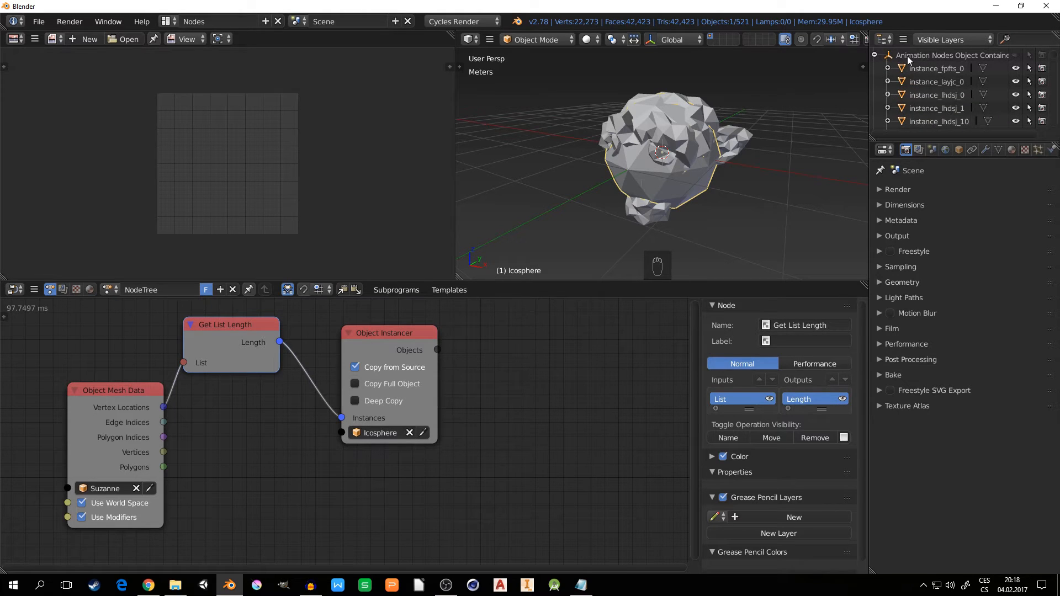
{"action": "scroll", "coordinate": [929, 95], "scroll_direction": "down", "scroll_amount": 2}
{"action": "scroll", "coordinate": [929, 98], "scroll_direction": "up", "scroll_amount": 2}
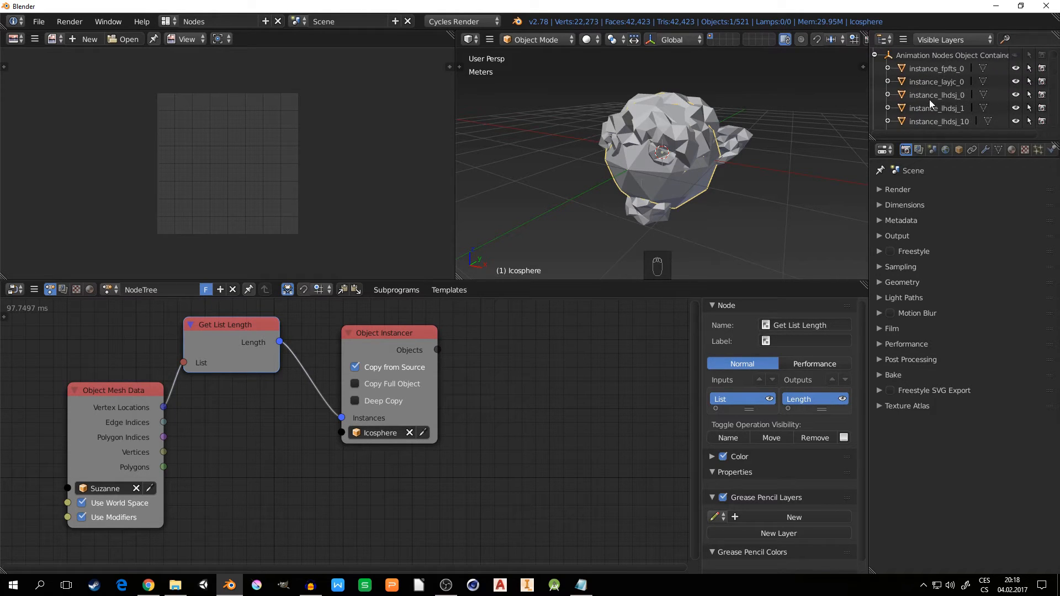
{"action": "left_click", "coordinate": [872, 55]}
{"action": "left_click", "coordinate": [906, 57]}
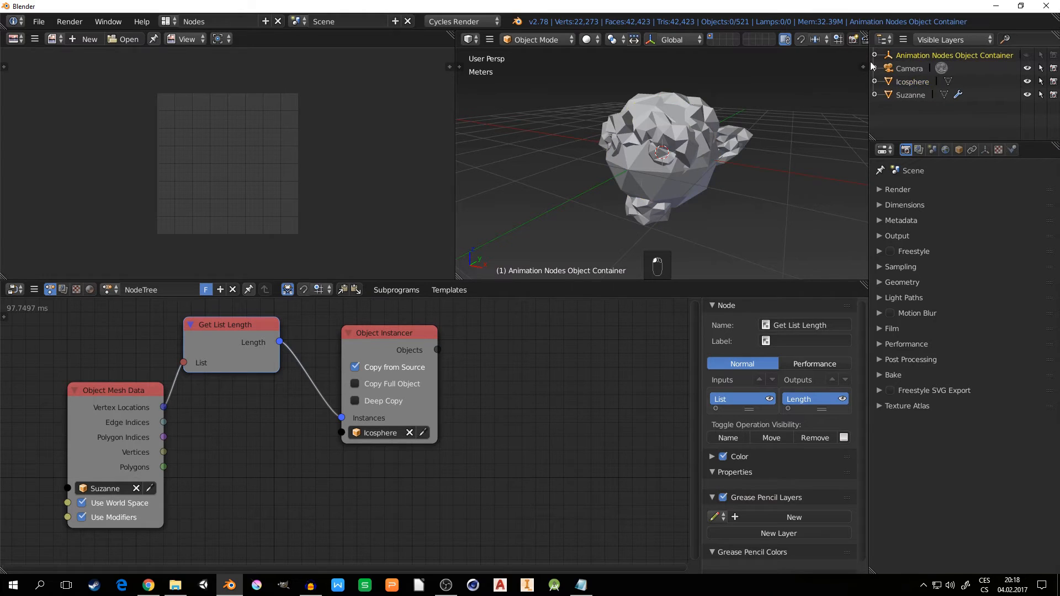
Step: Arrange the Object Mesh Data and Object Instancer nodes in a compact row with the Get List Length node
{"action": "left_click", "coordinate": [373, 341]}
{"action": "left_click_drag", "start_coordinate": [381, 343], "coordinate": [369, 342]}
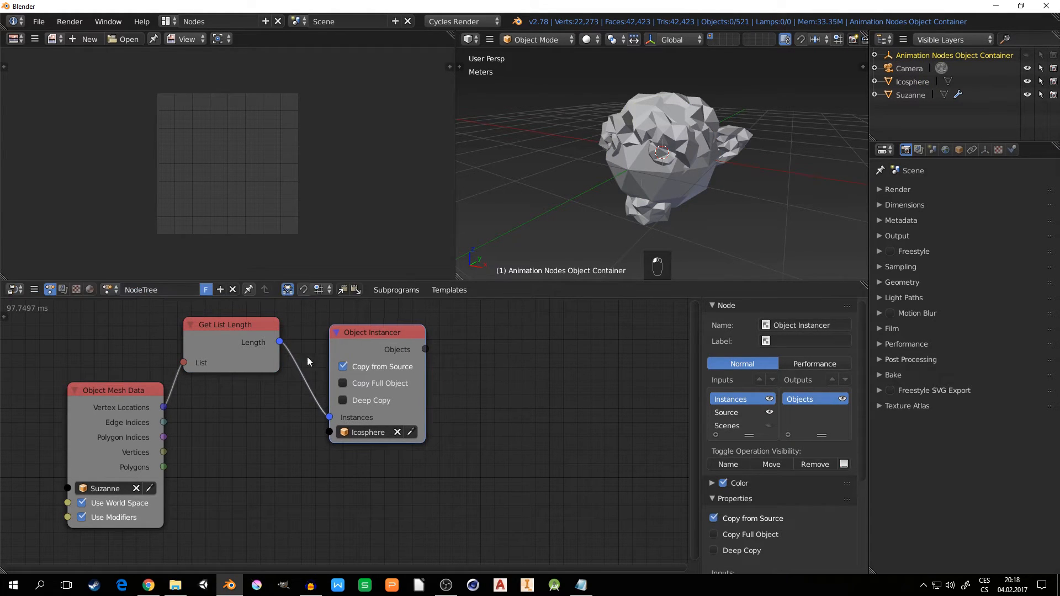
{"action": "left_click_drag", "start_coordinate": [116, 390], "coordinate": [82, 332]}
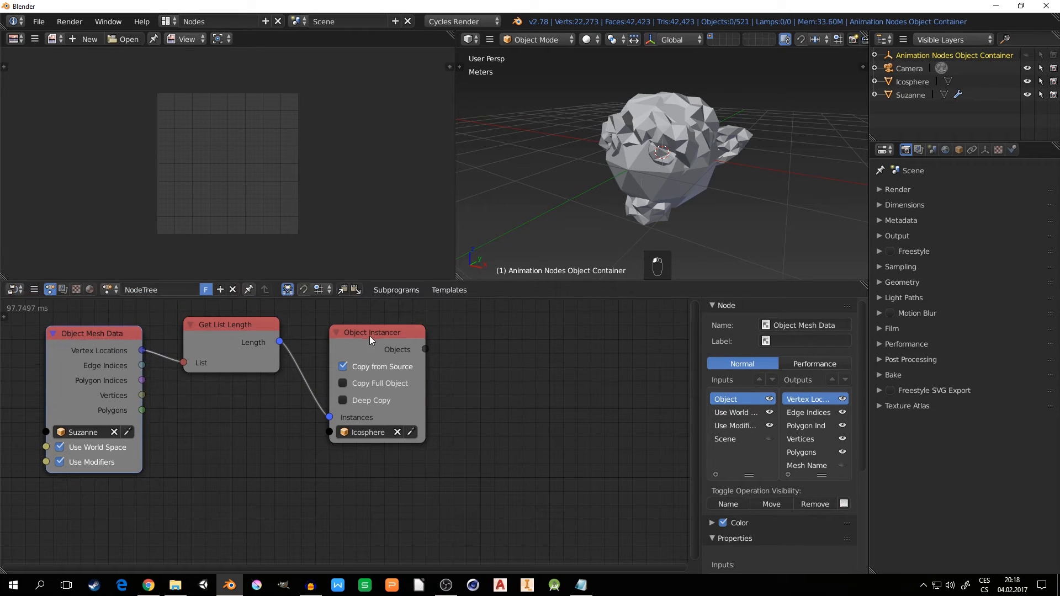
{"action": "left_click_drag", "start_coordinate": [357, 332], "coordinate": [336, 322]}
{"action": "key", "text": "g"}
{"action": "key", "text": "g"}
{"action": "key", "text": "g"}
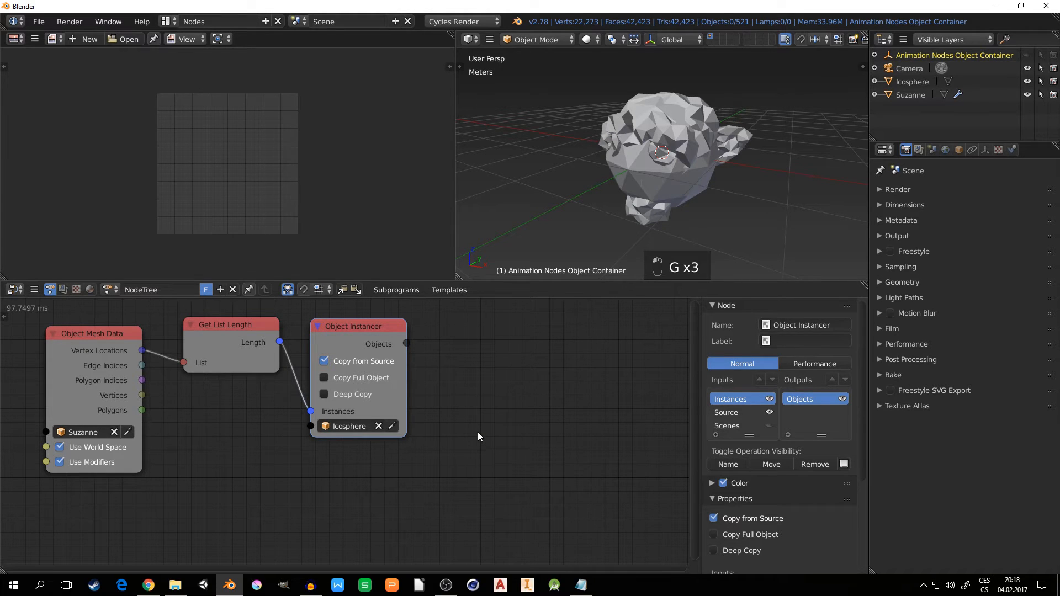
{"action": "left_click", "coordinate": [875, 55]}
{"action": "left_click", "coordinate": [875, 56]}
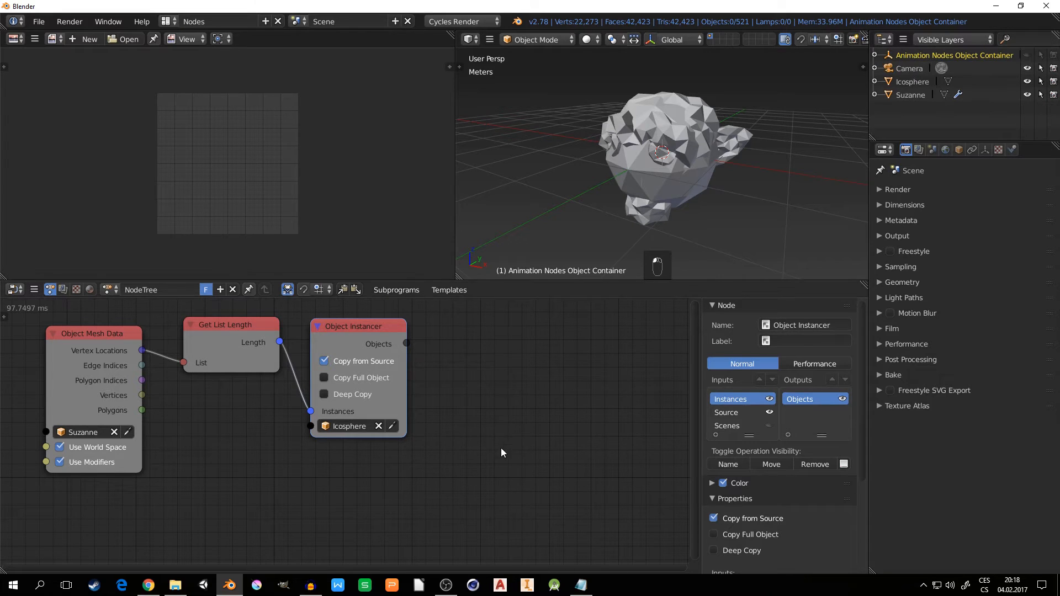
Step: Add a Loop subprogram and place its Loop Input node directly below the Object Instancer node
{"action": "key", "text": "shift+a"}
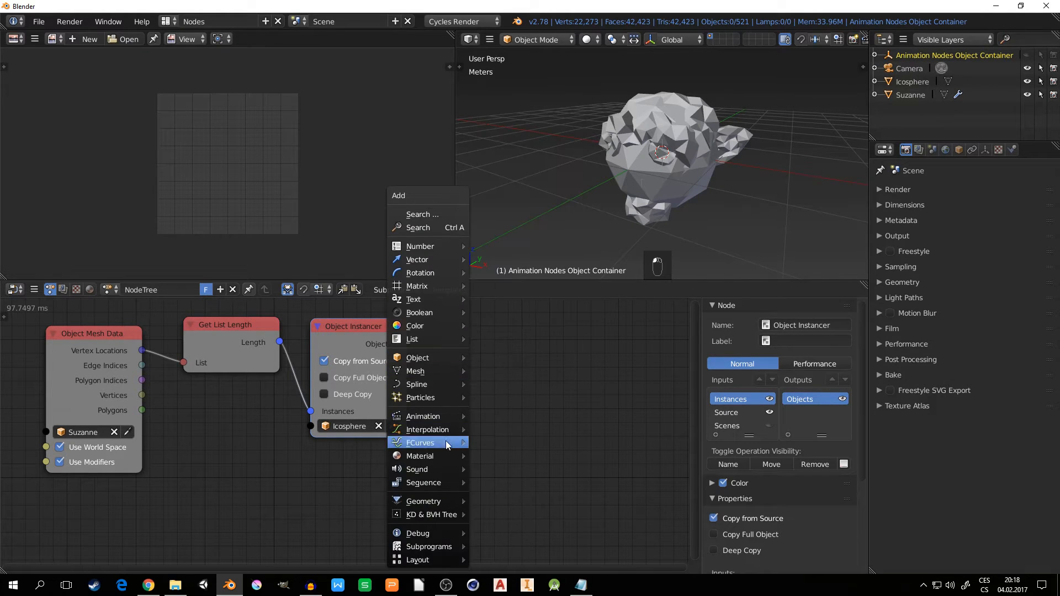
{"action": "mouse_move", "coordinate": [436, 546]}
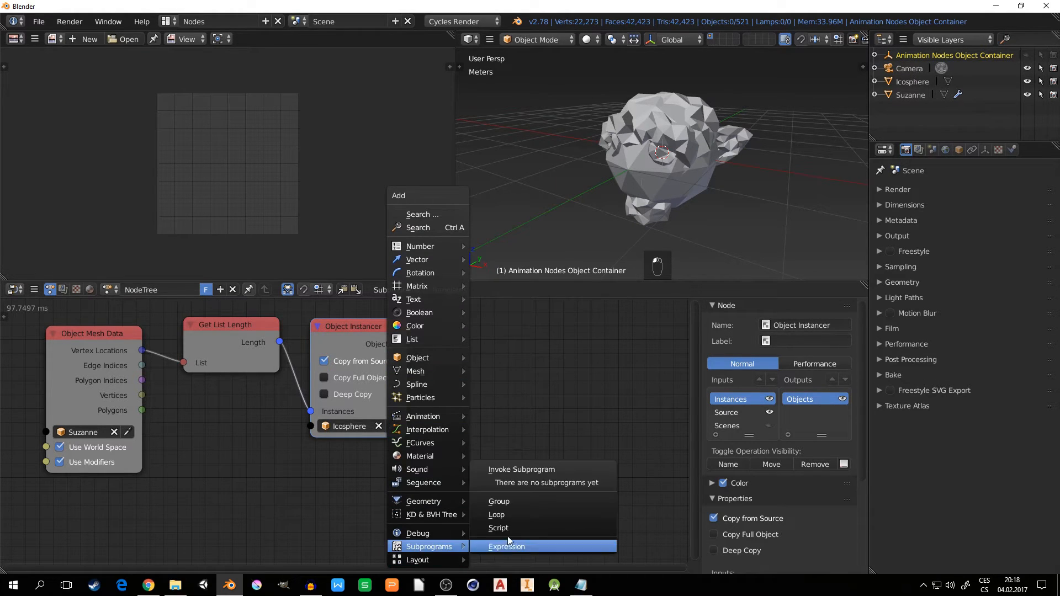
{"action": "left_click", "coordinate": [497, 515]}
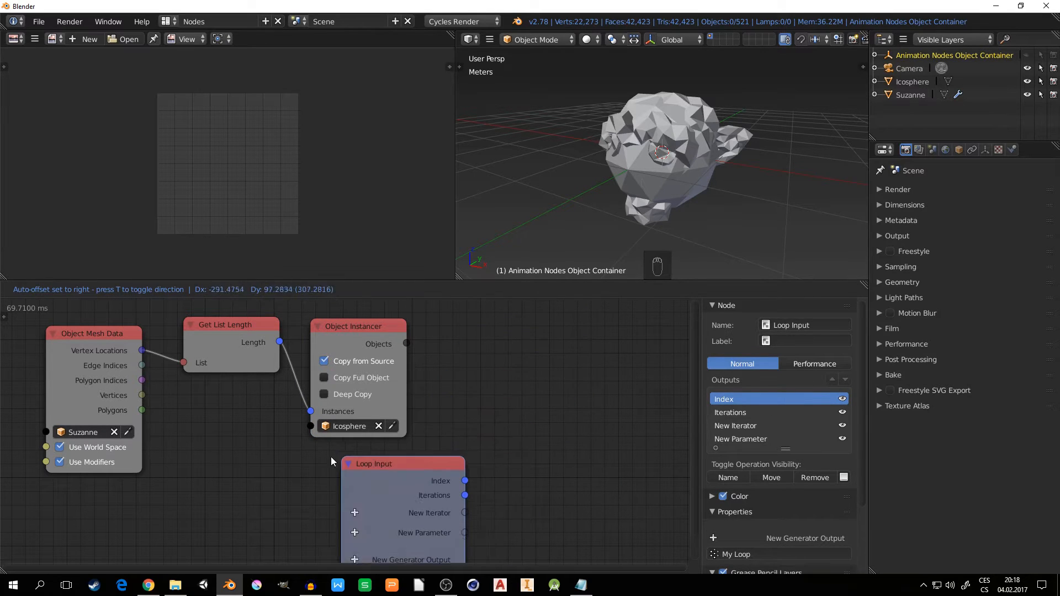
{"action": "left_click", "coordinate": [301, 458]}
{"action": "middle_click_drag", "start_coordinate": [447, 468], "coordinate": [445, 444]}
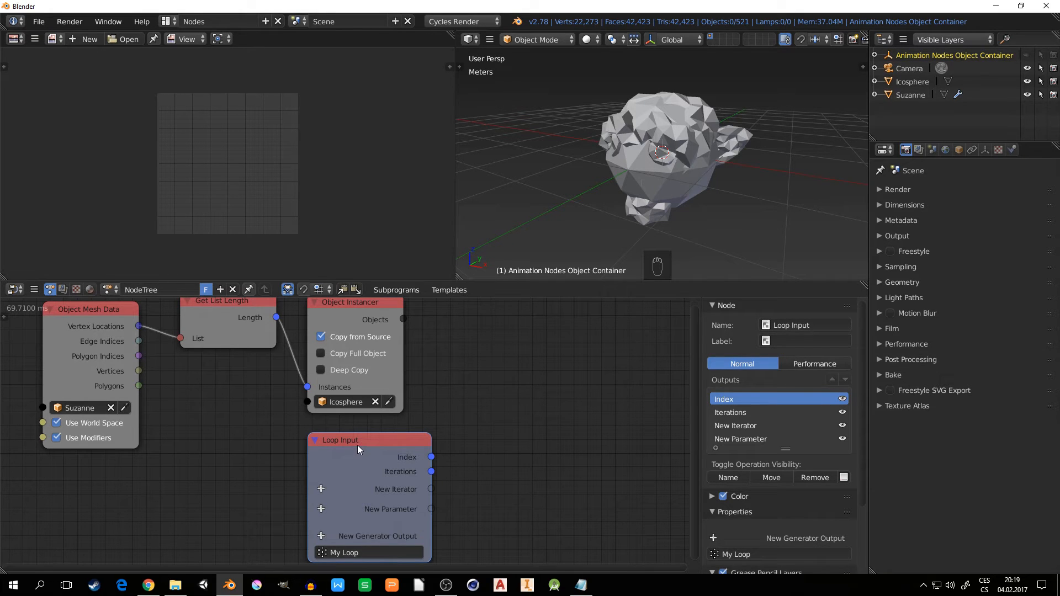
{"action": "mouse_move", "coordinate": [359, 445]}
{"action": "left_mouse_down"}
{"action": "mouse_move", "coordinate": [334, 439]}
{"action": "mouse_move", "coordinate": [371, 442]}
{"action": "mouse_move", "coordinate": [360, 441]}
{"action": "left_mouse_up"}
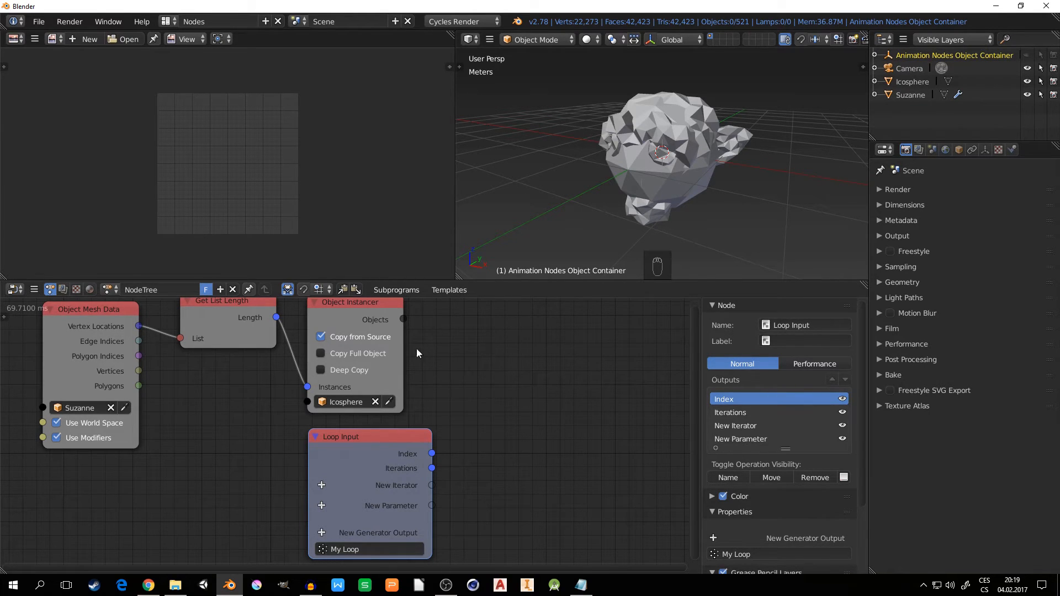
Step: Rename the loop subprogram in the Loop Input node to Dupliverts
{"action": "middle_click_drag", "start_coordinate": [468, 381], "coordinate": [462, 362]}
{"action": "scroll", "coordinate": [445, 391], "scroll_direction": "down", "scroll_amount": 1}
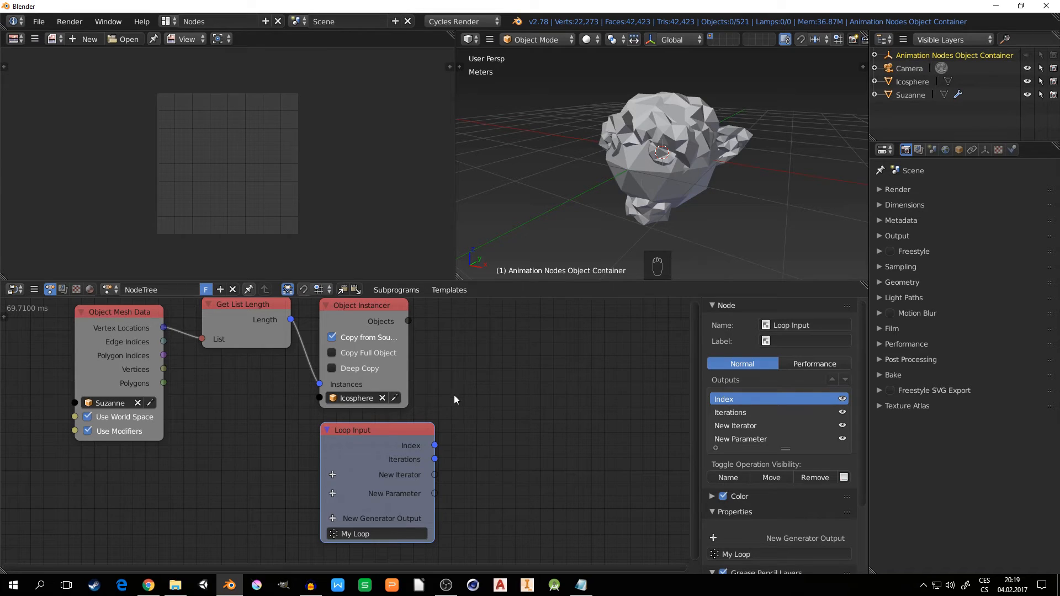
{"action": "left_click", "coordinate": [383, 536]}
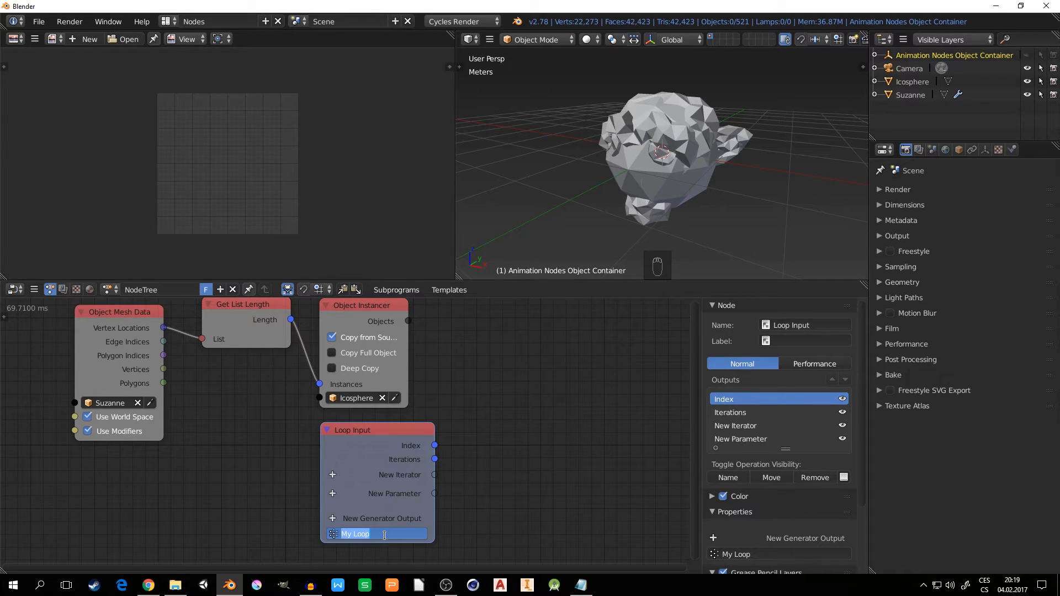
{"action": "type", "text": "Dupliverts"}
{"action": "key", "text": "Return"}
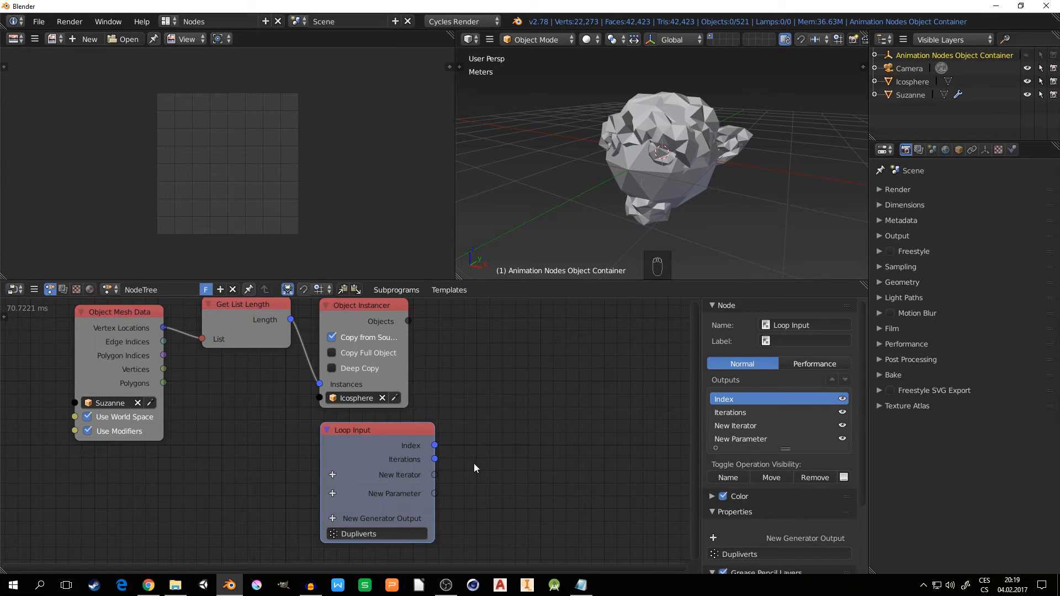
Step: Add an Invoke Subprogram node for Dupliverts and place it just right of the Object Instancer node
{"action": "middle_click_drag", "start_coordinate": [473, 468], "coordinate": [415, 485]}
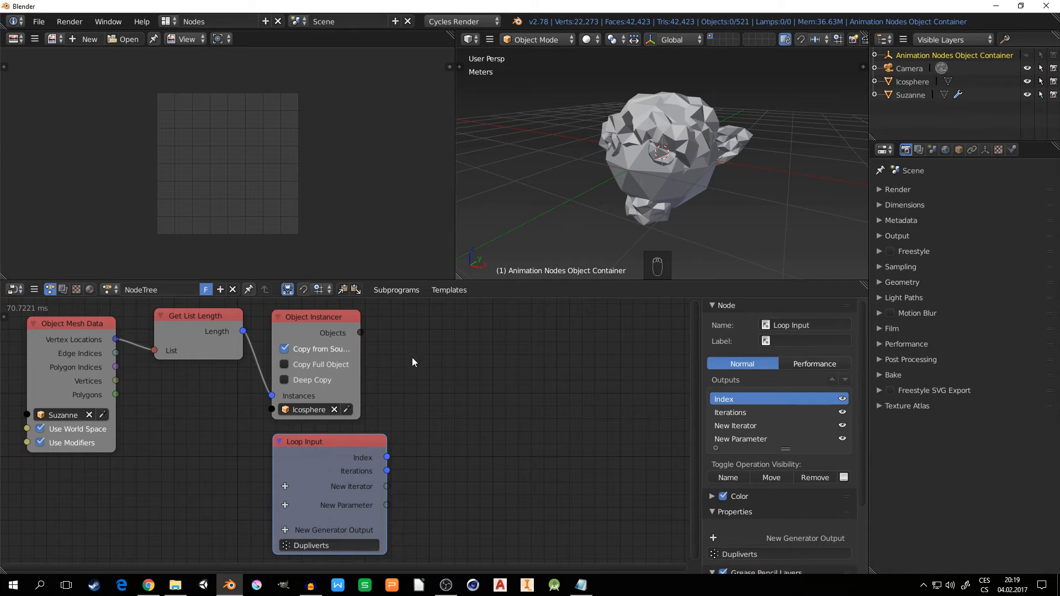
{"action": "key", "text": "shift+a"}
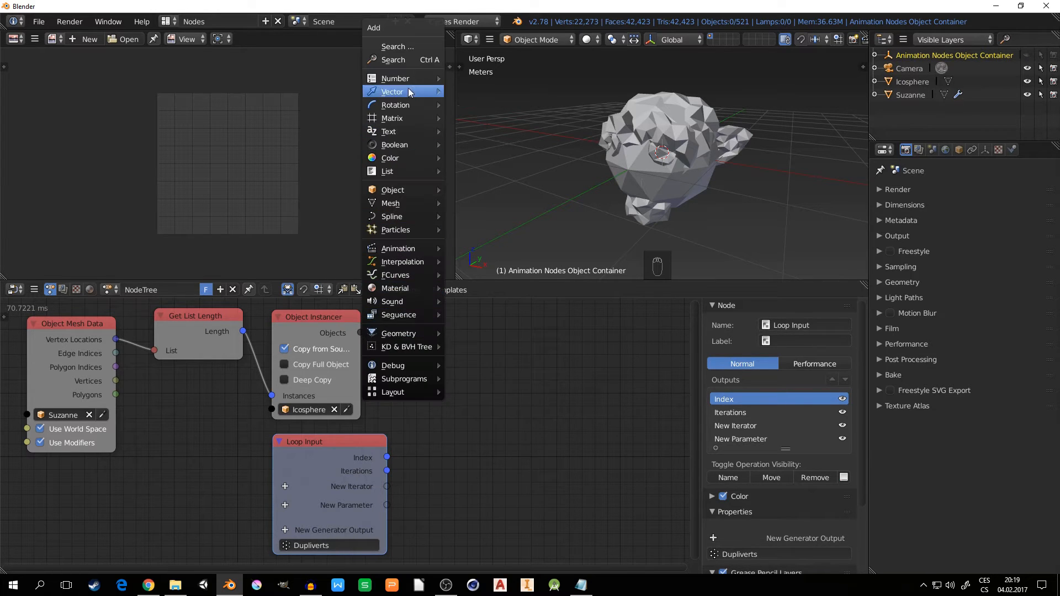
{"action": "mouse_move", "coordinate": [427, 379]}
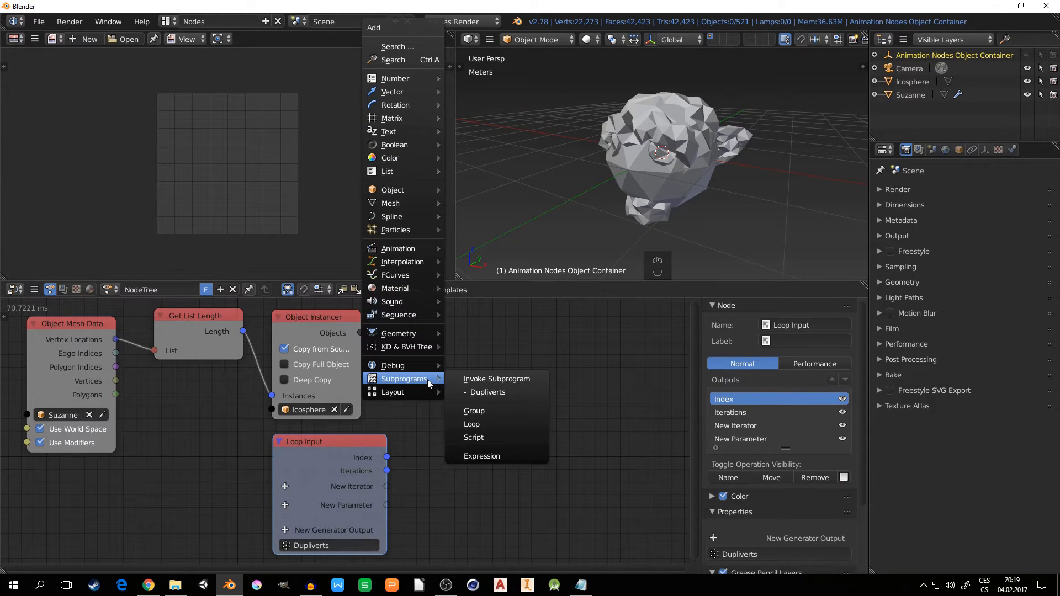
{"action": "left_click", "coordinate": [481, 392]}
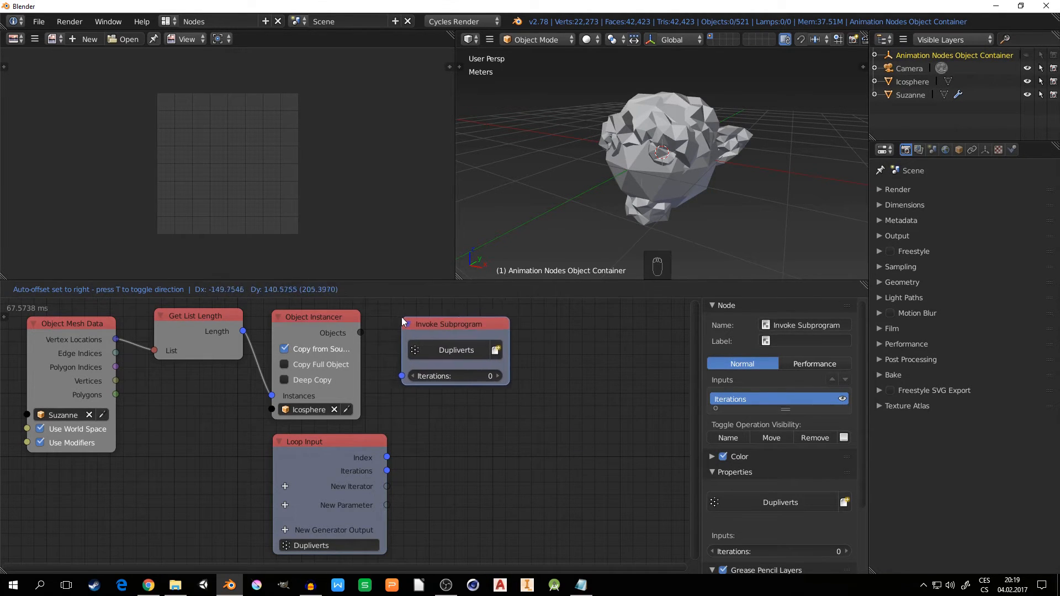
{"action": "left_click", "coordinate": [404, 316]}
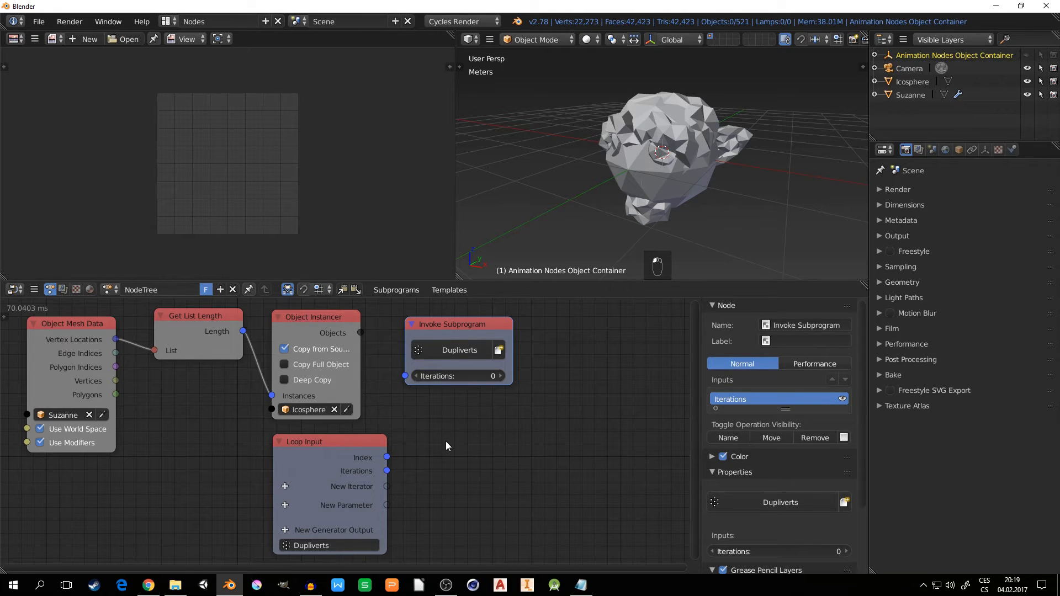
Step: Add an Object List iterator to the Loop Input and link the Object Instancer's Objects output to the Invoke Subprogram's Object List
{"action": "middle_click_drag", "start_coordinate": [446, 446], "coordinate": [454, 435]}
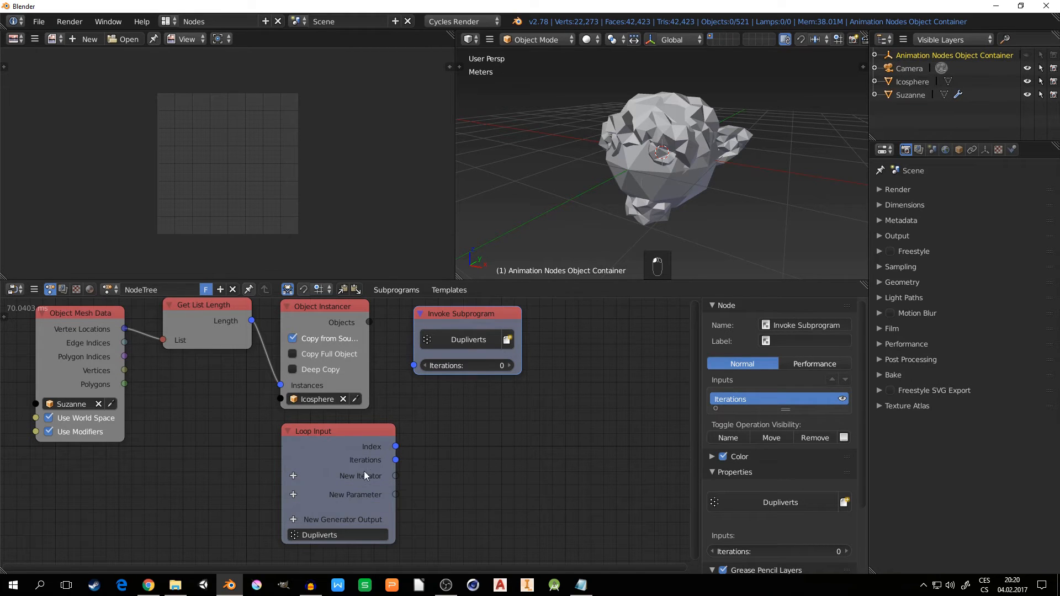
{"action": "left_click", "coordinate": [292, 477]}
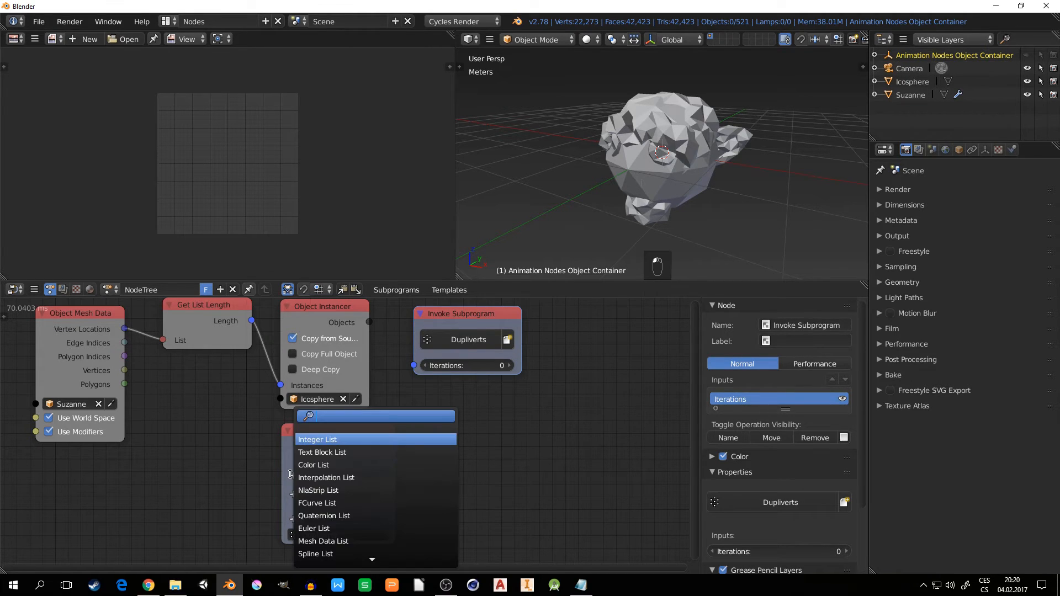
{"action": "type", "text": "obj"}
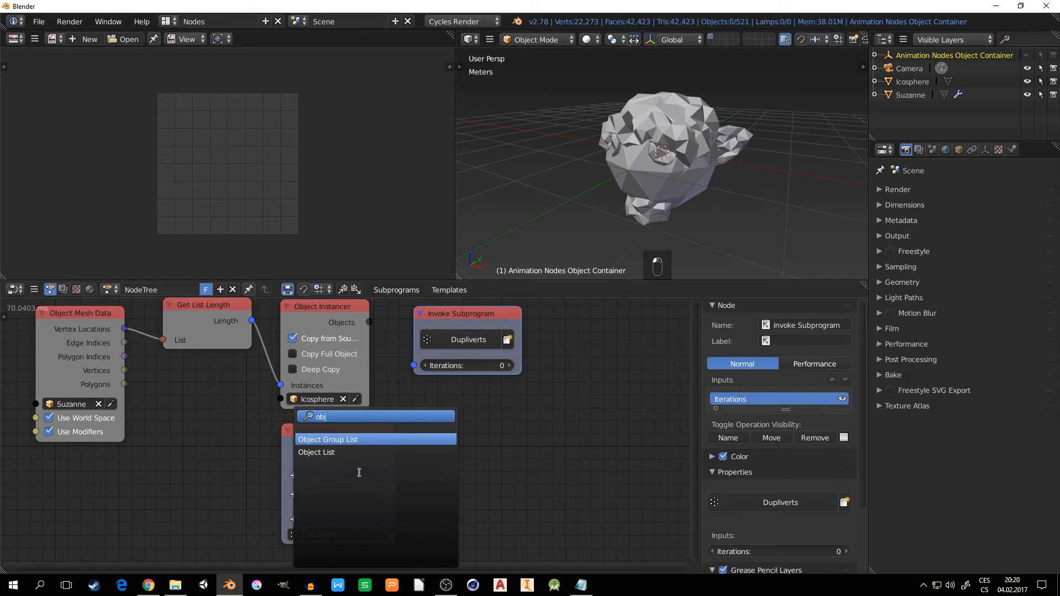
{"action": "left_click", "coordinate": [312, 452]}
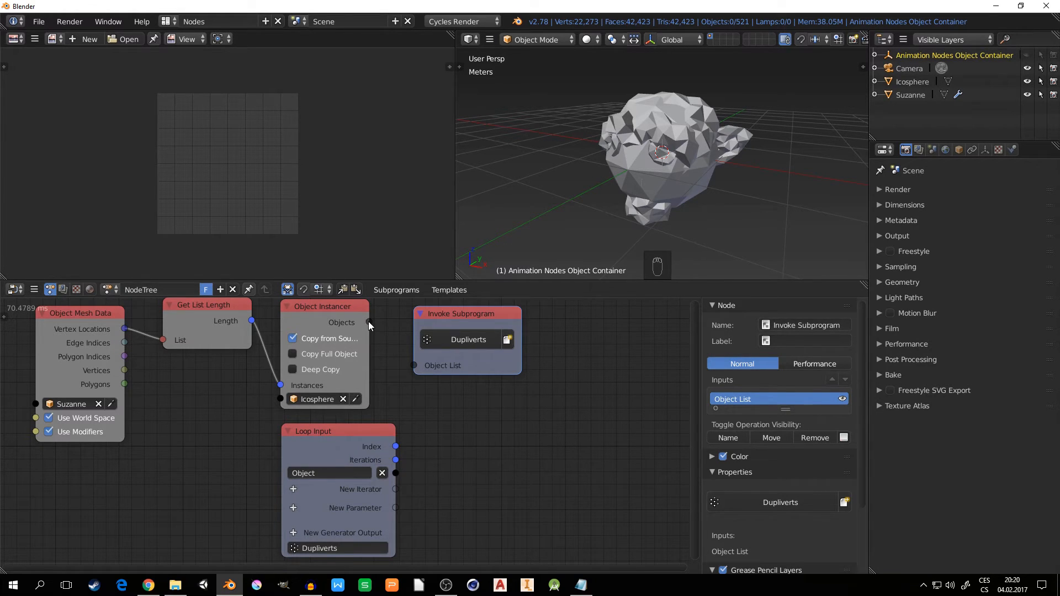
{"action": "left_click_drag", "start_coordinate": [369, 321], "coordinate": [399, 316]}
{"action": "left_click_drag", "start_coordinate": [386, 359], "coordinate": [414, 365]}
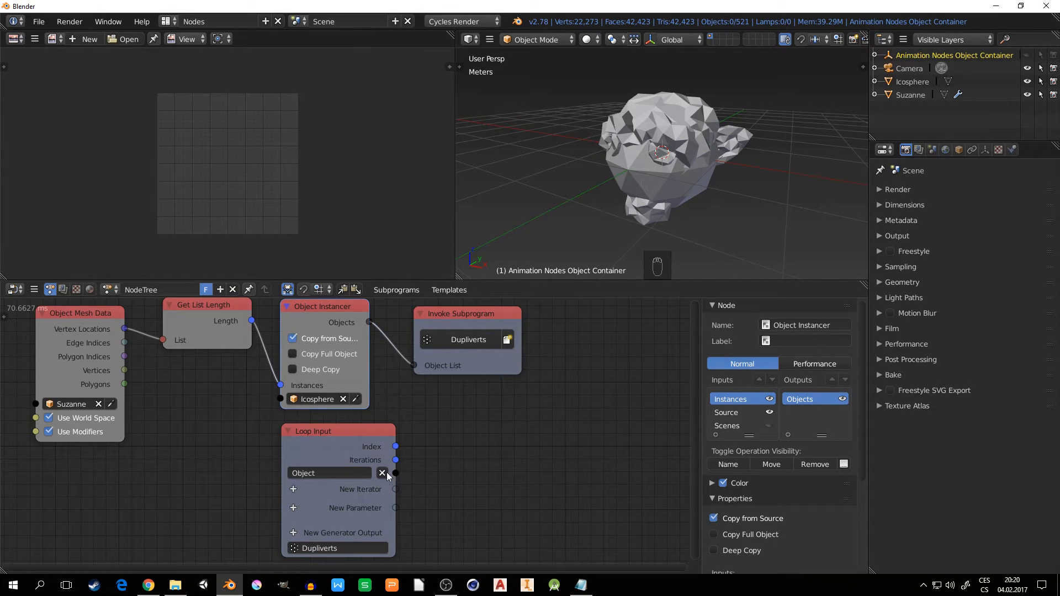
Step: Add a Vector List iterator to the Loop Input node and move the node slightly lower
{"action": "left_click", "coordinate": [114, 339]}
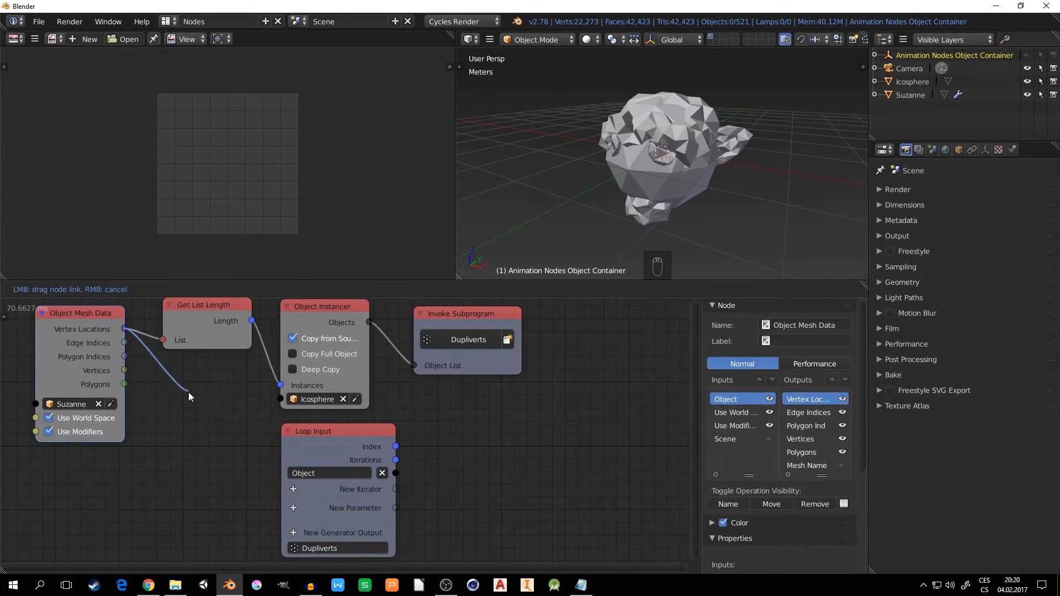
{"action": "middle_click_drag", "start_coordinate": [412, 464], "coordinate": [420, 437]}
{"action": "left_click", "coordinate": [304, 463]}
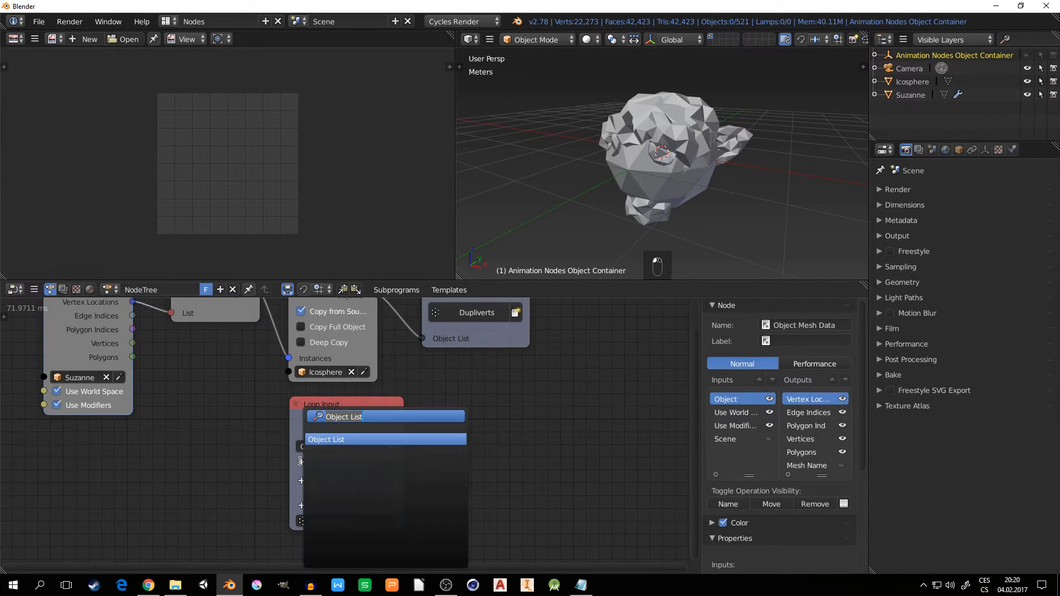
{"action": "type", "text": "vect"}
{"action": "left_click", "coordinate": [356, 440]}
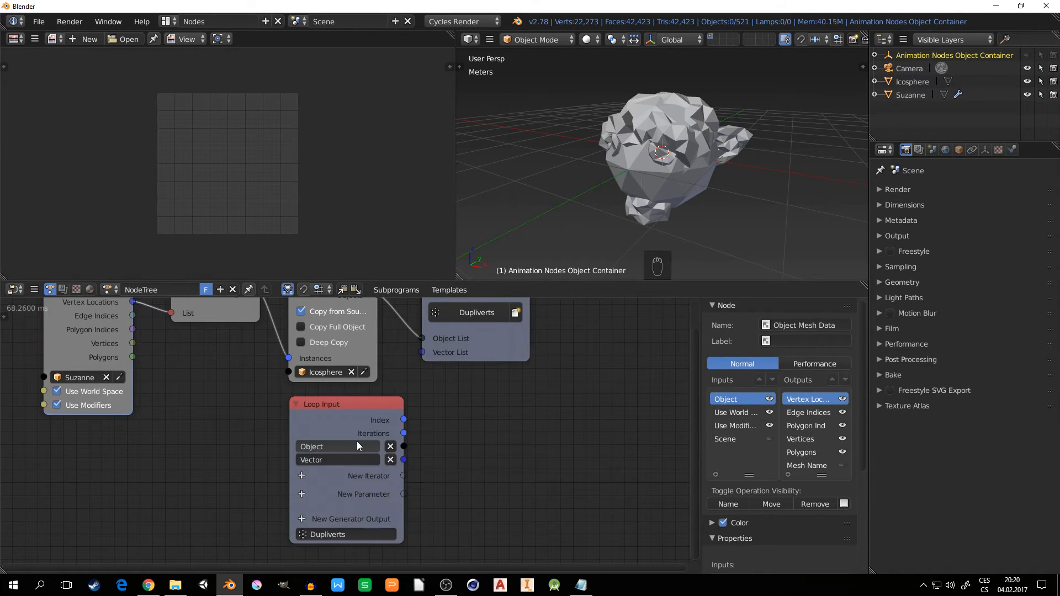
{"action": "left_click", "coordinate": [346, 407]}
{"action": "left_click_drag", "start_coordinate": [346, 407], "coordinate": [343, 434]}
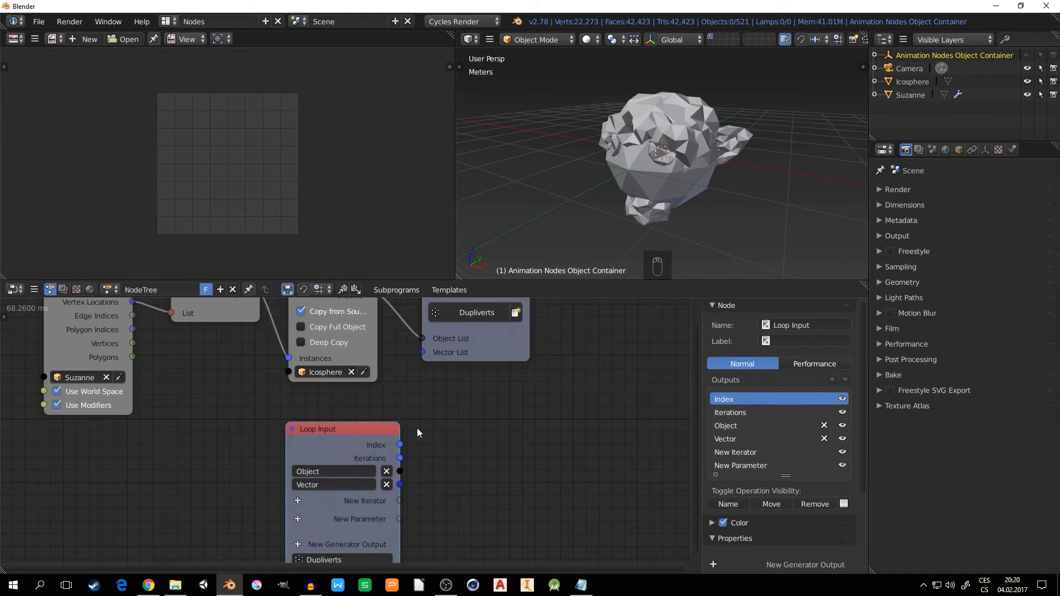
Step: Link the Object Mesh Data's Vertex Locations output to the Invoke Subprogram's Vector List input
{"action": "middle_click_drag", "start_coordinate": [416, 428], "coordinate": [400, 479]}
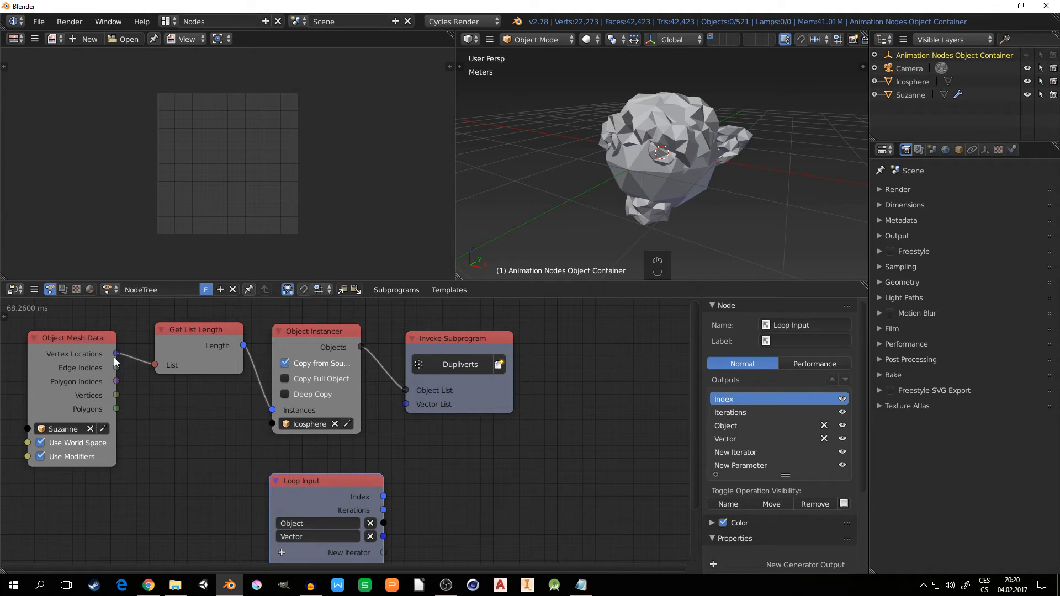
{"action": "left_click_drag", "start_coordinate": [115, 352], "coordinate": [410, 407]}
{"action": "middle_click_drag", "start_coordinate": [330, 349], "coordinate": [341, 377]}
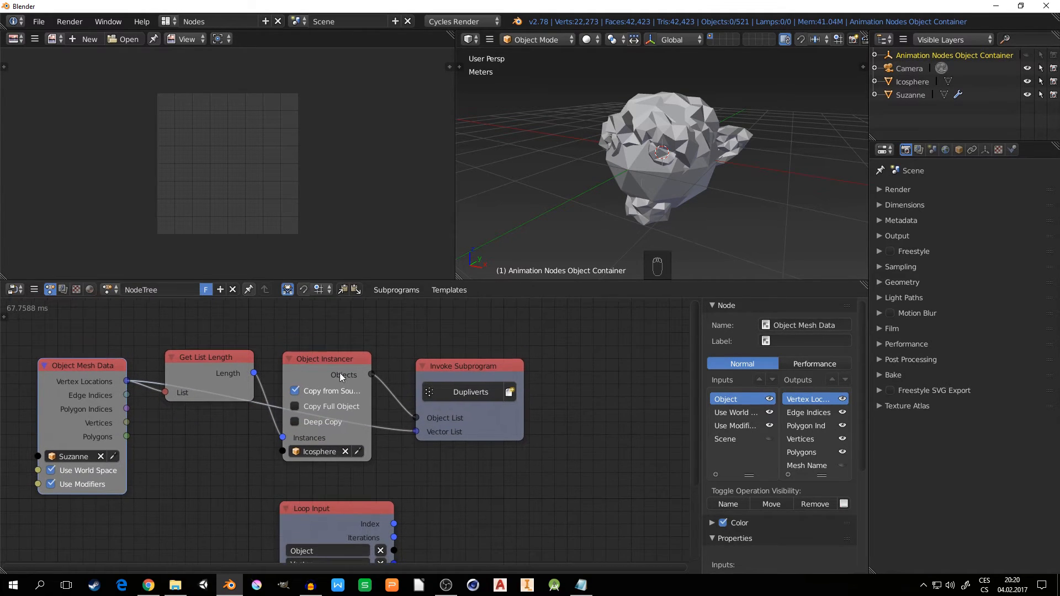
Step: Move the Object Instancer and Get List Length nodes upward and shift Object Mesh Data slightly right to untangle the links
{"action": "left_click_drag", "start_coordinate": [327, 352], "coordinate": [329, 314]}
{"action": "left_click_drag", "start_coordinate": [217, 359], "coordinate": [213, 323]}
{"action": "mouse_move", "coordinate": [81, 370]}
{"action": "left_mouse_down"}
{"action": "mouse_move", "coordinate": [110, 389]}
{"action": "mouse_move", "coordinate": [98, 376]}
{"action": "left_mouse_up"}
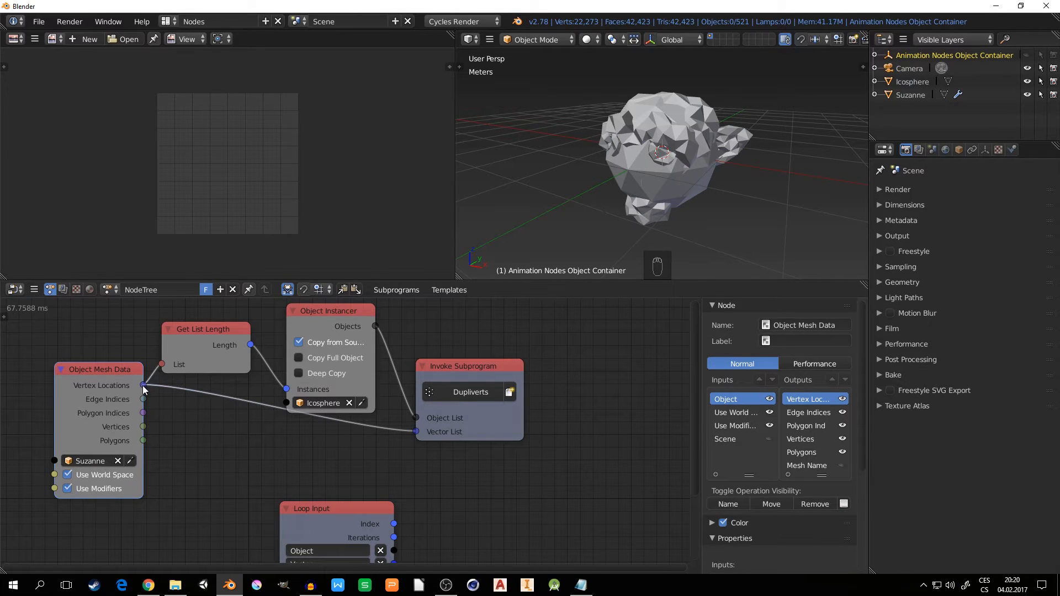
{"action": "left_click_drag", "start_coordinate": [142, 385], "coordinate": [151, 379]}
{"action": "left_click", "coordinate": [213, 332]}
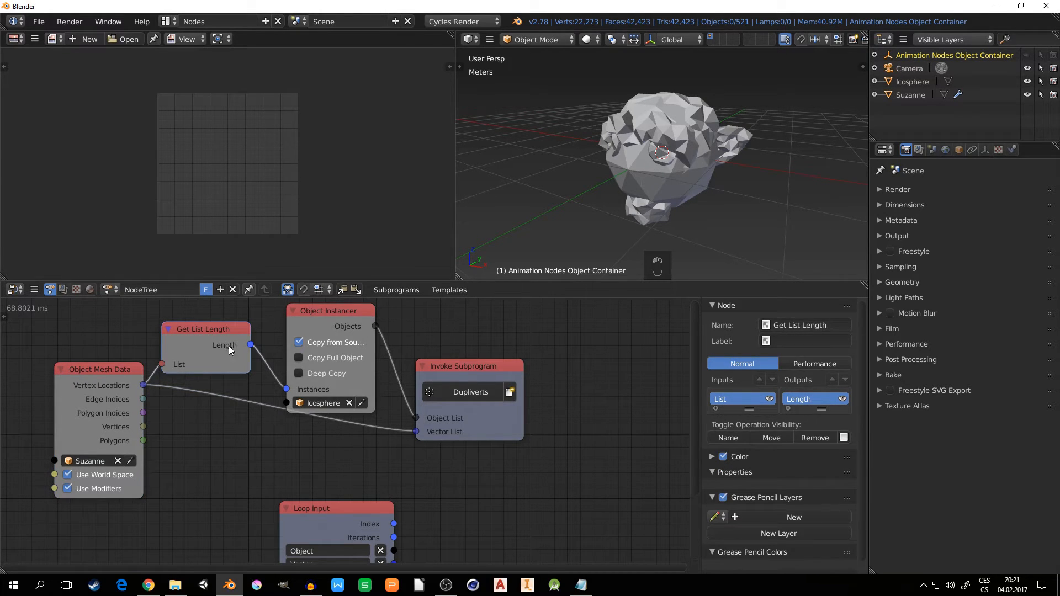
{"action": "left_click", "coordinate": [328, 314]}
{"action": "left_click_drag", "start_coordinate": [327, 327], "coordinate": [328, 324]}
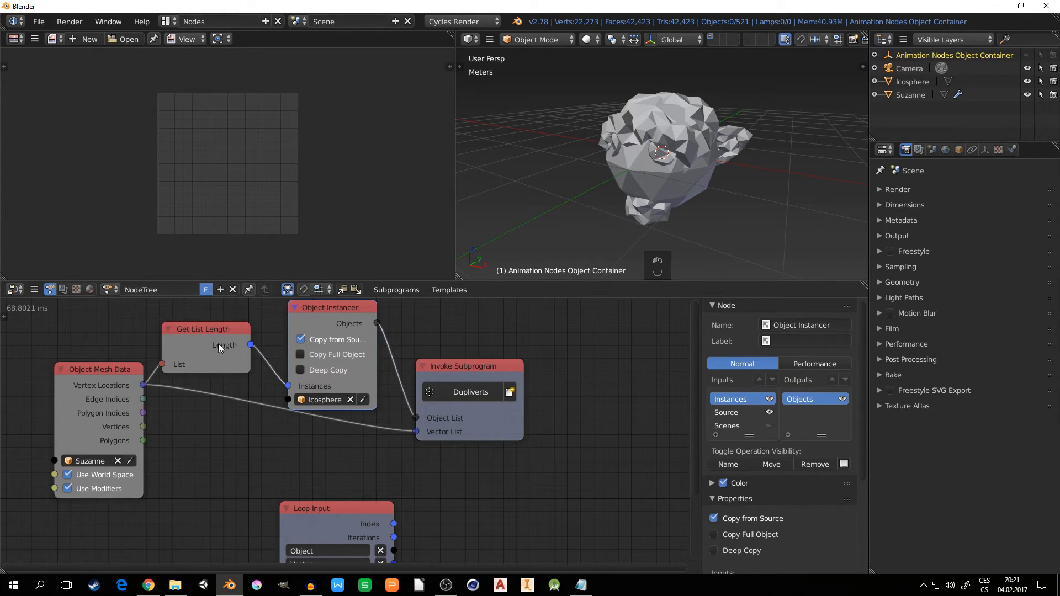
Step: Examine the links into the Invoke Subprogram's Object List and Vector List and the matching Object and Vector outputs of the Loop Input
{"action": "middle_click_drag", "start_coordinate": [343, 393], "coordinate": [285, 382]}
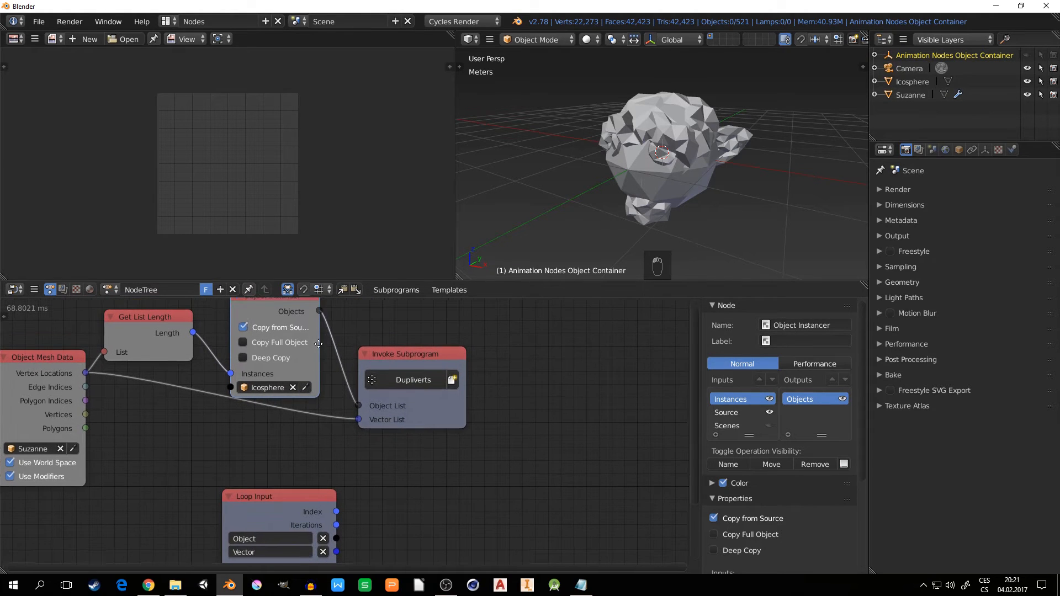
{"action": "left_click", "coordinate": [359, 406]}
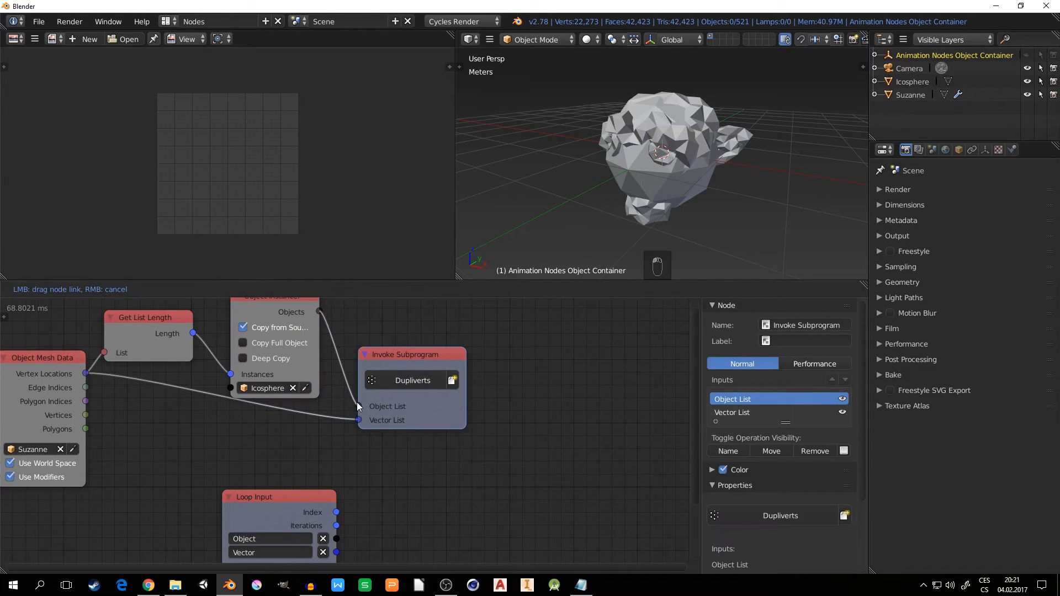
{"action": "mouse_move", "coordinate": [359, 419]}
{"action": "left_mouse_down"}
{"action": "mouse_move", "coordinate": [318, 413]}
{"action": "mouse_move", "coordinate": [362, 422]}
{"action": "left_mouse_up"}
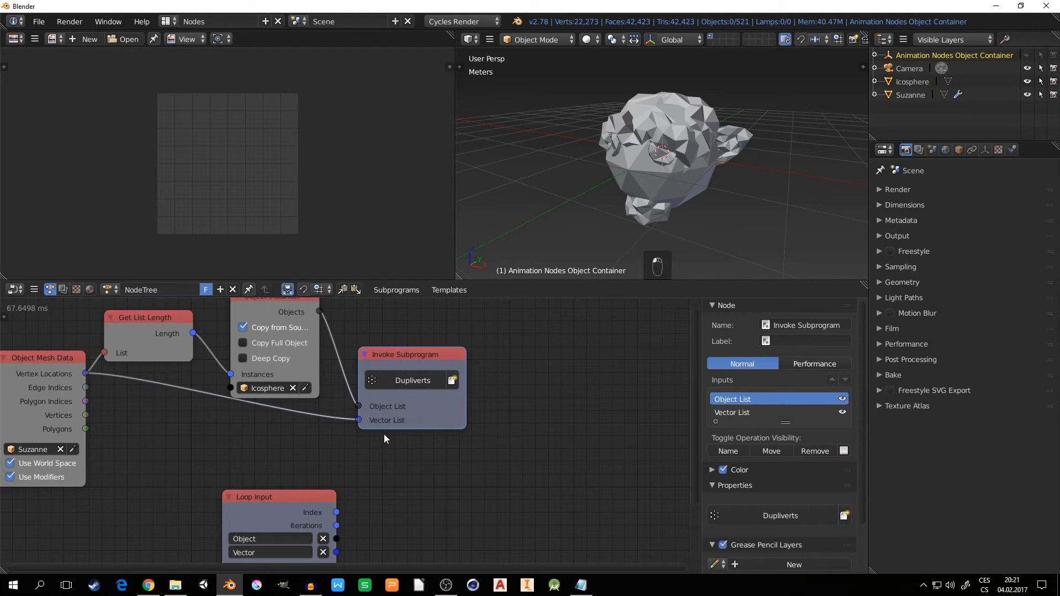
{"action": "middle_click_drag", "start_coordinate": [390, 448], "coordinate": [398, 357]}
{"action": "left_click", "coordinate": [282, 409]}
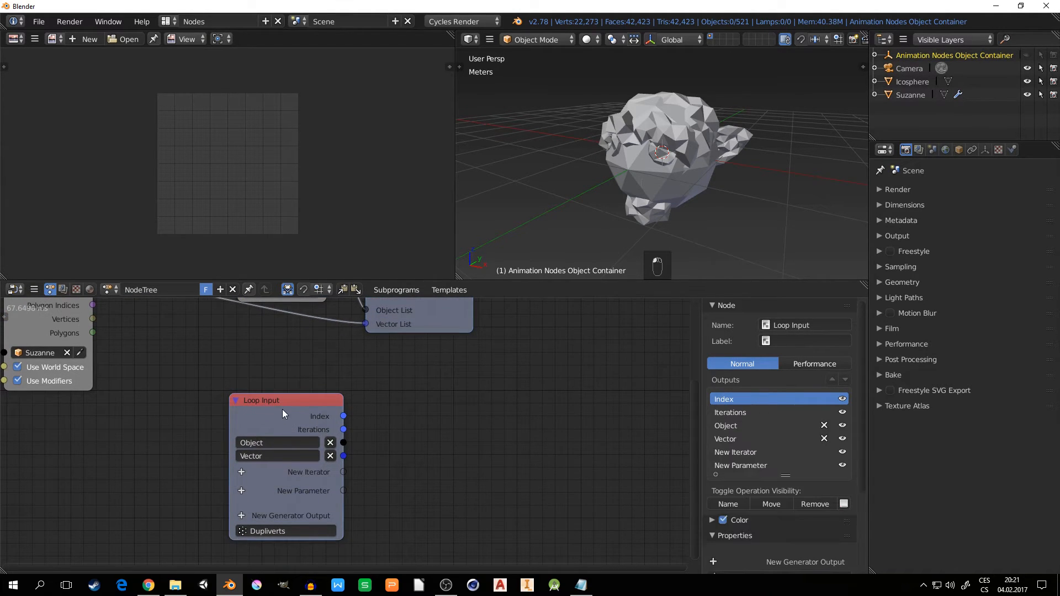
{"action": "middle_click_drag", "start_coordinate": [254, 443], "coordinate": [263, 419]}
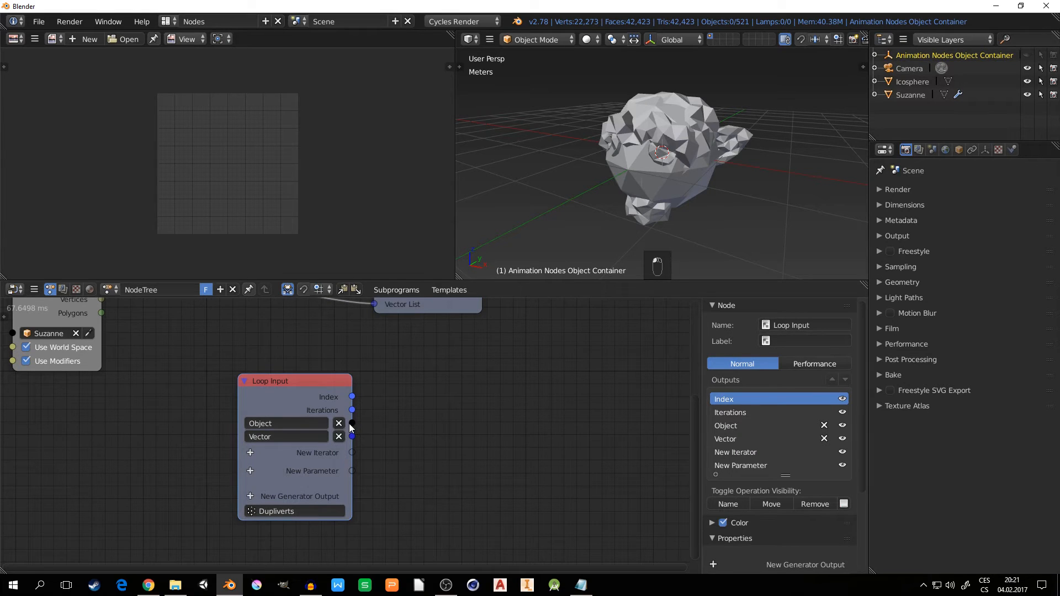
{"action": "left_click_drag", "start_coordinate": [351, 423], "coordinate": [419, 442]}
Step: Add an Object Transforms Output node to the right of the Loop Input node and widen it to show its full labels
{"action": "middle_click_drag", "start_coordinate": [370, 461], "coordinate": [311, 464]}
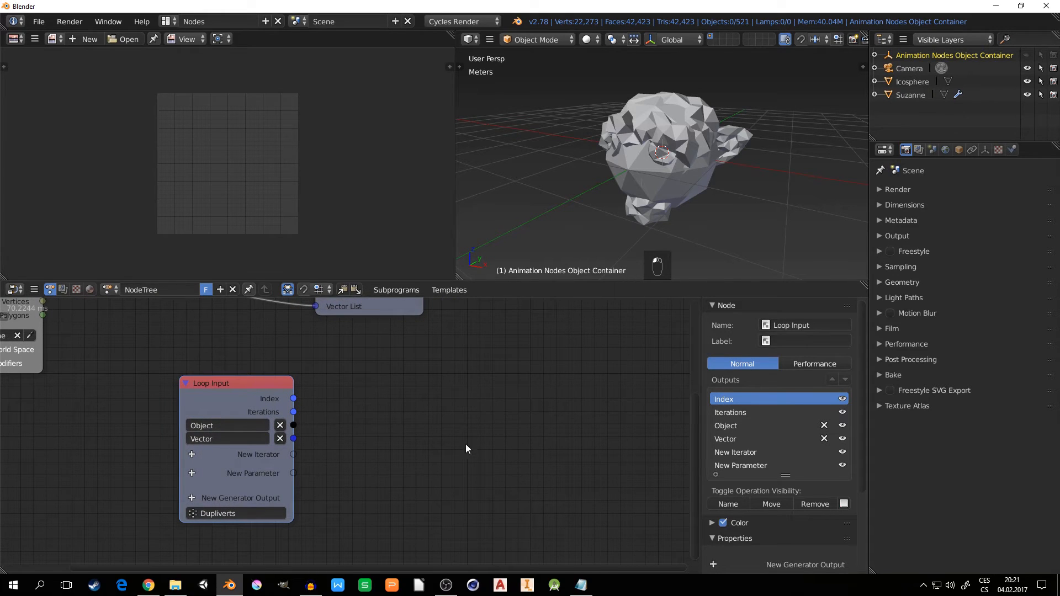
{"action": "key", "text": "shift+a"}
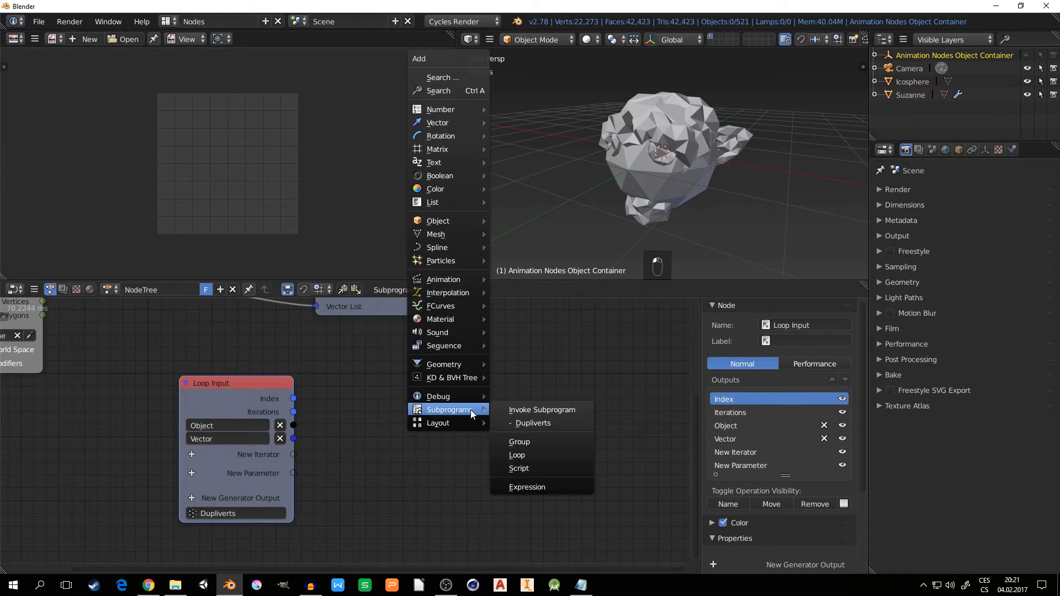
{"action": "mouse_move", "coordinate": [449, 220]}
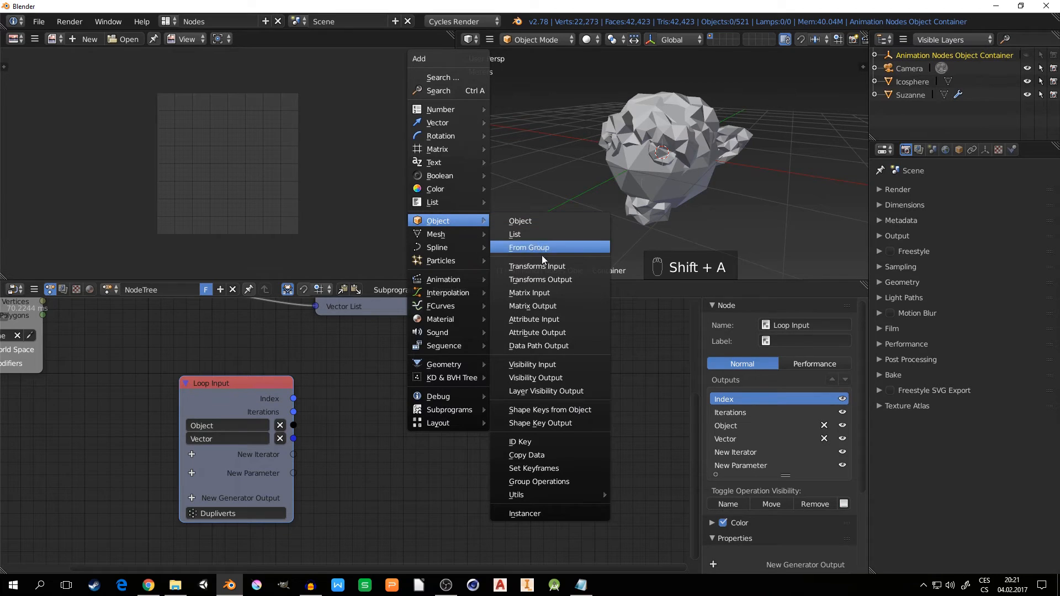
{"action": "left_click", "coordinate": [538, 280]}
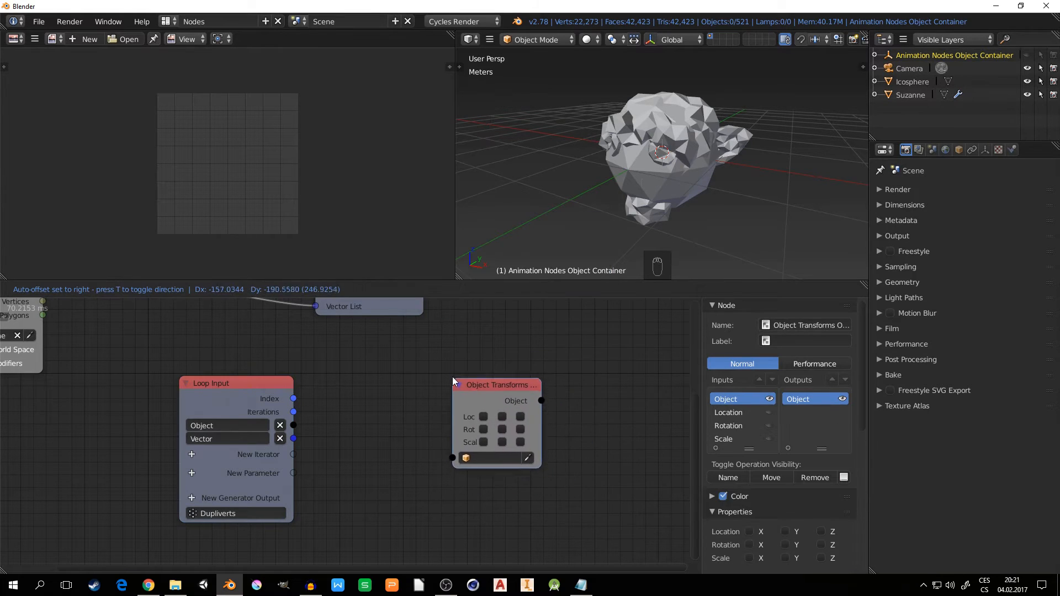
{"action": "left_click", "coordinate": [485, 378]}
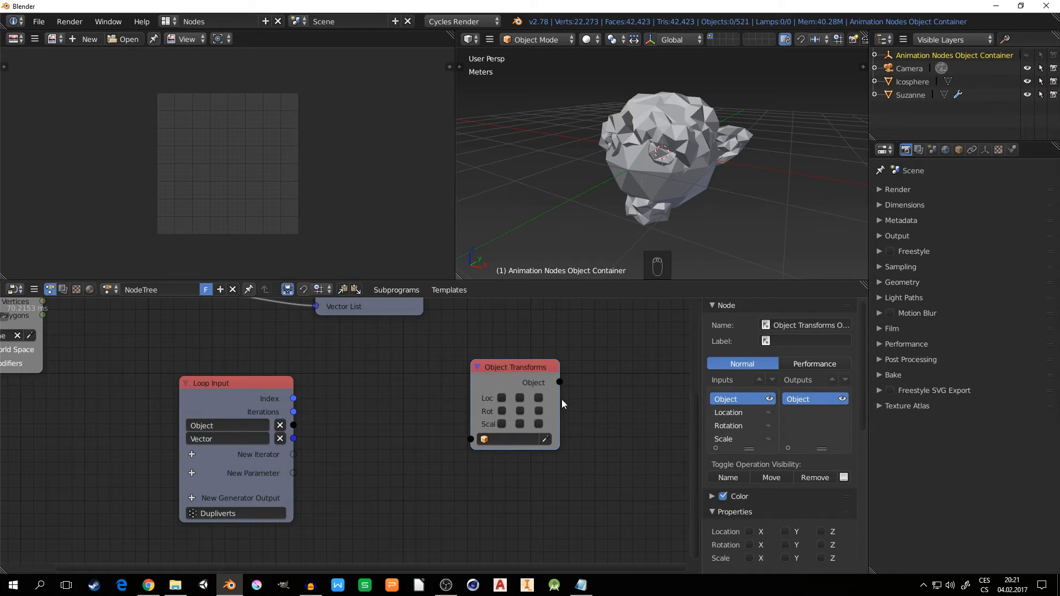
{"action": "left_click_drag", "start_coordinate": [561, 400], "coordinate": [665, 399]}
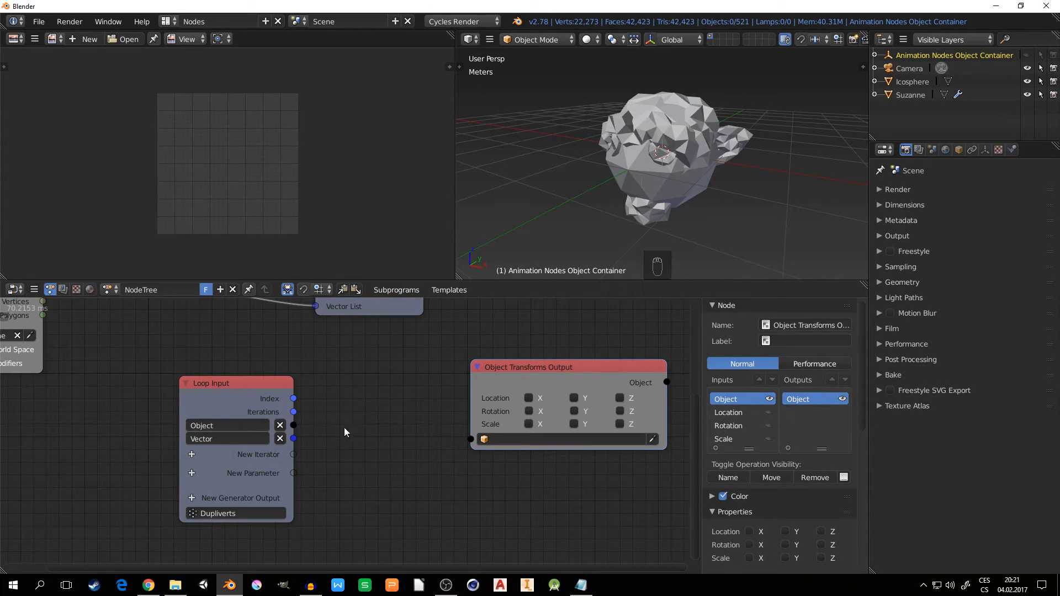
Step: Link the Loop Input's Object output to the Object input of the Object Transforms Output node
{"action": "left_click_drag", "start_coordinate": [293, 425], "coordinate": [475, 440]}
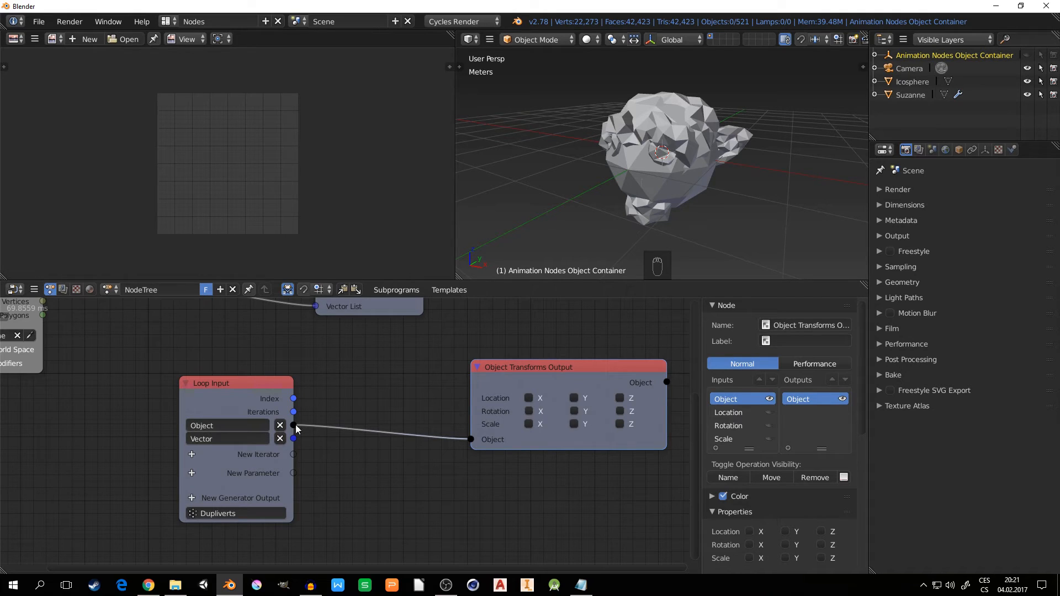
{"action": "left_click_drag", "start_coordinate": [296, 429], "coordinate": [453, 426]}
{"action": "middle_click_drag", "start_coordinate": [355, 360], "coordinate": [326, 395]}
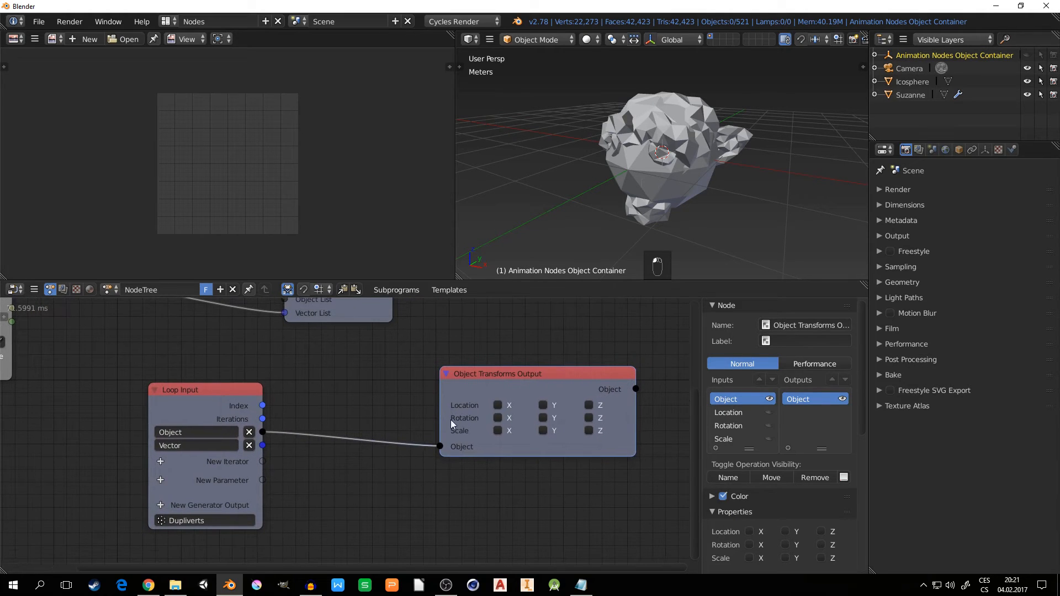
Step: Enable Location X, Y and Z on the Object Transforms Output node and link the Loop Input's Vector output to Location
{"action": "left_click", "coordinate": [498, 406]}
{"action": "left_click", "coordinate": [543, 405]}
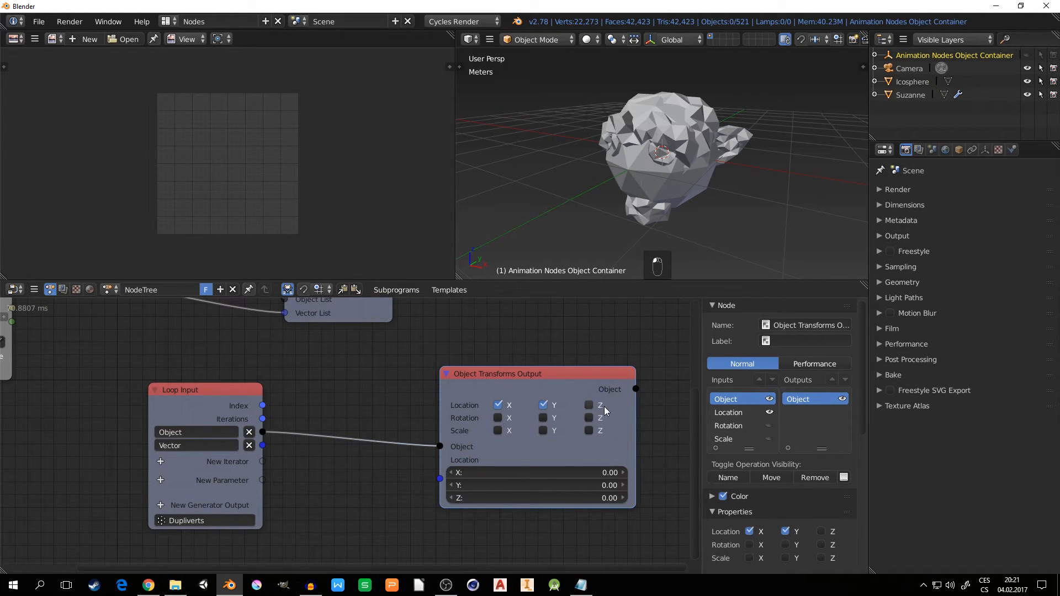
{"action": "left_click", "coordinate": [588, 405]}
{"action": "middle_click_drag", "start_coordinate": [452, 433], "coordinate": [459, 424]}
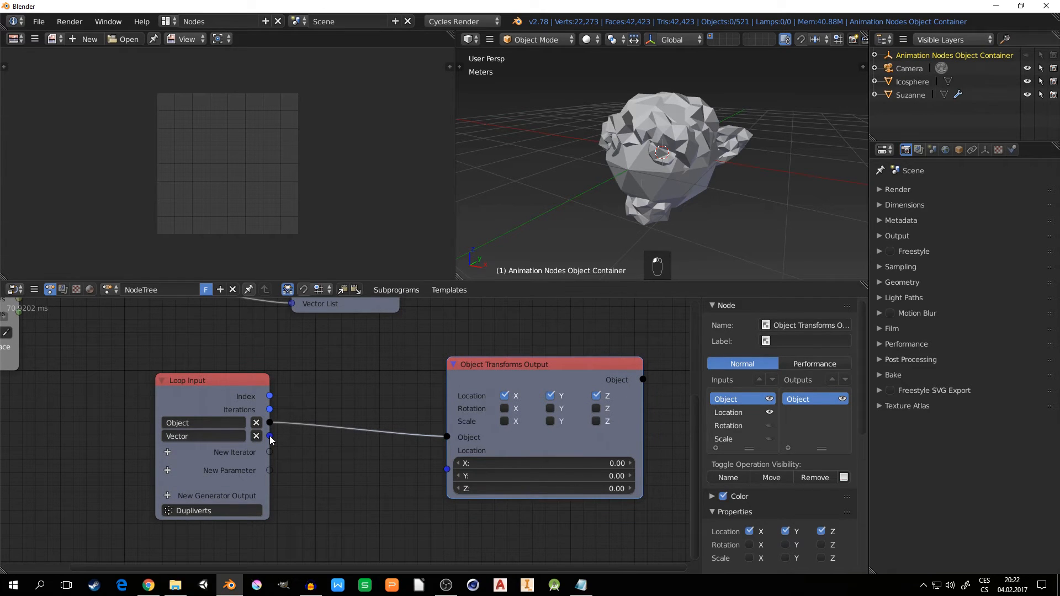
{"action": "left_click_drag", "start_coordinate": [269, 436], "coordinate": [447, 469]}
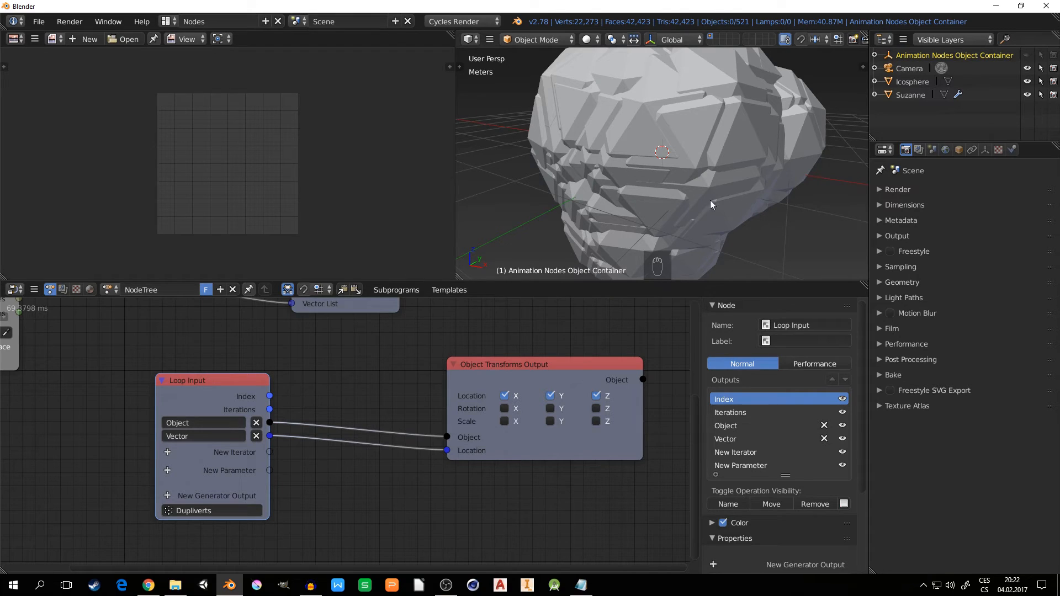
Step: Enable Scale X, Y and Z on the Object Transforms Output node
{"action": "middle_click_drag", "start_coordinate": [644, 151], "coordinate": [684, 172]}
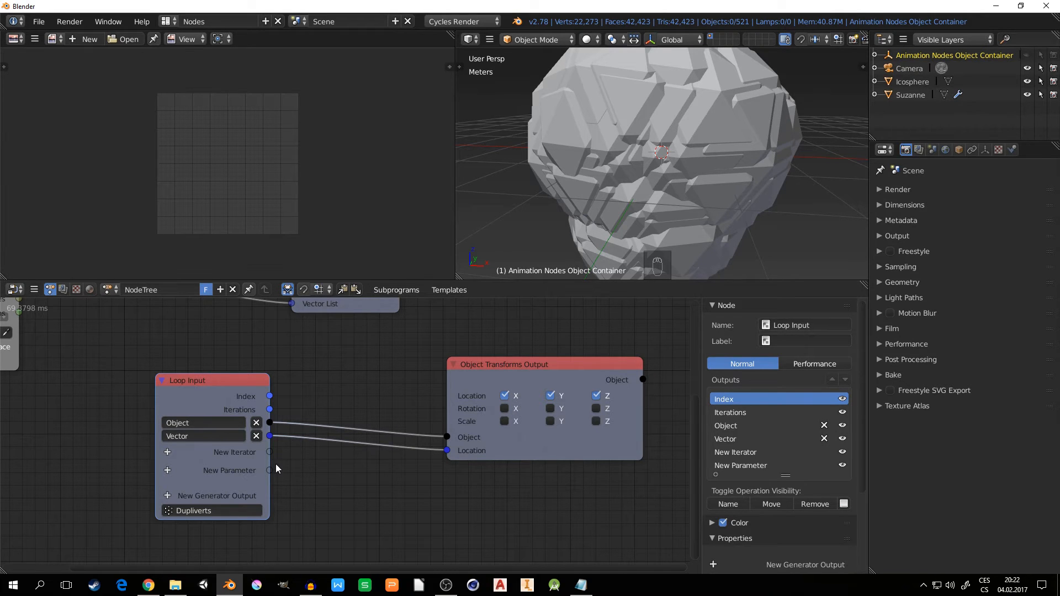
{"action": "middle_click_drag", "start_coordinate": [345, 491], "coordinate": [335, 485]}
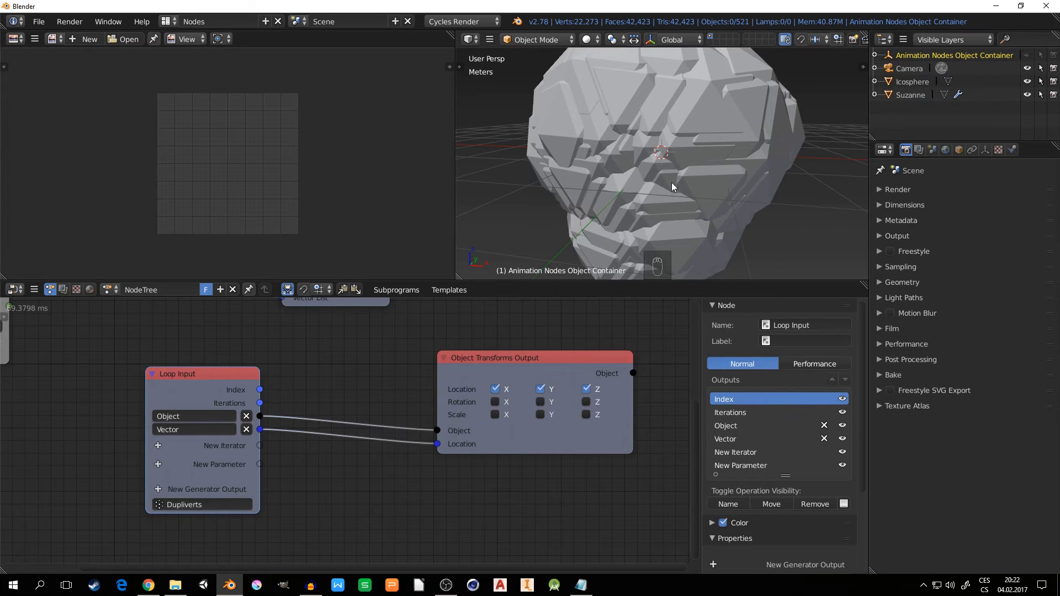
{"action": "middle_click_drag", "start_coordinate": [455, 424], "coordinate": [454, 415]}
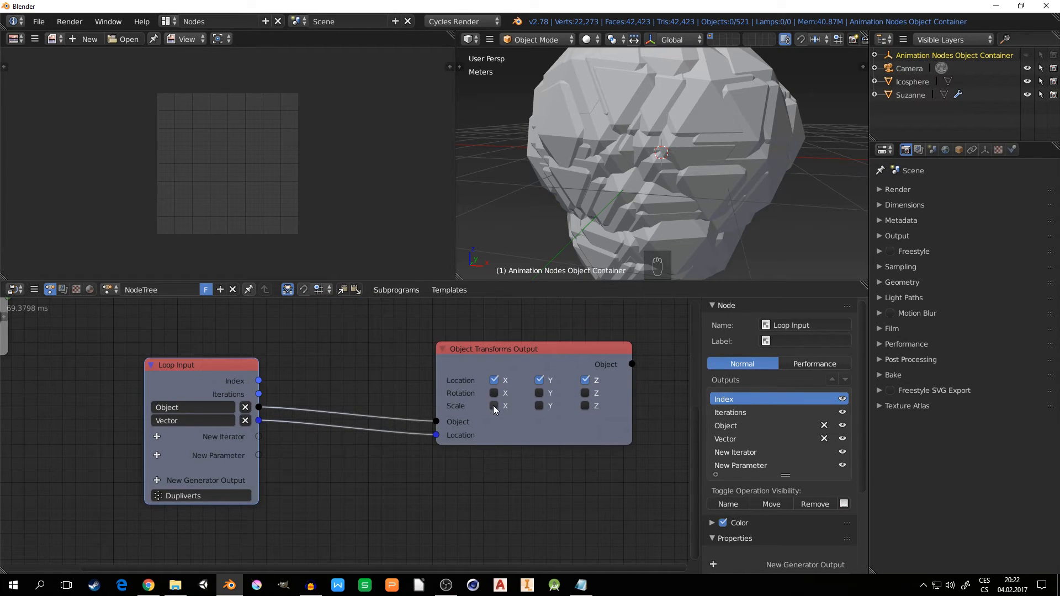
{"action": "left_click", "coordinate": [493, 406]}
{"action": "left_click", "coordinate": [584, 406]}
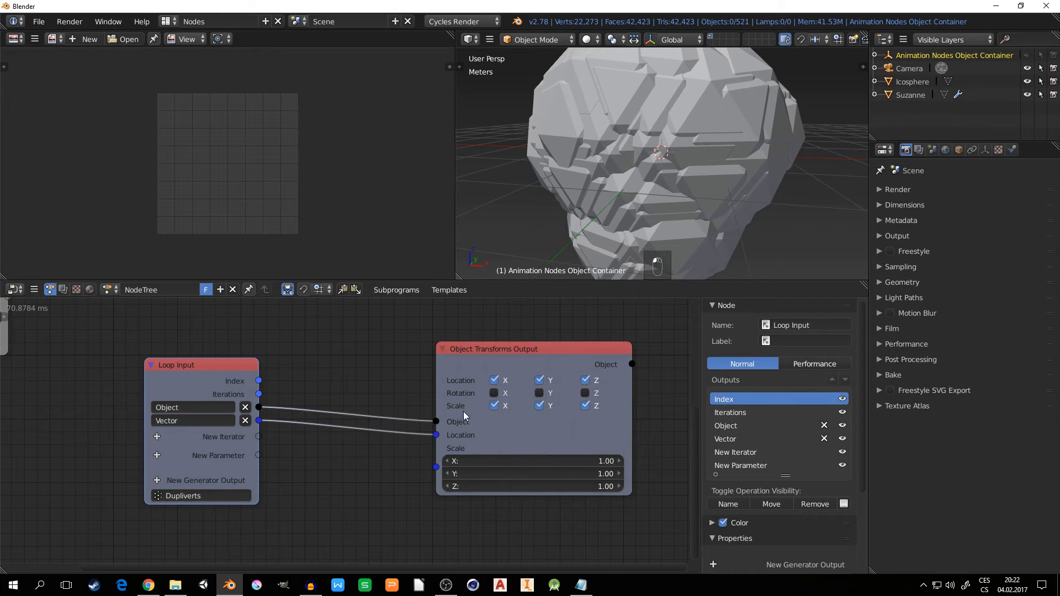
Step: Add a Vector from Value node with Value 0.33 and link its Vector output to the Scale input of Object Transforms Output
{"action": "middle_click_drag", "start_coordinate": [464, 415], "coordinate": [485, 408]}
{"action": "key", "text": "shift+a"}
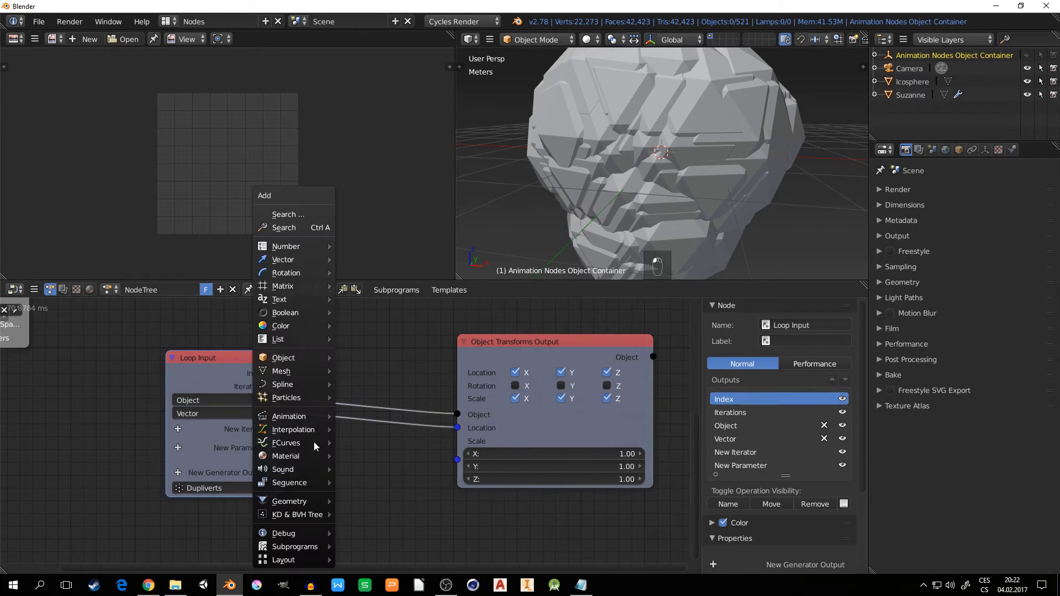
{"action": "mouse_move", "coordinate": [298, 260]}
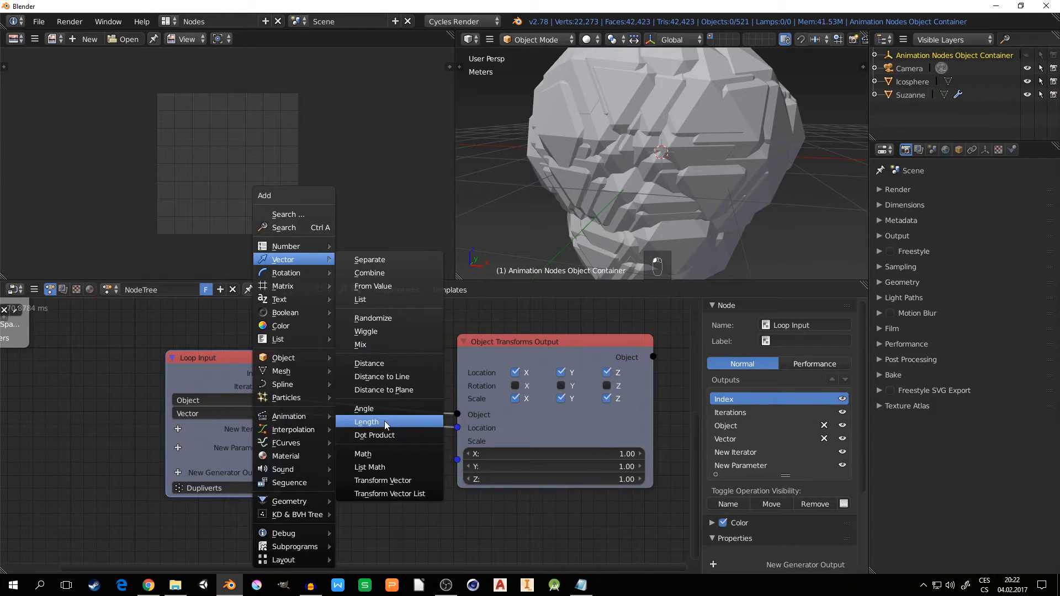
{"action": "left_click", "coordinate": [382, 288]}
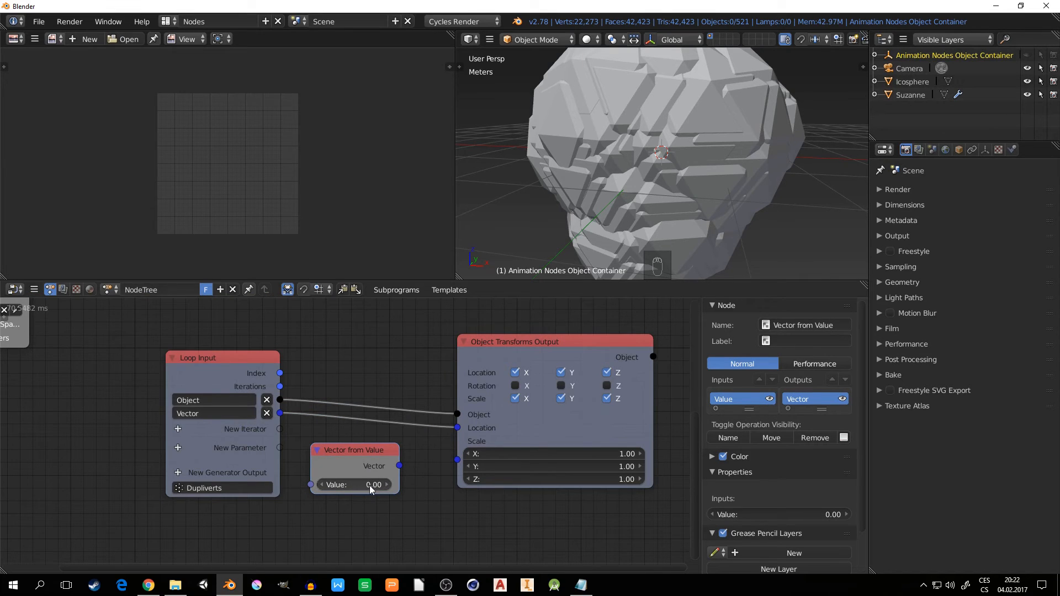
{"action": "left_click_drag", "start_coordinate": [369, 485], "coordinate": [387, 485]}
{"action": "left_click_drag", "start_coordinate": [400, 466], "coordinate": [409, 468]}
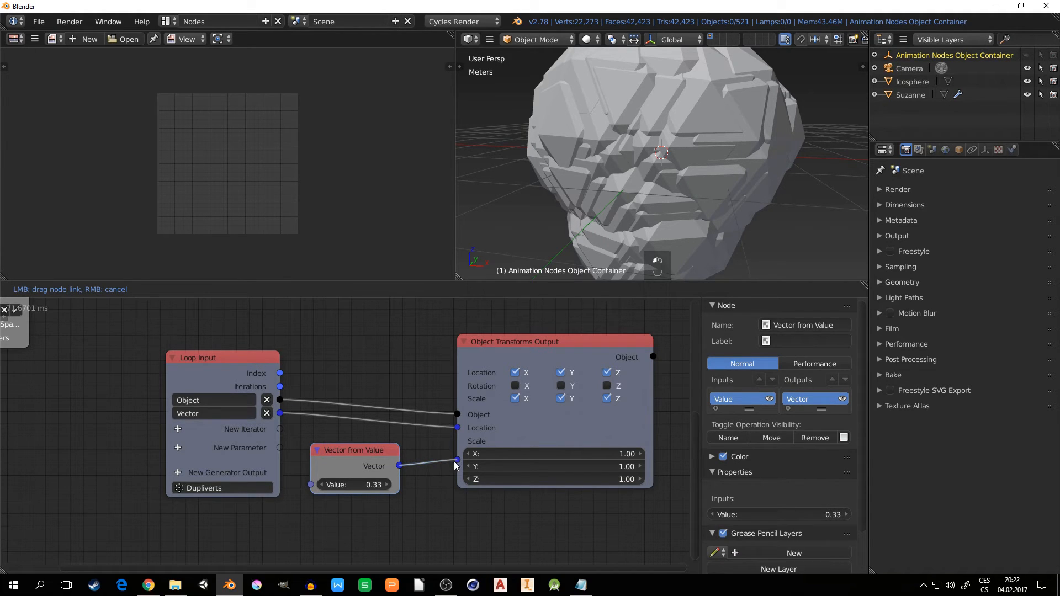
{"action": "left_click_drag", "start_coordinate": [456, 467], "coordinate": [454, 465]}
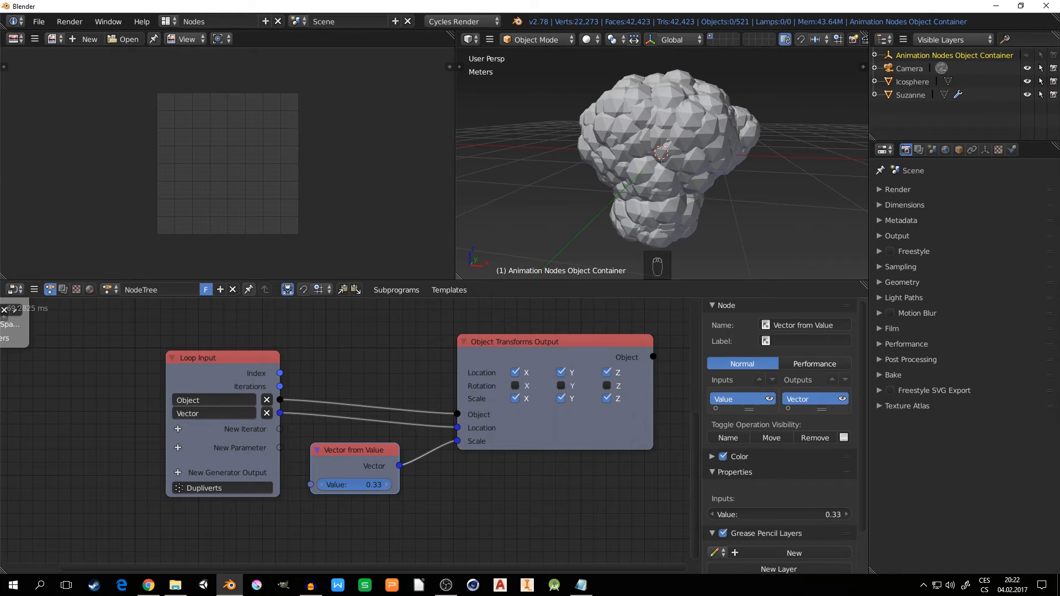
Step: Reduce the Vector from Value node's Value to 0.04 and hide the source Icosphere in the viewport
{"action": "mouse_move", "coordinate": [367, 485]}
{"action": "left_mouse_down"}
{"action": "mouse_move", "coordinate": [341, 485]}
{"action": "mouse_move", "coordinate": [369, 485]}
{"action": "left_mouse_up"}
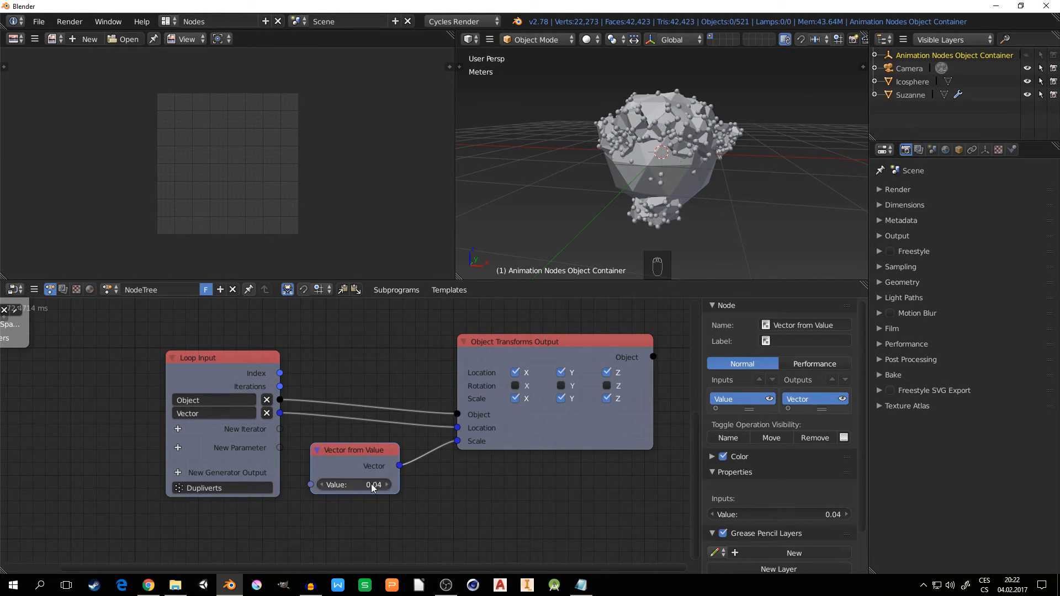
{"action": "scroll", "coordinate": [665, 140], "scroll_direction": "up", "scroll_amount": 5}
{"action": "scroll", "coordinate": [668, 183], "scroll_direction": "down", "scroll_amount": 2}
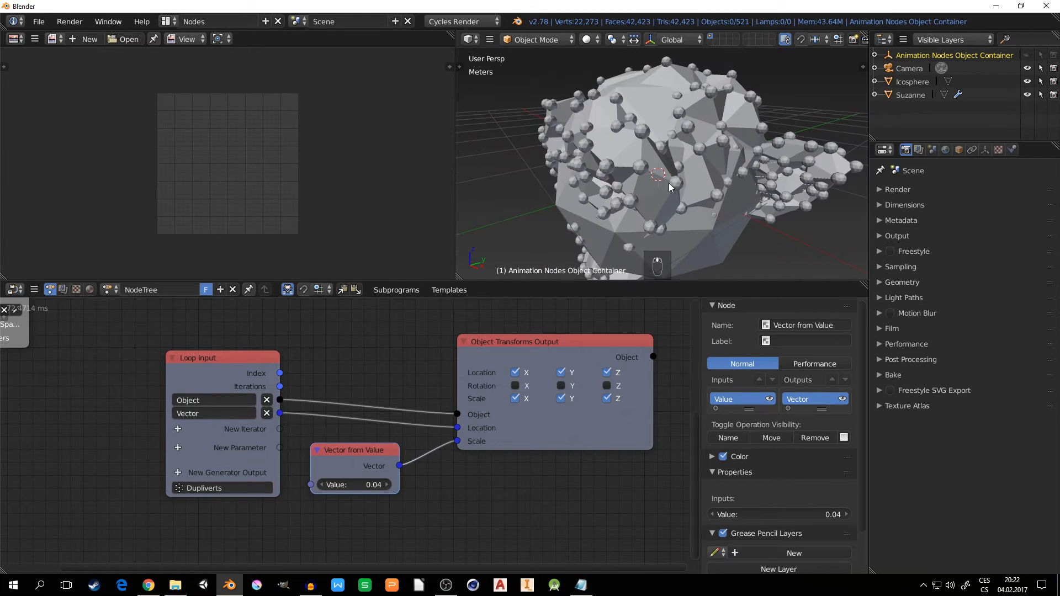
{"action": "mouse_move", "coordinate": [702, 177]}
{"action": "middle_mouse_down"}
{"action": "mouse_move", "coordinate": [659, 152]}
{"action": "mouse_move", "coordinate": [708, 177]}
{"action": "middle_mouse_up"}
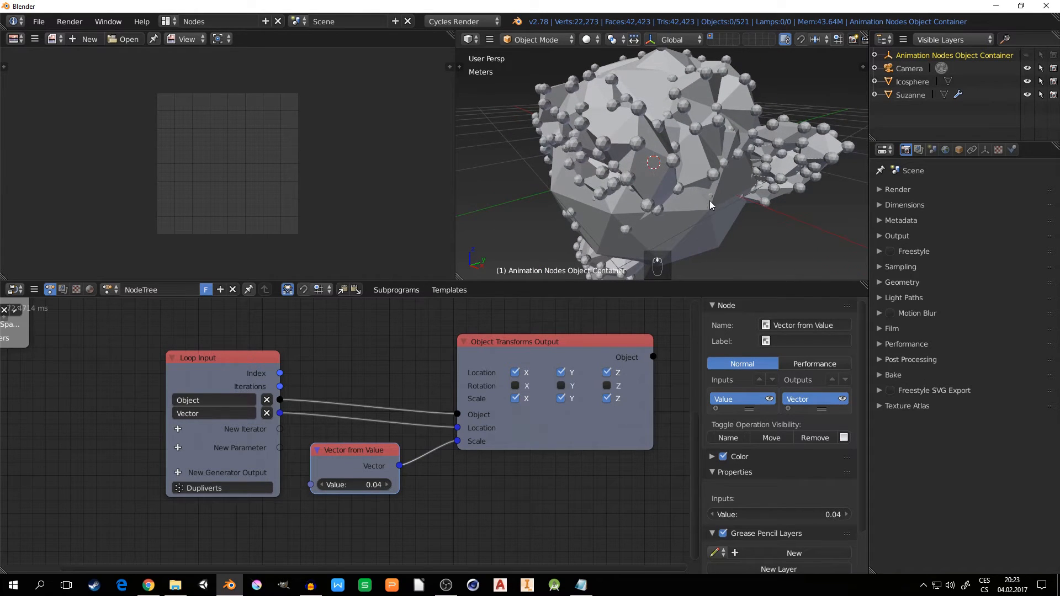
{"action": "left_click", "coordinate": [1026, 82]}
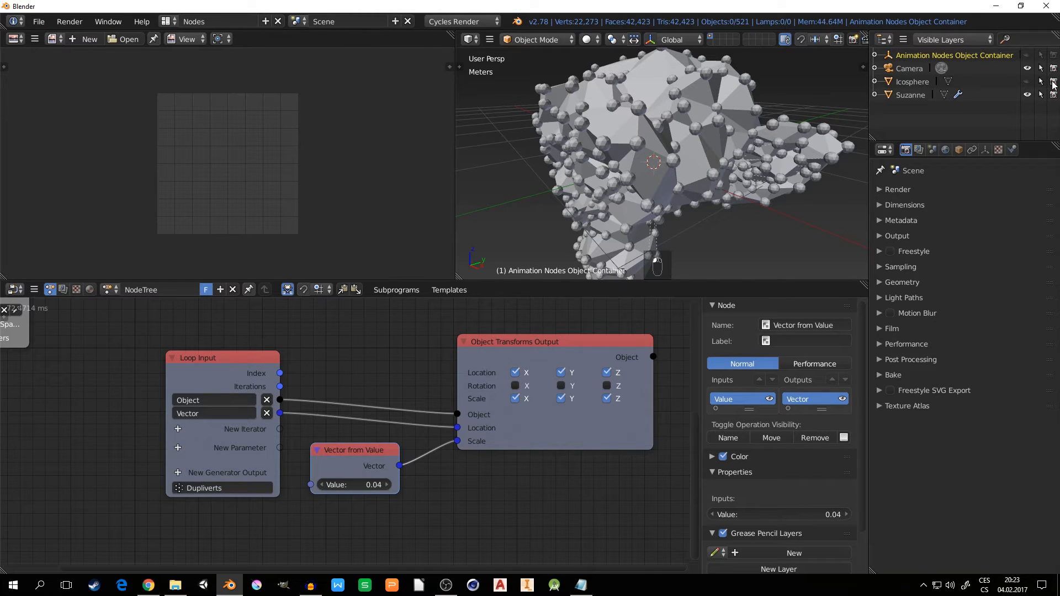
{"action": "middle_click_drag", "start_coordinate": [644, 180], "coordinate": [666, 165]}
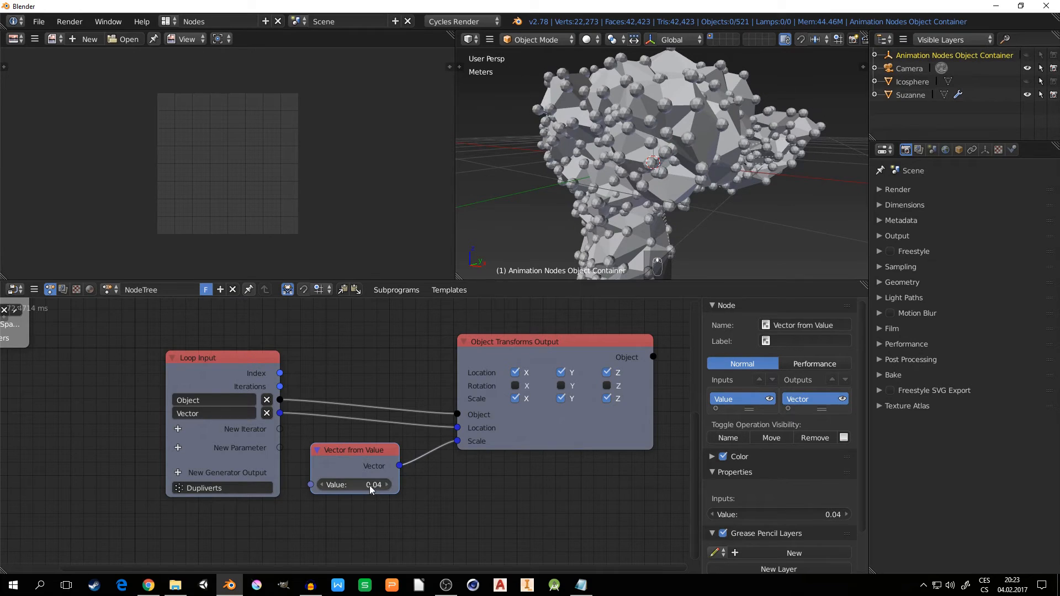
Step: Set the Vector from Value node's Value to 0.01 and inspect the instanced spheres on the monkey's vertices
{"action": "mouse_move", "coordinate": [370, 490]}
{"action": "left_mouse_down"}
{"action": "mouse_move", "coordinate": [349, 489]}
{"action": "mouse_move", "coordinate": [364, 486]}
{"action": "left_mouse_up"}
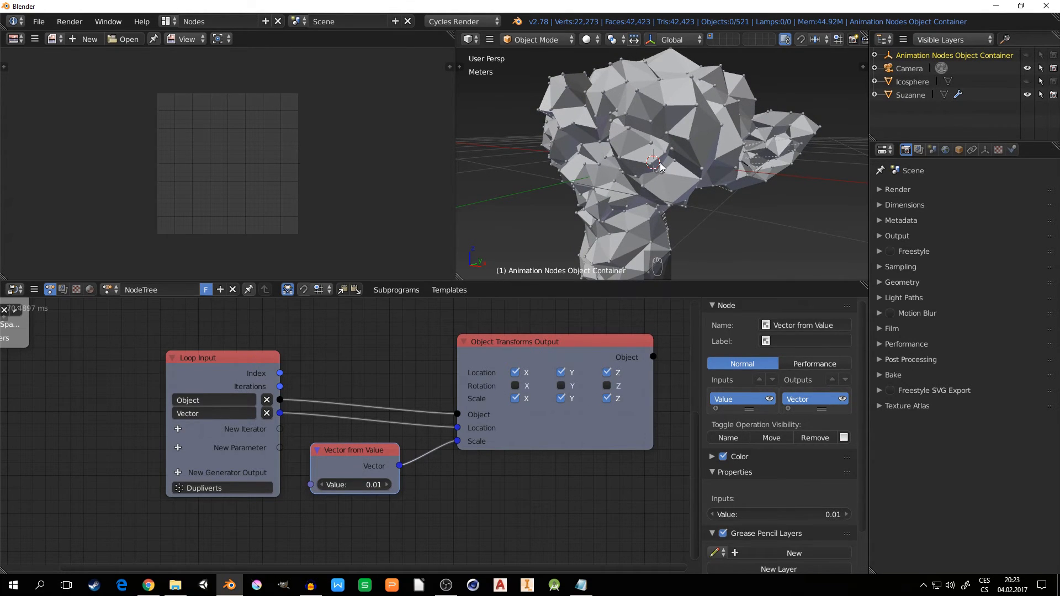
{"action": "scroll", "coordinate": [687, 169], "scroll_direction": "up", "scroll_amount": 6}
{"action": "scroll", "coordinate": [706, 131], "scroll_direction": "down", "scroll_amount": 3}
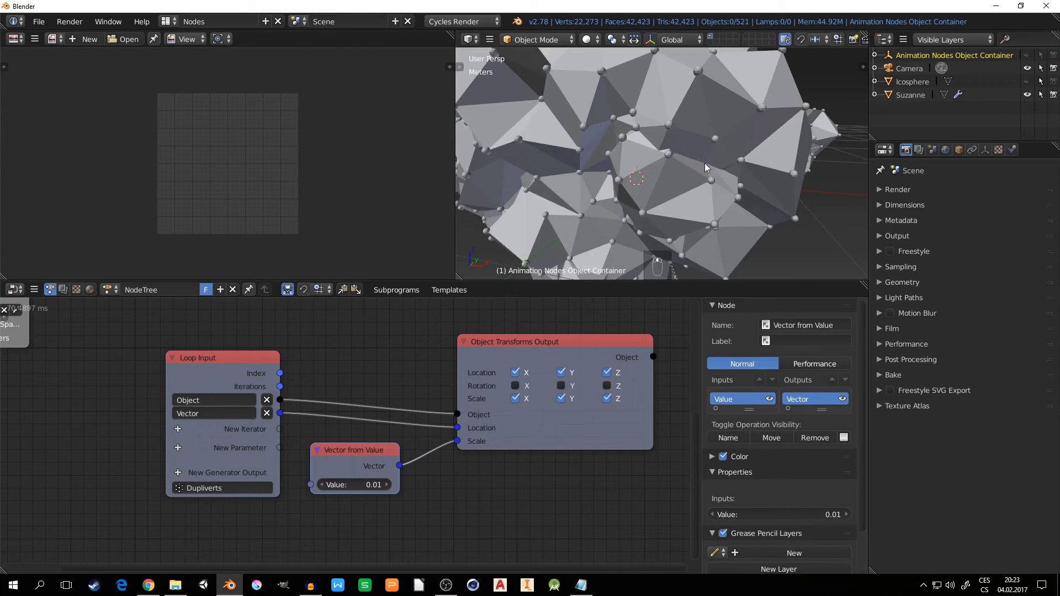
{"action": "scroll", "coordinate": [705, 164], "scroll_direction": "down", "scroll_amount": 6}
{"action": "middle_click_drag", "start_coordinate": [662, 165], "coordinate": [616, 190]}
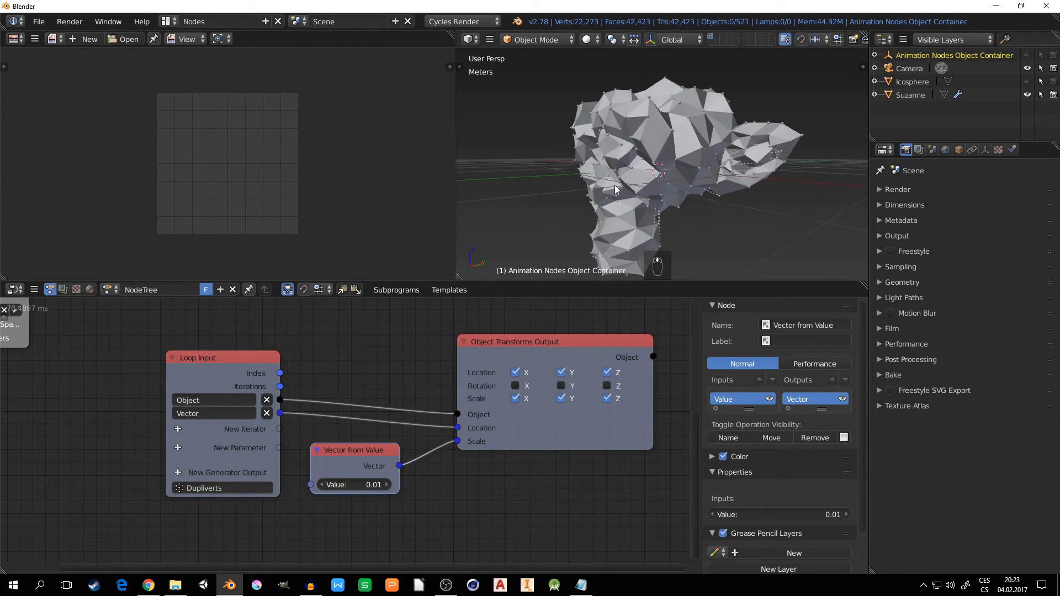
{"action": "scroll", "coordinate": [677, 152], "scroll_direction": "up", "scroll_amount": 5}
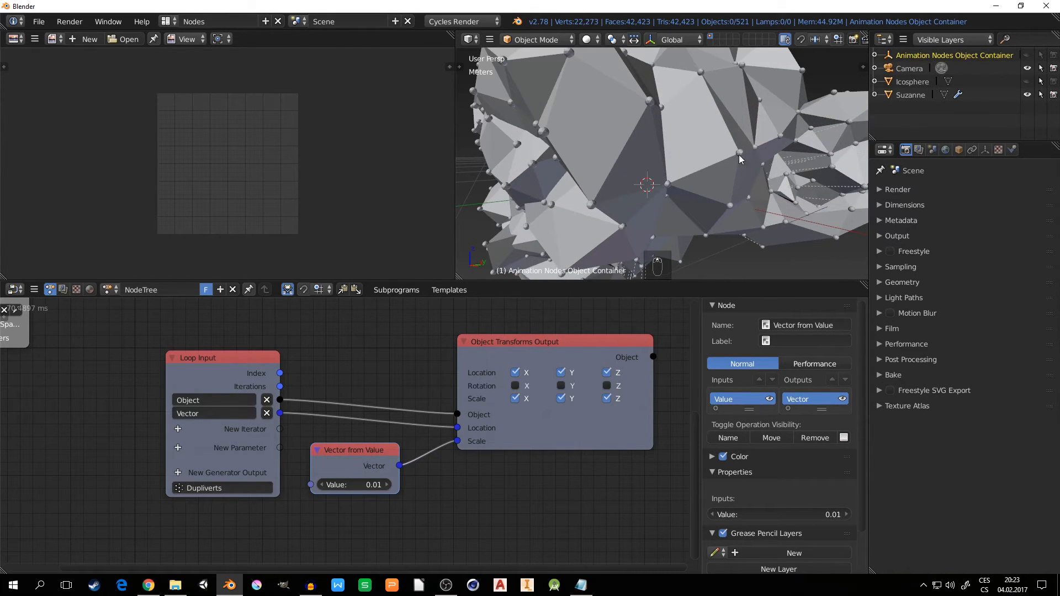
{"action": "scroll", "coordinate": [595, 110], "scroll_direction": "down", "scroll_amount": 6}
{"action": "middle_click_drag", "start_coordinate": [607, 165], "coordinate": [676, 145]}
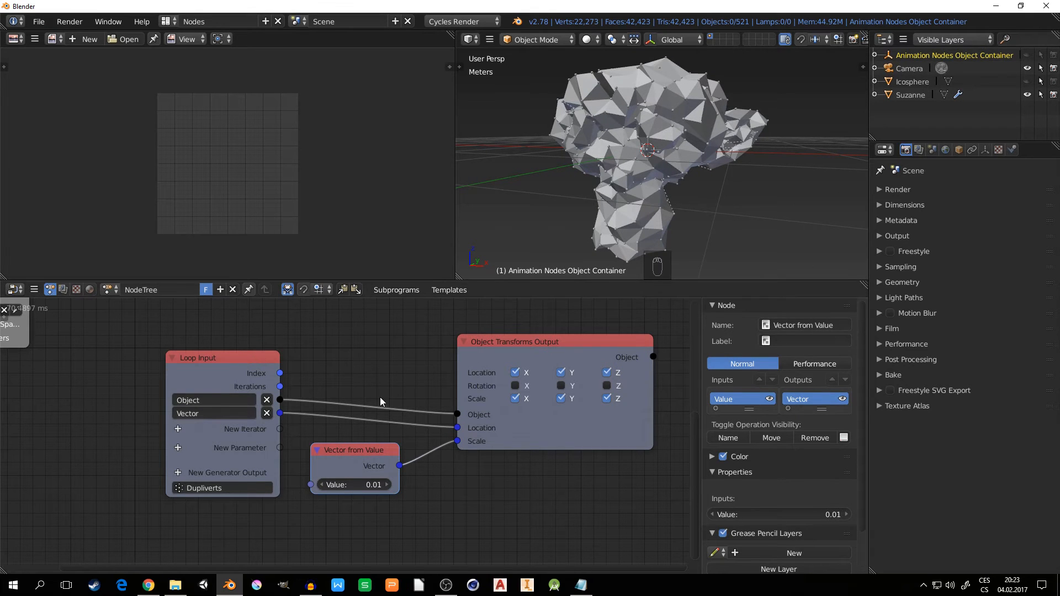
Step: Move the Loop Input, Vector from Value and Object Transforms Output nodes together up to the right of the Invoke Subprogram node
{"action": "middle_click_drag", "start_coordinate": [391, 375], "coordinate": [448, 432]}
{"action": "scroll", "coordinate": [429, 421], "scroll_direction": "down", "scroll_amount": 3}
{"action": "middle_click_drag", "start_coordinate": [399, 404], "coordinate": [510, 483]}
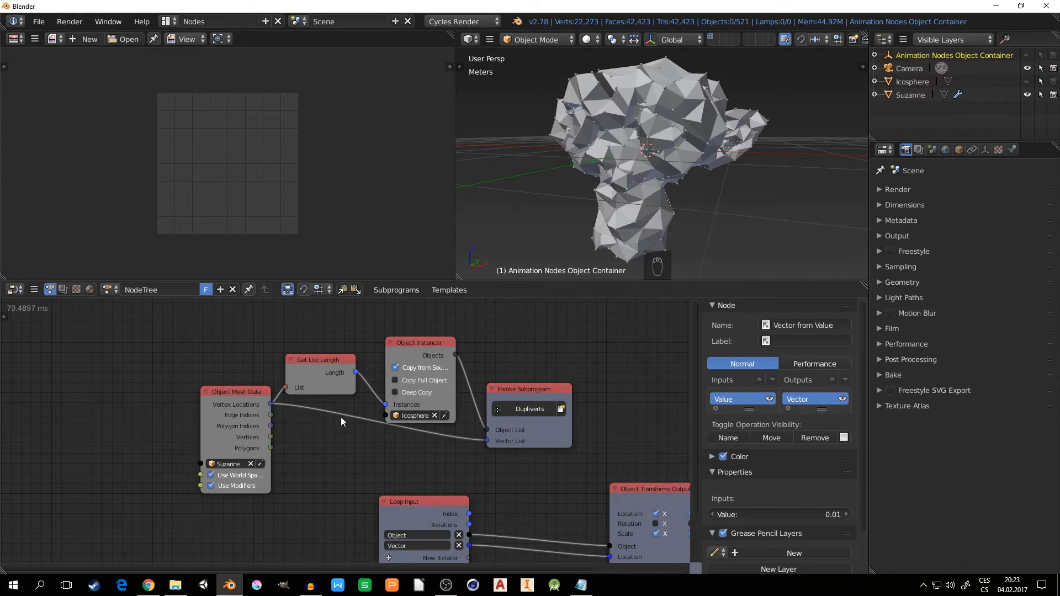
{"action": "middle_click_drag", "start_coordinate": [332, 435], "coordinate": [104, 384]}
{"action": "left_click", "coordinate": [179, 455]}
{"action": "left_click", "coordinate": [303, 522]}
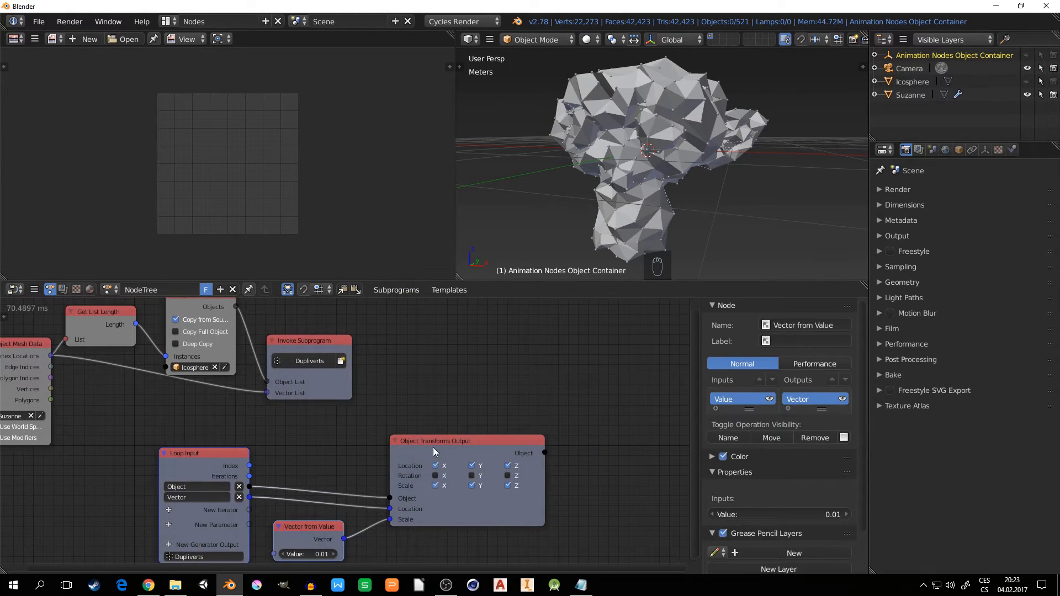
{"action": "left_click", "coordinate": [433, 447], "text": "shift"}
{"action": "key", "text": "g"}
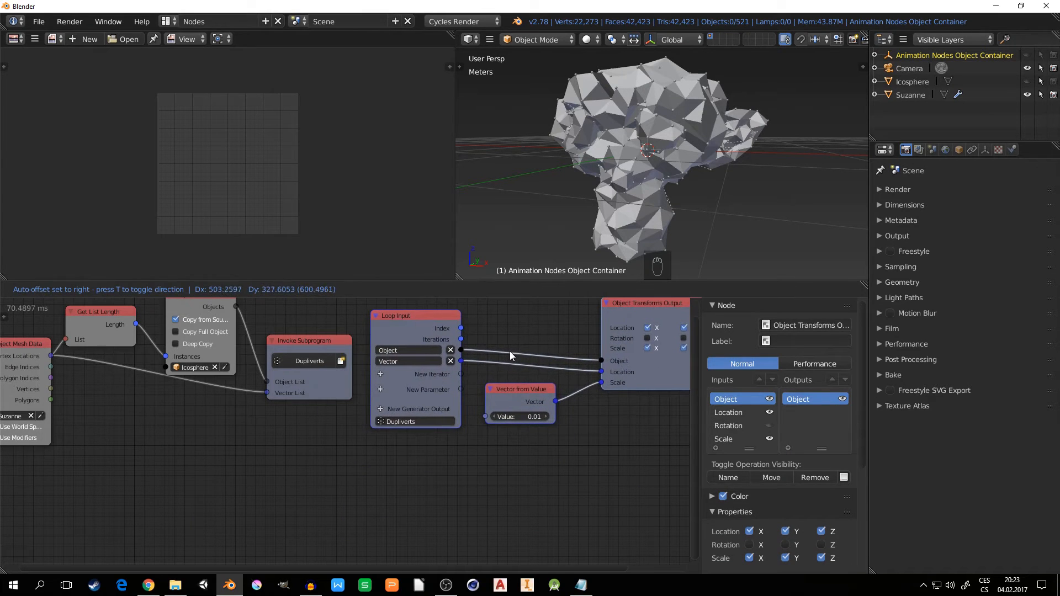
{"action": "left_click", "coordinate": [508, 351]}
Step: Move the Object Mesh Data node left and slightly up, away from the Get List Length node
{"action": "middle_click_drag", "start_coordinate": [228, 427], "coordinate": [463, 446]}
{"action": "scroll", "coordinate": [322, 392], "scroll_direction": "up", "scroll_amount": 2}
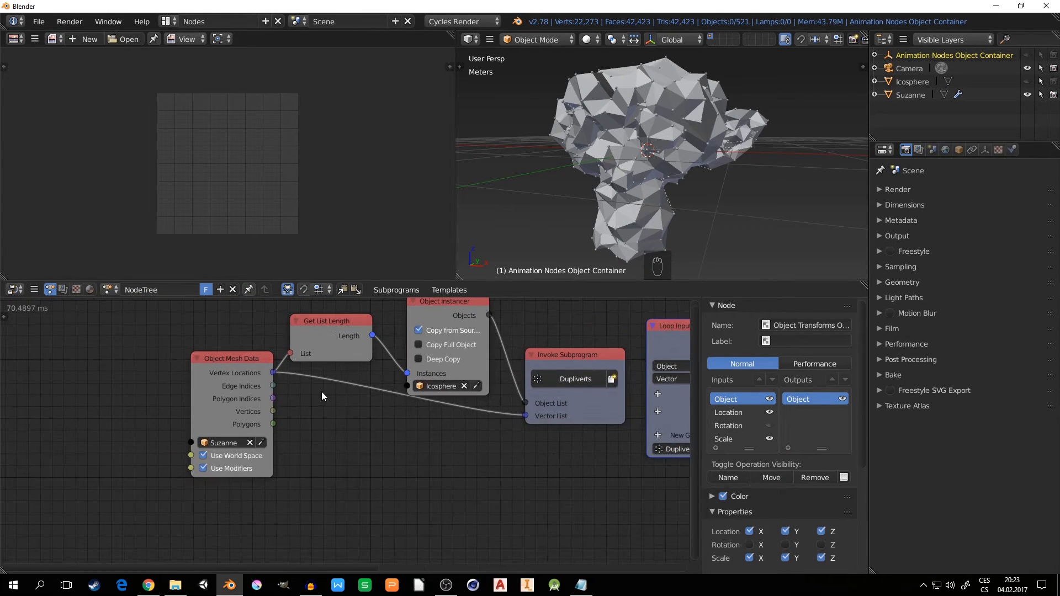
{"action": "left_click", "coordinate": [220, 357]}
{"action": "left_click_drag", "start_coordinate": [220, 362], "coordinate": [164, 350]}
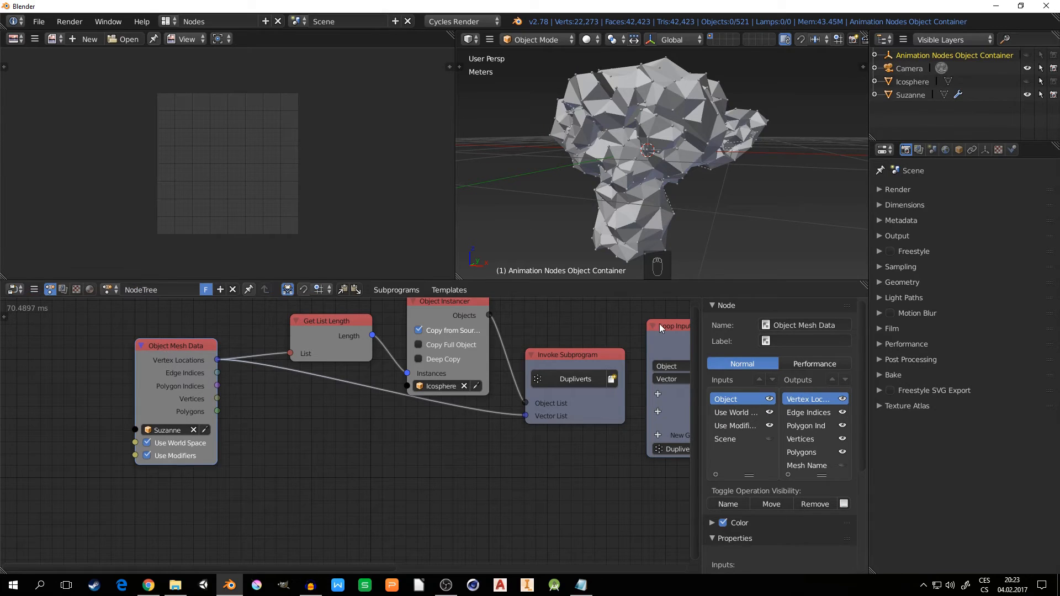
Step: Add a Splines from Edges node below the Get List Length node
{"action": "middle_click_drag", "start_coordinate": [417, 467], "coordinate": [401, 459]}
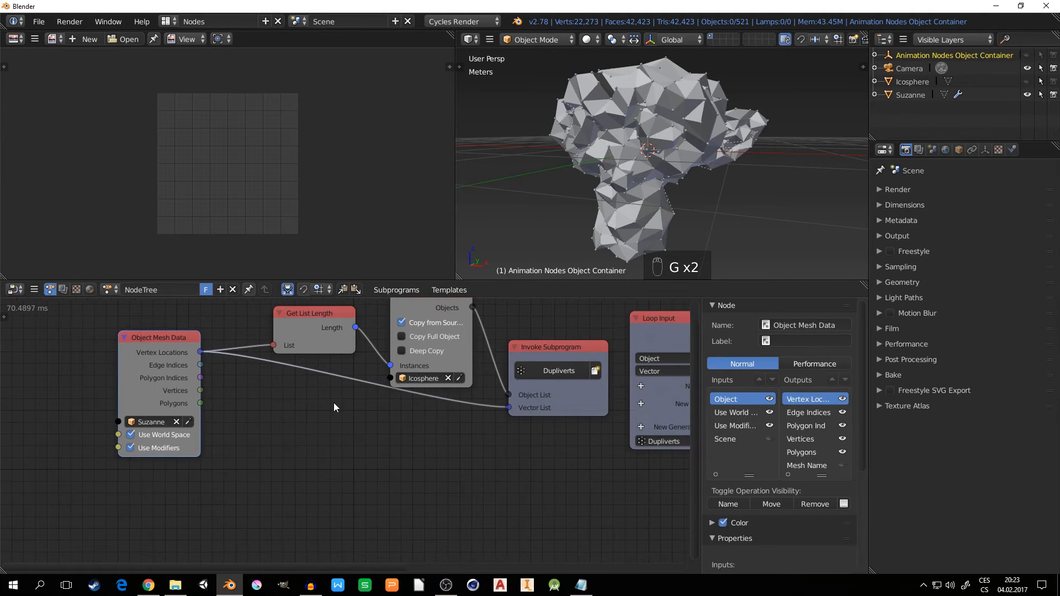
{"action": "key", "text": "shift+a"}
{"action": "mouse_move", "coordinate": [314, 384]}
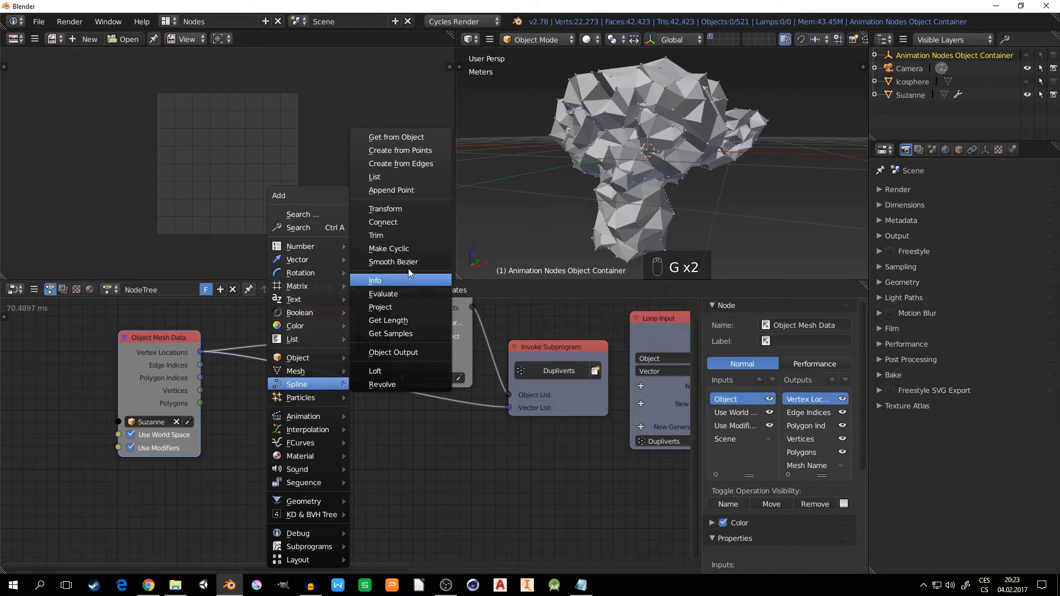
{"action": "left_click", "coordinate": [402, 164]}
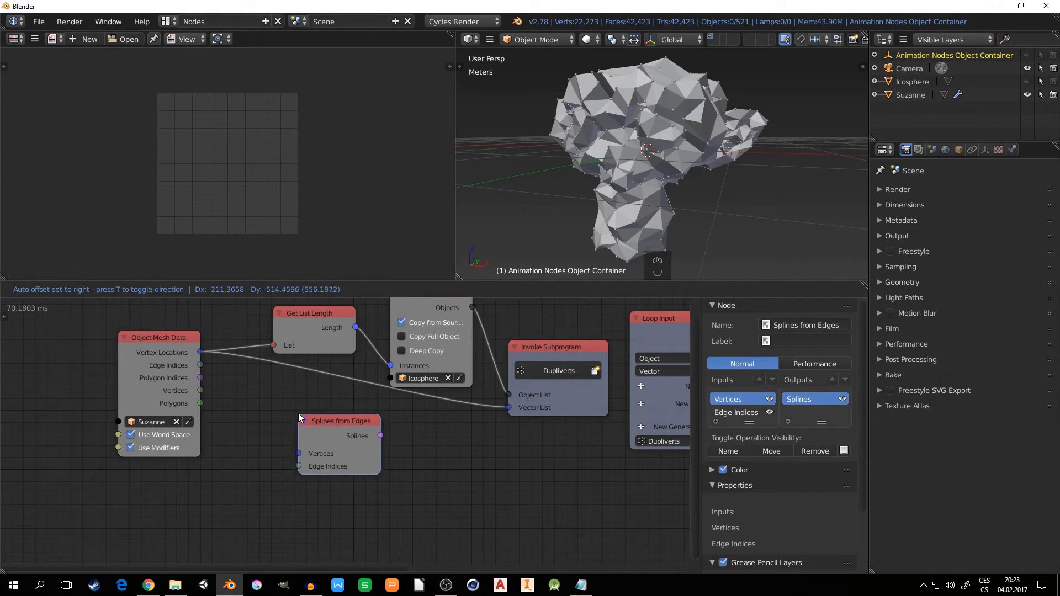
{"action": "left_click", "coordinate": [289, 410]}
Step: Link Object Mesh Data's Vertex Locations and Edge Indices to the Splines from Edges node's Vertices and Edge Indices, and move that node closer to it
{"action": "left_click_drag", "start_coordinate": [197, 349], "coordinate": [295, 445]}
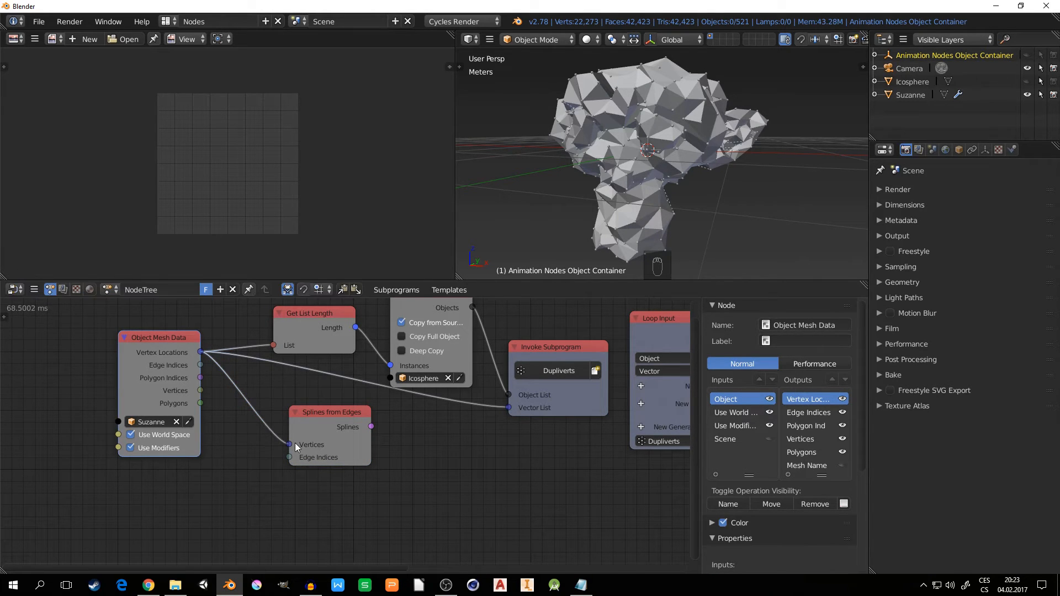
{"action": "left_click_drag", "start_coordinate": [199, 365], "coordinate": [298, 459]}
{"action": "left_click", "coordinate": [328, 414]}
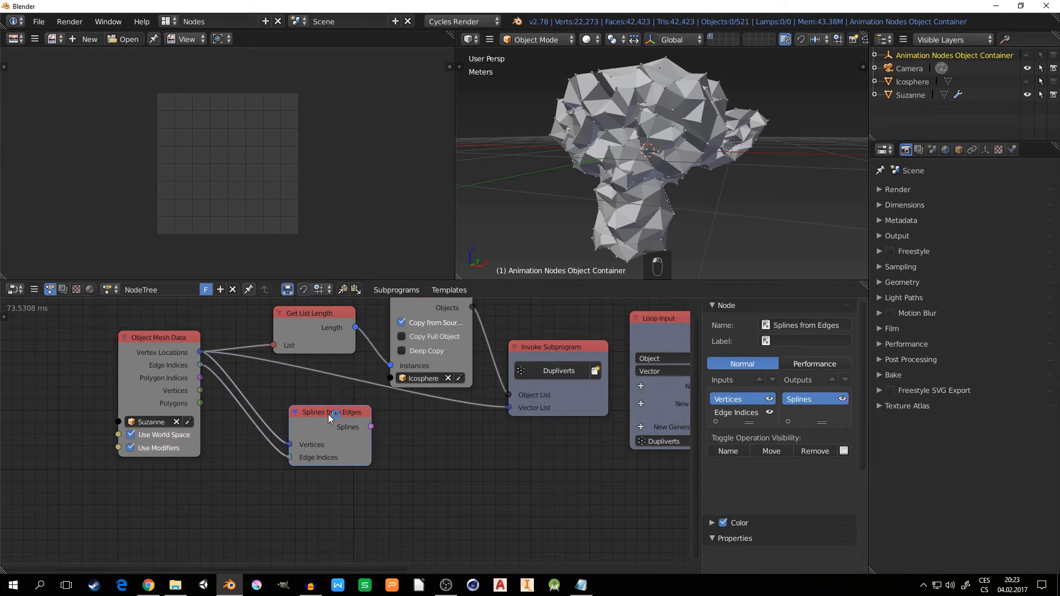
{"action": "left_click_drag", "start_coordinate": [330, 419], "coordinate": [396, 433]}
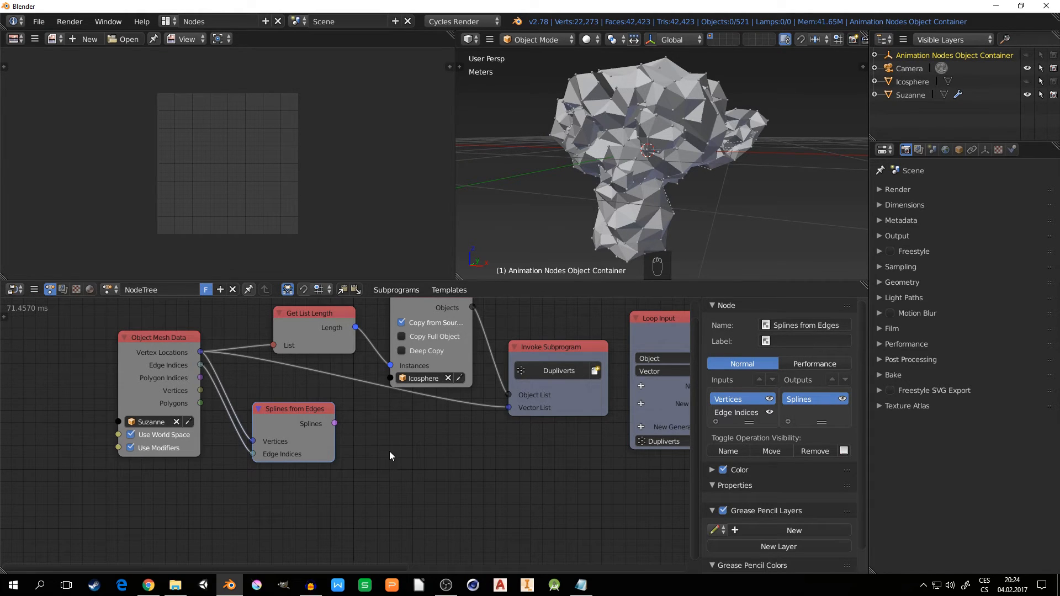
Step: Add a Curve Object Output node beside Splines from Edges and create a new target curve object for it
{"action": "middle_click_drag", "start_coordinate": [390, 453], "coordinate": [370, 448]}
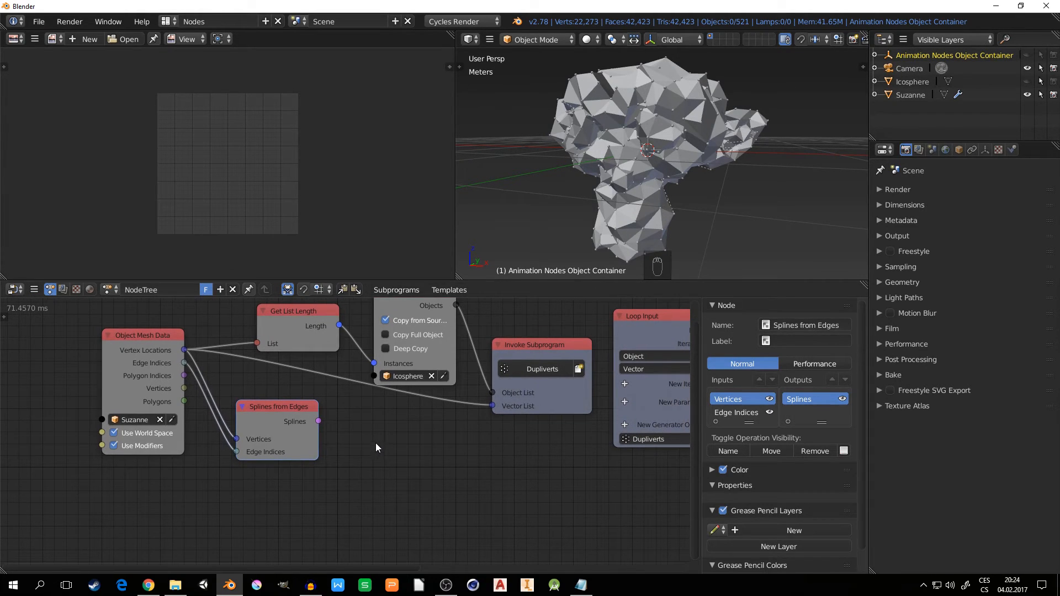
{"action": "key", "text": "shift+a"}
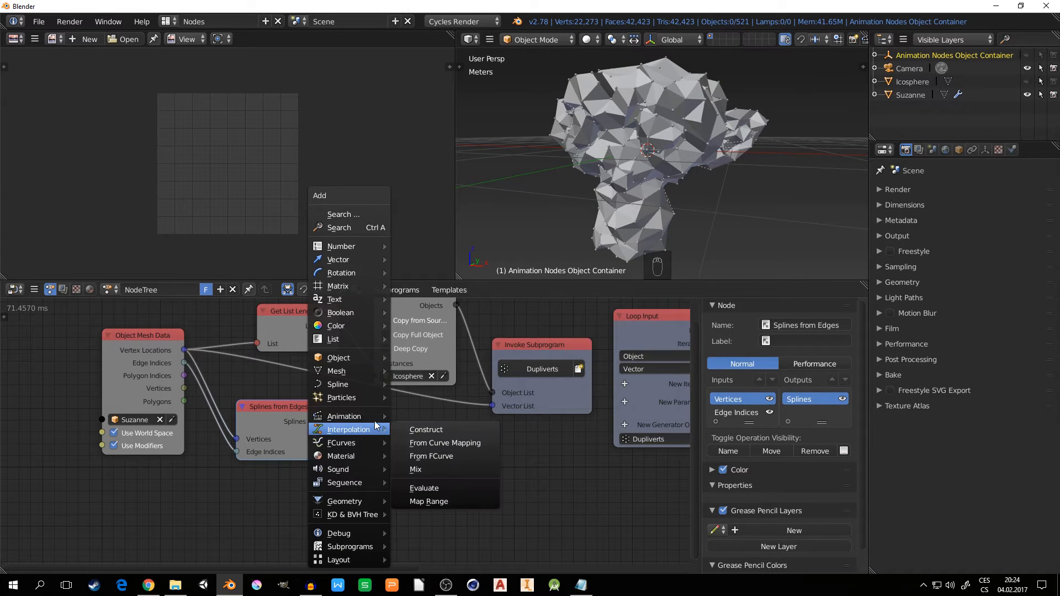
{"action": "mouse_move", "coordinate": [353, 384]}
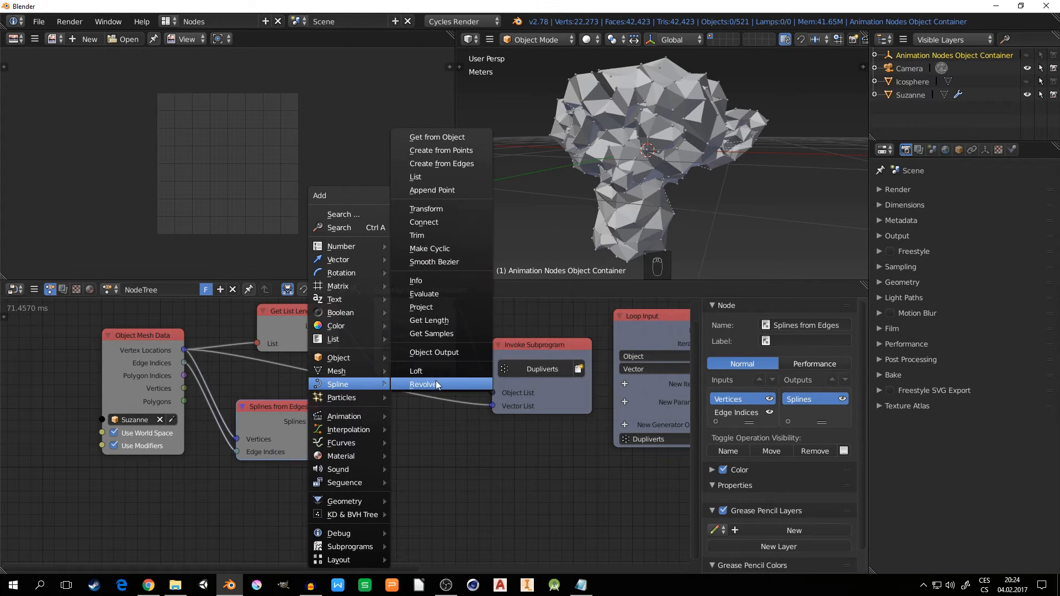
{"action": "left_click", "coordinate": [442, 352]}
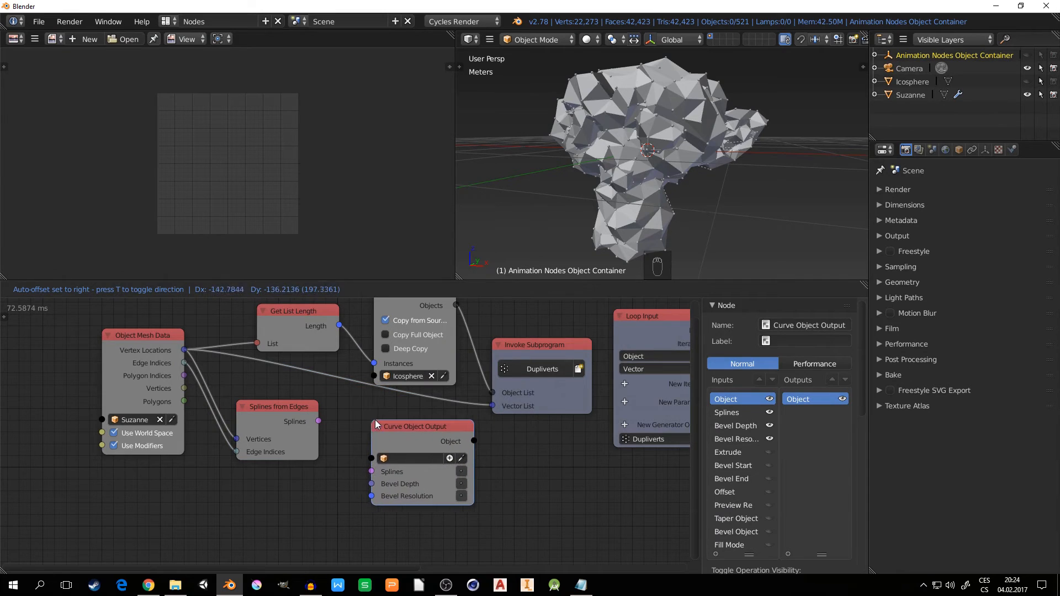
{"action": "left_click", "coordinate": [376, 419]}
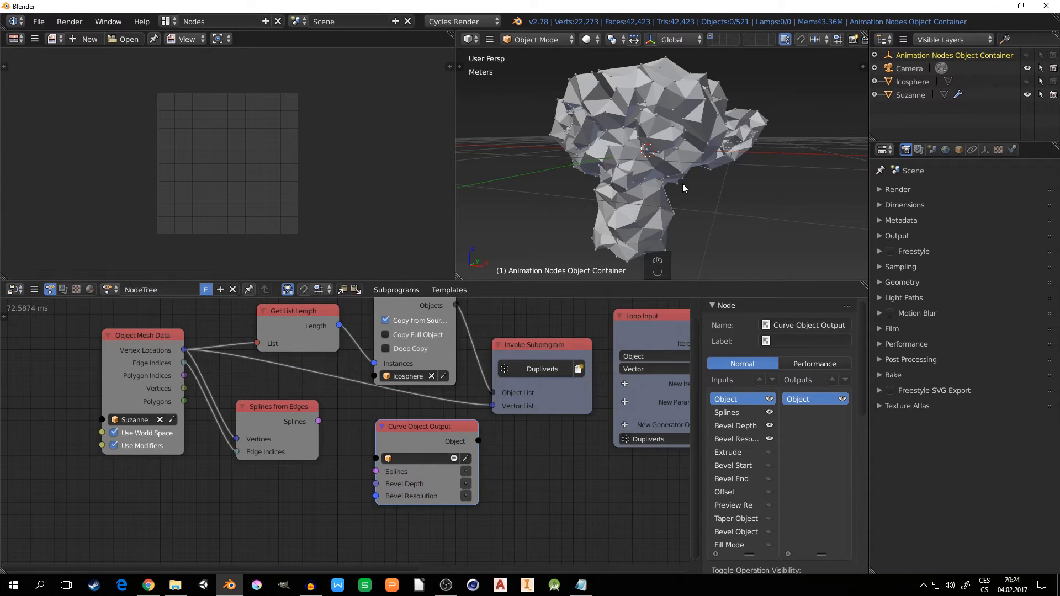
{"action": "left_click", "coordinate": [453, 458]}
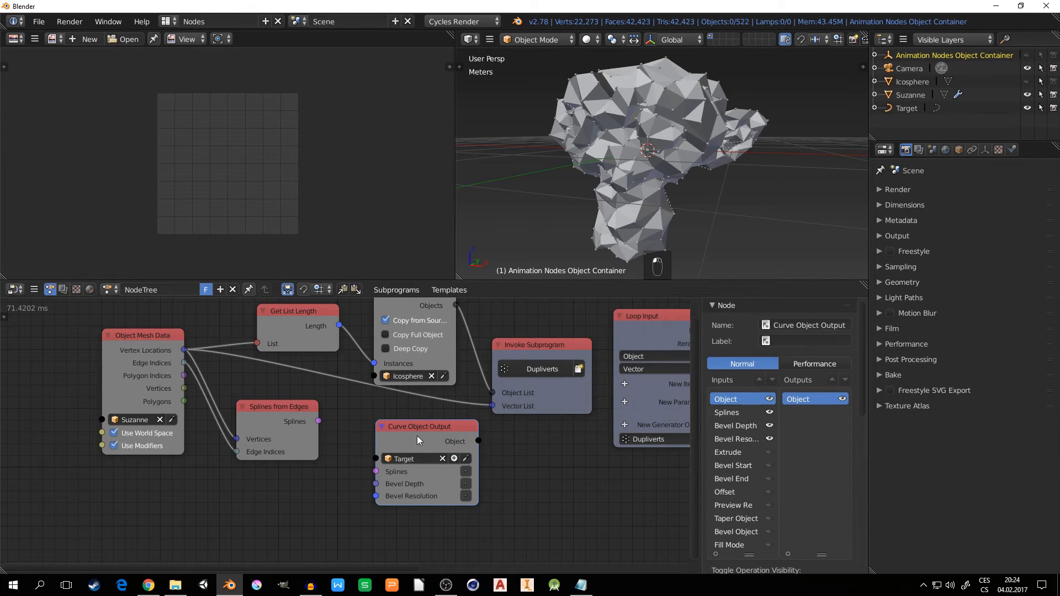
Step: Link the Splines output to the Curve Object Output node, enable its Splines input, and inspect the edge curves on the monkey
{"action": "left_click_drag", "start_coordinate": [318, 421], "coordinate": [347, 399]}
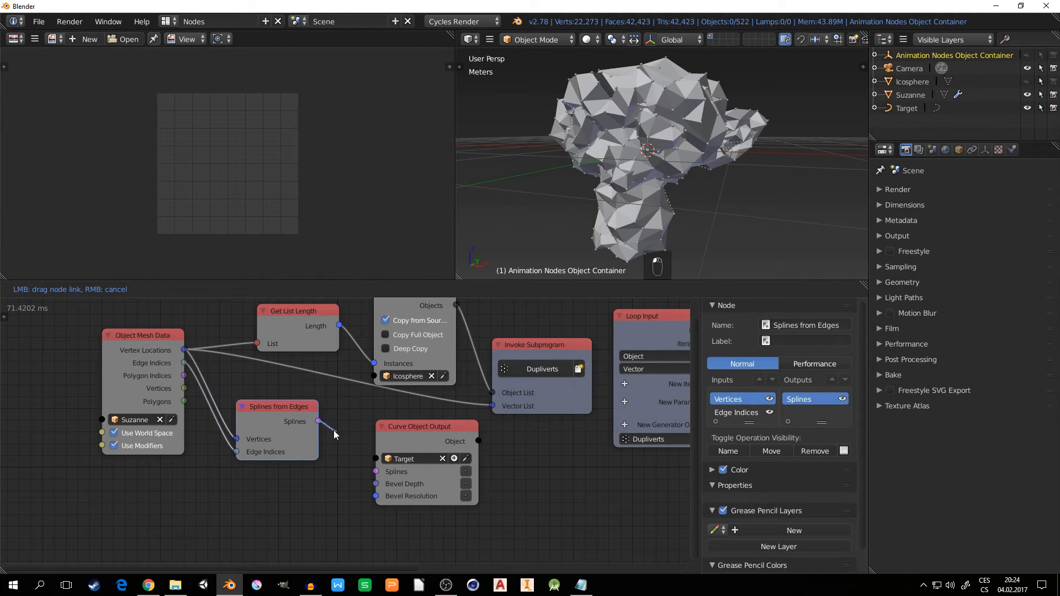
{"action": "left_click_drag", "start_coordinate": [337, 445], "coordinate": [376, 472]}
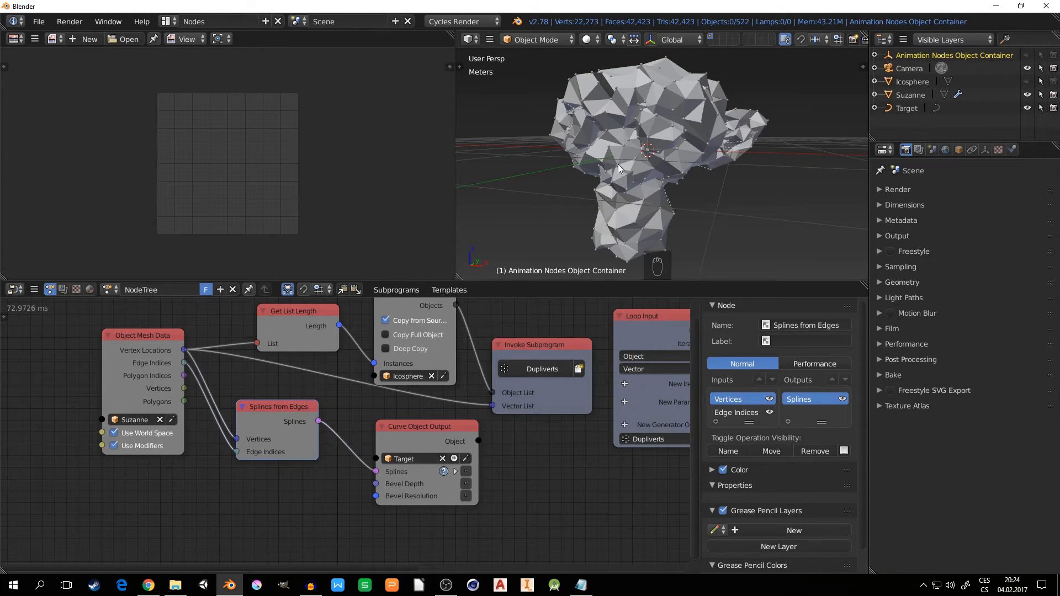
{"action": "left_click", "coordinate": [466, 471]}
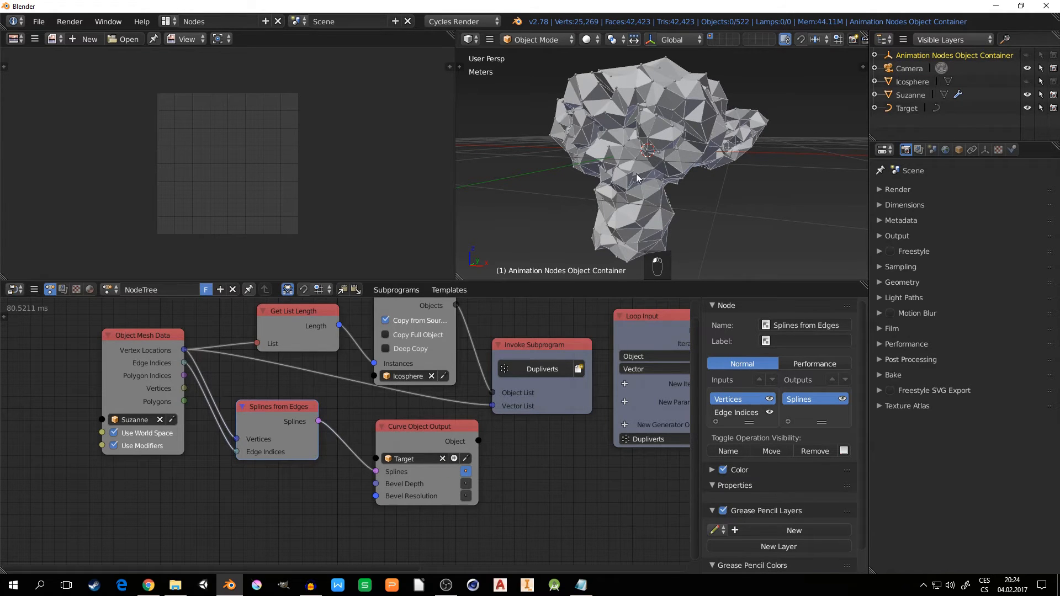
{"action": "middle_click_drag", "start_coordinate": [669, 172], "coordinate": [631, 159]}
{"action": "scroll", "coordinate": [631, 197], "scroll_direction": "up", "scroll_amount": 4}
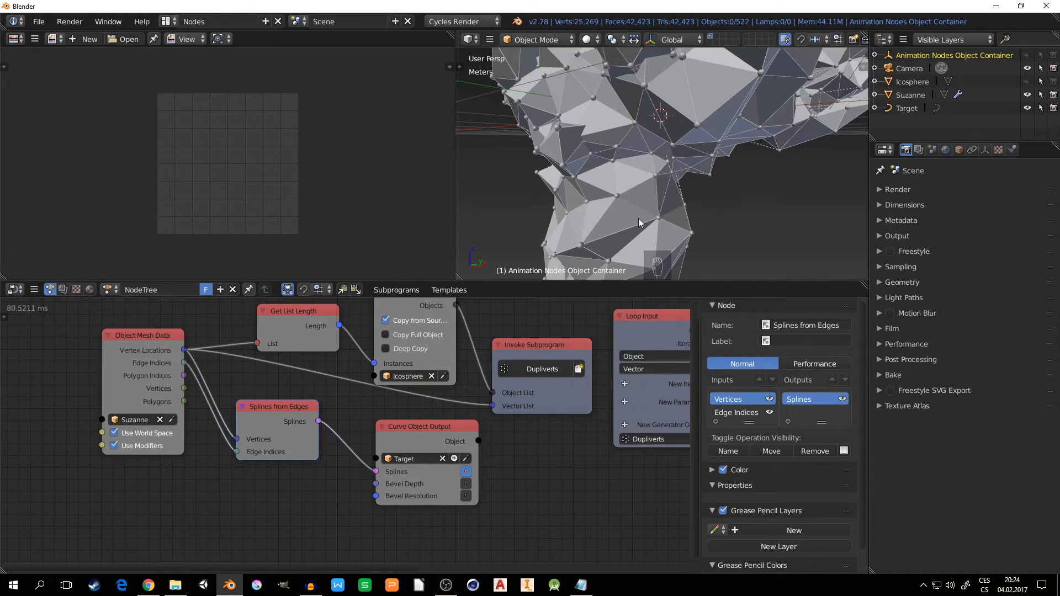
{"action": "scroll", "coordinate": [648, 191], "scroll_direction": "down", "scroll_amount": 5}
{"action": "mouse_move", "coordinate": [663, 172]}
{"action": "middle_mouse_down"}
{"action": "mouse_move", "coordinate": [693, 169]}
{"action": "mouse_move", "coordinate": [664, 174]}
{"action": "middle_mouse_up"}
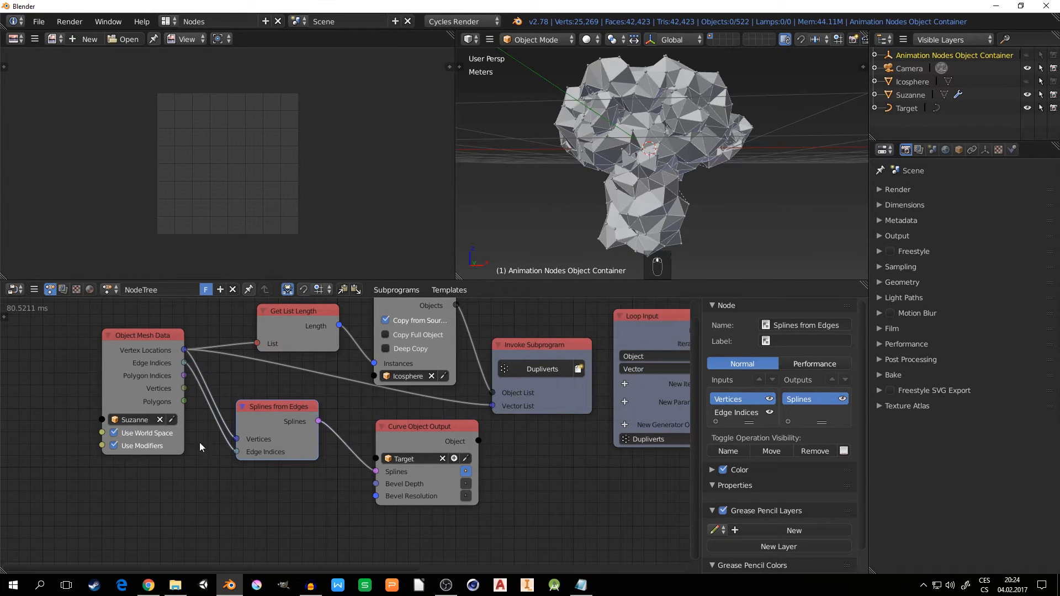
Step: Enable Bevel Depth on the Curve Object Output node, set it to 0.006, and inspect the tubes up close
{"action": "scroll", "coordinate": [465, 498], "scroll_direction": "up", "scroll_amount": 2}
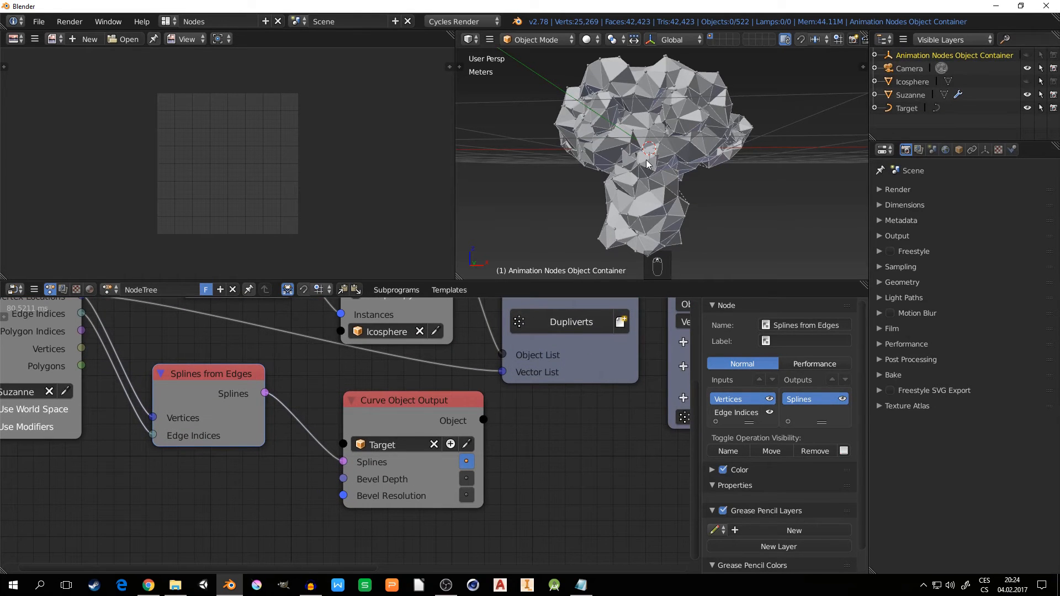
{"action": "left_click", "coordinate": [467, 478]}
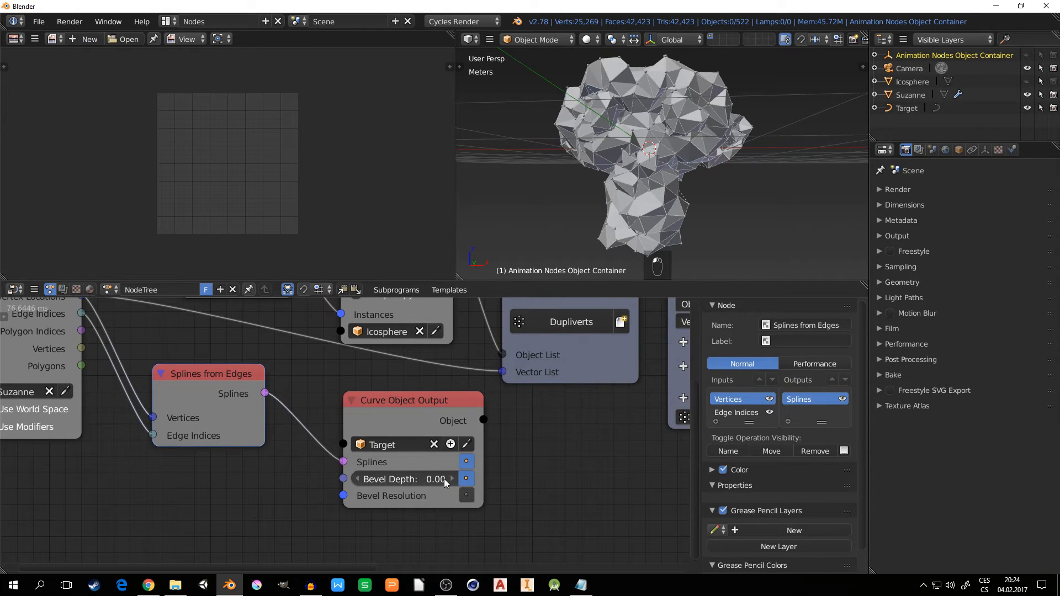
{"action": "left_click_drag", "start_coordinate": [444, 478], "coordinate": [400, 478]}
{"action": "scroll", "coordinate": [606, 187], "scroll_direction": "up", "scroll_amount": 6}
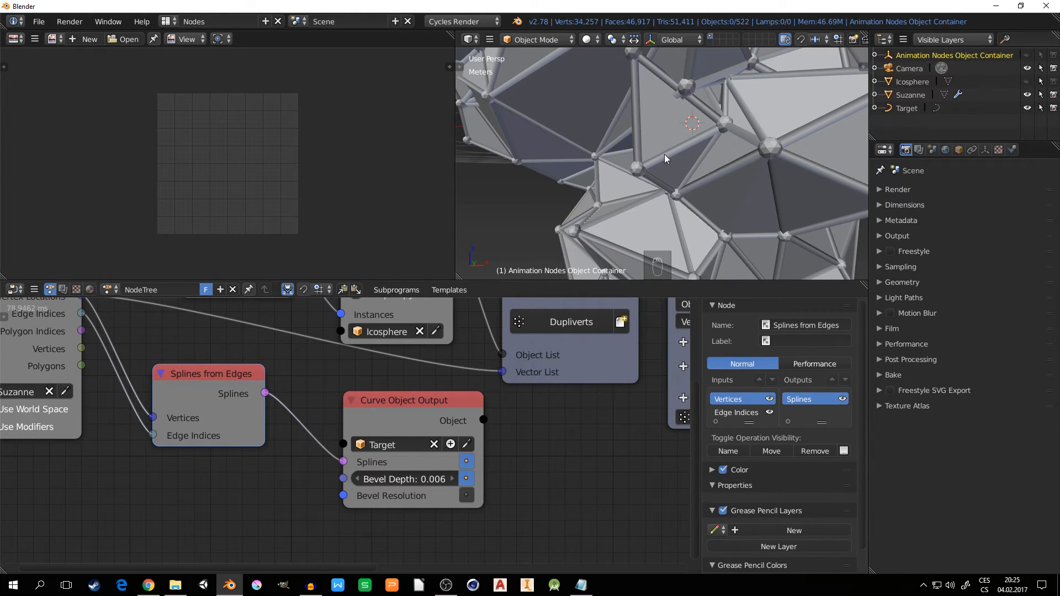
{"action": "middle_click_drag", "start_coordinate": [664, 153], "coordinate": [656, 156]}
Step: Enable Bevel Resolution on the Curve Object Output node, set it to 3, and check the whole monkey
{"action": "left_click", "coordinate": [466, 495]}
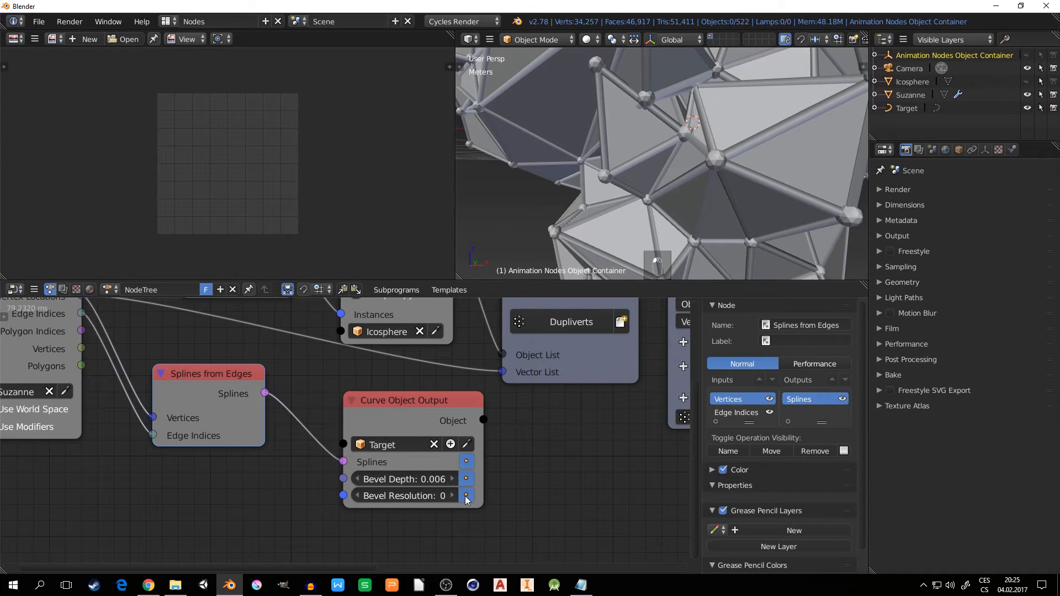
{"action": "left_click", "coordinate": [452, 496]}
{"action": "left_click", "coordinate": [452, 496]}
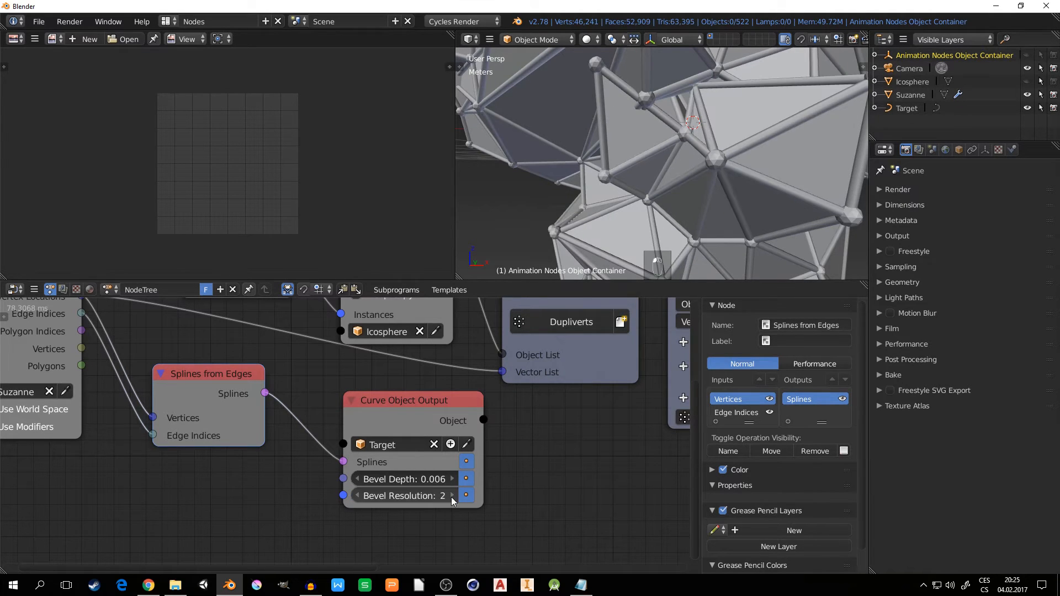
{"action": "left_click", "coordinate": [451, 495]}
{"action": "middle_click_drag", "start_coordinate": [621, 217], "coordinate": [611, 198]}
{"action": "scroll", "coordinate": [611, 198], "scroll_direction": "down", "scroll_amount": 8}
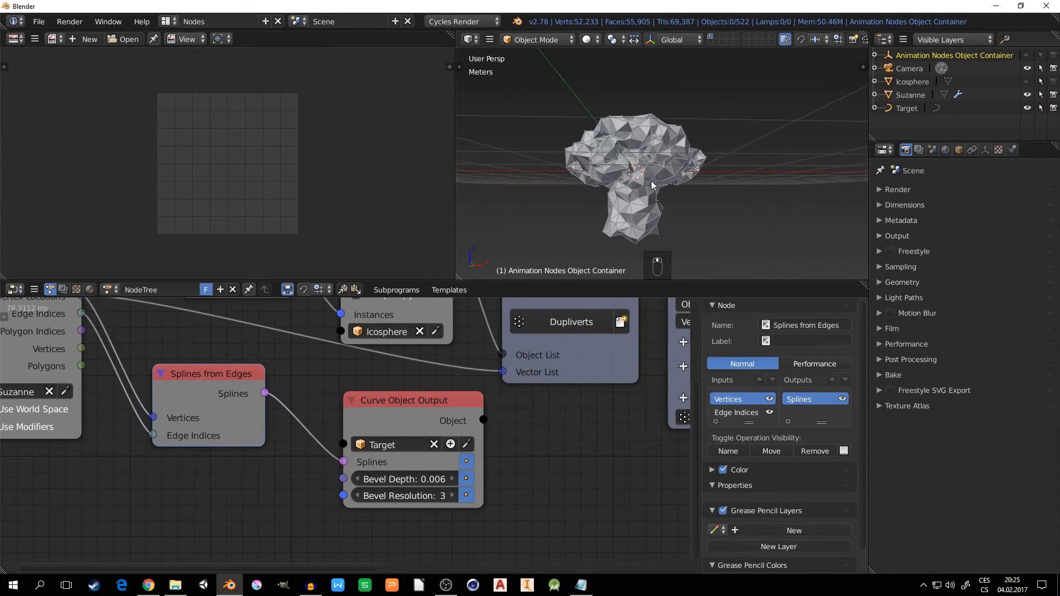
{"action": "scroll", "coordinate": [625, 184], "scroll_direction": "up", "scroll_amount": 1}
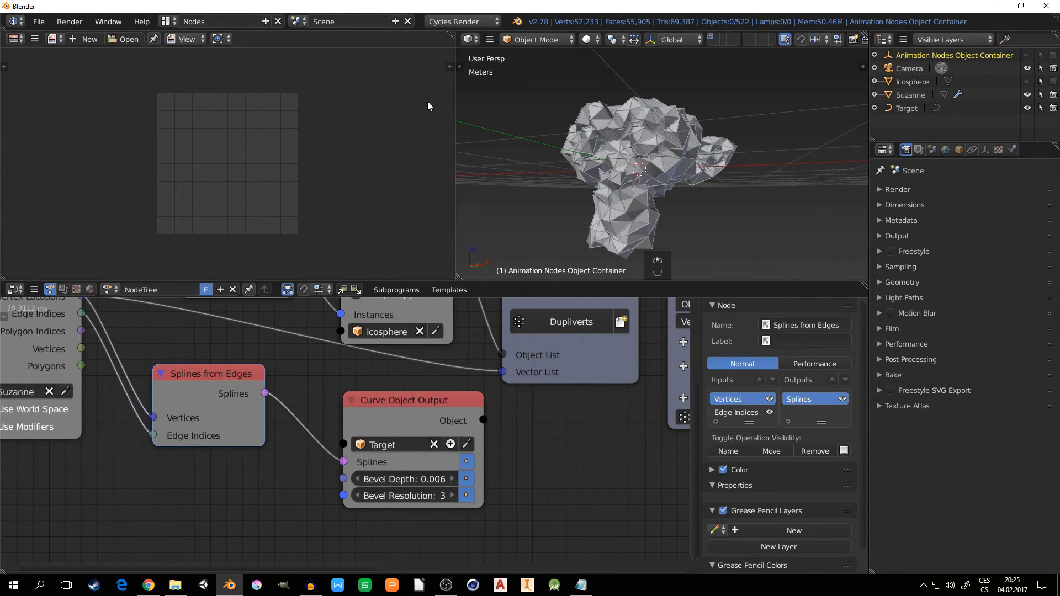
Step: Switch to the Default screen layout and inspect the monkey's edge tubes and vertex spheres from several angles
{"action": "left_click", "coordinate": [167, 21]}
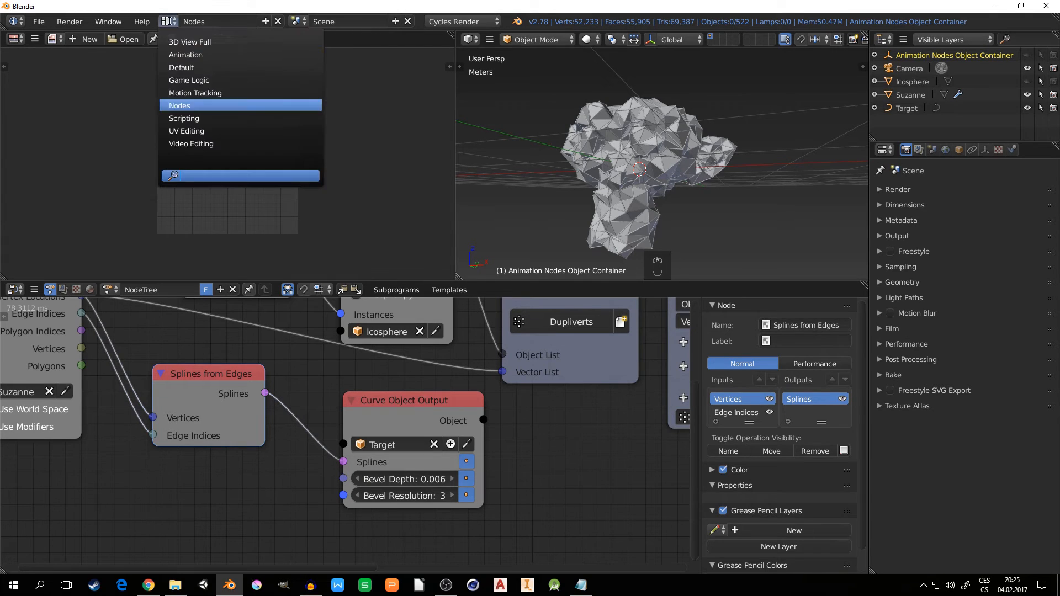
{"action": "left_click", "coordinate": [211, 68]}
{"action": "scroll", "coordinate": [466, 352], "scroll_direction": "up", "scroll_amount": 2}
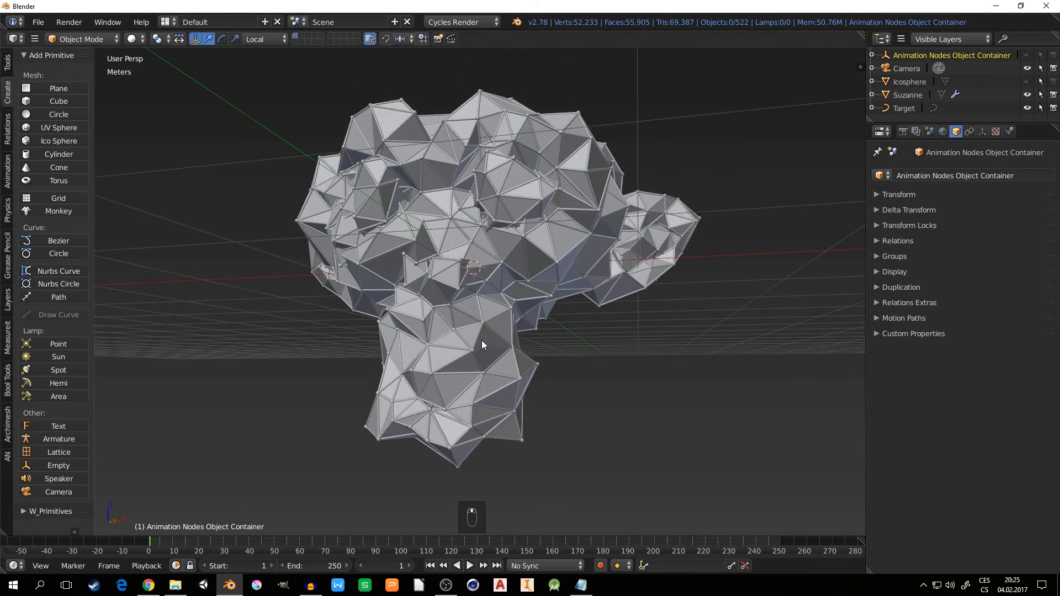
{"action": "middle_click_drag", "start_coordinate": [508, 325], "coordinate": [505, 271]}
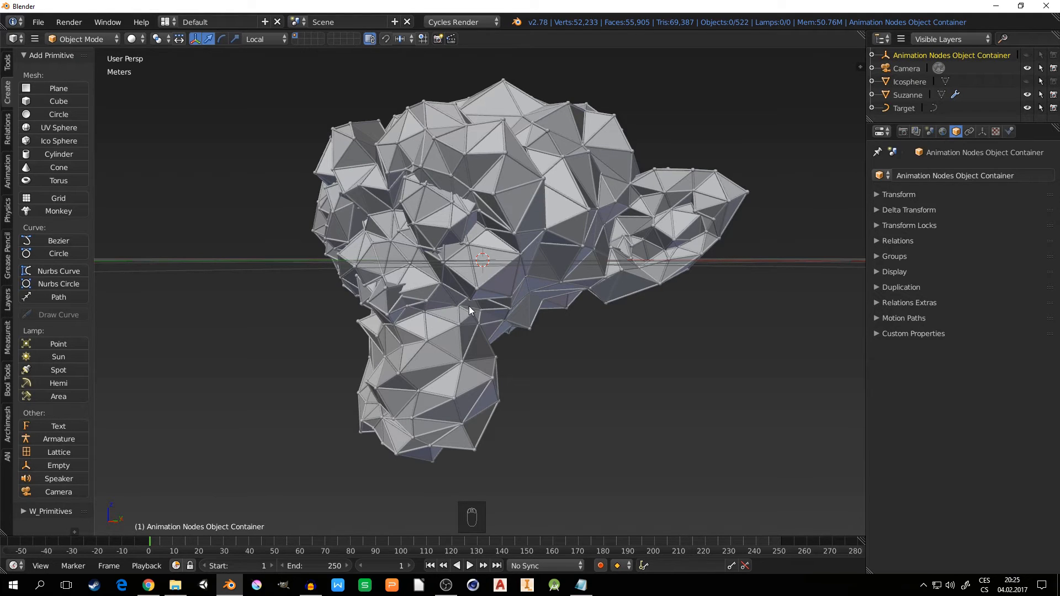
{"action": "middle_click_drag", "start_coordinate": [471, 298], "coordinate": [478, 257]}
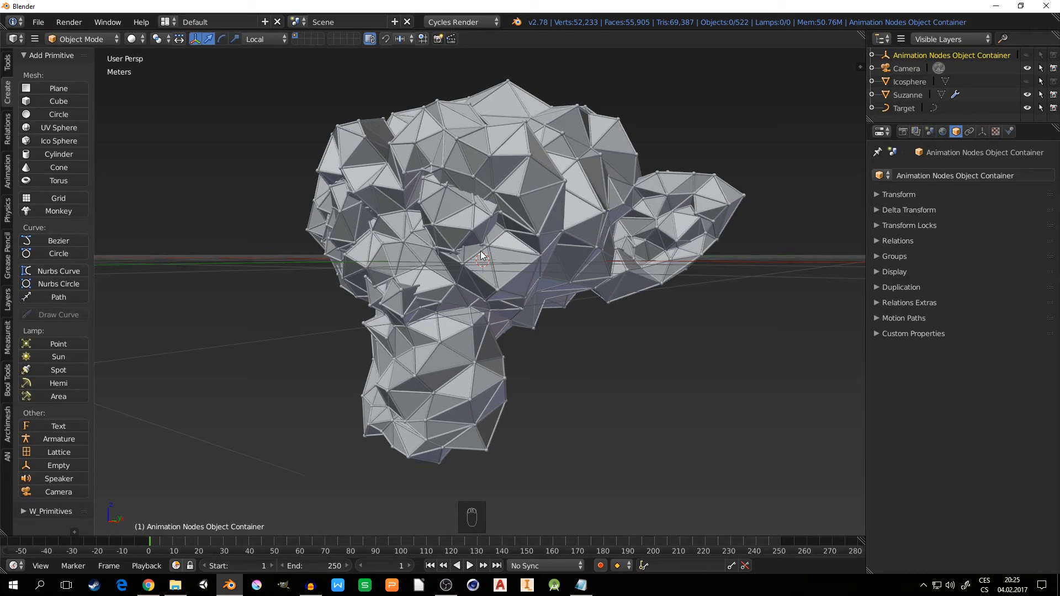
Step: Select the Suzanne monkey and set its Displace modifier's Strength to 0.310
{"action": "right_click", "coordinate": [515, 267]}
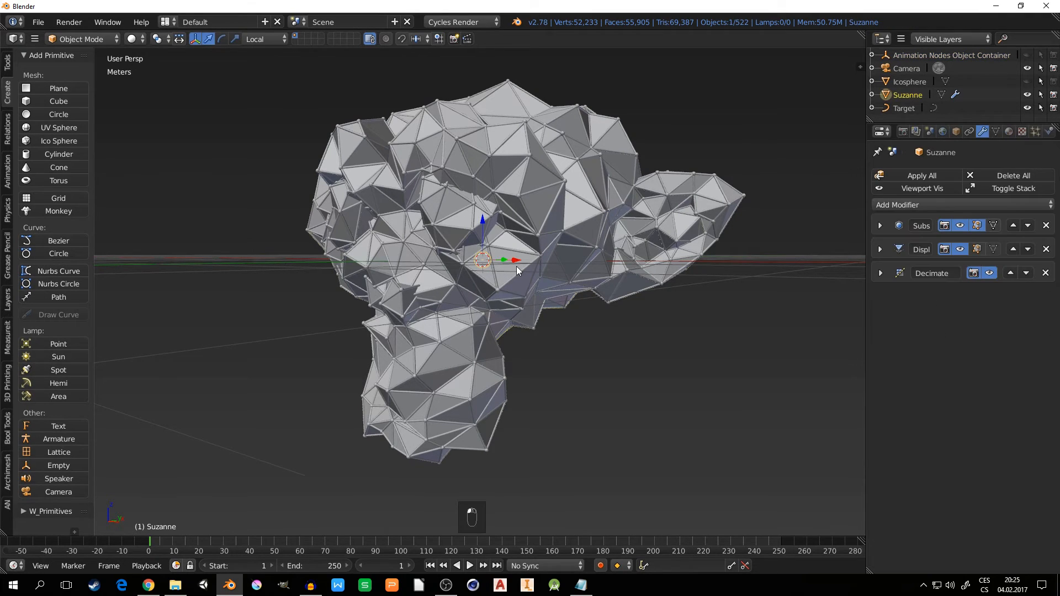
{"action": "left_click", "coordinate": [880, 249]}
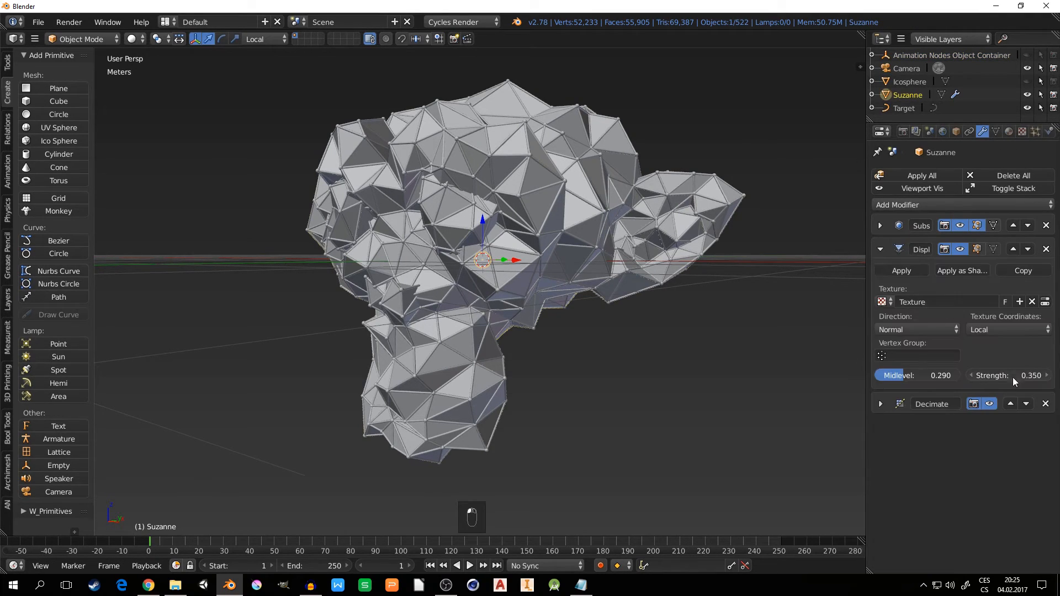
{"action": "left_click_drag", "start_coordinate": [1025, 378], "coordinate": [1005, 377]}
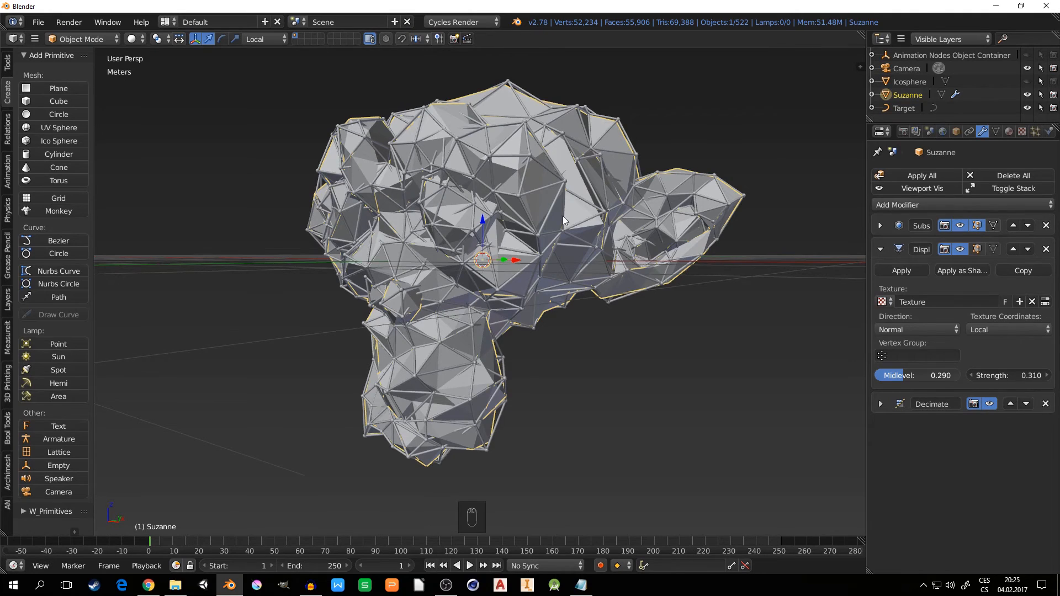
Step: Examine the monkey from another angle, highlight the Target curve by selecting it, and clear the selection
{"action": "middle_click_drag", "start_coordinate": [426, 294], "coordinate": [459, 288]}
{"action": "key", "text": "a"}
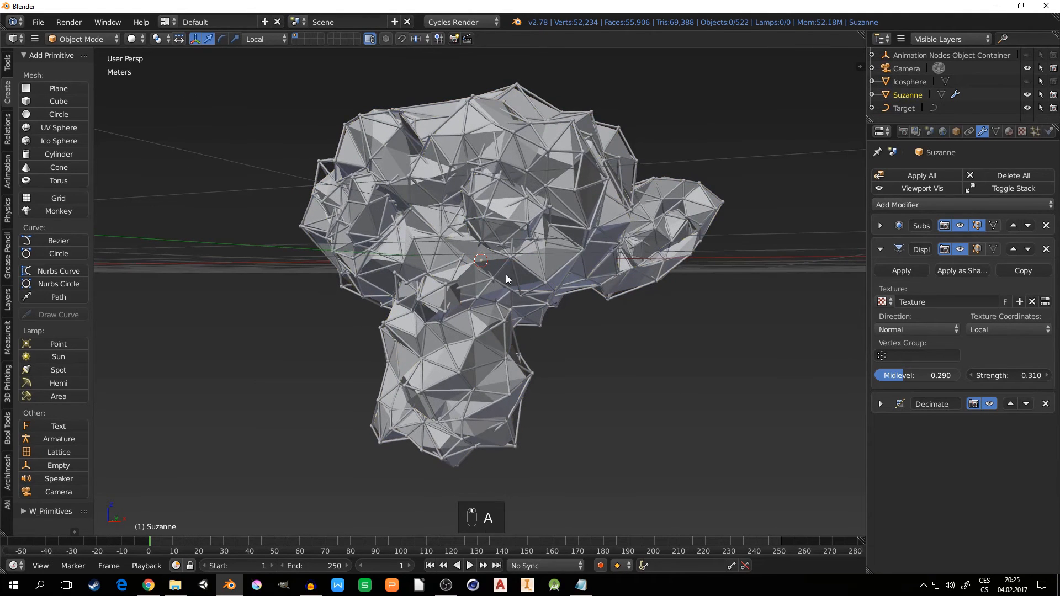
{"action": "right_click", "coordinate": [495, 186]}
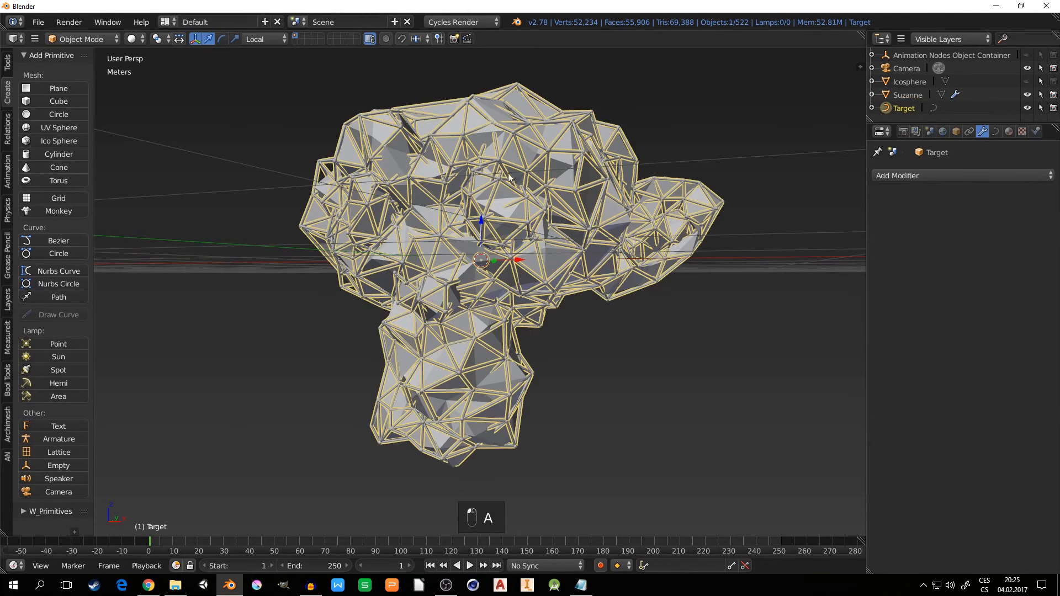
{"action": "key", "text": "a"}
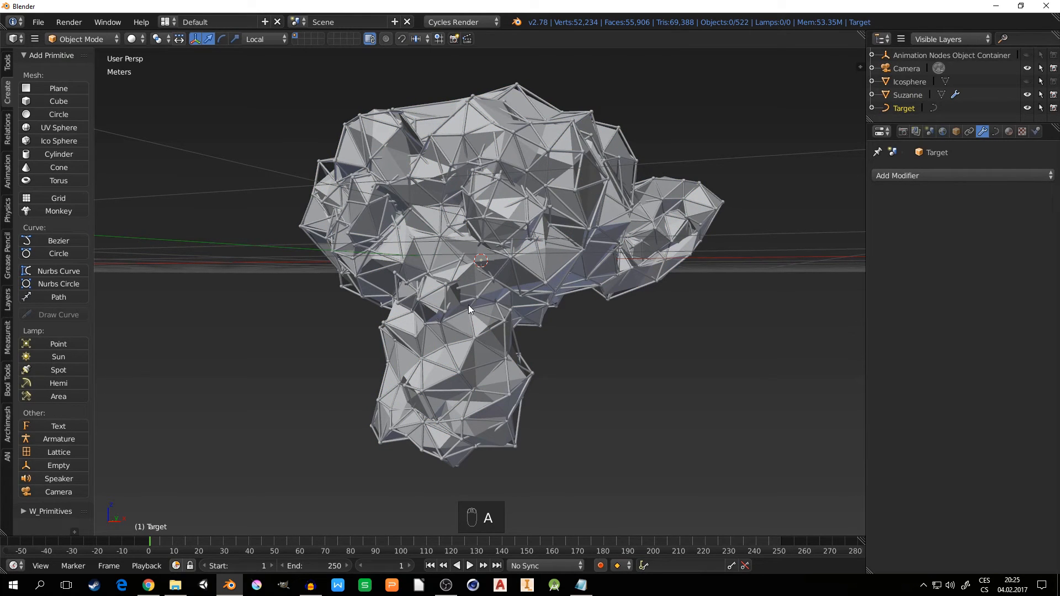
Step: Switch to the Nodes screen layout and execute the animation node tree to regenerate the edge tubes and vertex spheres
{"action": "left_click", "coordinate": [167, 21]}
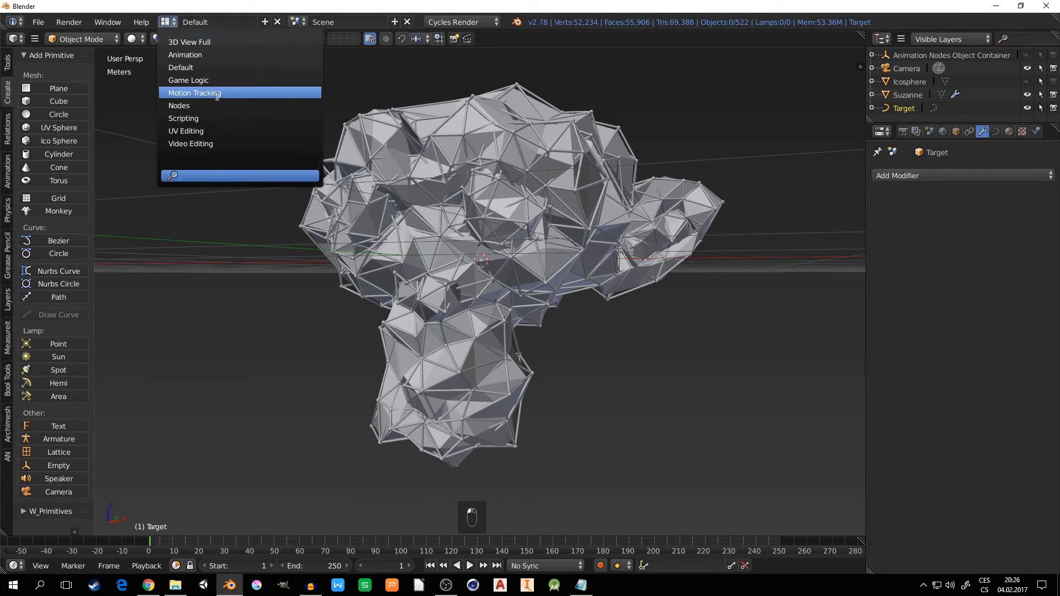
{"action": "left_click", "coordinate": [198, 104]}
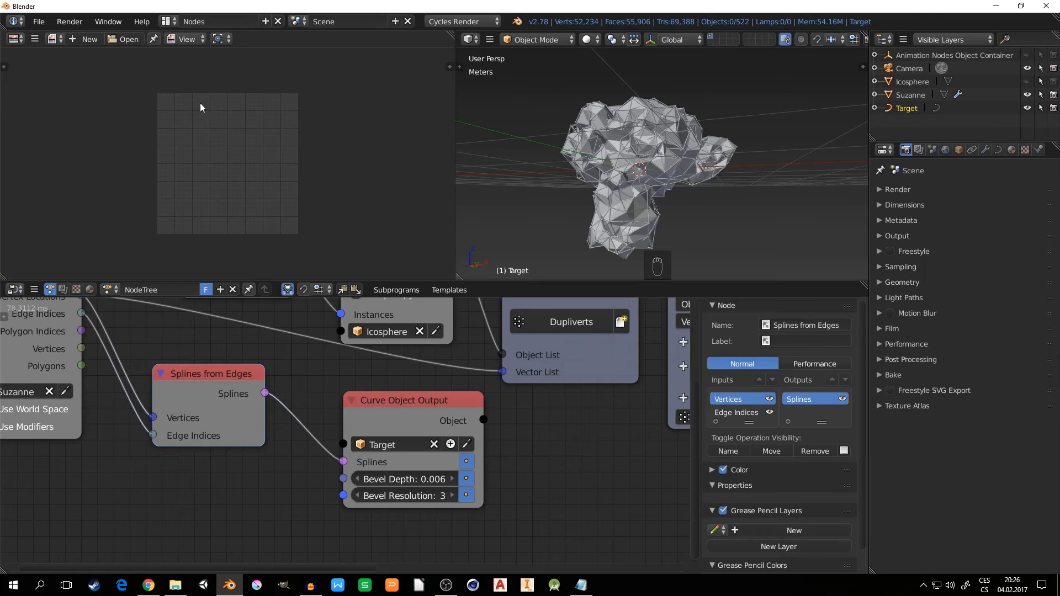
{"action": "middle_click_drag", "start_coordinate": [115, 375], "coordinate": [289, 420]}
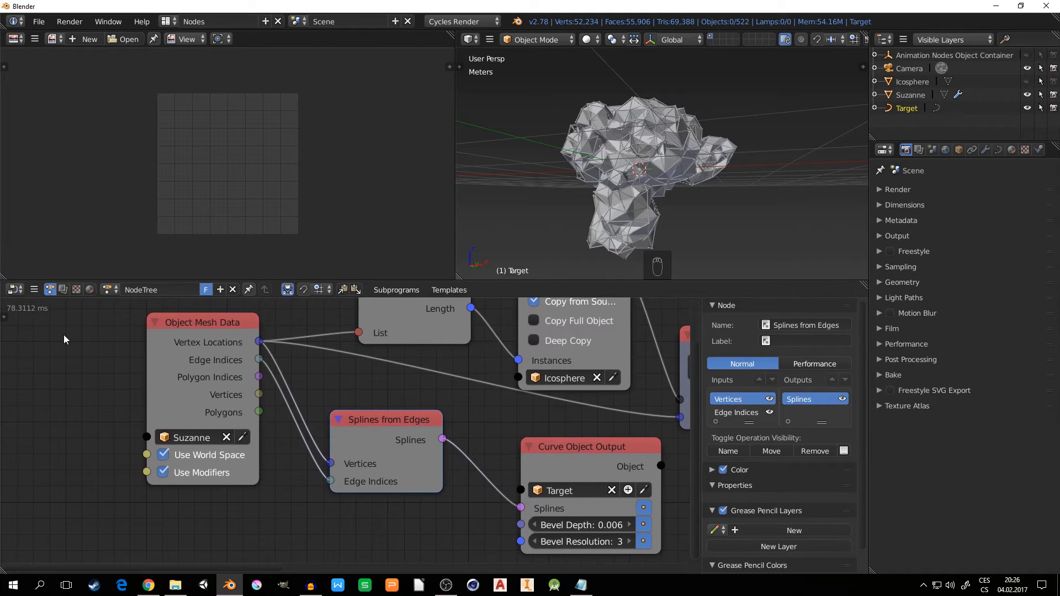
{"action": "left_click", "coordinate": [4, 317]}
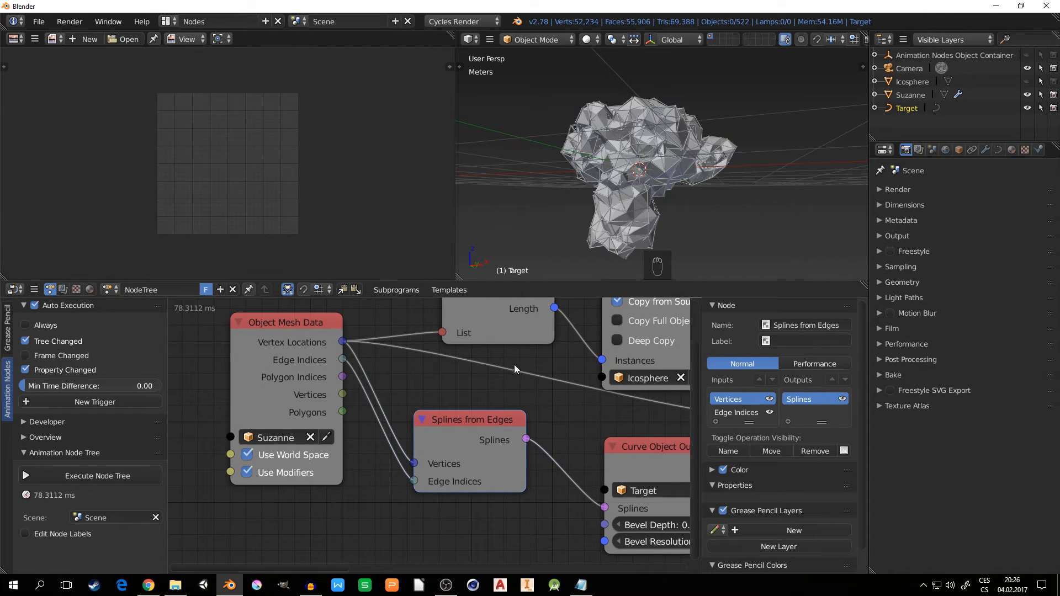
{"action": "middle_click_drag", "start_coordinate": [514, 364], "coordinate": [436, 361]}
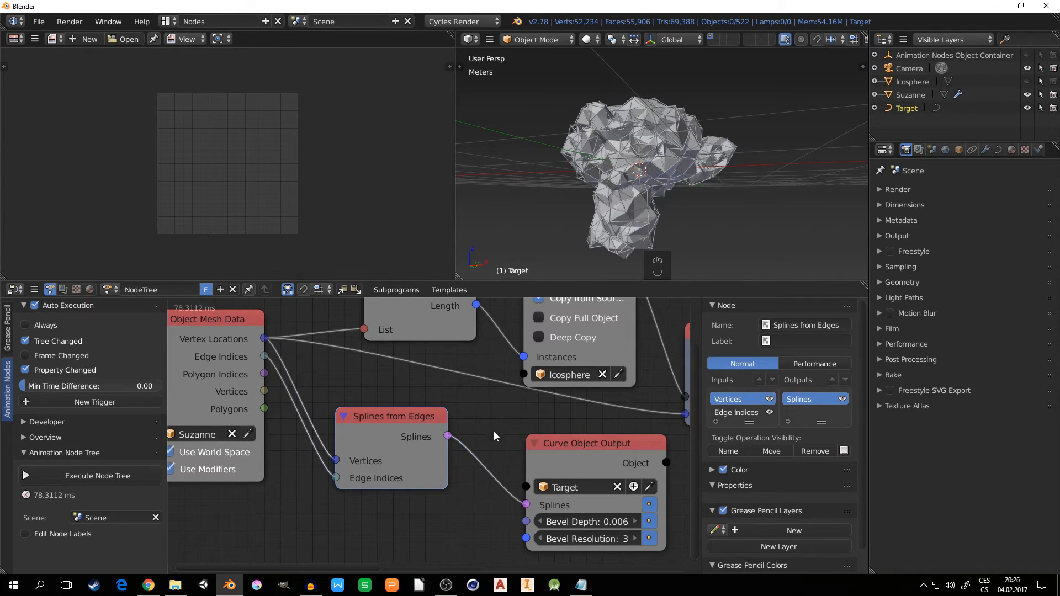
{"action": "middle_click_drag", "start_coordinate": [493, 432], "coordinate": [398, 400]}
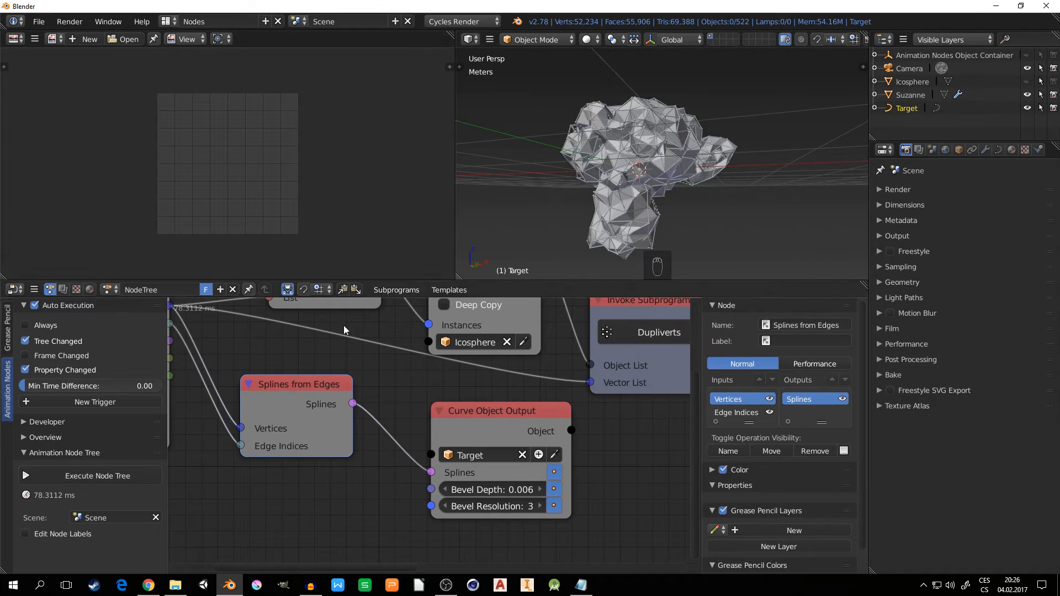
{"action": "left_click", "coordinate": [77, 477]}
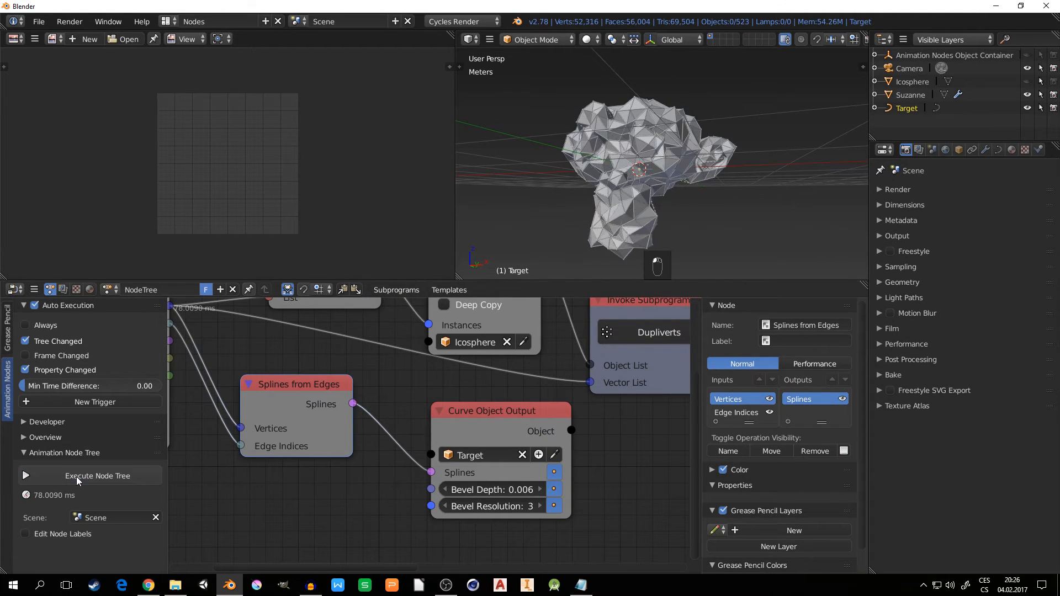
Step: Inspect the regenerated tubes on the monkey up close and enlarge the 3D viewport's height
{"action": "scroll", "coordinate": [649, 182], "scroll_direction": "up", "scroll_amount": 6}
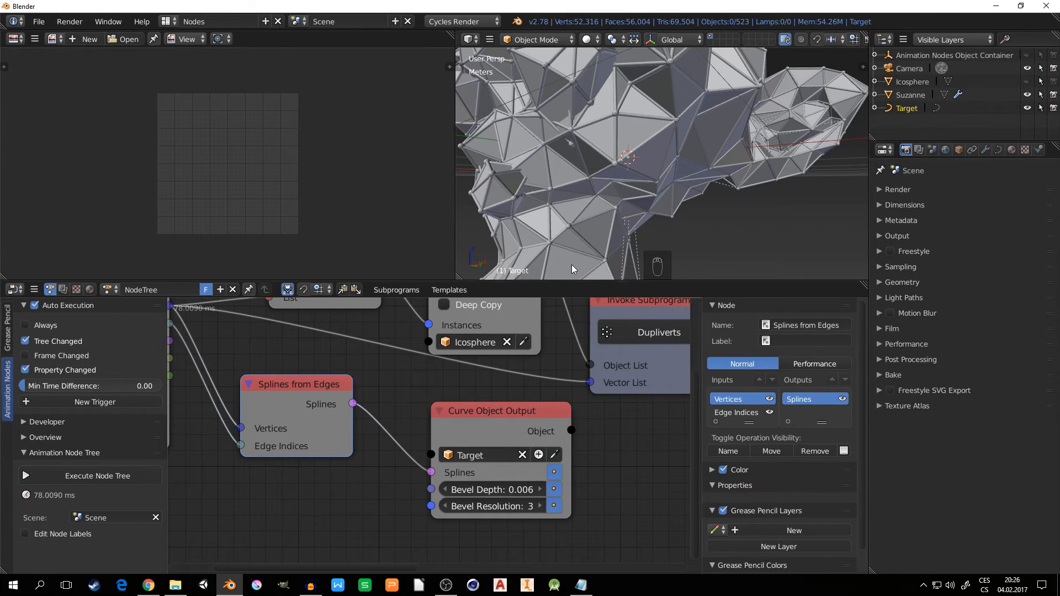
{"action": "scroll", "coordinate": [653, 191], "scroll_direction": "down", "scroll_amount": 5}
{"action": "middle_click_drag", "start_coordinate": [628, 200], "coordinate": [657, 212]}
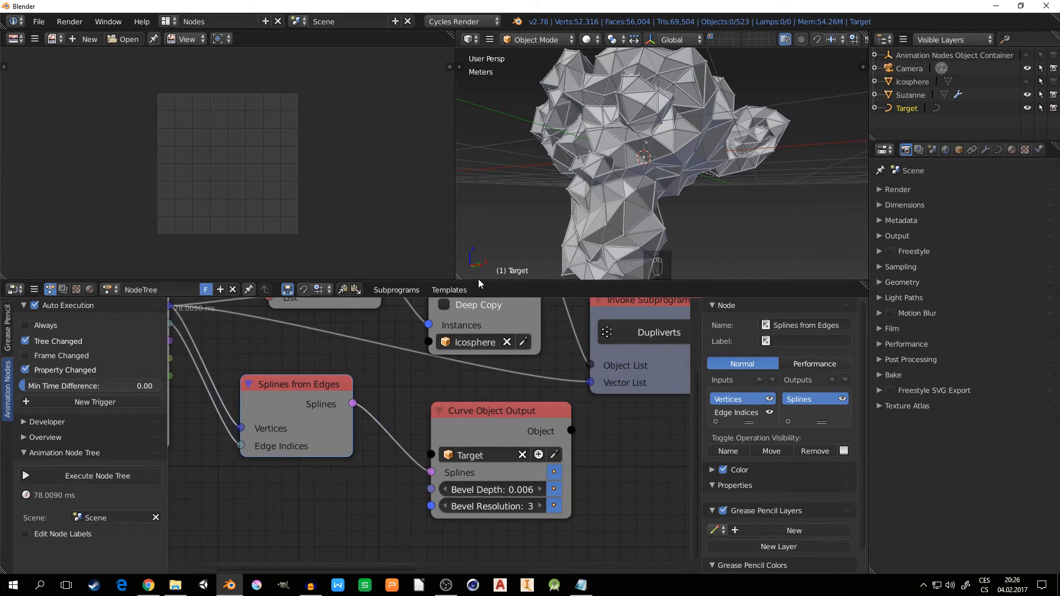
{"action": "left_click_drag", "start_coordinate": [476, 281], "coordinate": [477, 358]}
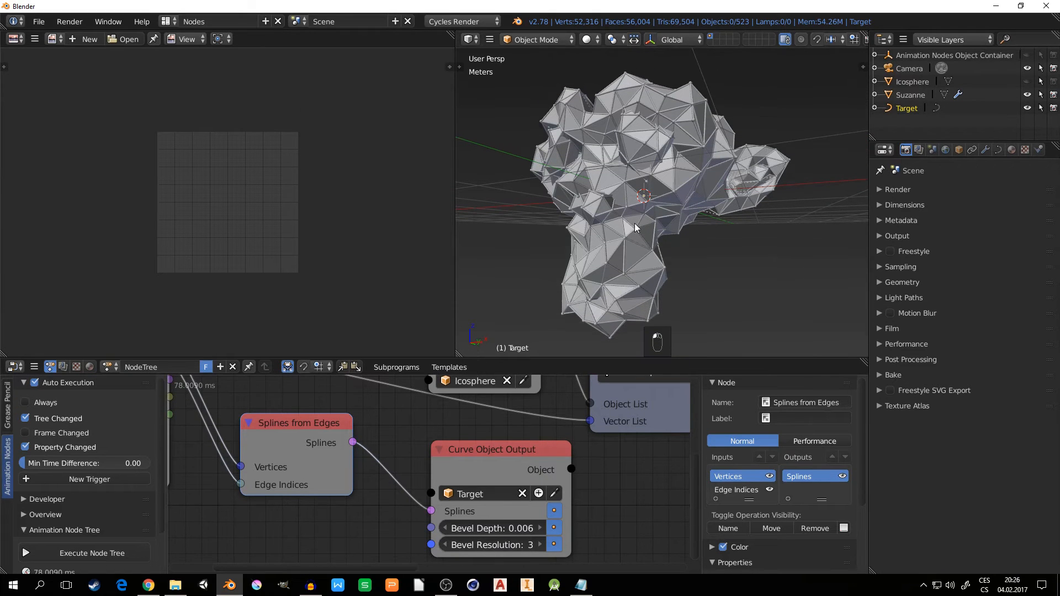
{"action": "scroll", "coordinate": [635, 226], "scroll_direction": "down", "scroll_amount": 2}
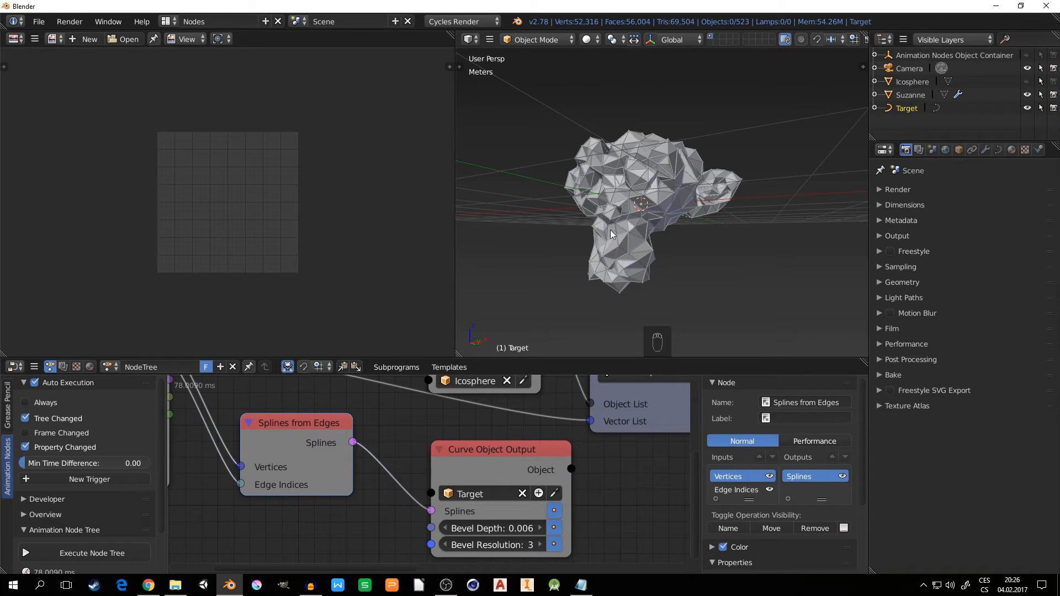
Step: In camera view, enable Lock Camera to View and reframe the shot closer and lower with the monkey right of centre
{"action": "key", "text": "KP_0"}
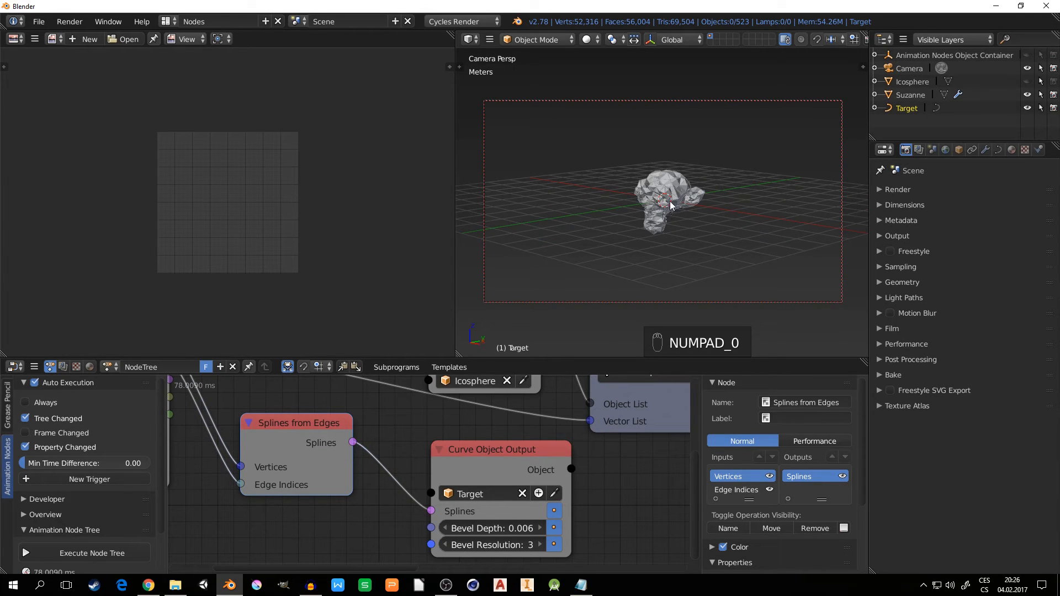
{"action": "right_click", "coordinate": [667, 207]}
{"action": "scroll", "coordinate": [668, 202], "scroll_direction": "up", "scroll_amount": 2}
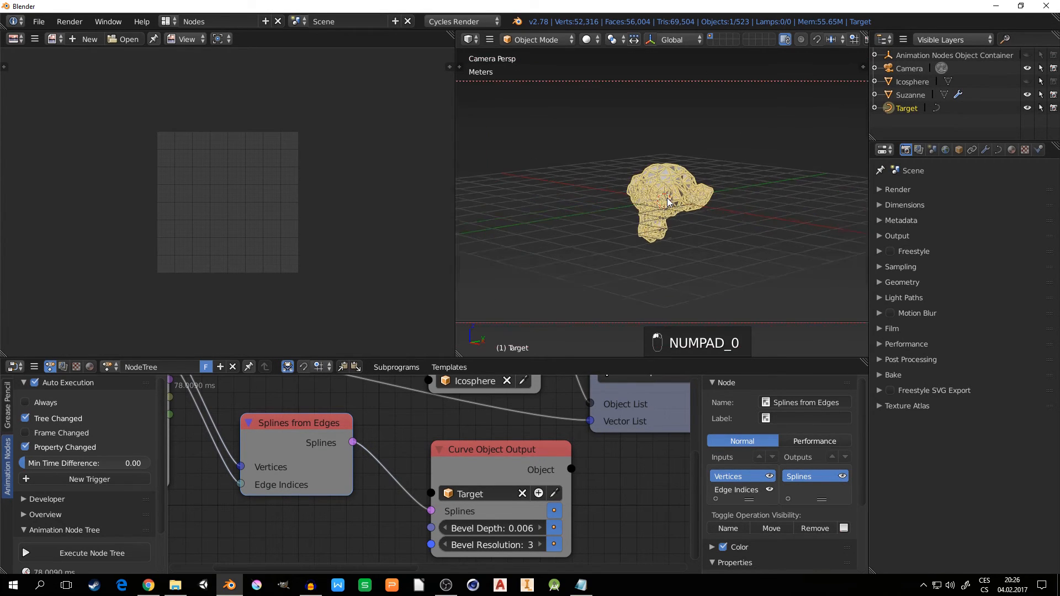
{"action": "scroll", "coordinate": [667, 202], "scroll_direction": "down", "scroll_amount": 2}
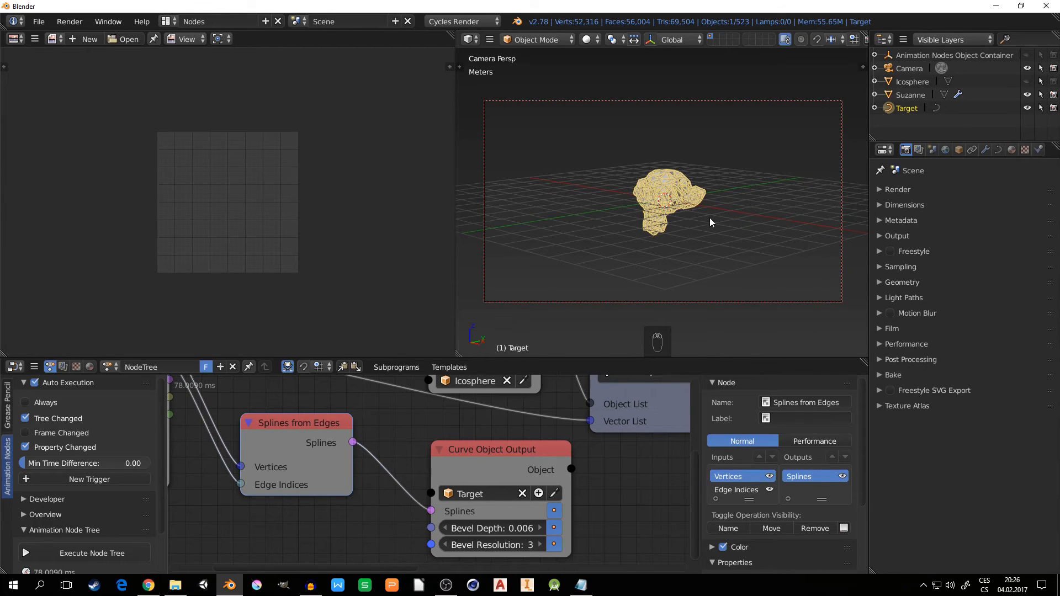
{"action": "key", "text": "n"}
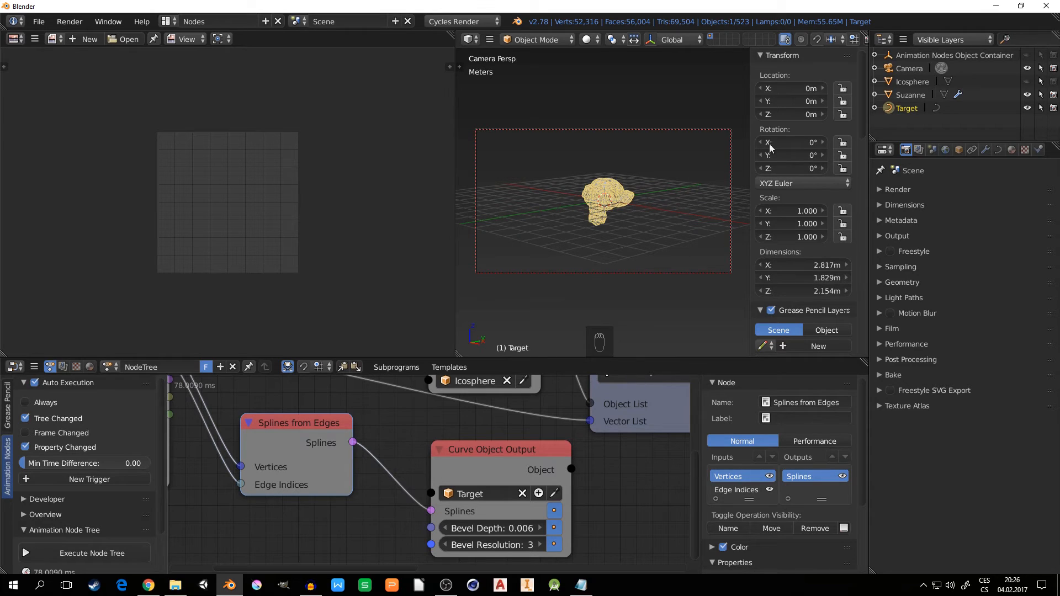
{"action": "left_click", "coordinate": [761, 55]}
{"action": "left_click", "coordinate": [759, 71]}
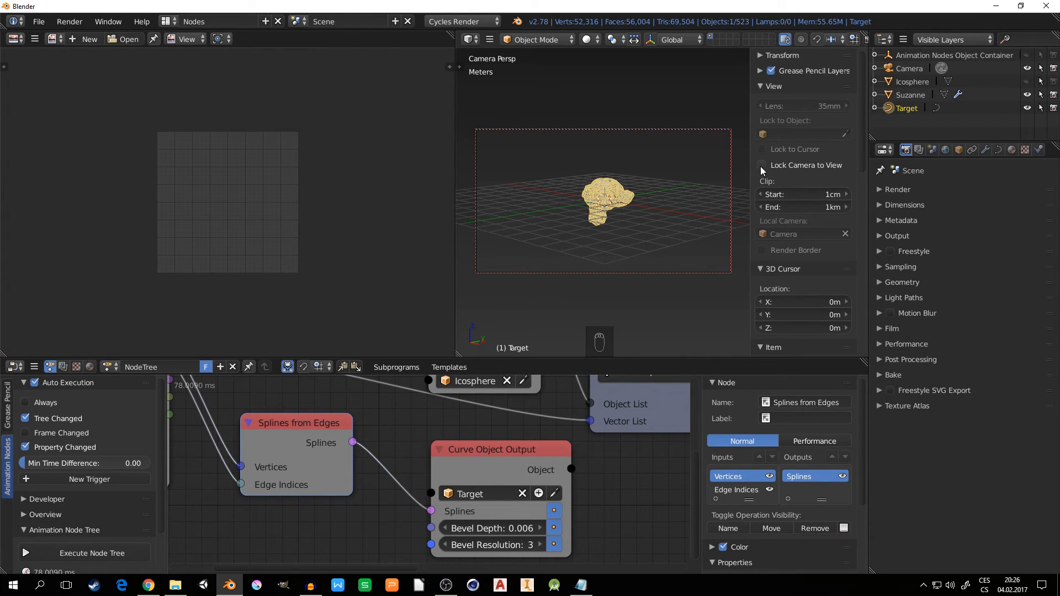
{"action": "key", "text": "n"}
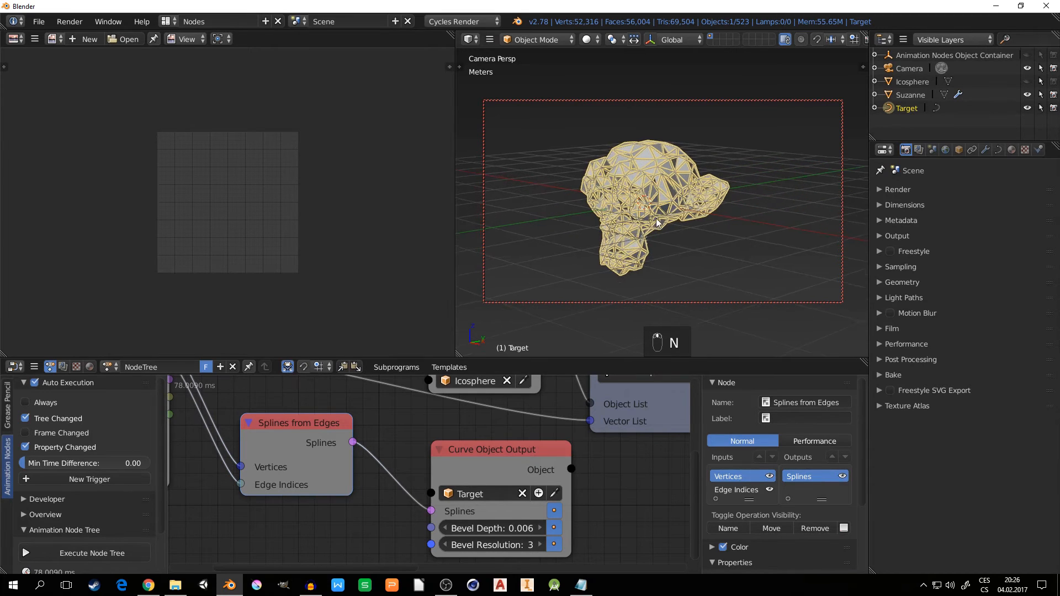
{"action": "key", "text": "a"}
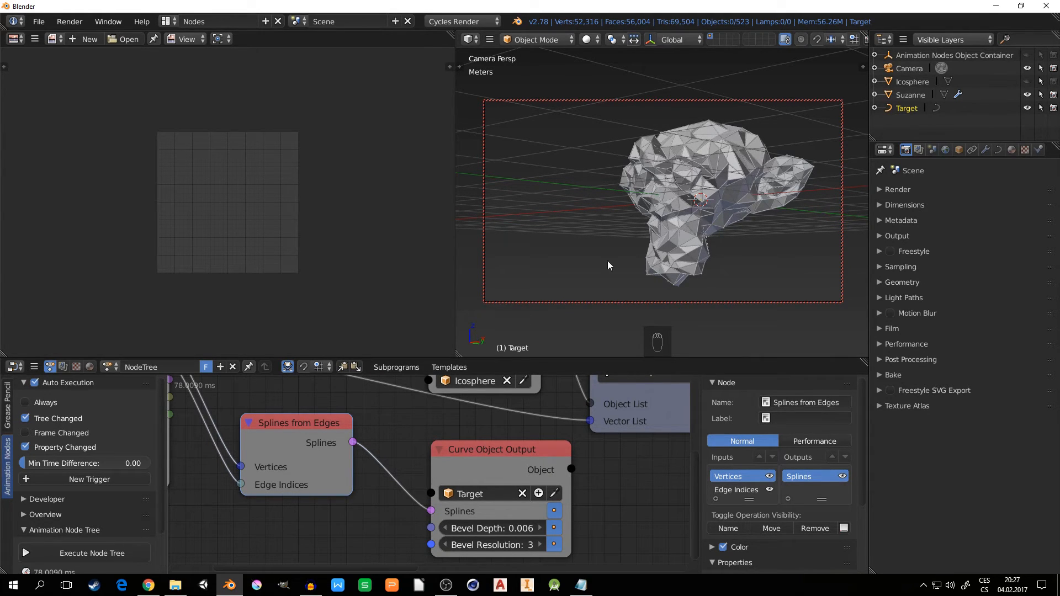
Step: Create a new node-based material for the Target curve and hide the node editor's tool shelf
{"action": "left_click", "coordinate": [89, 367]}
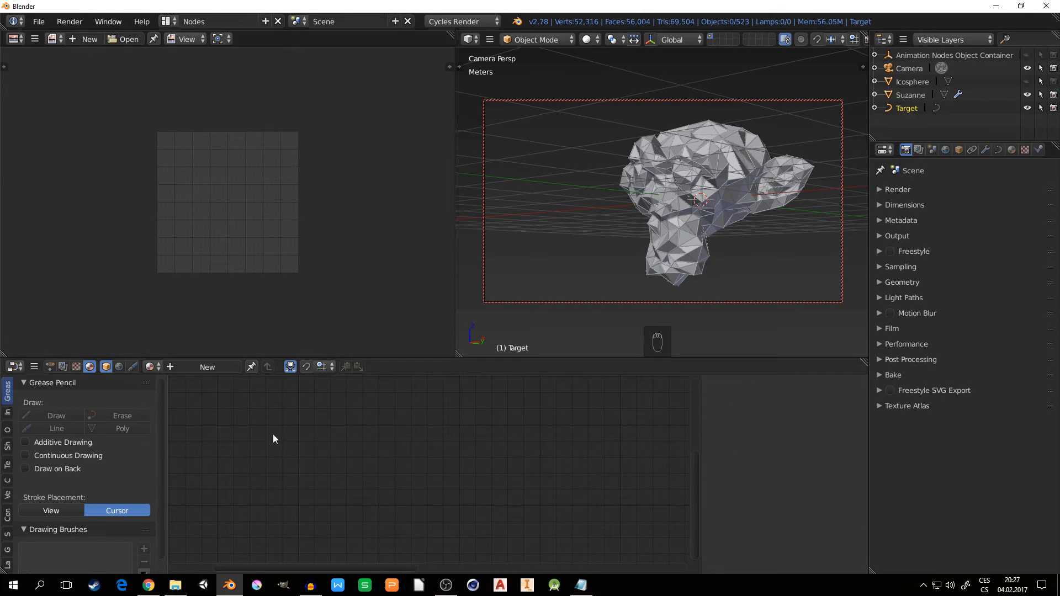
{"action": "left_click", "coordinate": [194, 368]}
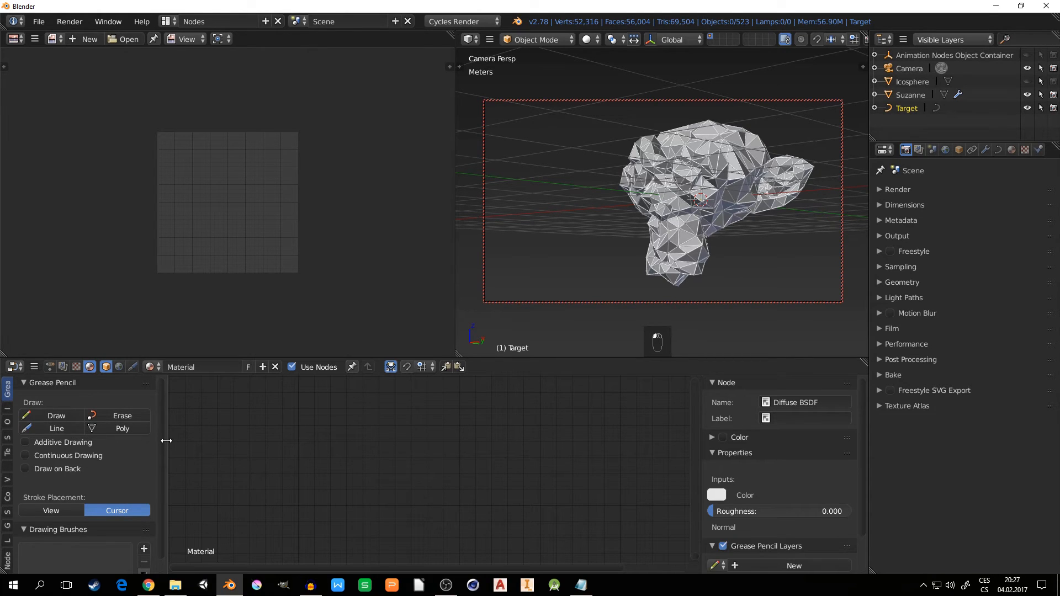
{"action": "left_click_drag", "start_coordinate": [166, 447], "coordinate": [104, 427]}
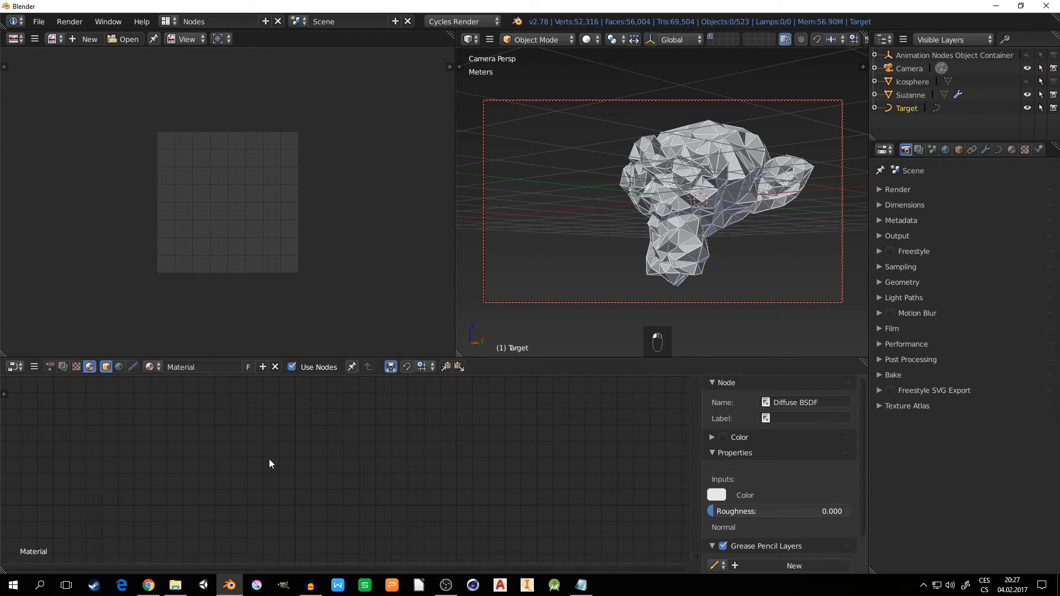
{"action": "key", "text": "shift+a"}
{"action": "key", "text": "Escape"}
{"action": "scroll", "coordinate": [319, 452], "scroll_direction": "down", "scroll_amount": 4}
{"action": "scroll", "coordinate": [319, 452], "scroll_direction": "down", "scroll_amount": 2}
{"action": "middle_click_drag", "start_coordinate": [378, 412], "coordinate": [376, 484]}
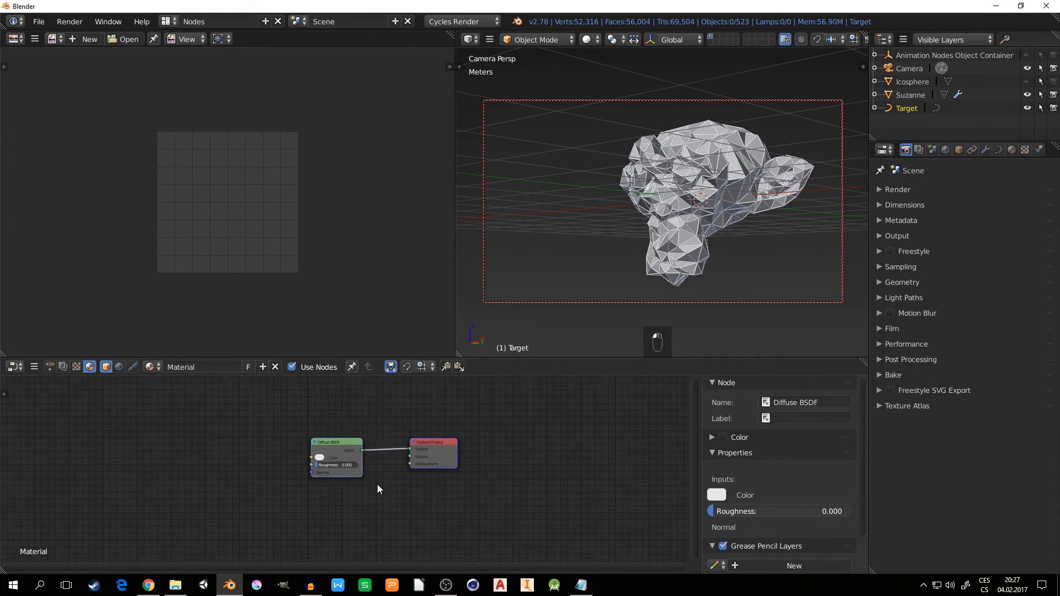
{"action": "scroll", "coordinate": [365, 458], "scroll_direction": "up", "scroll_amount": 10}
Step: Replace the Diffuse BSDF with a Glossy BSDF and connect it to the Material Output's Surface
{"action": "left_click", "coordinate": [280, 432]}
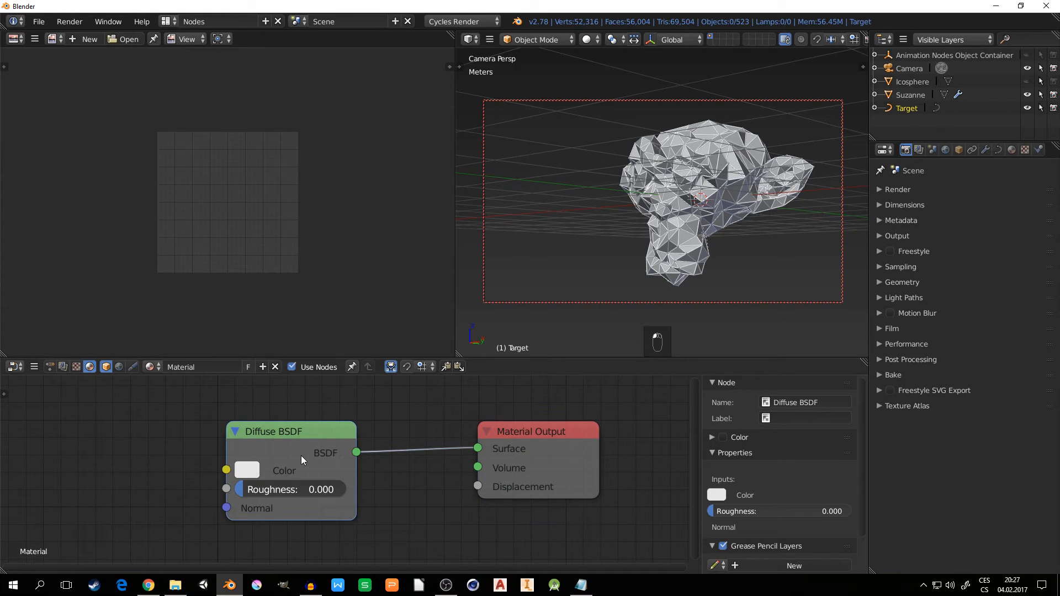
{"action": "key", "text": "shift+a"}
{"action": "key", "text": "Escape"}
{"action": "key", "text": "Delete"}
{"action": "key", "text": "shift+a"}
{"action": "mouse_move", "coordinate": [211, 469]}
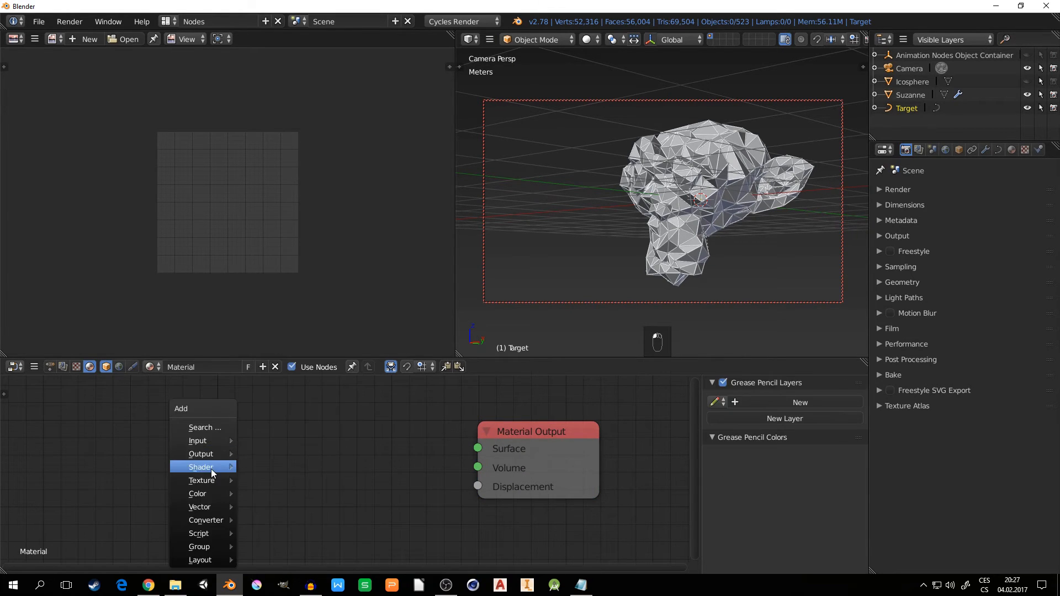
{"action": "left_click", "coordinate": [275, 310]}
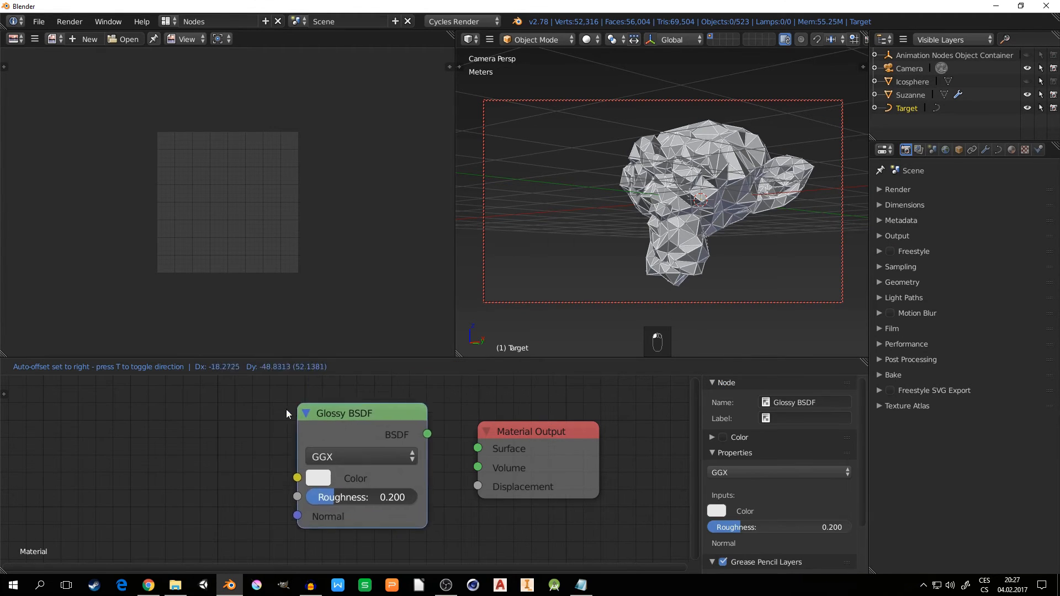
{"action": "left_click", "coordinate": [236, 417]}
{"action": "left_click_drag", "start_coordinate": [364, 443], "coordinate": [478, 448]}
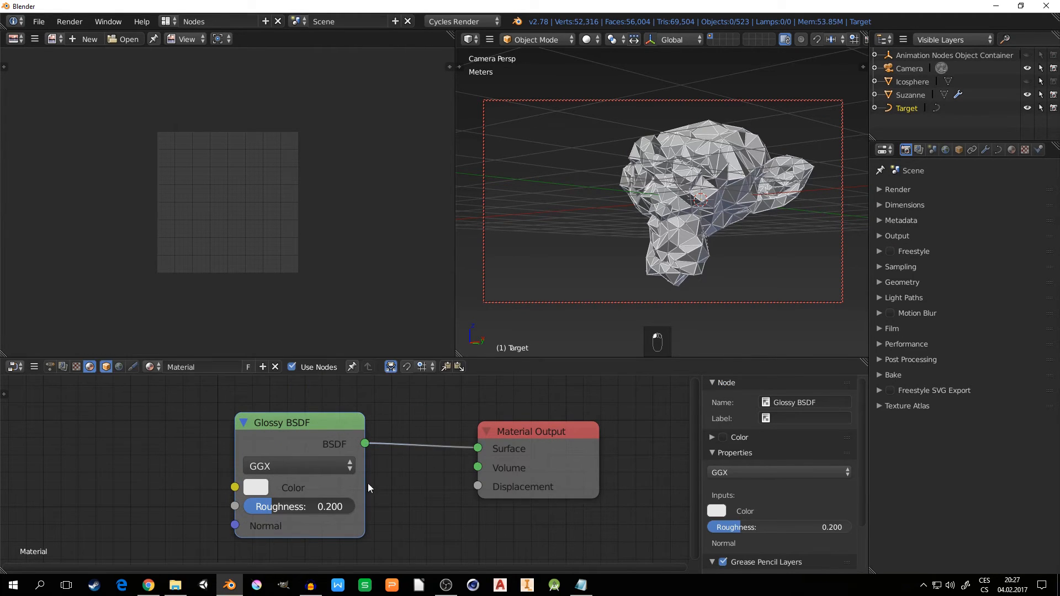
Step: Set the Glossy BSDF's distribution to Multiscatter GGX and move the node closer to the Material Output
{"action": "left_click", "coordinate": [318, 463]}
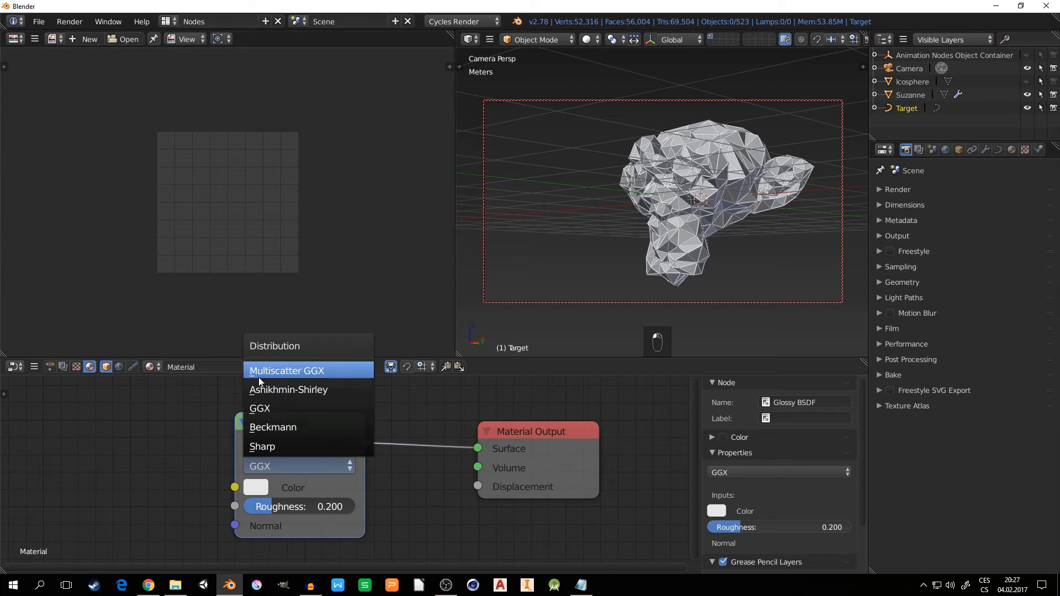
{"action": "left_click", "coordinate": [347, 370]}
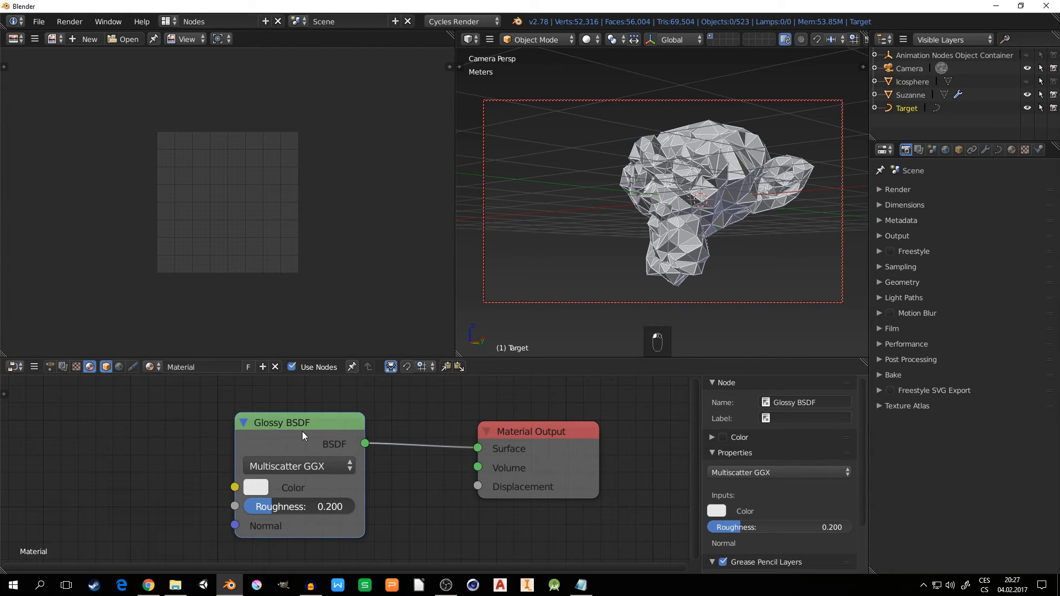
{"action": "left_click_drag", "start_coordinate": [302, 432], "coordinate": [357, 429]}
{"action": "middle_click_drag", "start_coordinate": [369, 483], "coordinate": [389, 475]}
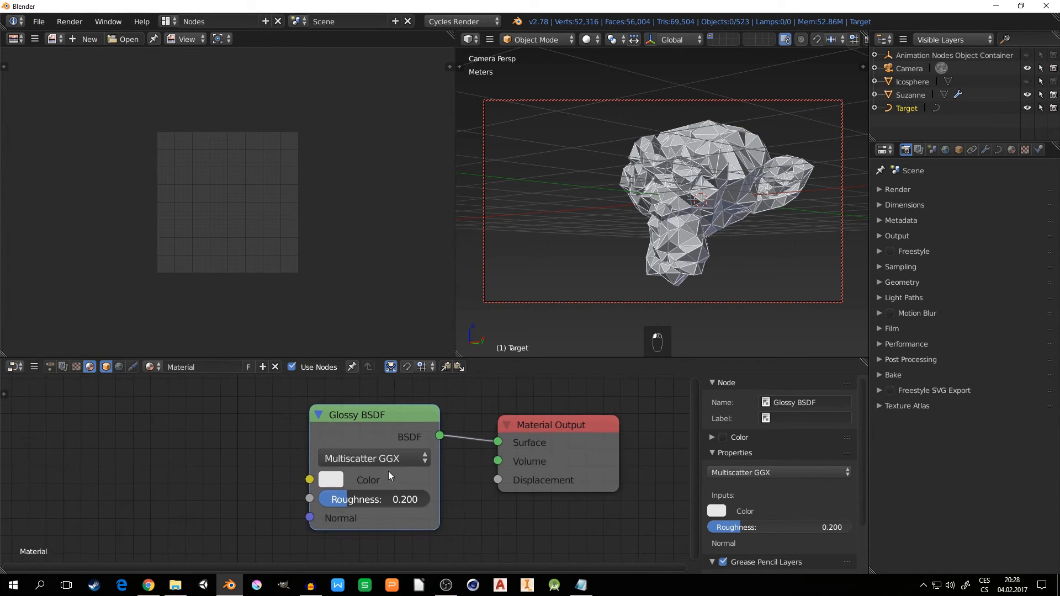
Step: Switch the camera viewport to rendered shading to preview the glossy tubes
{"action": "key", "text": "g"}
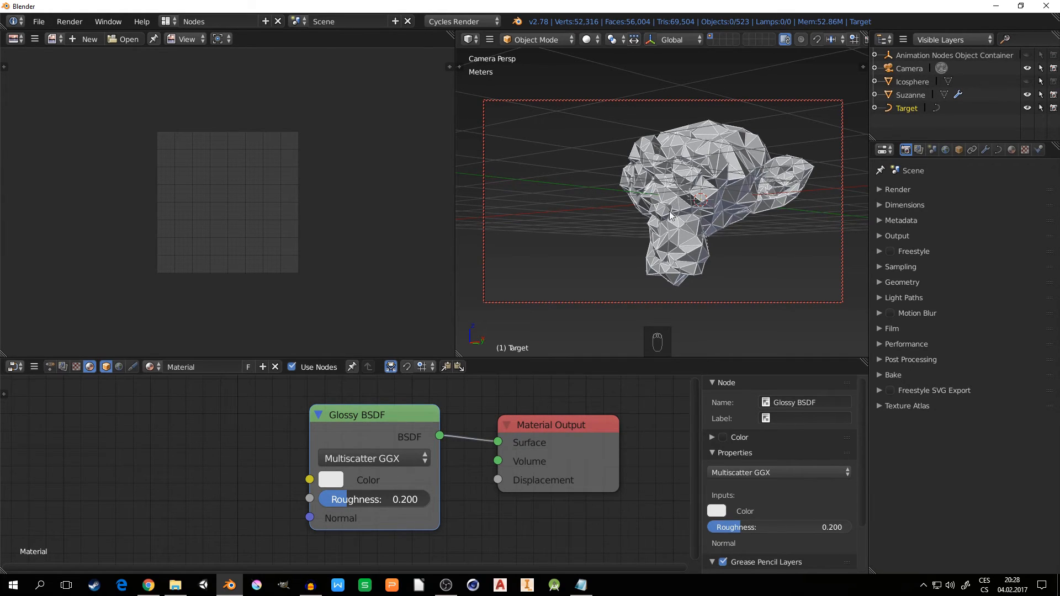
{"action": "key", "text": "z"}
{"action": "left_click", "coordinate": [749, 180]}
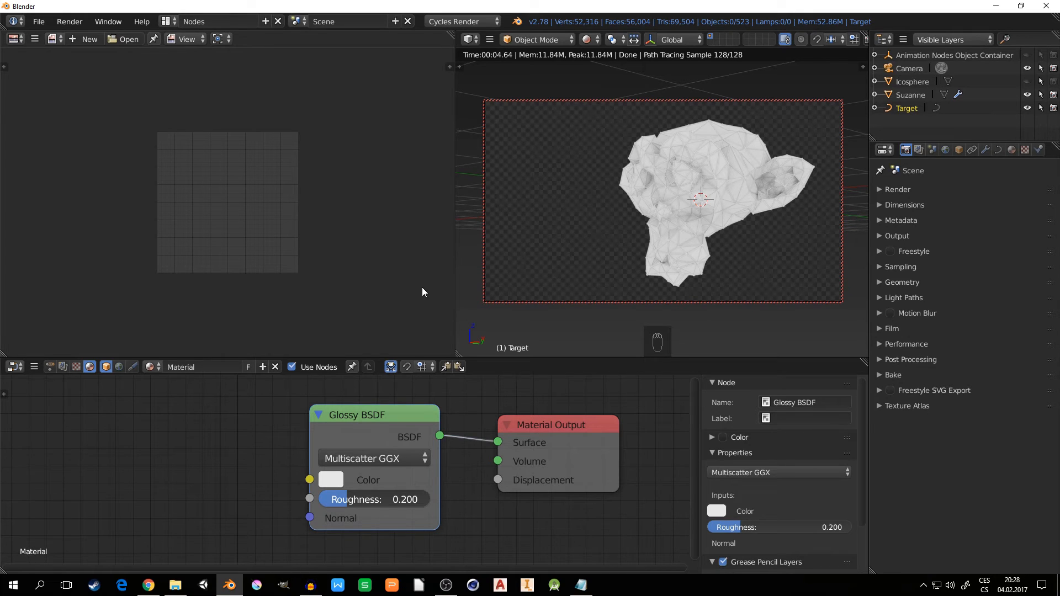
Step: In the World shader nodes, add an Environment Texture with mapping nodes feeding the Background node's Color
{"action": "left_click", "coordinate": [118, 368]}
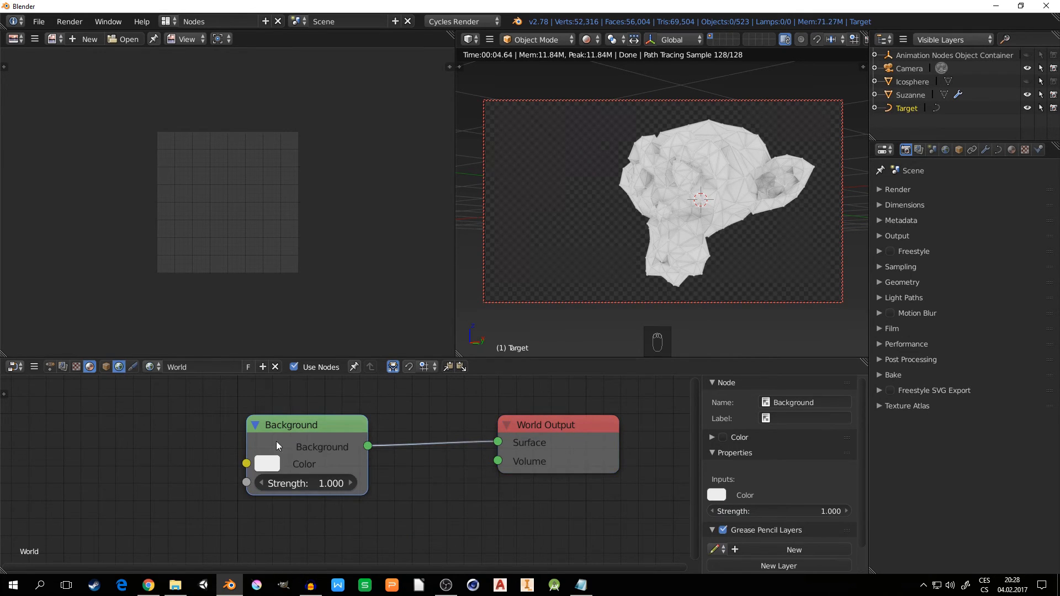
{"action": "middle_click_drag", "start_coordinate": [303, 439], "coordinate": [332, 429]}
{"action": "left_click_drag", "start_coordinate": [332, 434], "coordinate": [389, 436]}
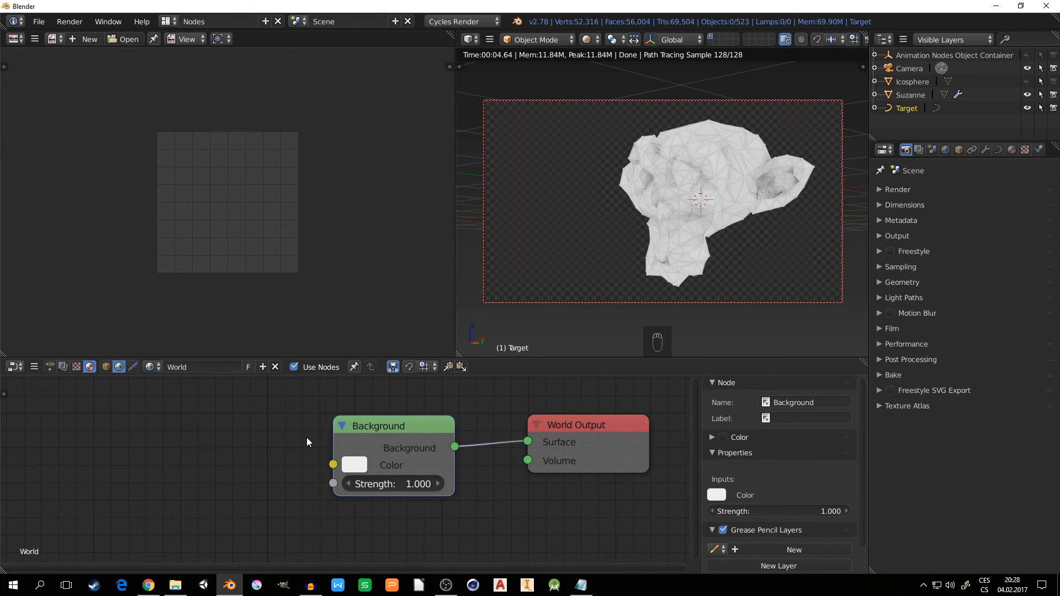
{"action": "key", "text": "ctrl+t"}
{"action": "middle_click_drag", "start_coordinate": [339, 403], "coordinate": [377, 427]}
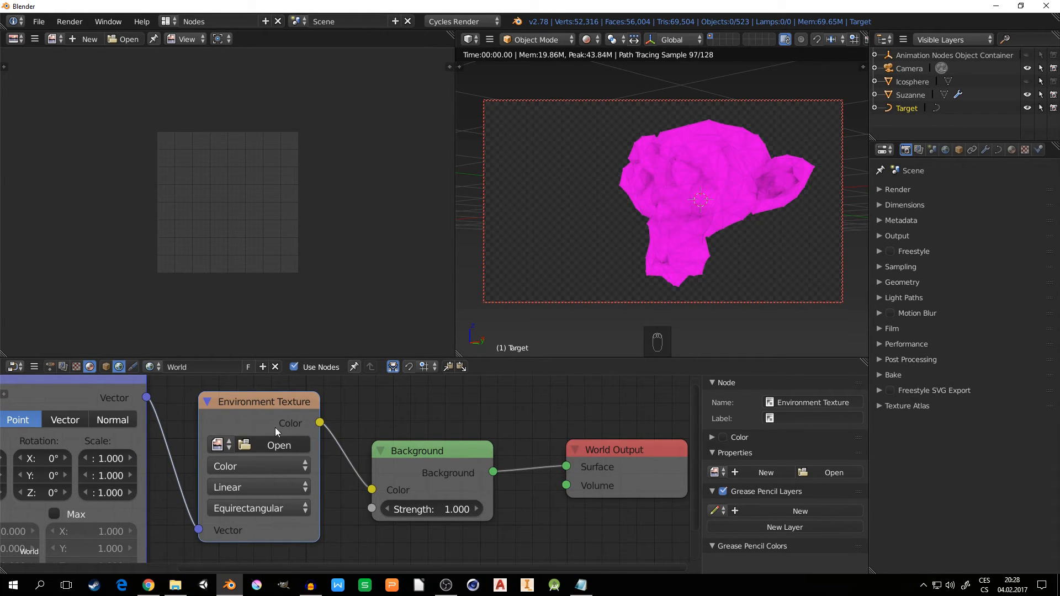
{"action": "middle_click_drag", "start_coordinate": [270, 437], "coordinate": [317, 432]}
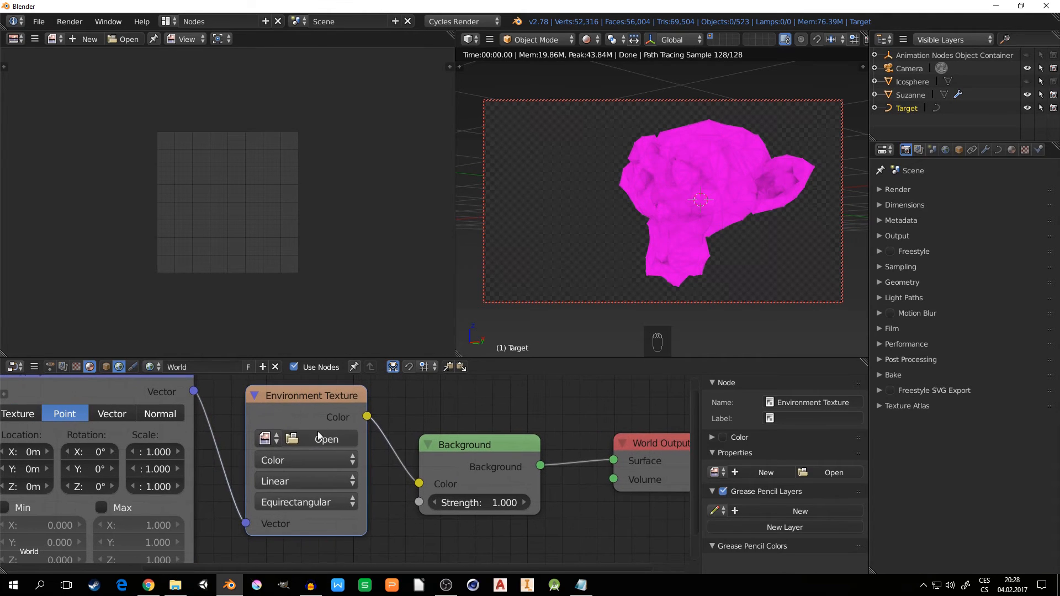
Step: Browse for the Environment Texture's image in the bookmarked Warehouse folder under Textures\HDRI\Env, showing the files as thumbnails
{"action": "left_click", "coordinate": [306, 439]}
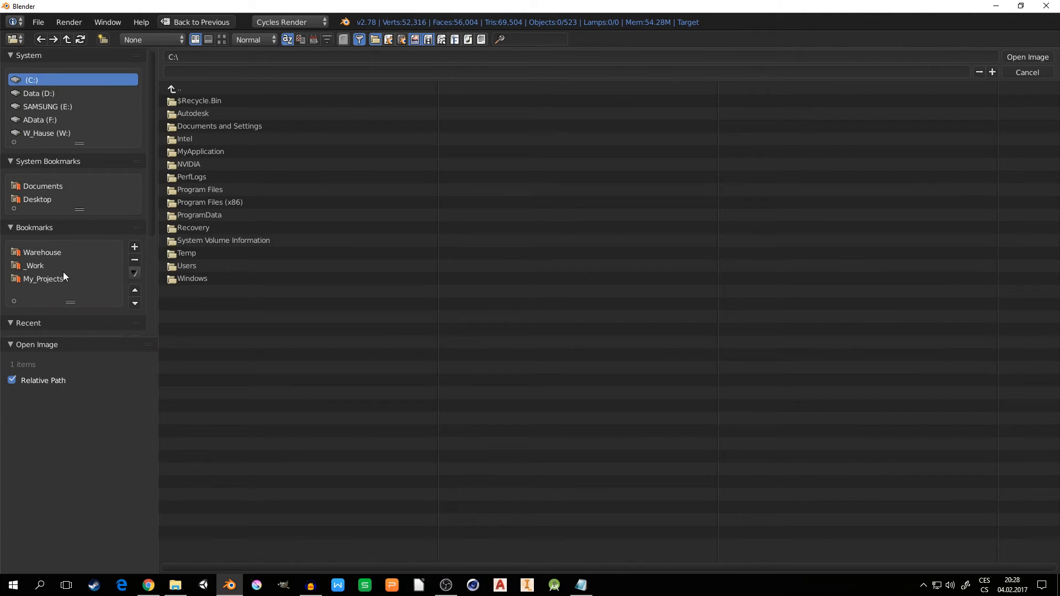
{"action": "left_click", "coordinate": [42, 252]}
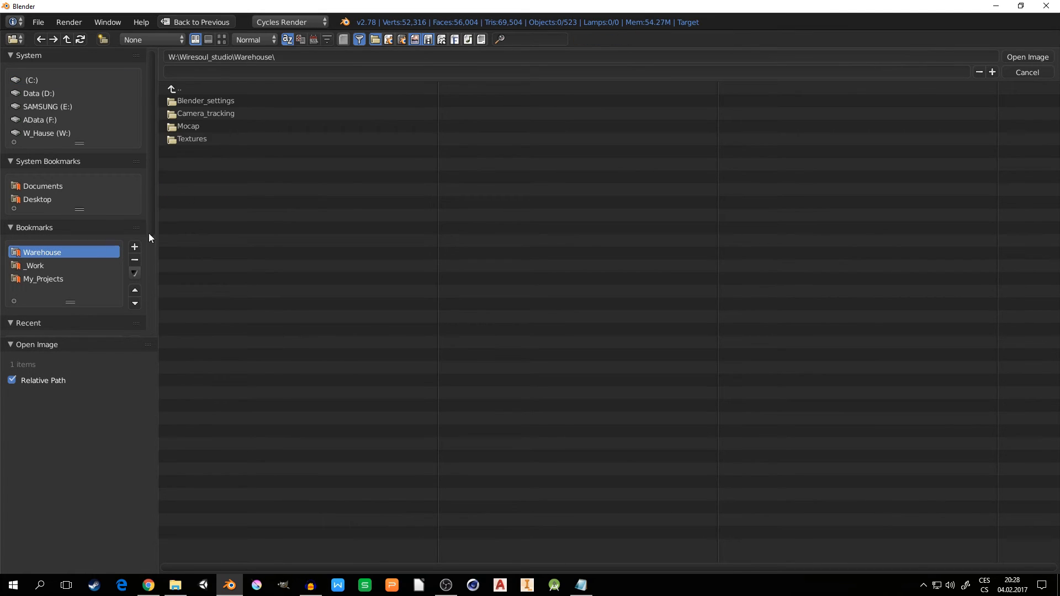
{"action": "left_click", "coordinate": [201, 140]}
{"action": "left_click", "coordinate": [195, 126]}
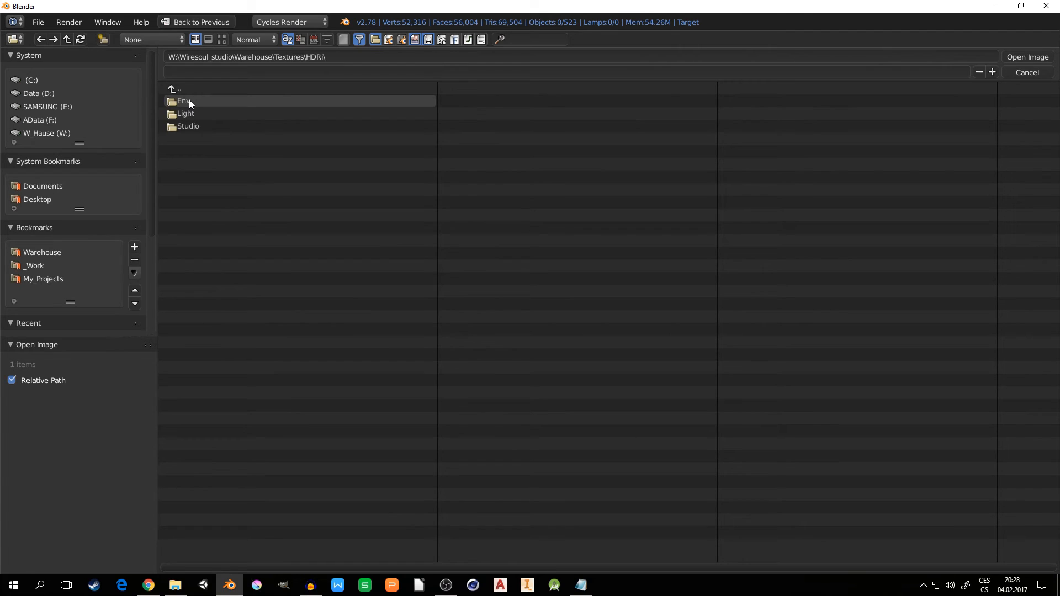
{"action": "left_click", "coordinate": [190, 101]}
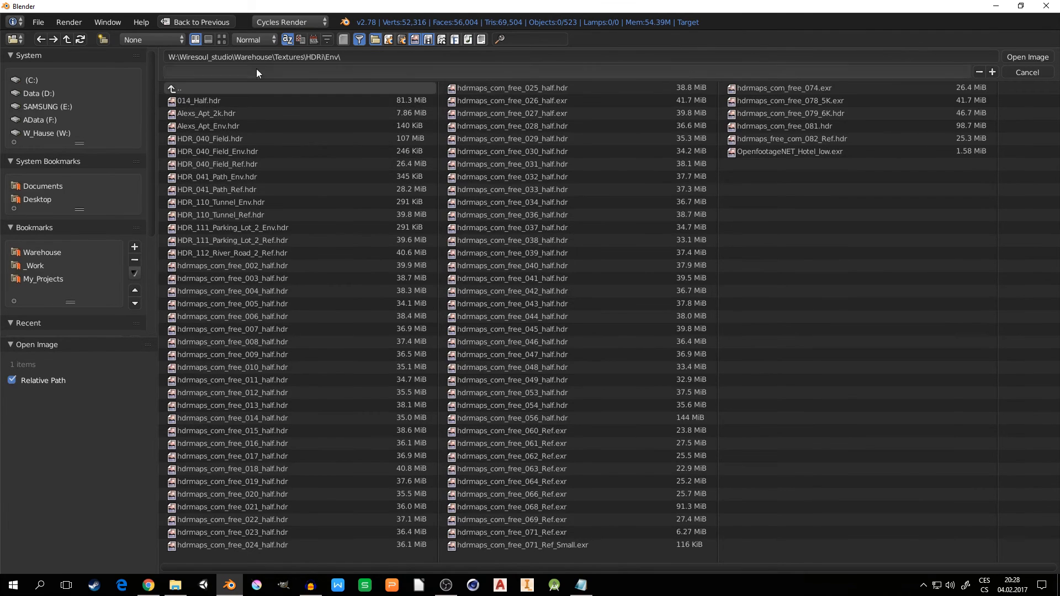
{"action": "left_click", "coordinate": [221, 39]}
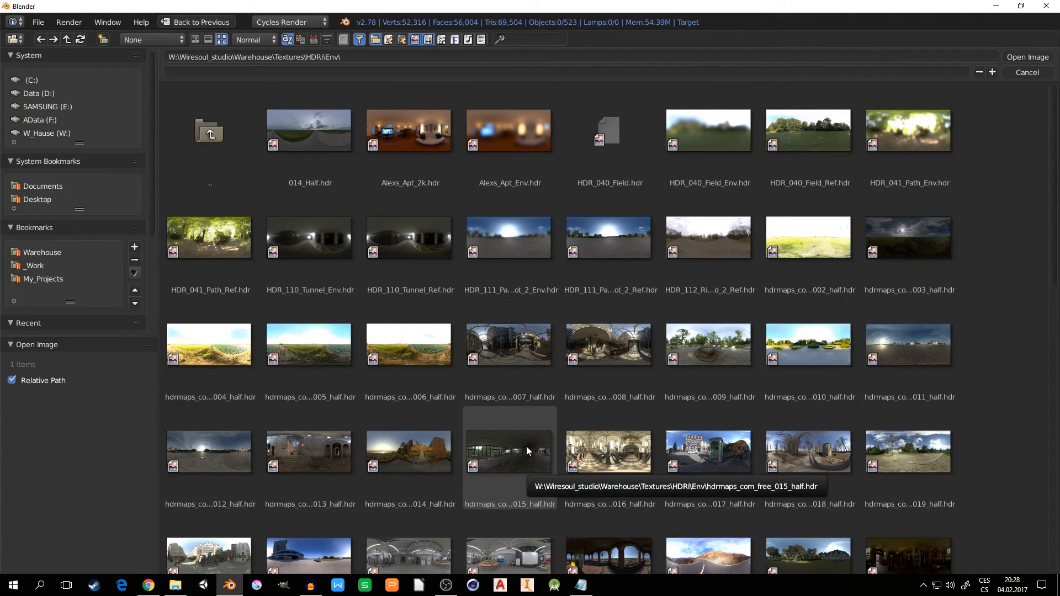
Step: Load HDR_110_Tunnel_Ref.hdr as the Environment Texture's image
{"action": "scroll", "coordinate": [601, 378], "scroll_direction": "down", "scroll_amount": 1}
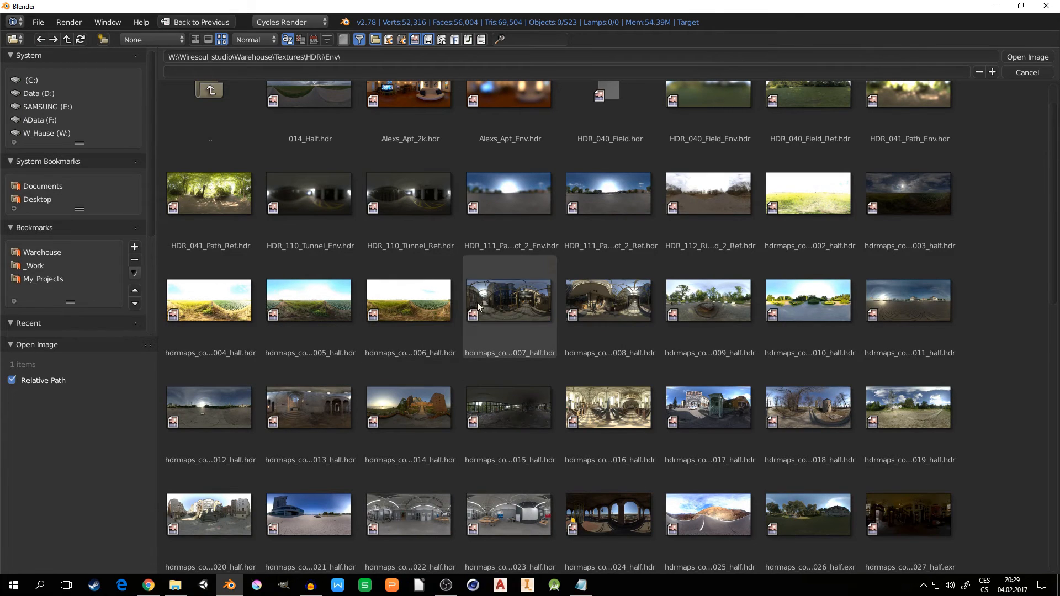
{"action": "left_click", "coordinate": [416, 194]}
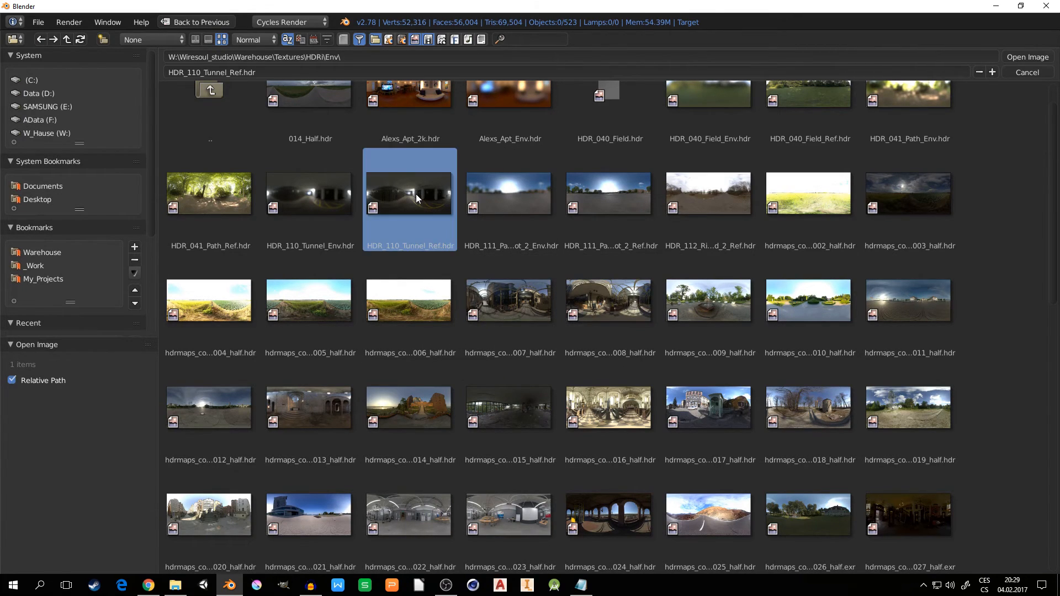
{"action": "left_click", "coordinate": [1027, 57]}
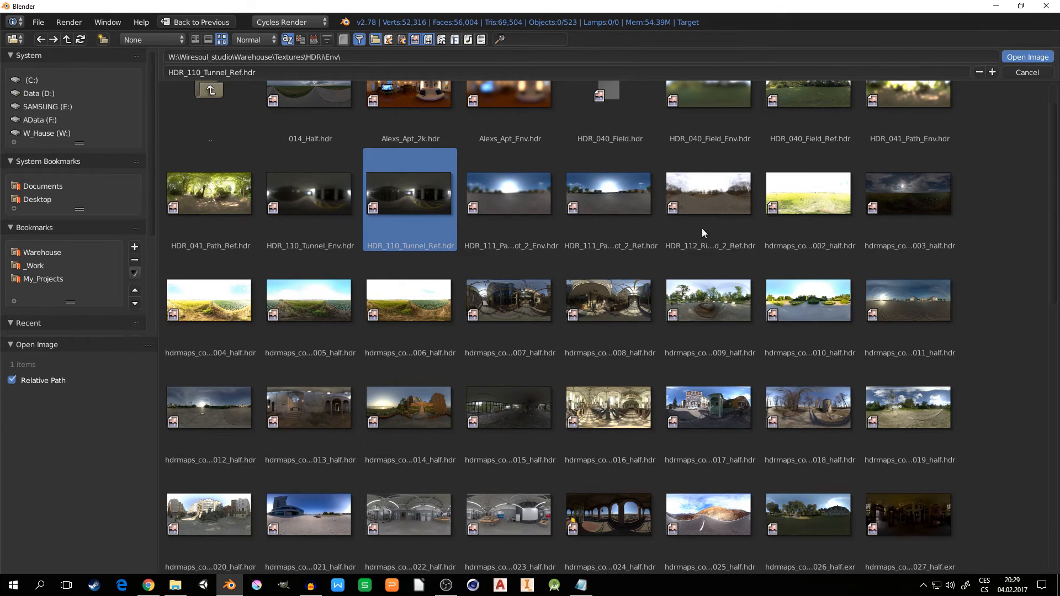
{"action": "left_click", "coordinate": [1031, 57]}
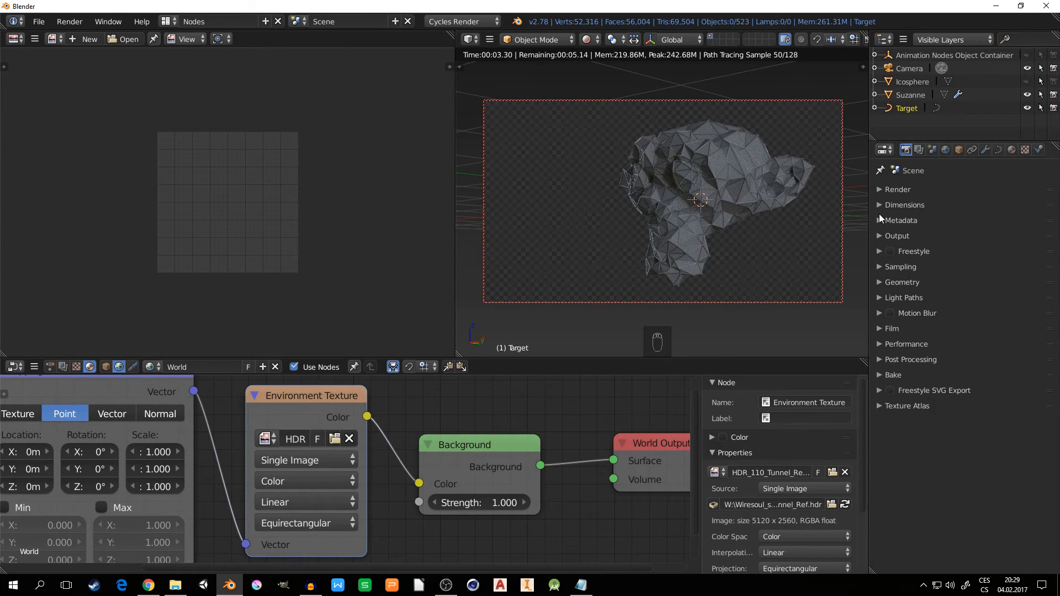
Step: Raise the render's Film exposure to 2.30
{"action": "left_click", "coordinate": [877, 329]}
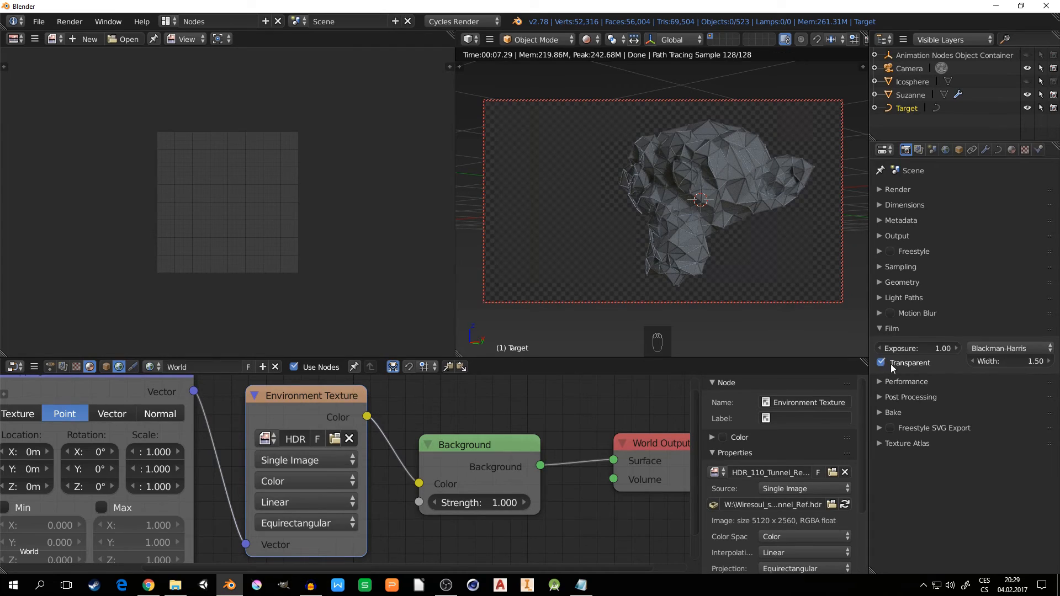
{"action": "left_click_drag", "start_coordinate": [946, 350], "coordinate": [998, 350]}
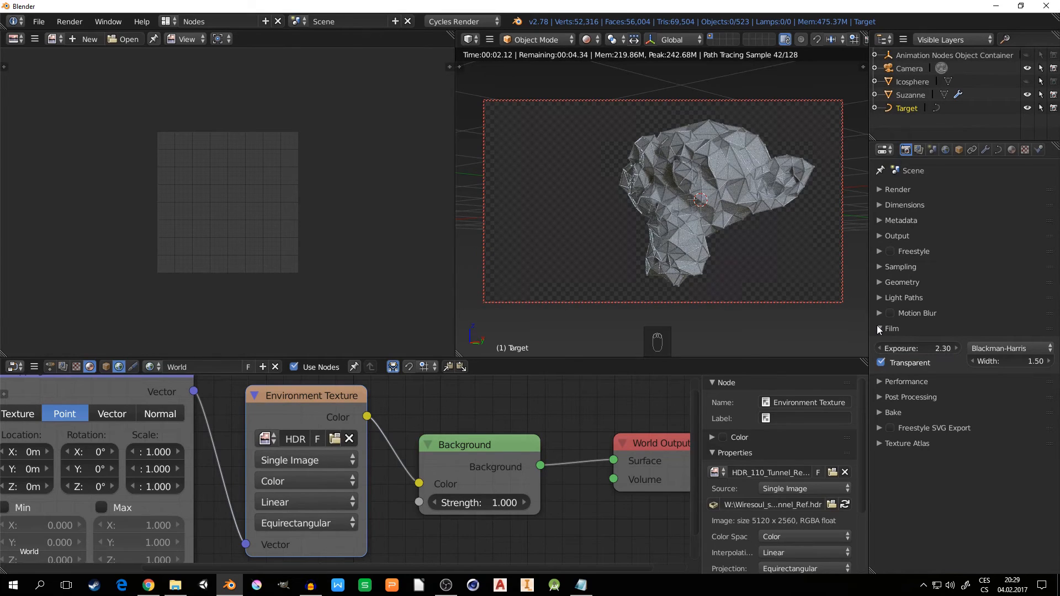
{"action": "left_click", "coordinate": [879, 329]}
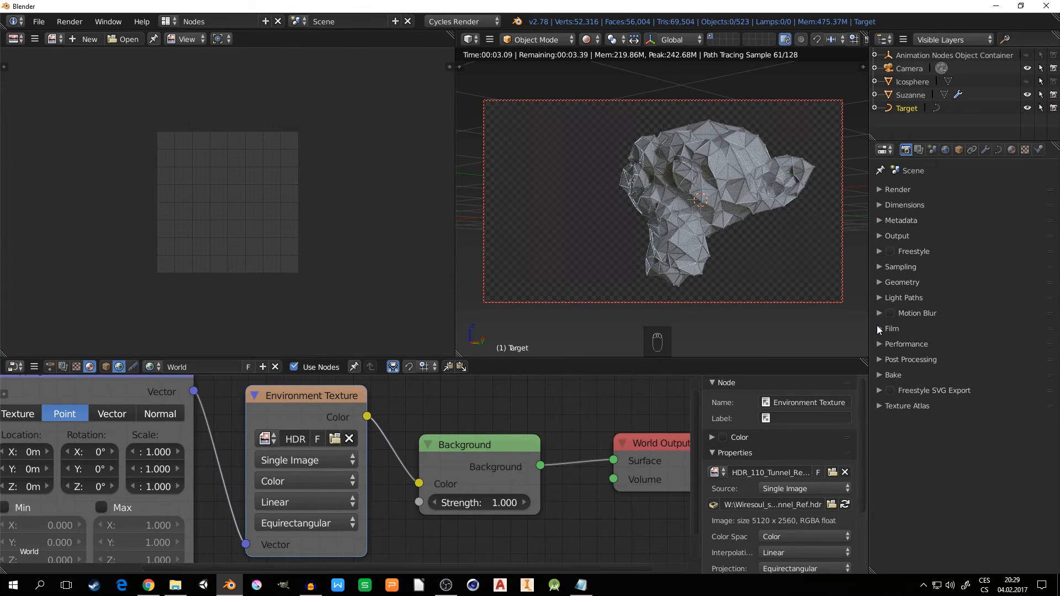
Step: Return to the object's material nodes and lower the Glossy BSDF's roughness to 0.023
{"action": "left_click", "coordinate": [106, 367]}
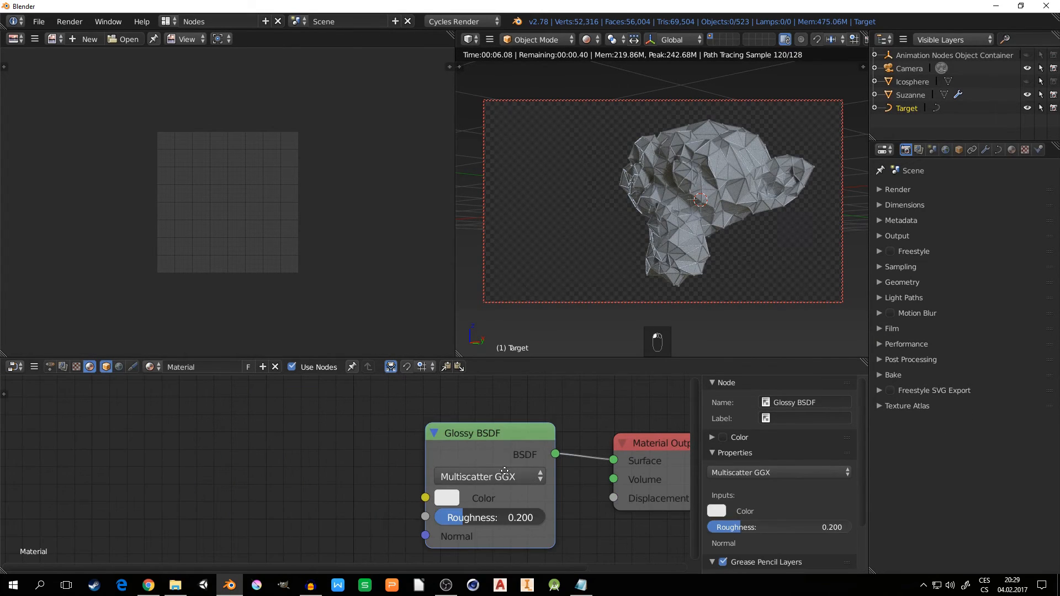
{"action": "middle_click_drag", "start_coordinate": [504, 470], "coordinate": [467, 420]}
{"action": "middle_click_drag", "start_coordinate": [386, 447], "coordinate": [452, 448]}
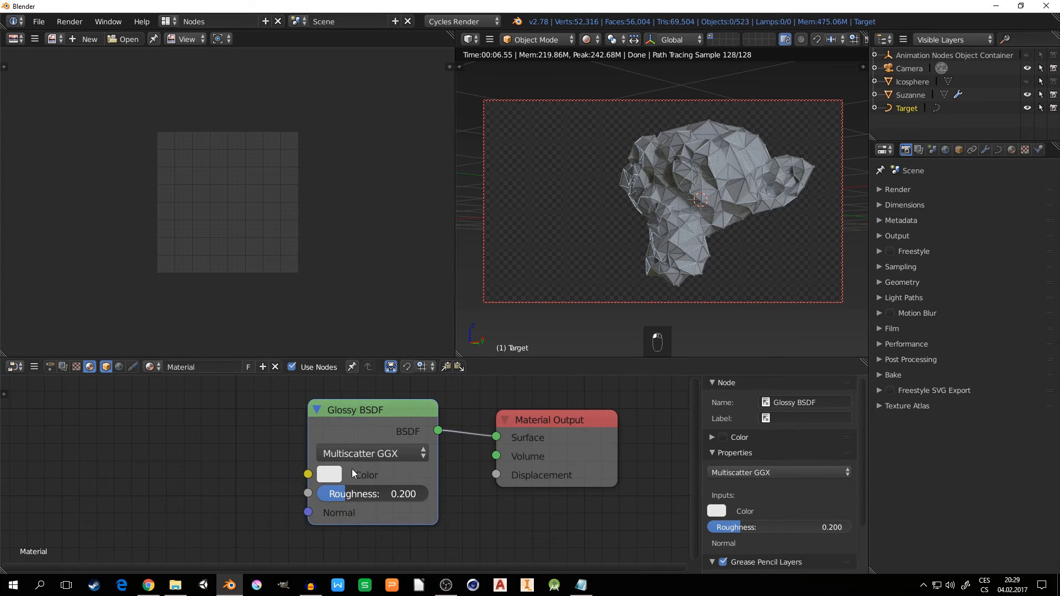
{"action": "middle_click_drag", "start_coordinate": [340, 496], "coordinate": [407, 494]}
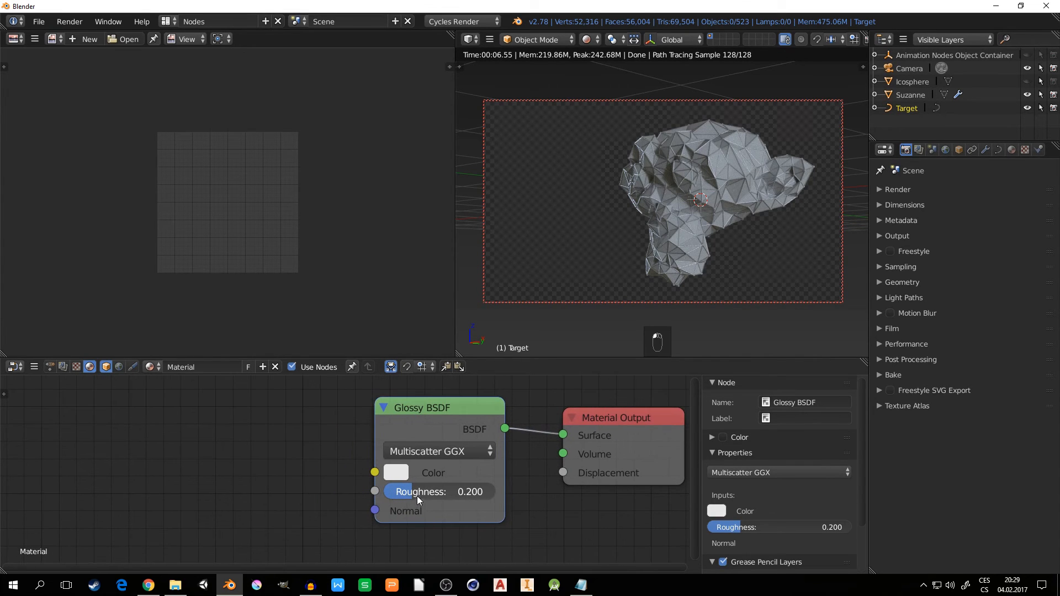
{"action": "mouse_move", "coordinate": [407, 493]}
{"action": "left_mouse_down"}
{"action": "mouse_move", "coordinate": [423, 493]}
{"action": "mouse_move", "coordinate": [387, 494]}
{"action": "left_mouse_up"}
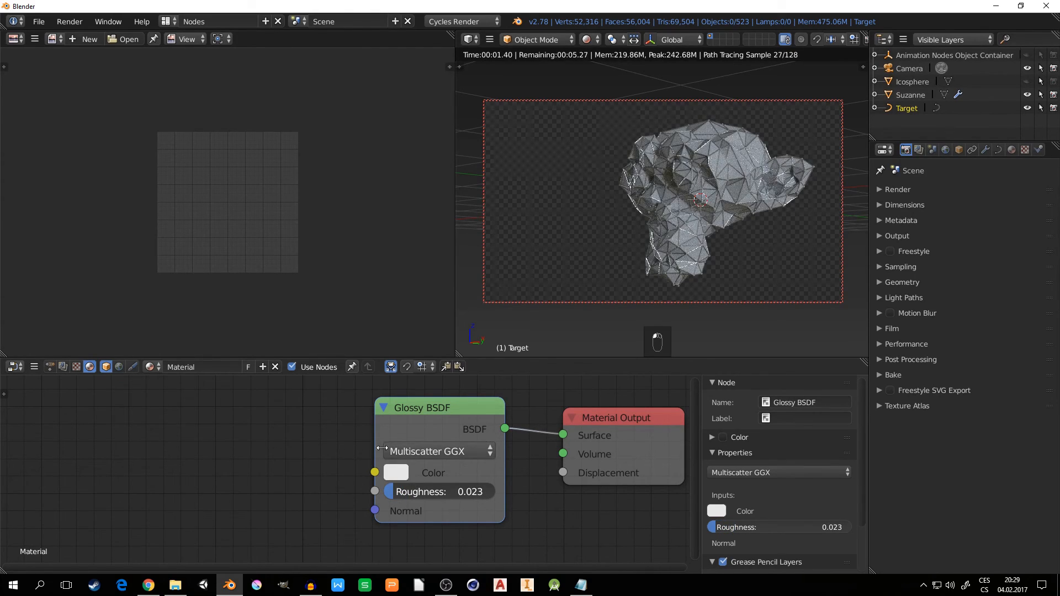
Step: Add a Noise Texture node to the left of the Glossy BSDF and set its Detail to 16
{"action": "scroll", "coordinate": [253, 462], "scroll_direction": "down", "scroll_amount": 4}
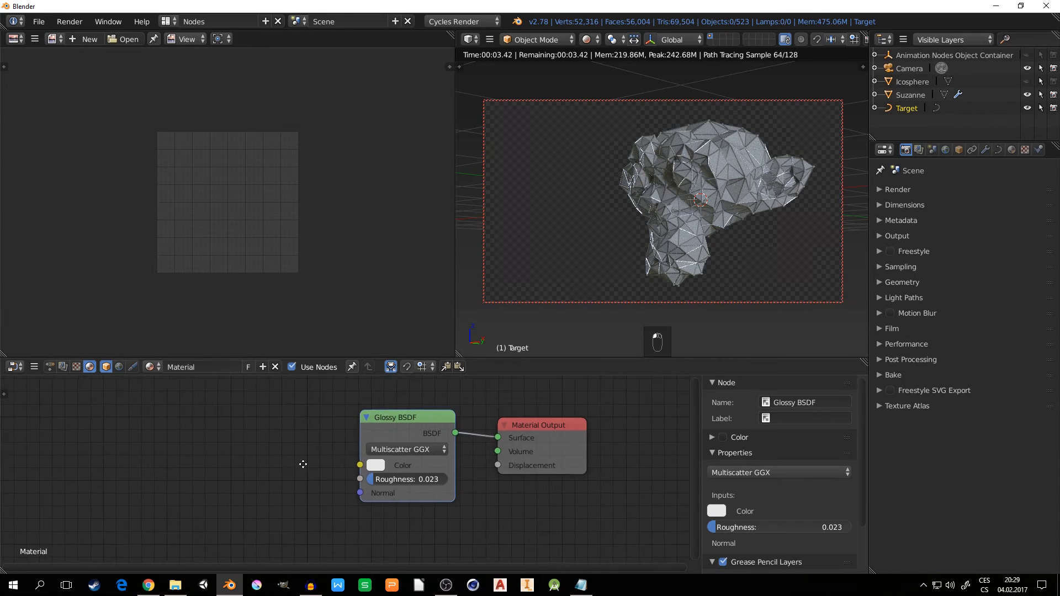
{"action": "left_click_drag", "start_coordinate": [439, 480], "coordinate": [361, 487]}
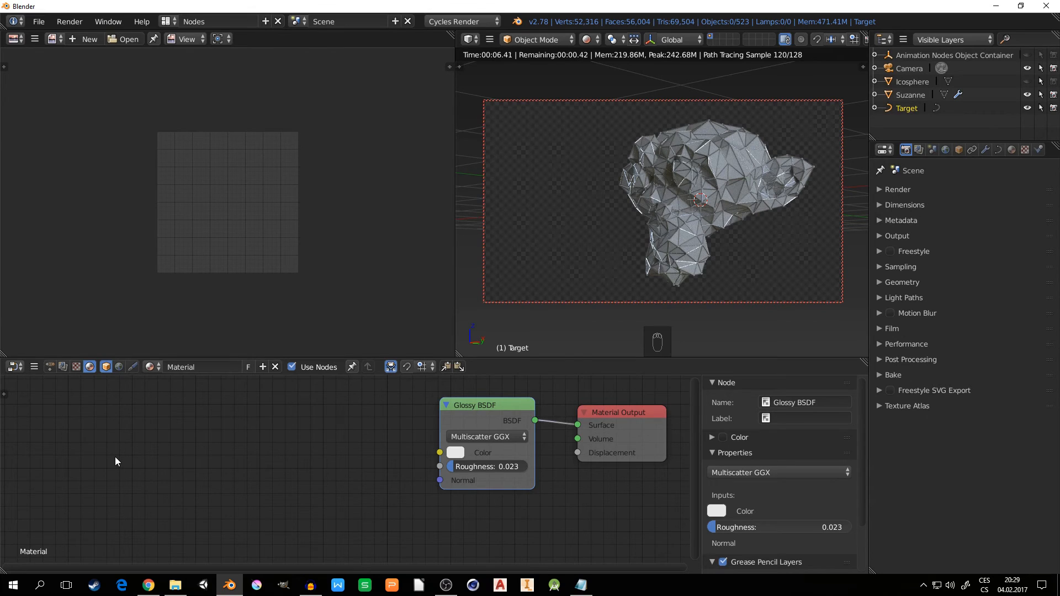
{"action": "key", "text": "shift+a"}
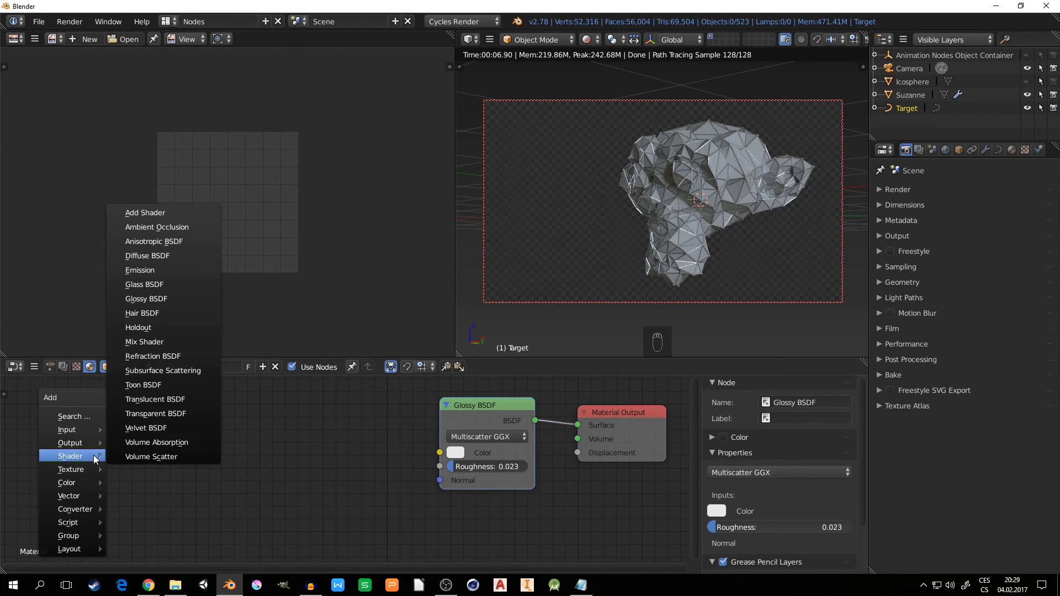
{"action": "mouse_move", "coordinate": [70, 468]}
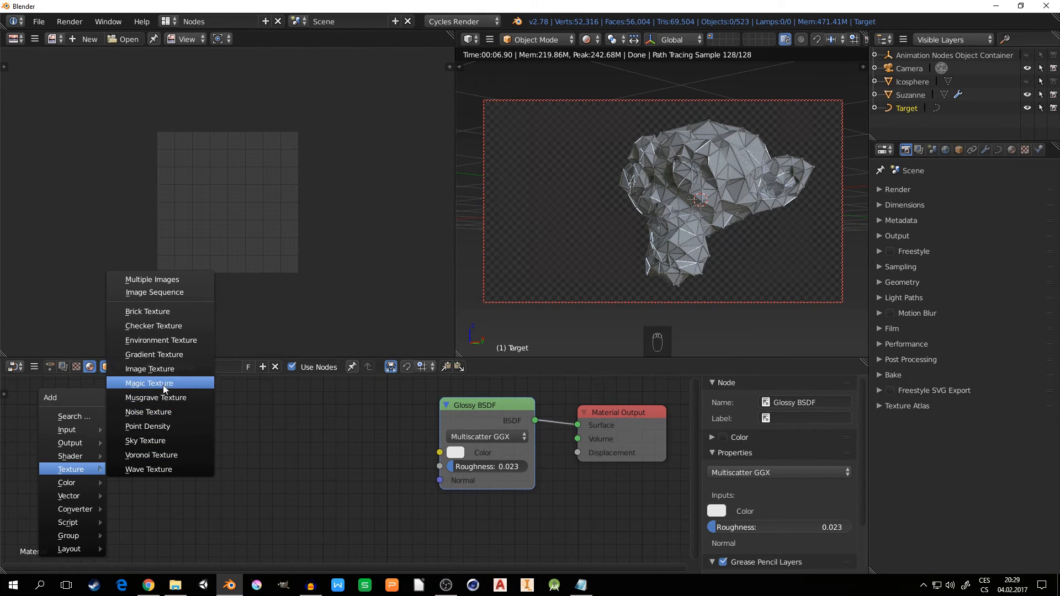
{"action": "left_click", "coordinate": [160, 416]}
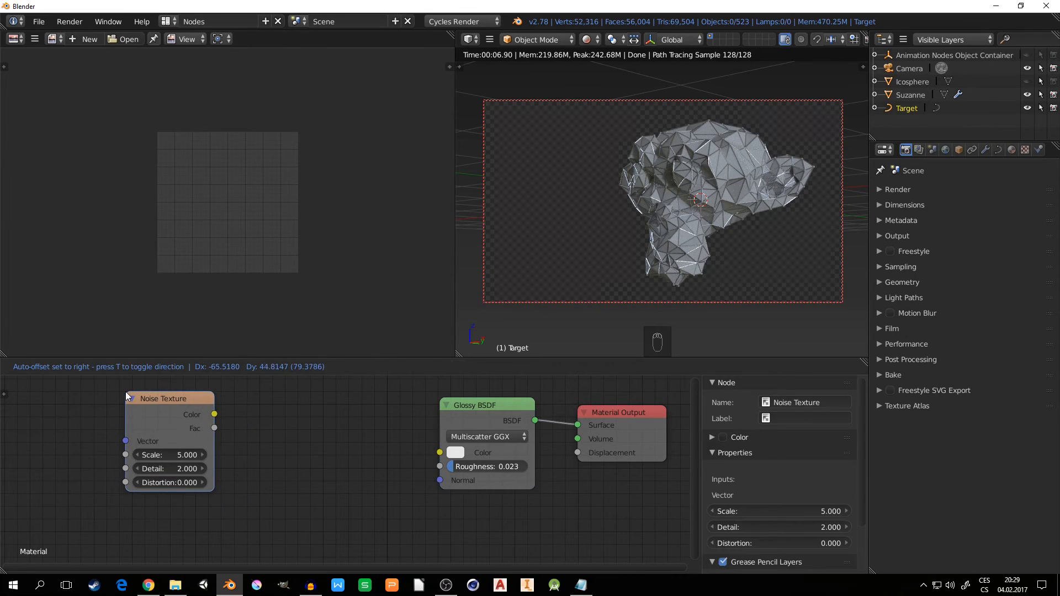
{"action": "left_click", "coordinate": [124, 392]}
{"action": "left_click_drag", "start_coordinate": [176, 466], "coordinate": [215, 466]}
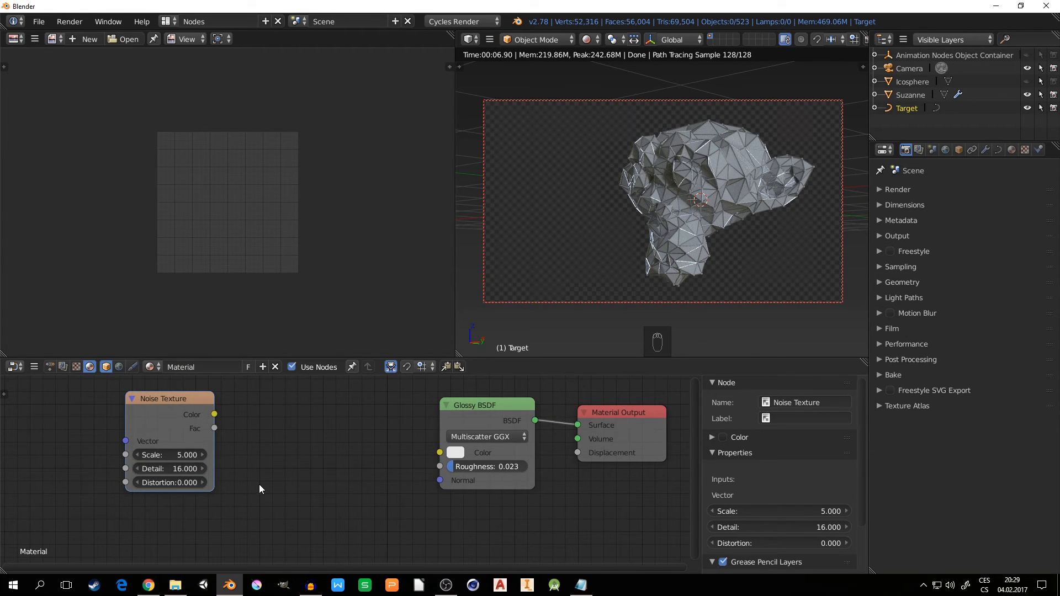
Step: Duplicate the Noise Texture node below the original and set the copy's Scale to 64
{"action": "middle_click_drag", "start_coordinate": [175, 436], "coordinate": [196, 424]}
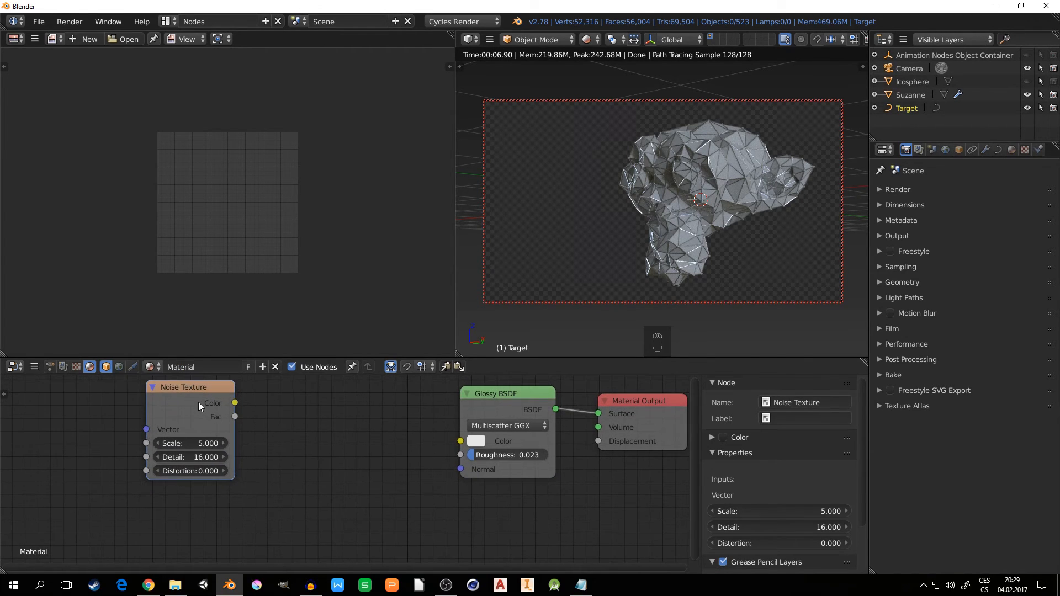
{"action": "key", "text": "shift+d"}
{"action": "left_click", "coordinate": [181, 509]}
{"action": "middle_click_drag", "start_coordinate": [200, 543], "coordinate": [201, 511]}
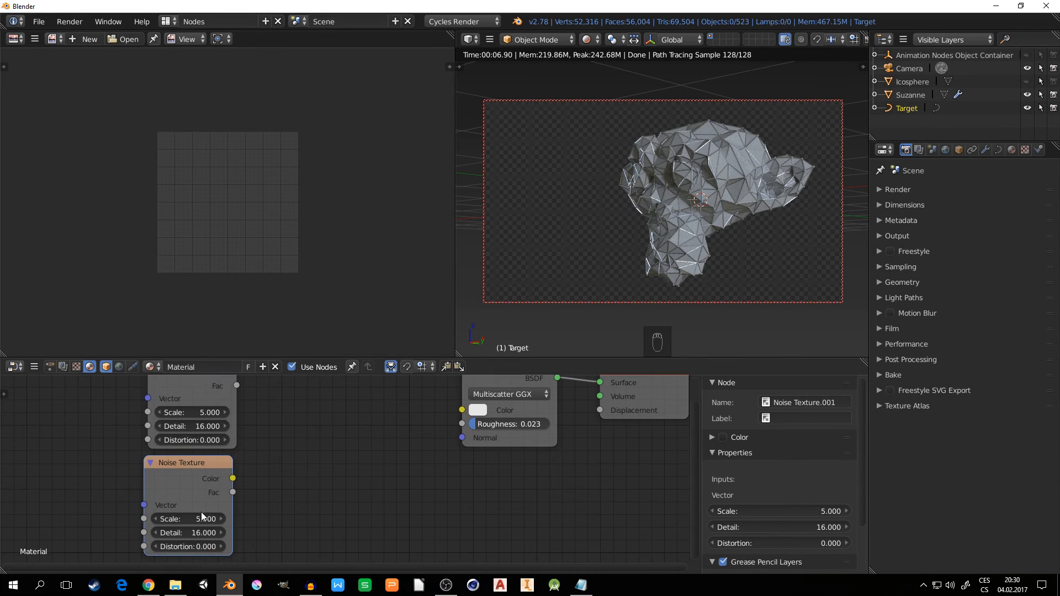
{"action": "left_click", "coordinate": [194, 515]}
{"action": "type", "text": "64"}
{"action": "key", "text": "Return"}
Step: Add a Mix color node beside the noise nodes and connect their Fac outputs to its Color1 and Color2
{"action": "middle_click_drag", "start_coordinate": [309, 475], "coordinate": [246, 499]}
{"action": "key", "text": "shift+a"}
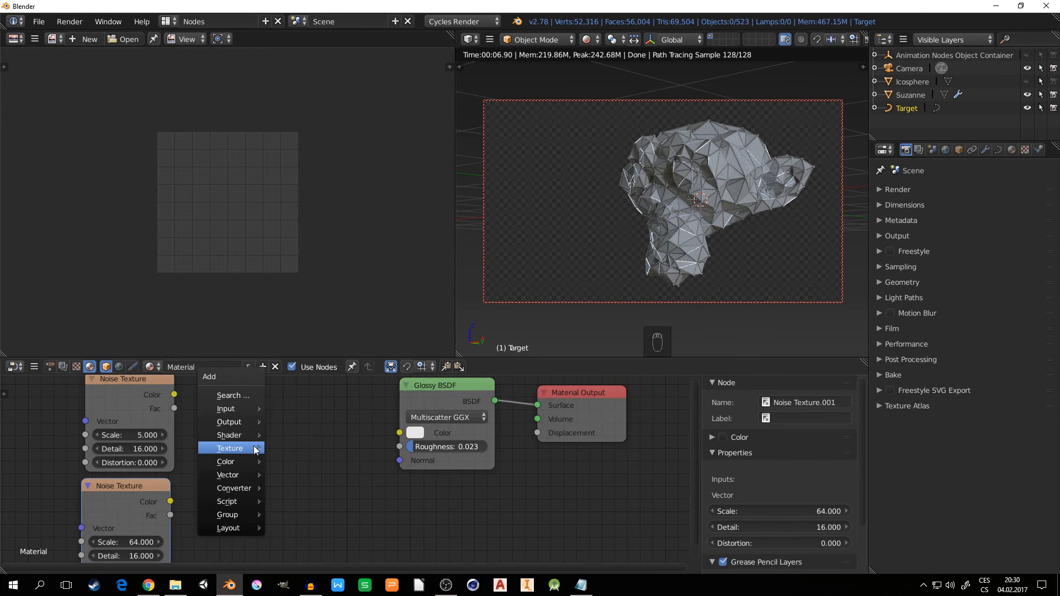
{"action": "mouse_move", "coordinate": [244, 450]}
{"action": "left_click", "coordinate": [306, 533]}
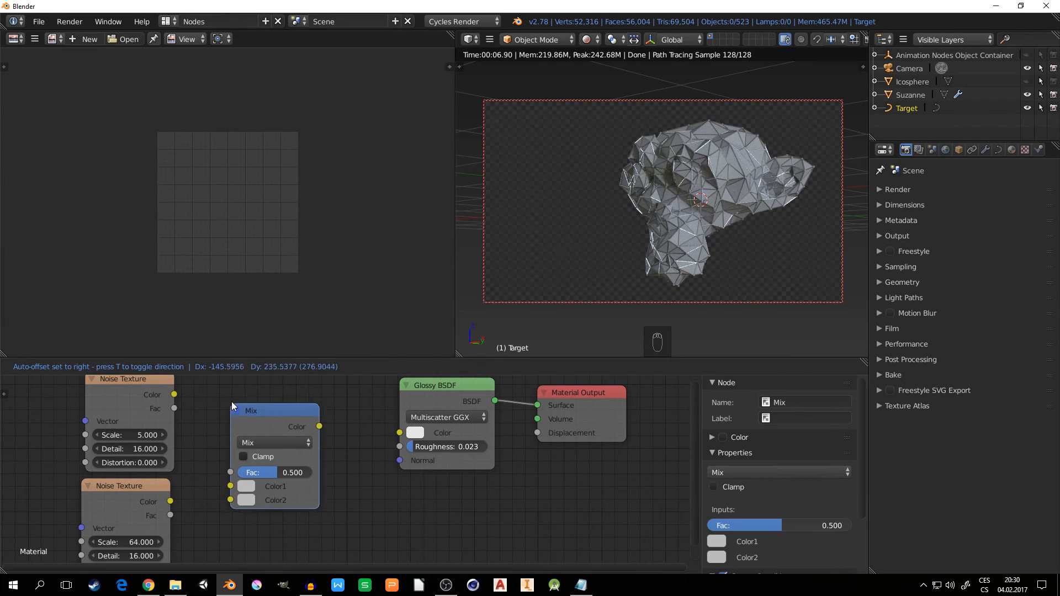
{"action": "left_click", "coordinate": [231, 403]}
{"action": "left_click_drag", "start_coordinate": [177, 406], "coordinate": [234, 484]}
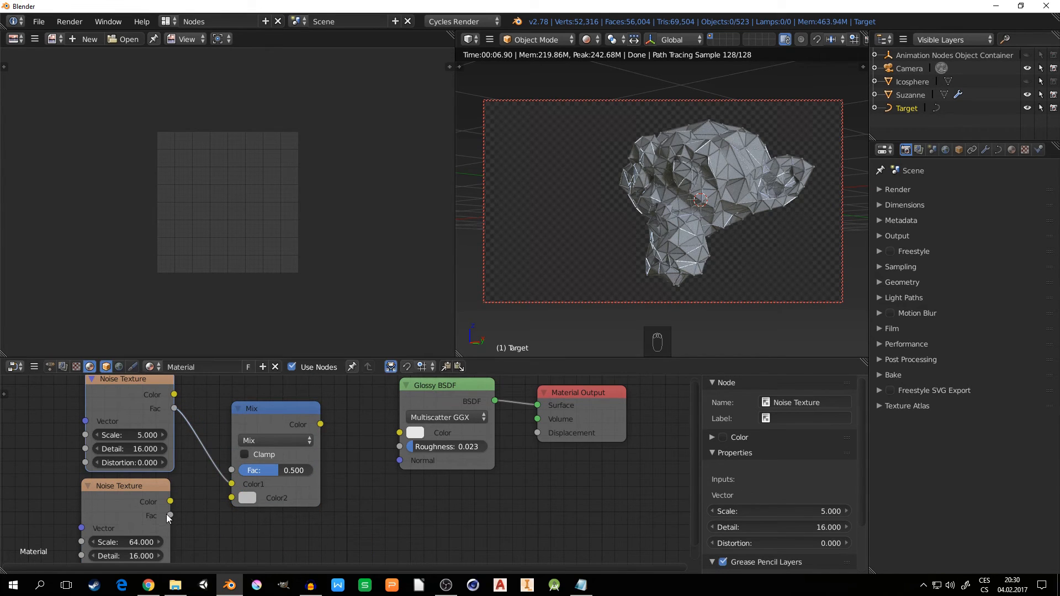
{"action": "left_click_drag", "start_coordinate": [167, 514], "coordinate": [227, 504]}
{"action": "left_click_drag", "start_coordinate": [277, 419], "coordinate": [235, 414]}
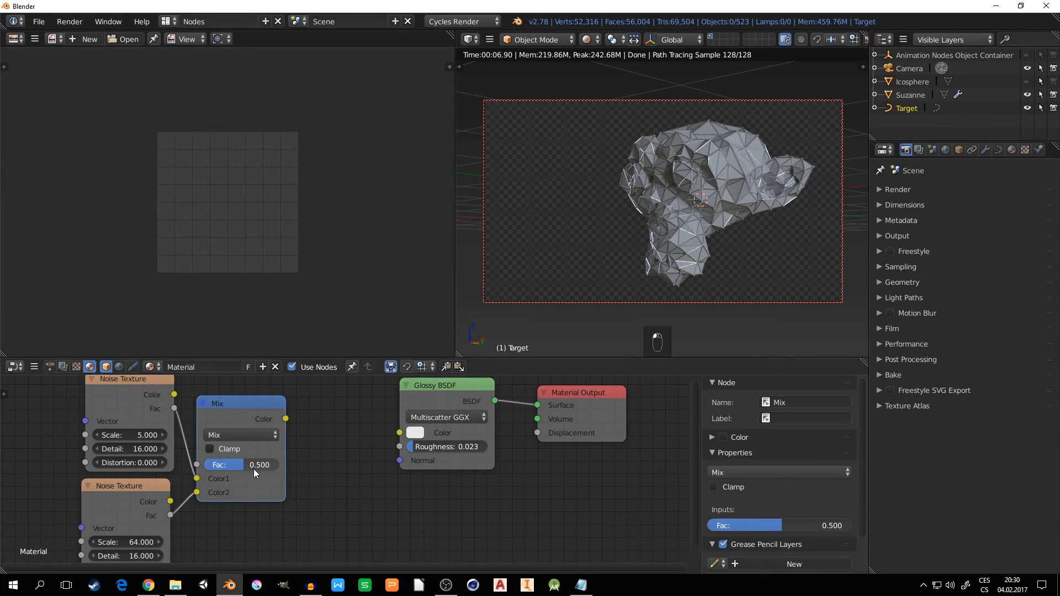
Step: Add a Bump node between the Mix and Glossy BSDF nodes and connect the Mix Color output to its Height
{"action": "middle_click_drag", "start_coordinate": [260, 466], "coordinate": [201, 463]}
{"action": "left_click_drag", "start_coordinate": [227, 416], "coordinate": [263, 456]}
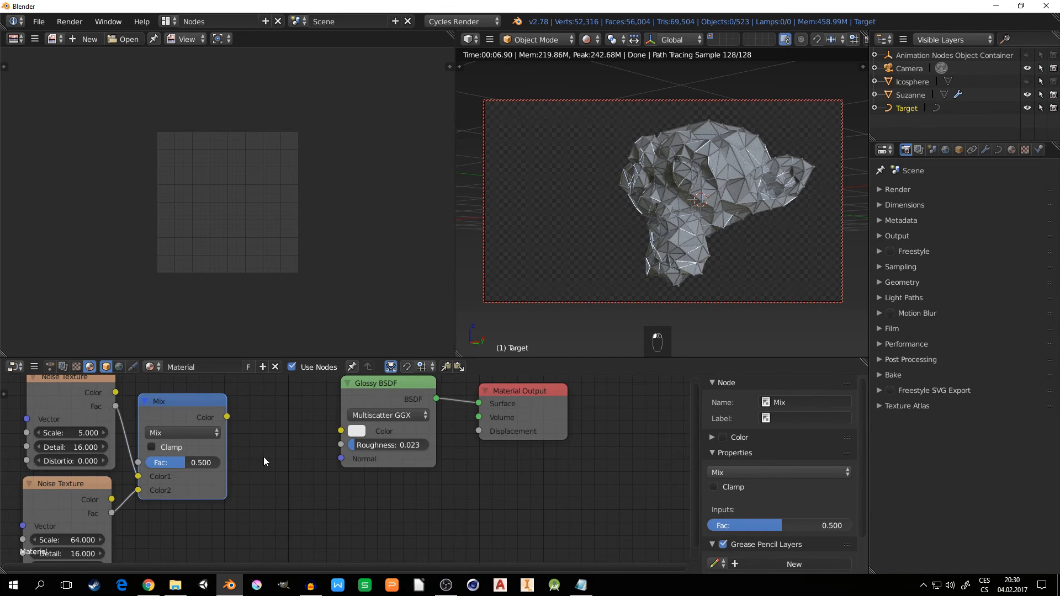
{"action": "key", "text": "shift+a"}
{"action": "mouse_move", "coordinate": [242, 437]}
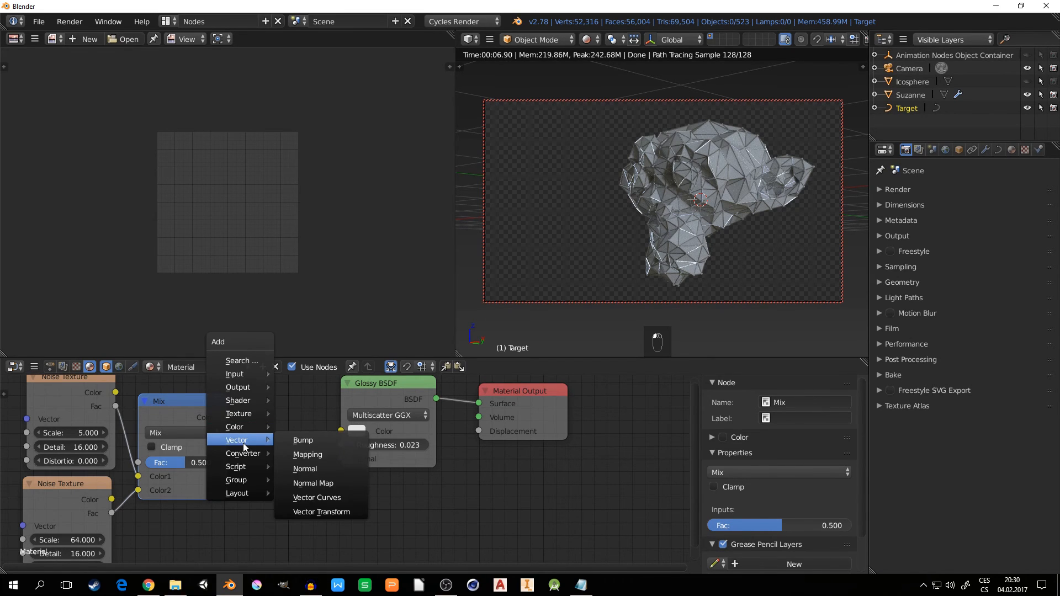
{"action": "left_click", "coordinate": [301, 442]}
{"action": "left_click", "coordinate": [236, 393]}
{"action": "left_click_drag", "start_coordinate": [226, 416], "coordinate": [242, 475]}
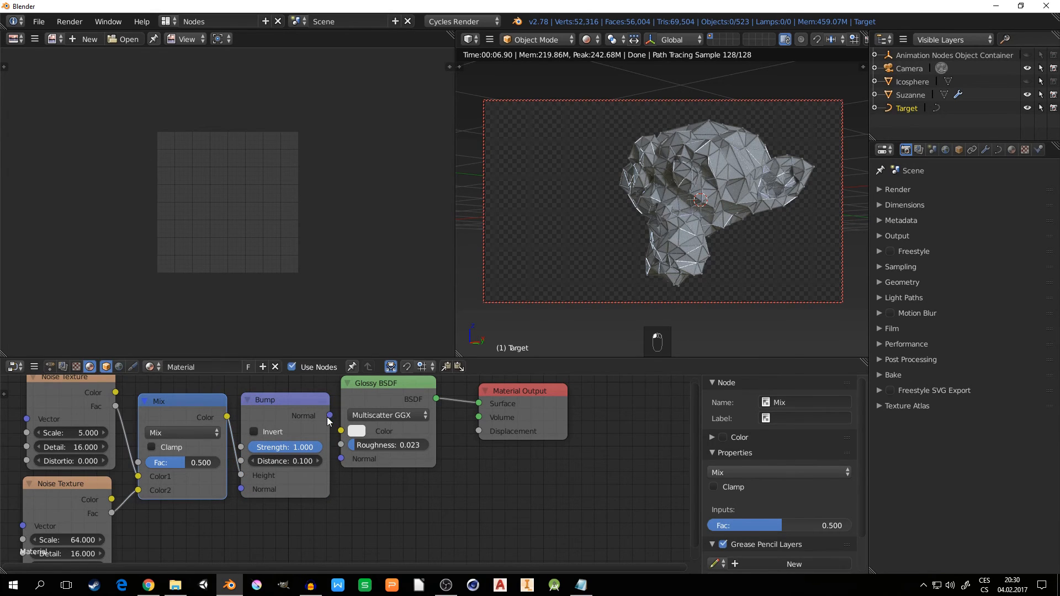
{"action": "left_click_drag", "start_coordinate": [330, 416], "coordinate": [349, 459]}
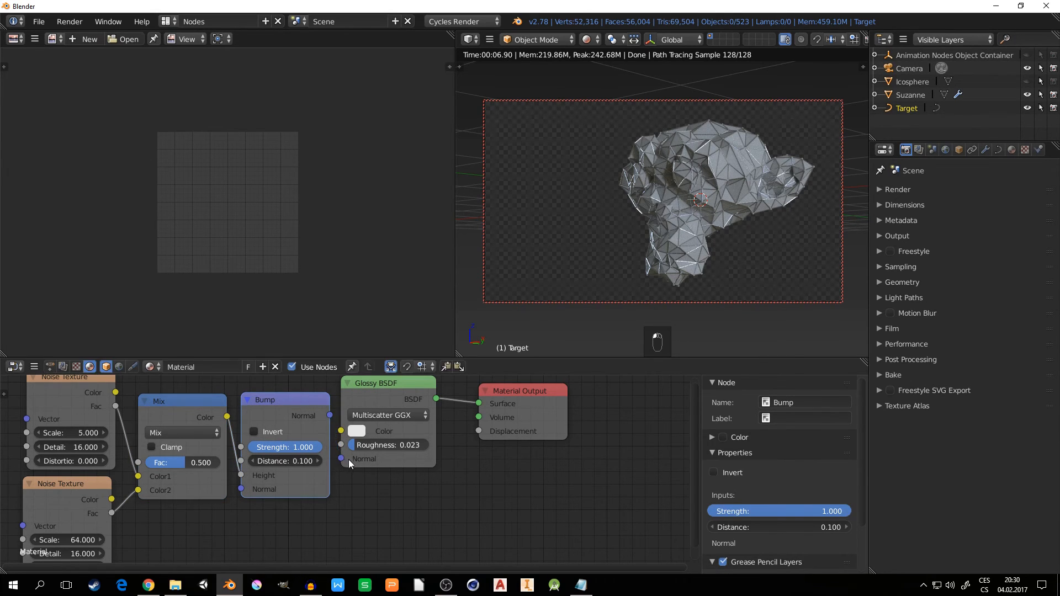
Step: Move the noise, Mix and Bump nodes away from the Glossy BSDF and connect Bump's Normal to the Glossy BSDF's Normal
{"action": "middle_click_drag", "start_coordinate": [193, 402], "coordinate": [301, 428]}
{"action": "left_click", "coordinate": [301, 428], "text": "shift"}
{"action": "left_click", "coordinate": [193, 406], "text": "shift"}
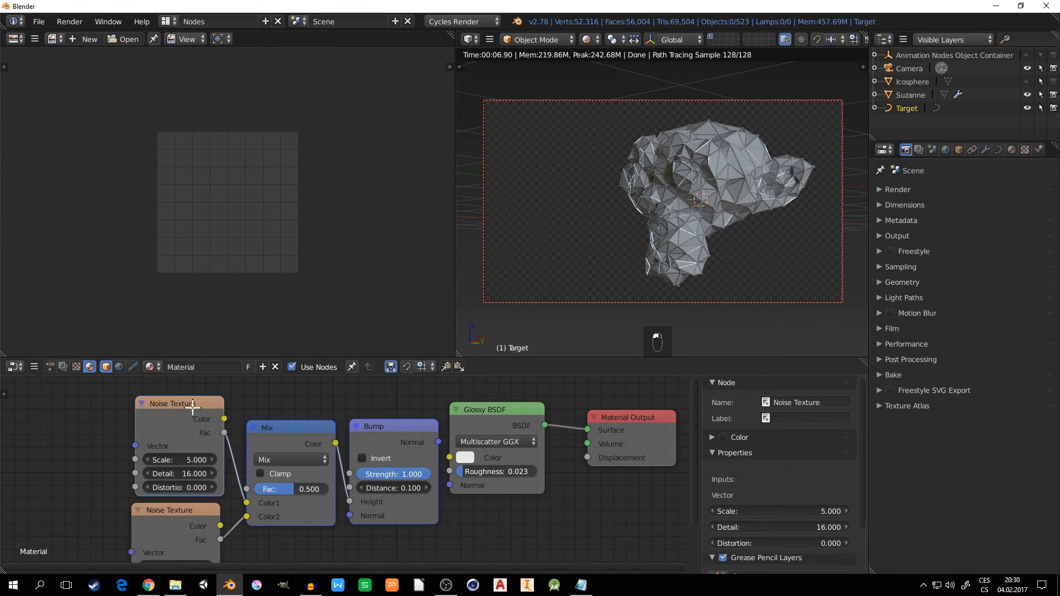
{"action": "left_click", "coordinate": [169, 525], "text": "shift"}
{"action": "key", "text": "g"}
{"action": "left_click", "coordinate": [172, 491]}
{"action": "left_click_drag", "start_coordinate": [356, 429], "coordinate": [450, 486]}
Step: Space the Bump node evenly between the Mix and Glossy BSDF nodes and set its Distance to 0.01
{"action": "left_click_drag", "start_coordinate": [297, 415], "coordinate": [343, 416]}
{"action": "key", "text": "g"}
{"action": "key", "text": "g"}
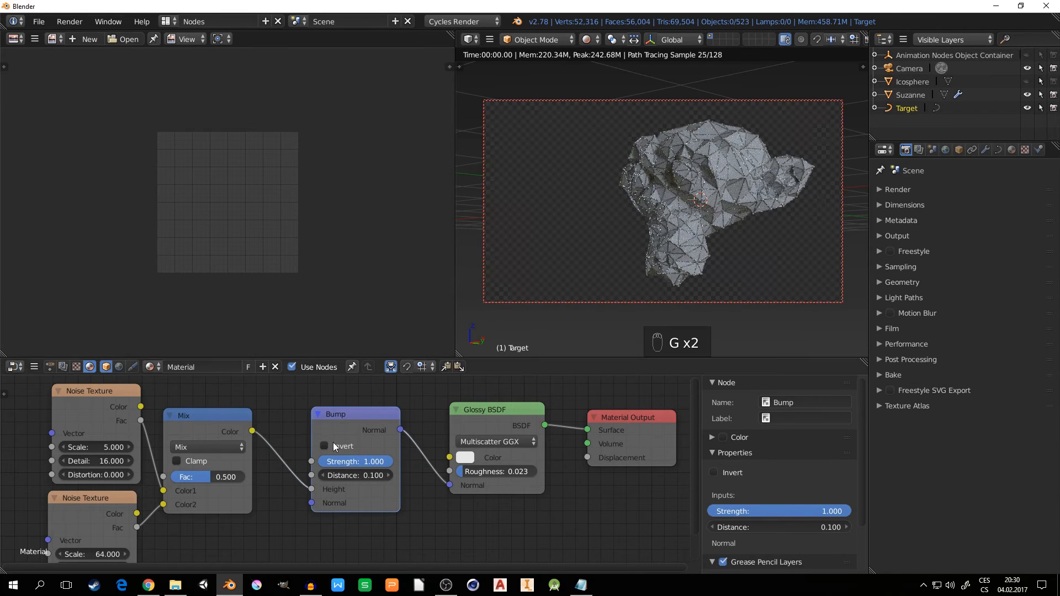
{"action": "left_click", "coordinate": [364, 473]}
{"action": "type", "text": ".01"}
{"action": "key", "text": "Return"}
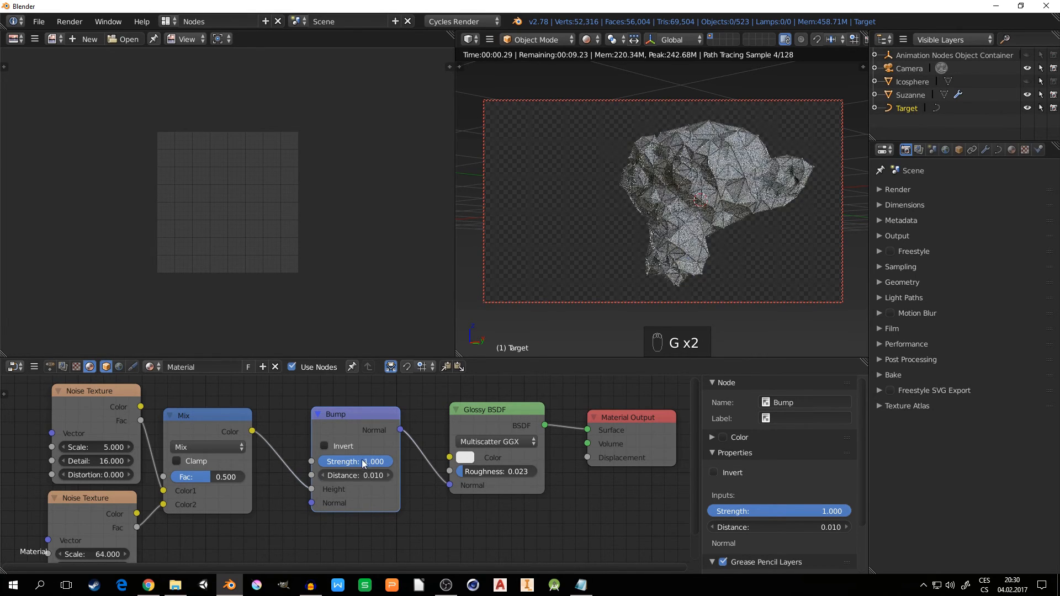
Step: Set the Bump node's Strength to 0.1 and rename the material as Metal
{"action": "left_click", "coordinate": [361, 460]}
{"action": "type", "text": ".1"}
{"action": "key", "text": "Return"}
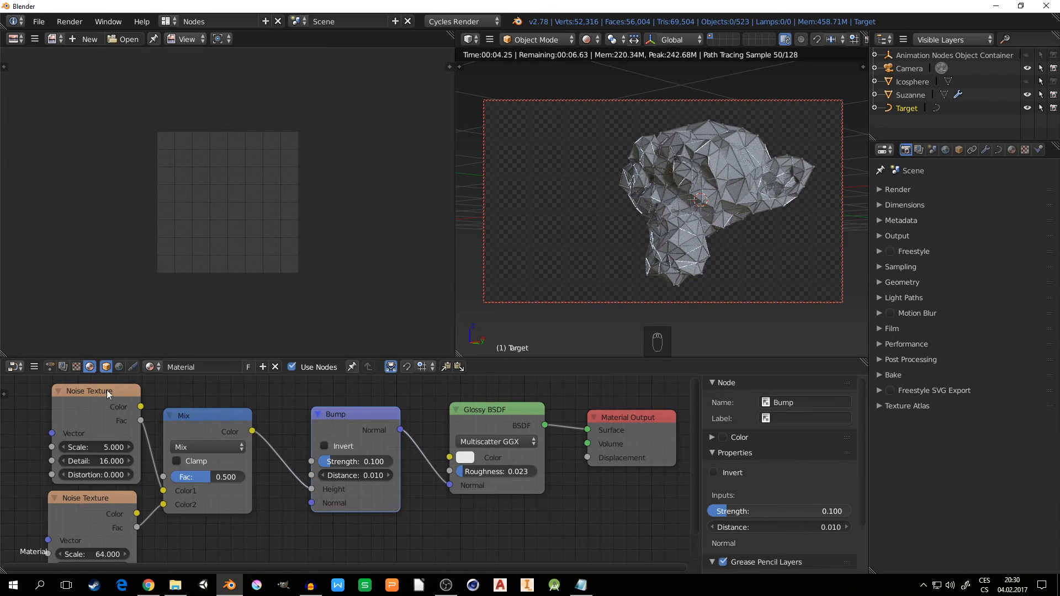
{"action": "left_click", "coordinate": [196, 367]}
{"action": "type", "text": "Me"}
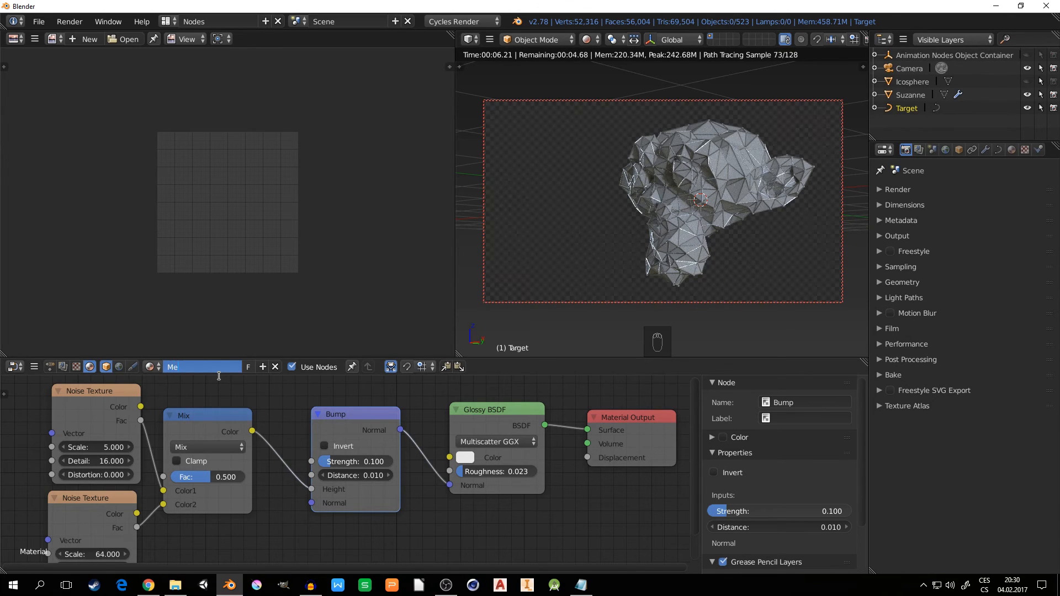
{"action": "type", "text": "tal"}
{"action": "key", "text": "Return"}
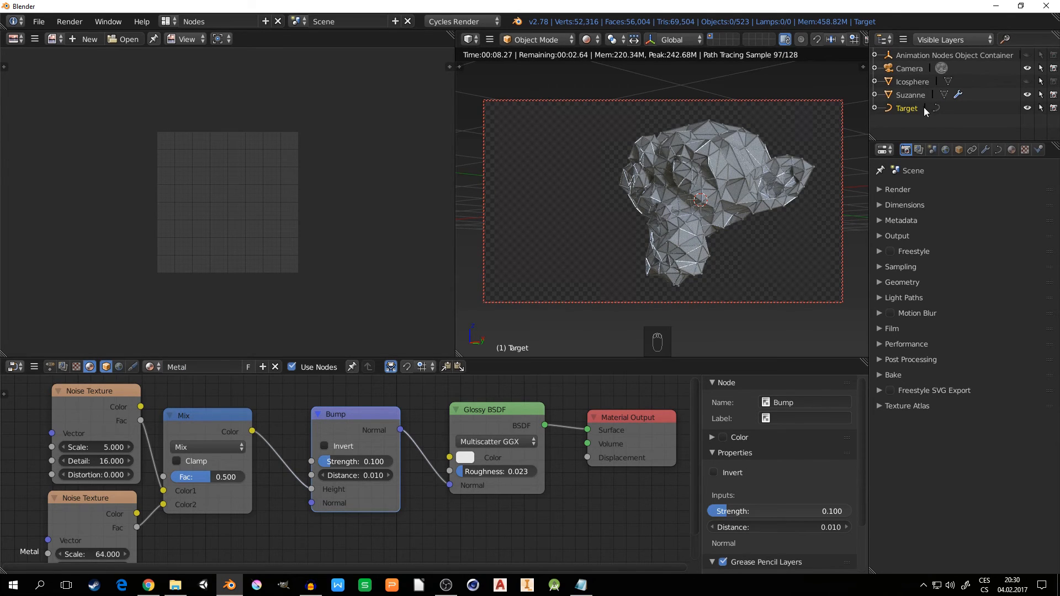
Step: Assign the existing Metal material to the Icosphere and show its mesh data settings
{"action": "left_click", "coordinate": [906, 82]}
{"action": "left_click", "coordinate": [153, 366]}
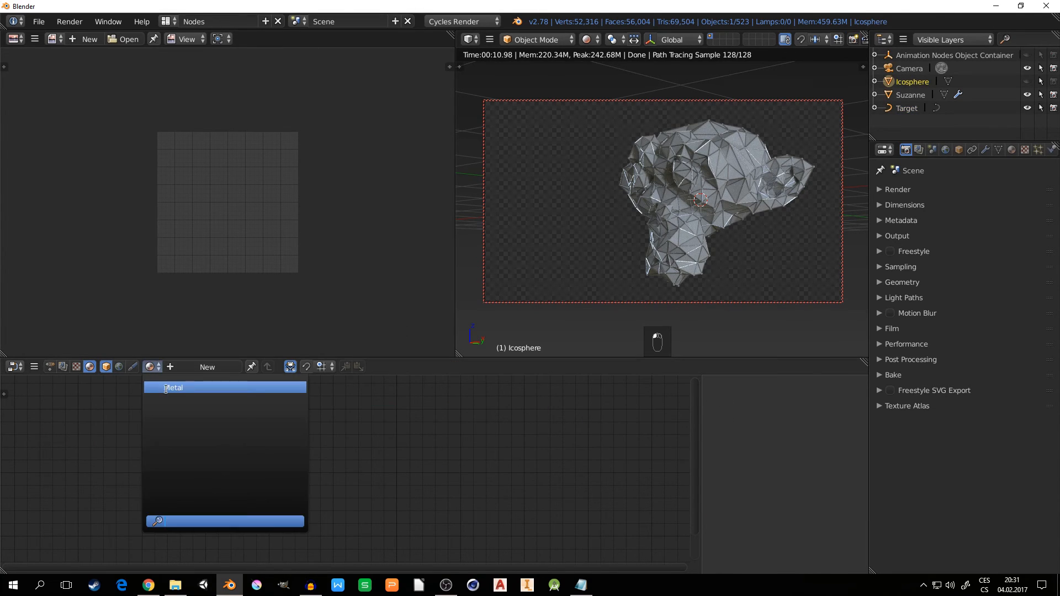
{"action": "left_click", "coordinate": [166, 389]}
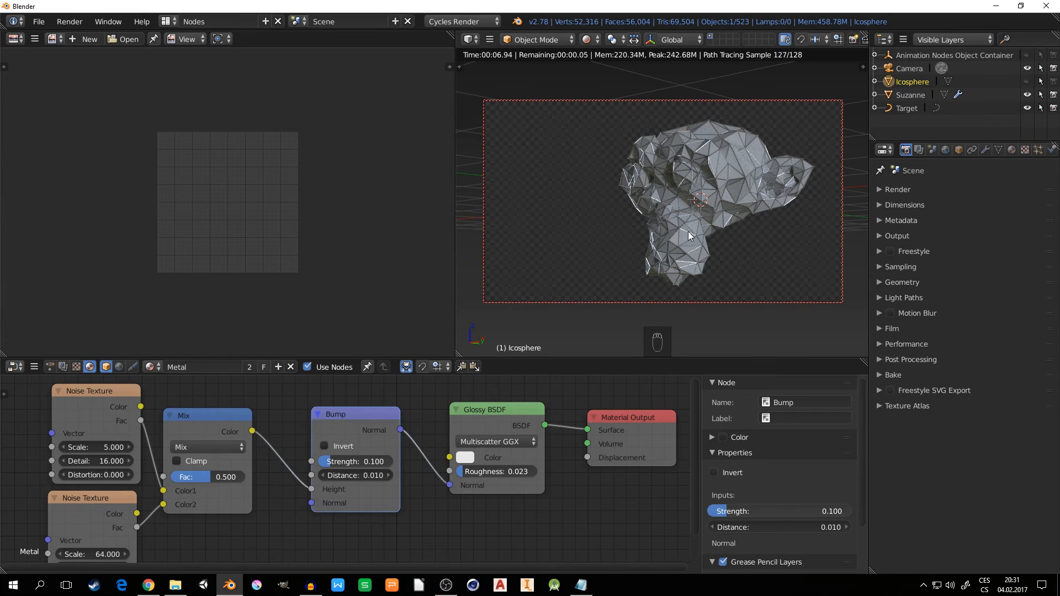
{"action": "left_click", "coordinate": [998, 150]}
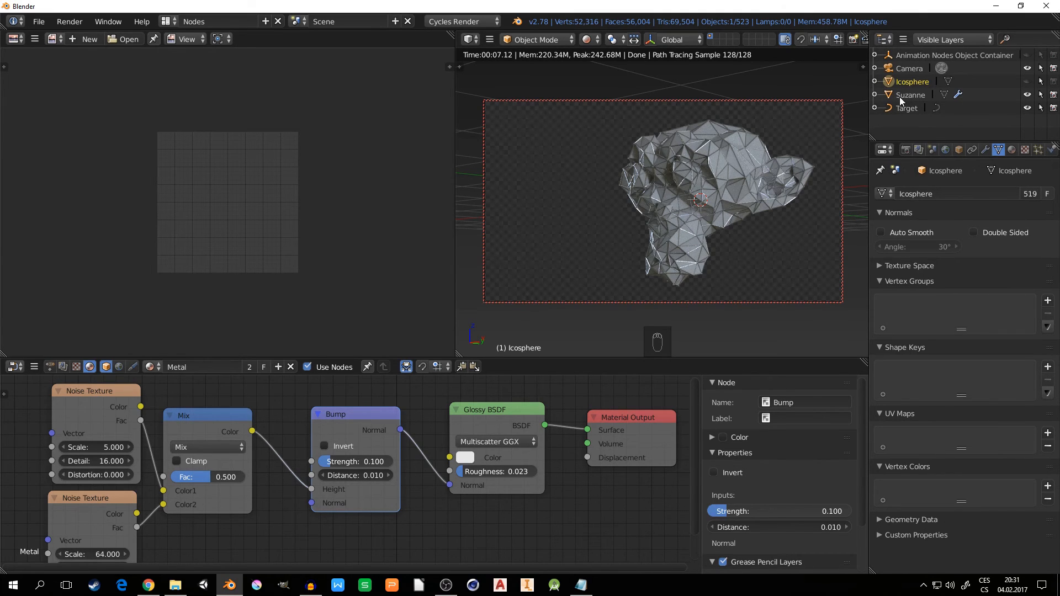
Step: Create a new material on Suzanne and delete its default Diffuse BSDF node
{"action": "left_click", "coordinate": [916, 95]}
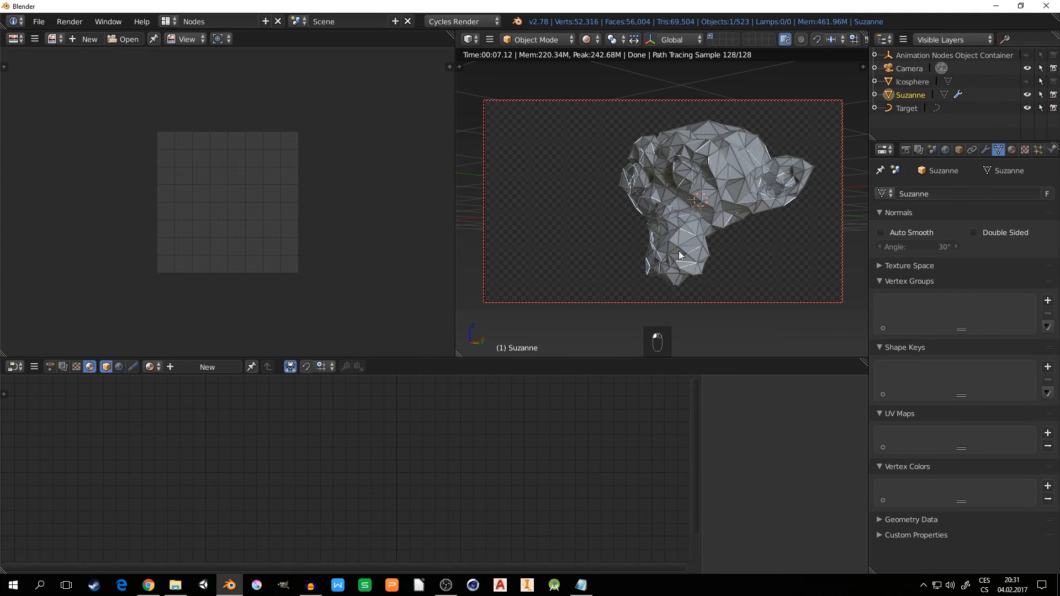
{"action": "left_click", "coordinate": [186, 367]}
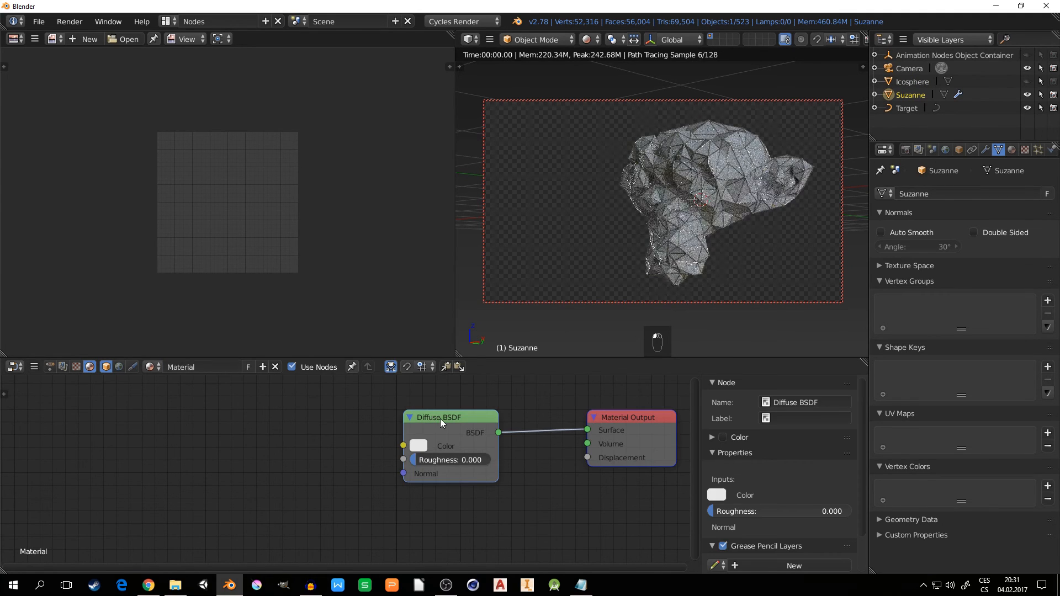
{"action": "key", "text": "x"}
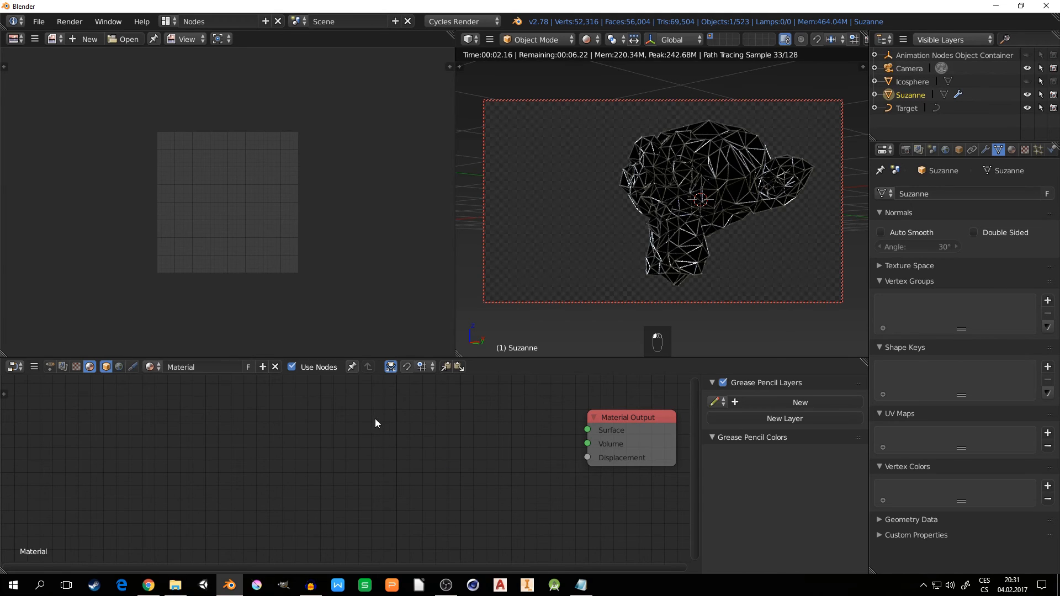
Step: Add the Dielectric group node before the Material Output and connect its BSDF output to Surface
{"action": "key", "text": "shift+a"}
{"action": "mouse_move", "coordinate": [362, 469]}
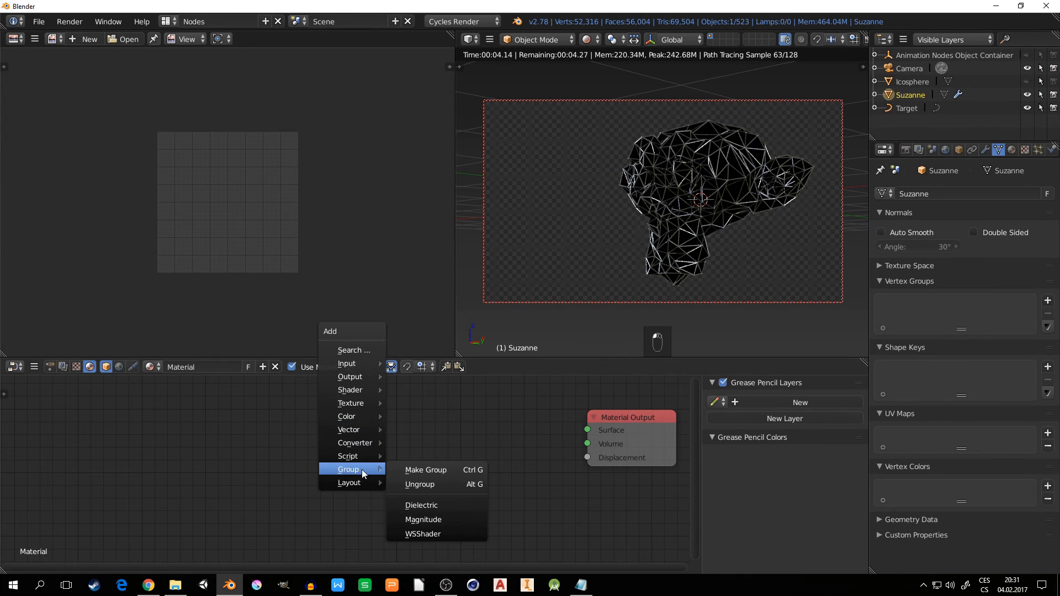
{"action": "left_click", "coordinate": [426, 504]}
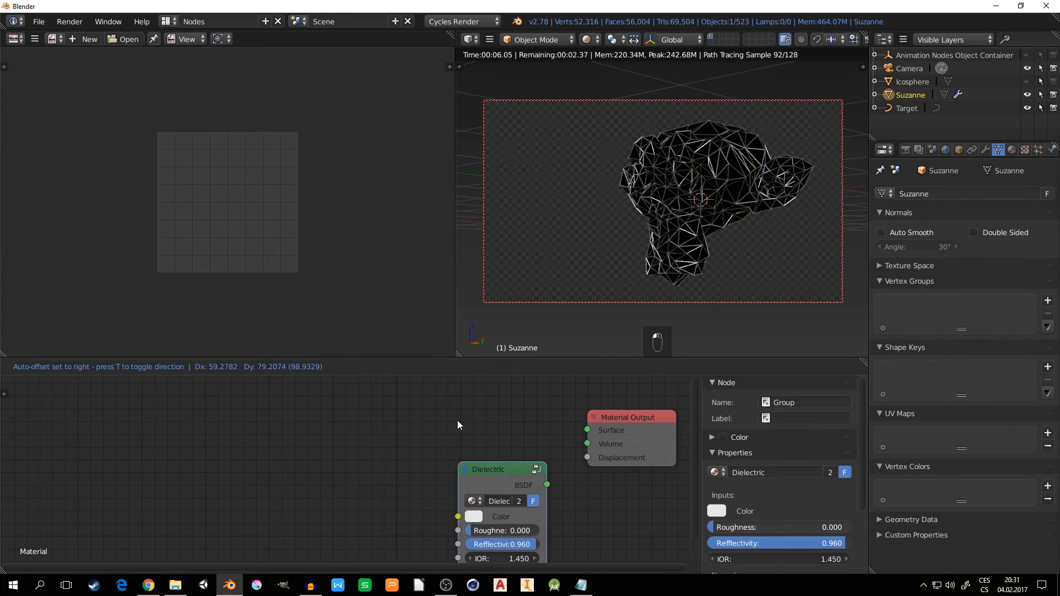
{"action": "left_click", "coordinate": [422, 406]}
{"action": "left_click_drag", "start_coordinate": [512, 428], "coordinate": [604, 426]}
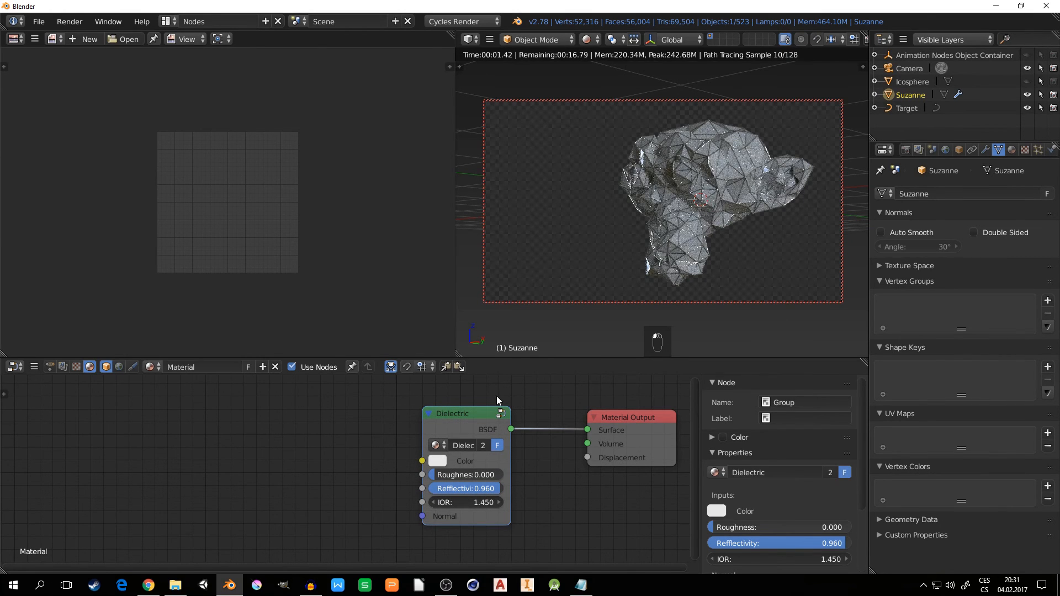
Step: Give the Dielectric node a blue color, a Roughness of 0.002 and a Reflectivity of 1
{"action": "left_click", "coordinate": [442, 461]}
{"action": "left_click_drag", "start_coordinate": [490, 322], "coordinate": [501, 299]}
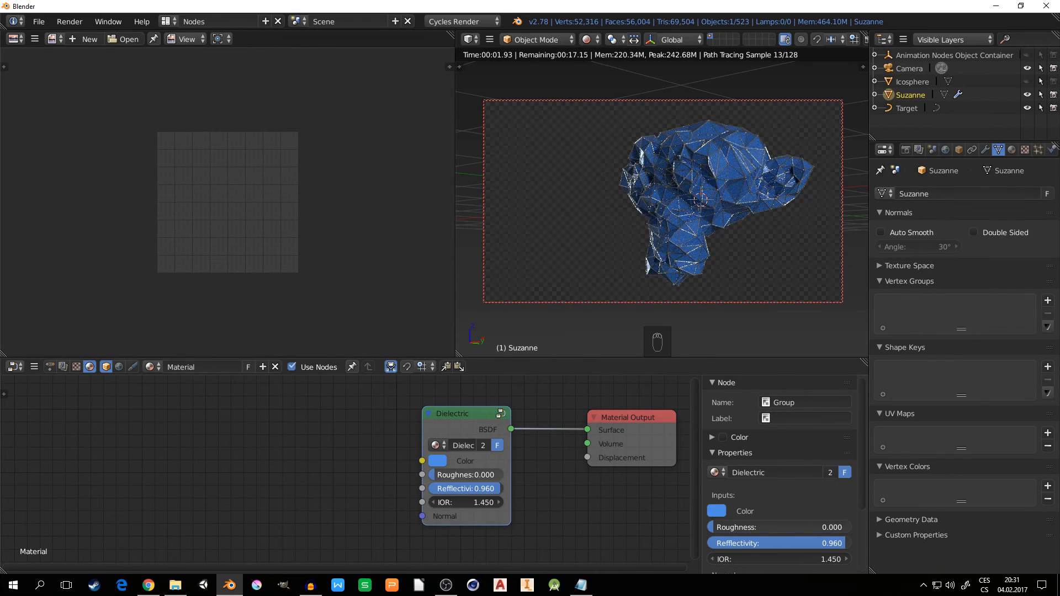
{"action": "left_click_drag", "start_coordinate": [466, 475], "coordinate": [472, 475]}
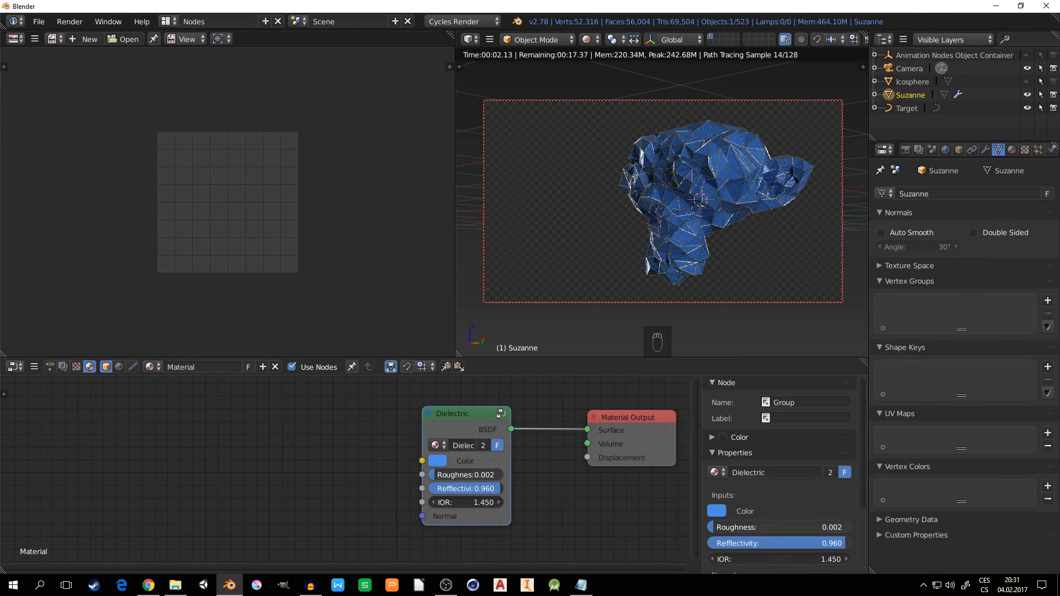
{"action": "left_click_drag", "start_coordinate": [474, 489], "coordinate": [521, 489]}
{"action": "left_click_drag", "start_coordinate": [422, 516], "coordinate": [342, 484]}
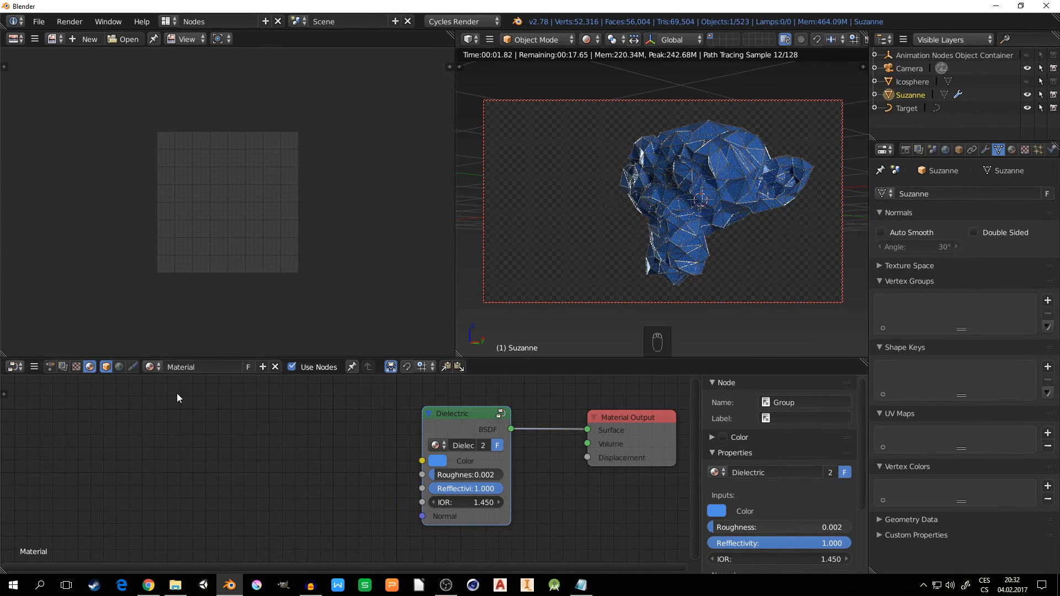
Step: Switch Suzanne to the Metal material and copy its two Noise Texture nodes, Mix node and Bump node
{"action": "left_click", "coordinate": [149, 367]}
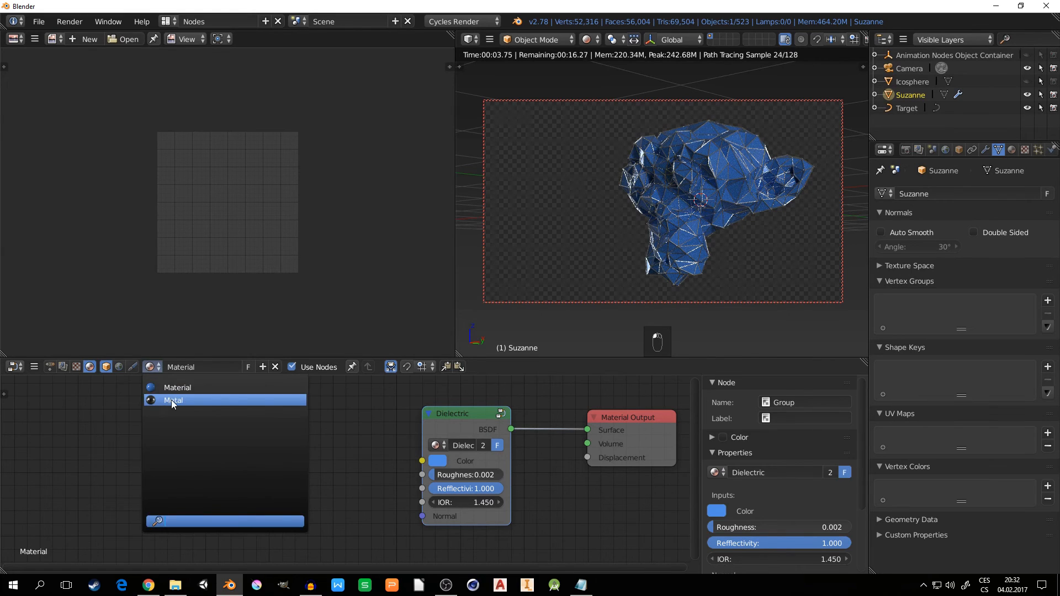
{"action": "left_click", "coordinate": [171, 400]}
{"action": "left_click", "coordinate": [104, 502]}
{"action": "left_click", "coordinate": [217, 422]}
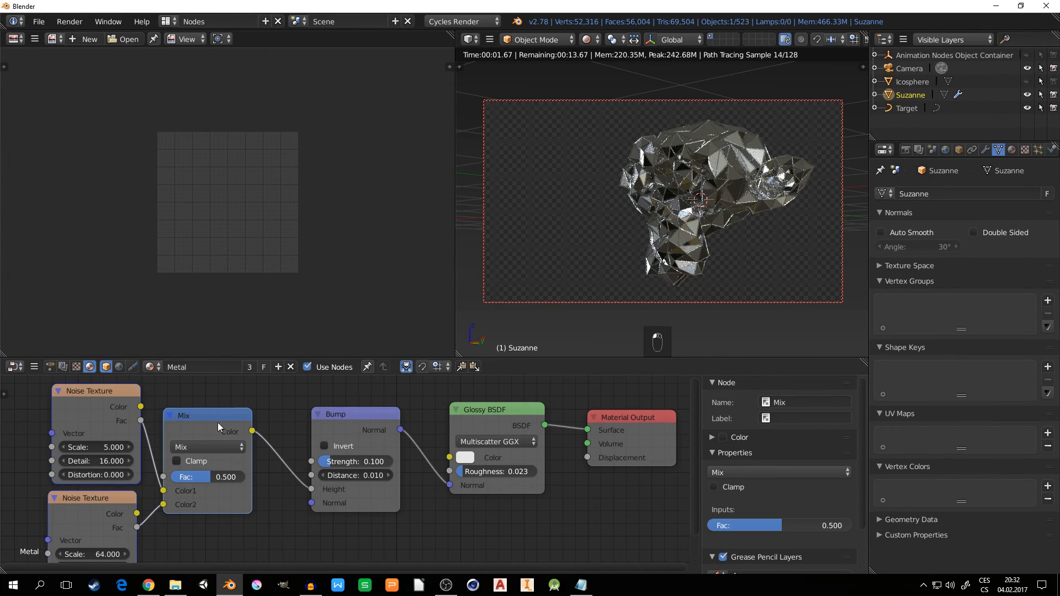
{"action": "left_click", "coordinate": [375, 418]}
{"action": "key", "text": "ctrl+c"}
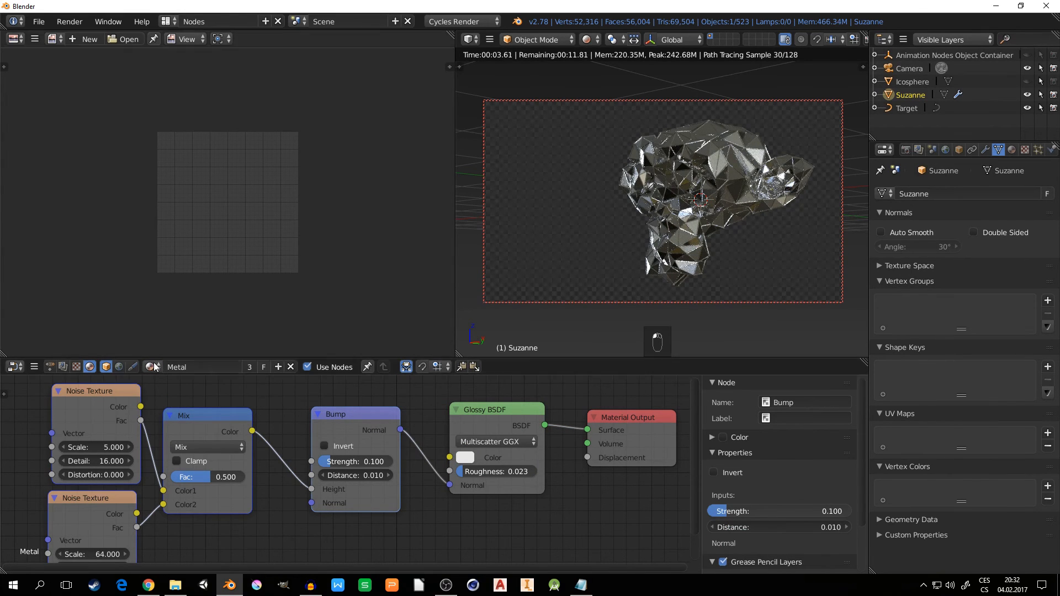
Step: Switch Suzanne back to the blue material, paste the copied nodes and connect Bump's Normal to the Dielectric Normal input
{"action": "left_click", "coordinate": [149, 366]}
{"action": "left_click", "coordinate": [170, 386]}
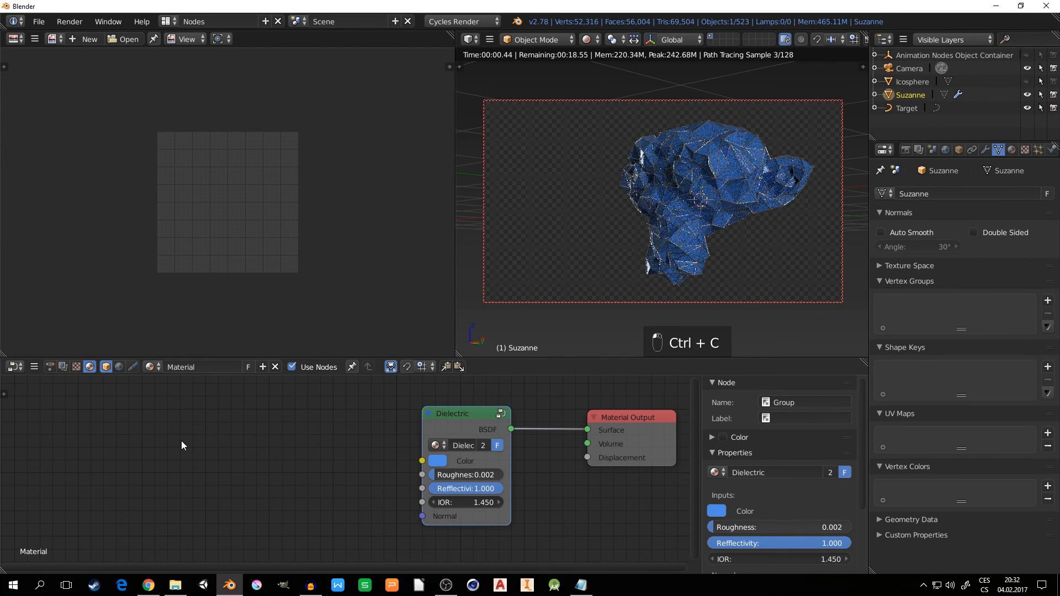
{"action": "key", "text": "ctrl+v"}
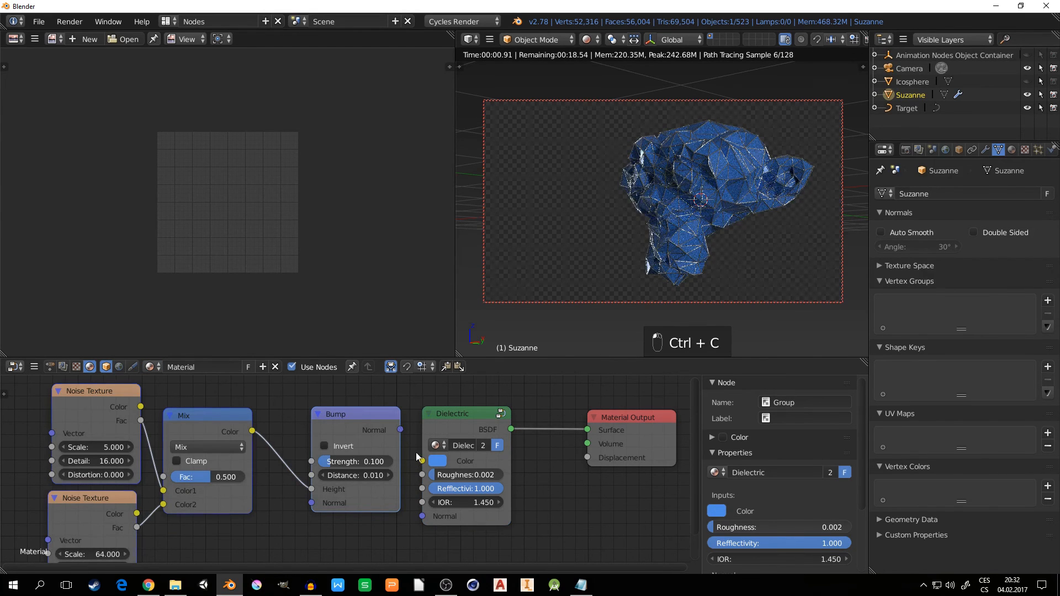
{"action": "left_click_drag", "start_coordinate": [416, 516], "coordinate": [423, 516]}
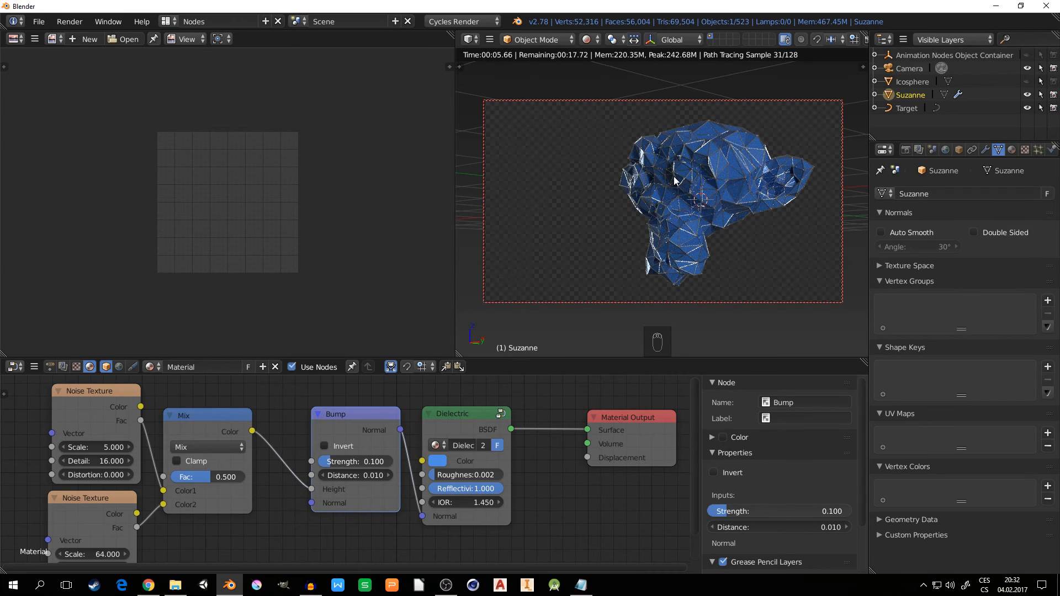
Step: Leave the camera view, switch to solid shading and add a Plain Axes empty to the scene
{"action": "key", "text": "KP_0"}
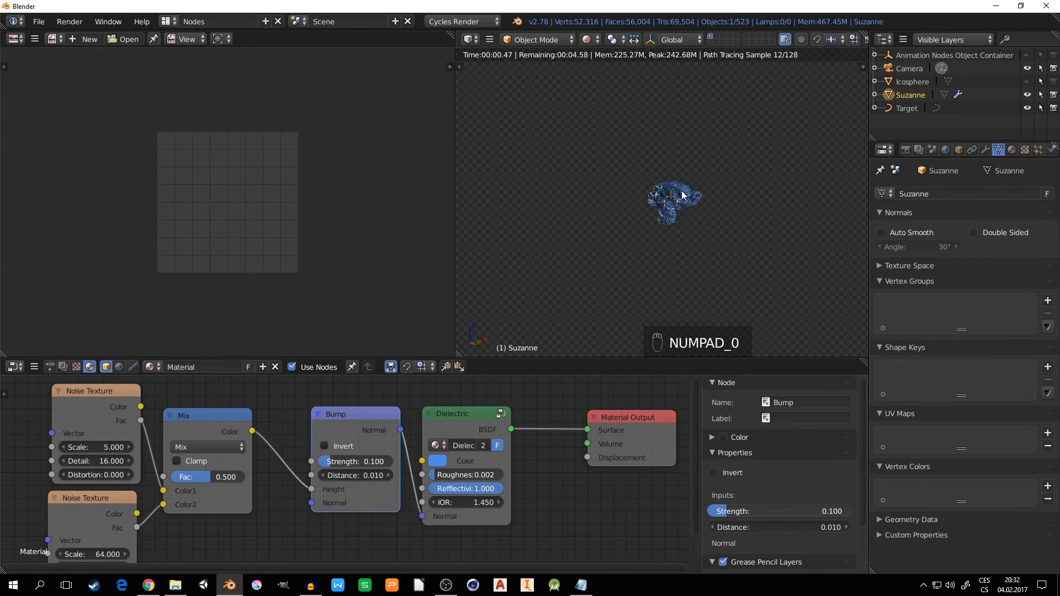
{"action": "key", "text": "z"}
{"action": "left_click", "coordinate": [674, 254]}
{"action": "mouse_move", "coordinate": [674, 260]}
{"action": "middle_mouse_down"}
{"action": "mouse_move", "coordinate": [750, 254]}
{"action": "mouse_move", "coordinate": [579, 198]}
{"action": "middle_mouse_up"}
{"action": "scroll", "coordinate": [579, 199], "scroll_direction": "up", "scroll_amount": 4}
{"action": "key", "text": "shift+a"}
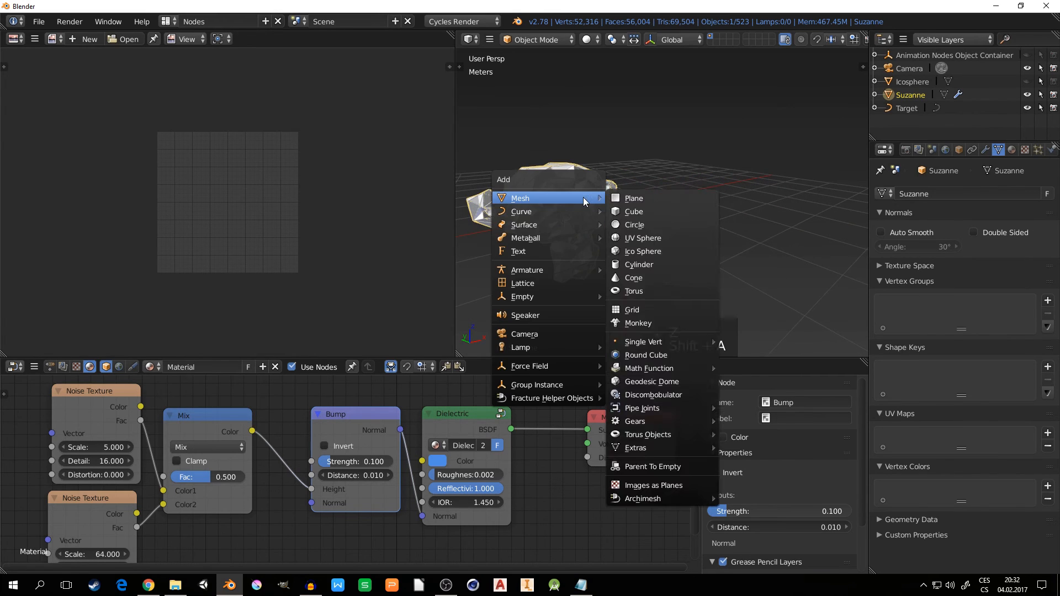
{"action": "mouse_move", "coordinate": [530, 297]}
{"action": "left_click", "coordinate": [669, 298]}
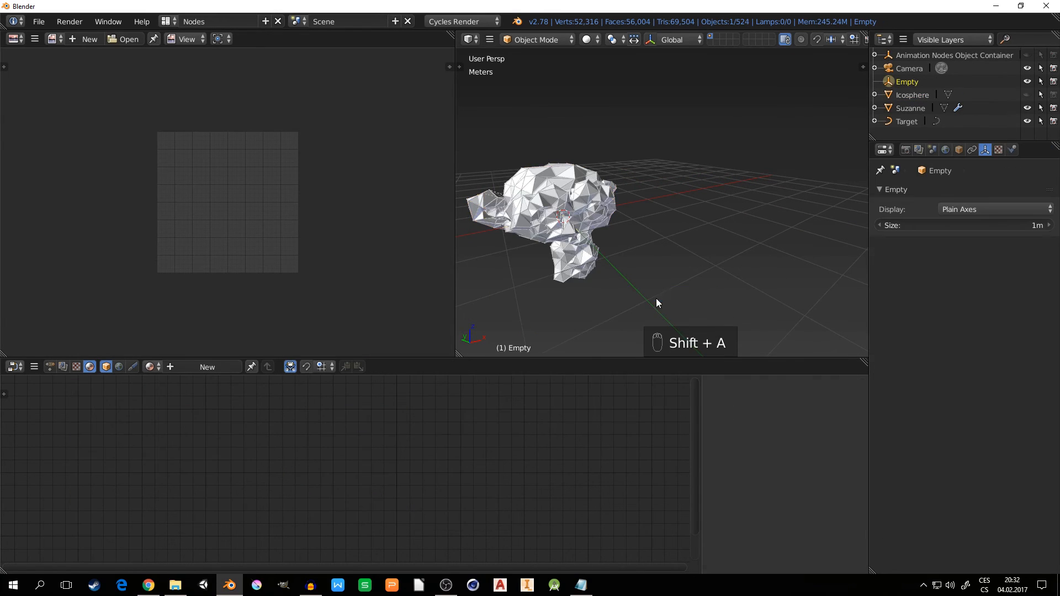
Step: Move the empty out of Suzanne's center to the face area beside the ear
{"action": "middle_click_drag", "start_coordinate": [655, 298], "coordinate": [706, 205]}
{"action": "key", "text": "g"}
{"action": "left_click", "coordinate": [613, 179]}
{"action": "key", "text": "g"}
{"action": "left_click", "coordinate": [759, 175]}
{"action": "key", "text": "g"}
{"action": "left_click", "coordinate": [797, 204]}
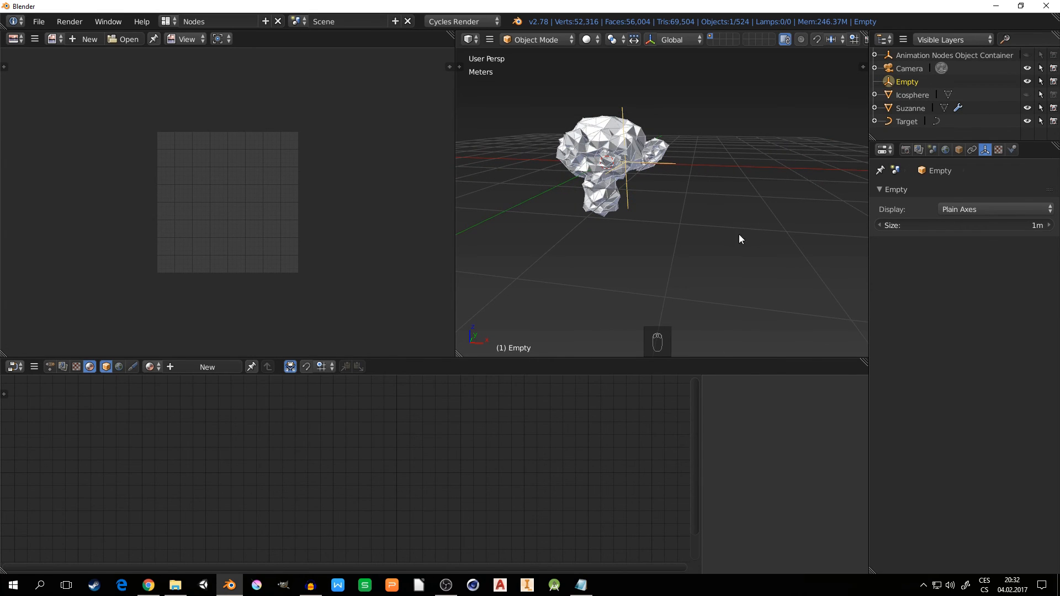
Step: Rename the empty as Focus
{"action": "double_click", "coordinate": [910, 81]}
{"action": "type", "text": "F"}
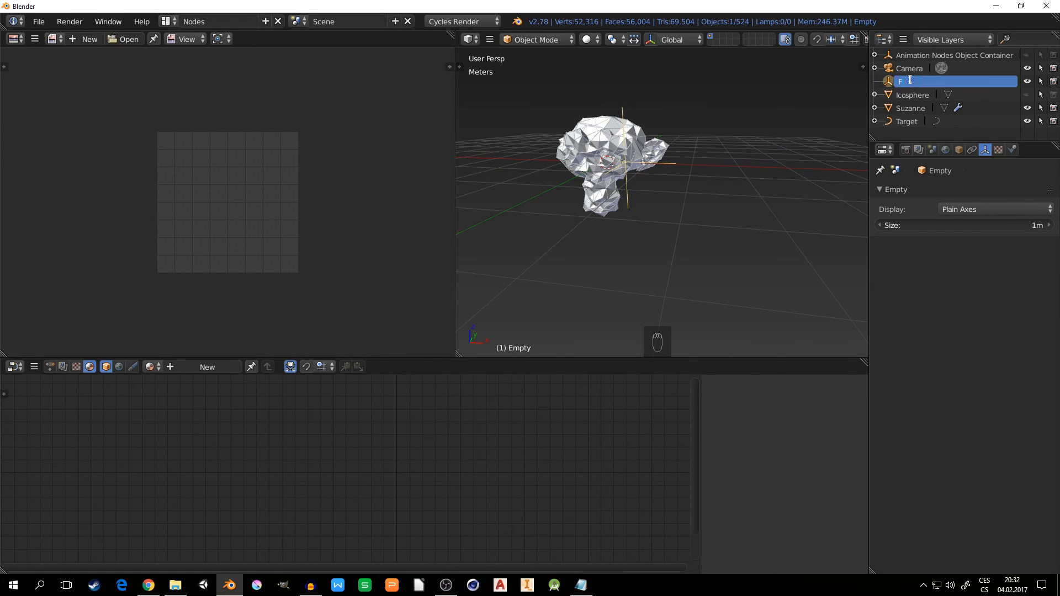
{"action": "type", "text": "ocus"}
{"action": "key", "text": "Return"}
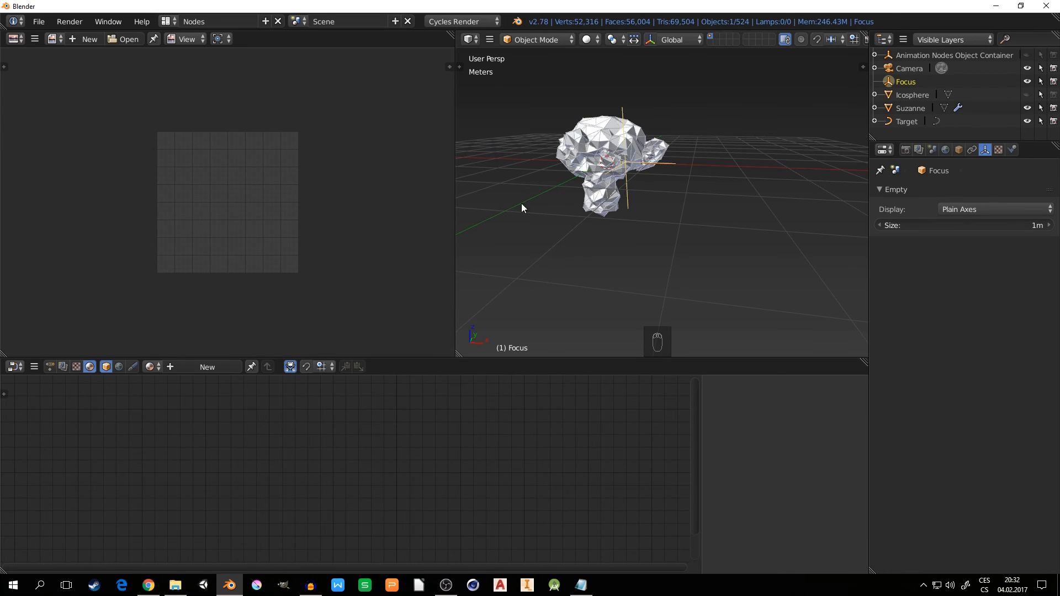
Step: Set the Focus empty as the Camera's depth of field focus object and enable High Quality for the viewport
{"action": "left_click", "coordinate": [899, 69]}
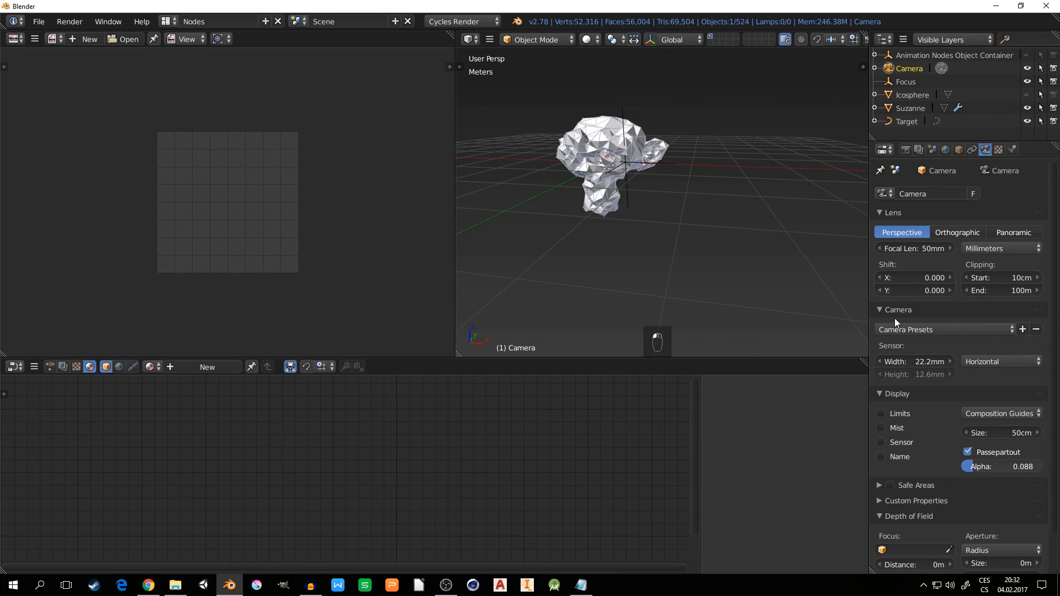
{"action": "scroll", "coordinate": [893, 360], "scroll_direction": "down", "scroll_amount": 2}
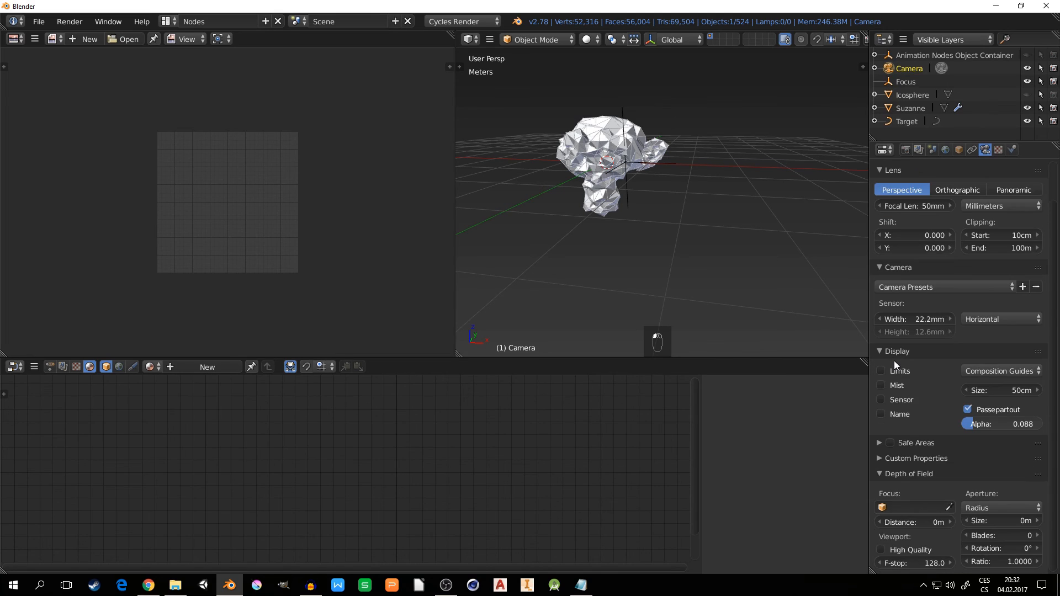
{"action": "left_click", "coordinate": [907, 509]}
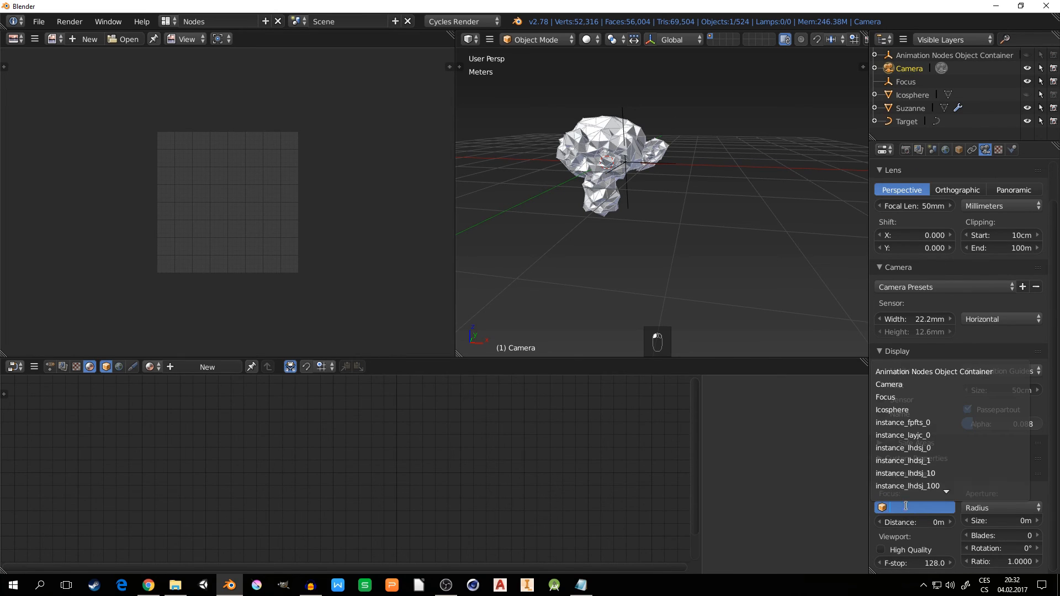
{"action": "left_click", "coordinate": [901, 397]}
{"action": "left_click", "coordinate": [881, 549]}
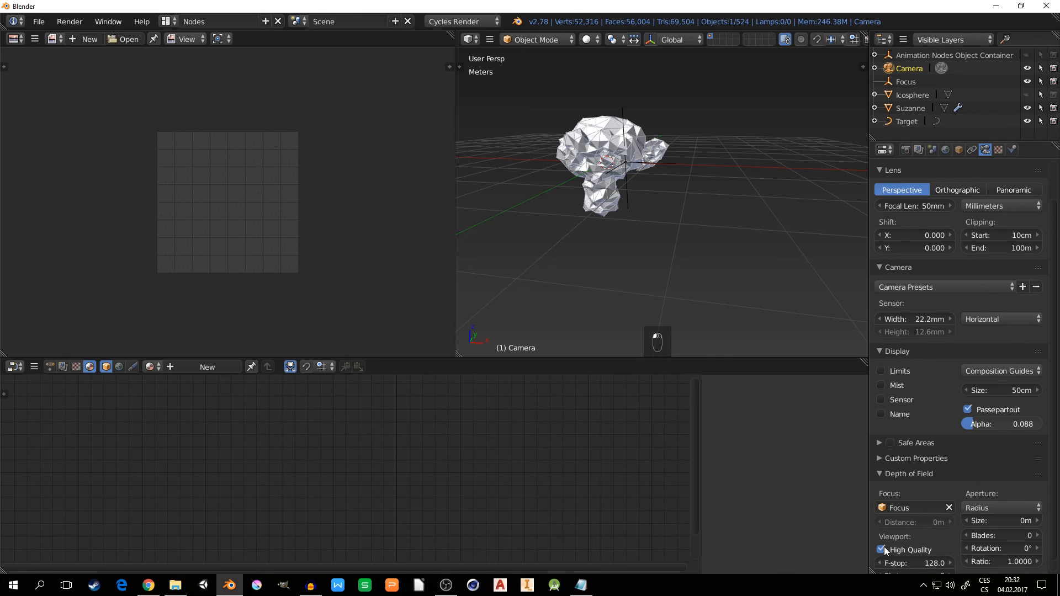
Step: Change the Camera's aperture type to F-stop and set its number to 0.3
{"action": "left_click", "coordinate": [1005, 508]}
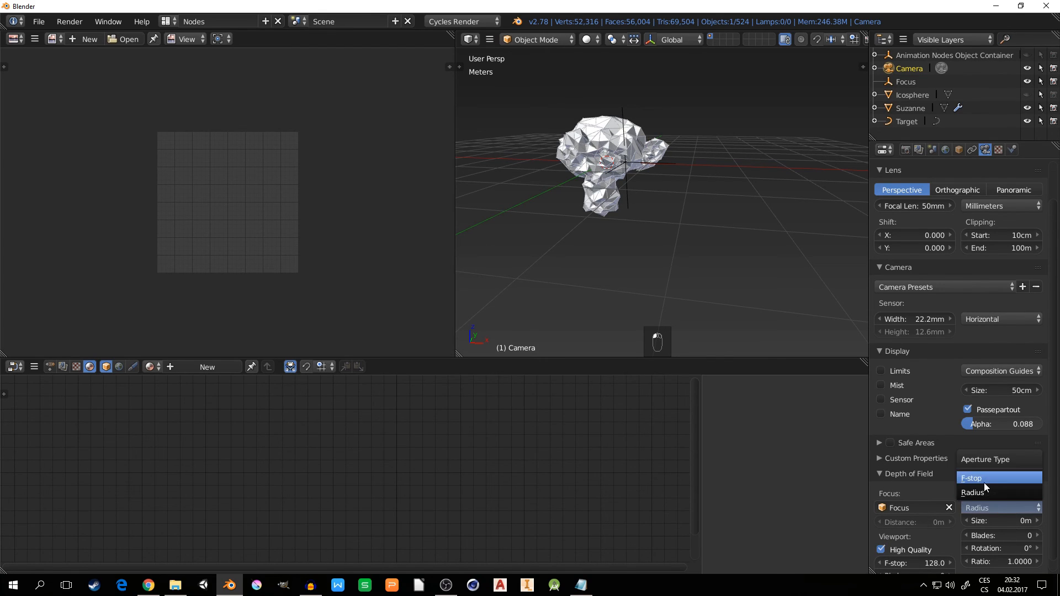
{"action": "left_click", "coordinate": [984, 483]}
{"action": "left_click", "coordinate": [1009, 521]}
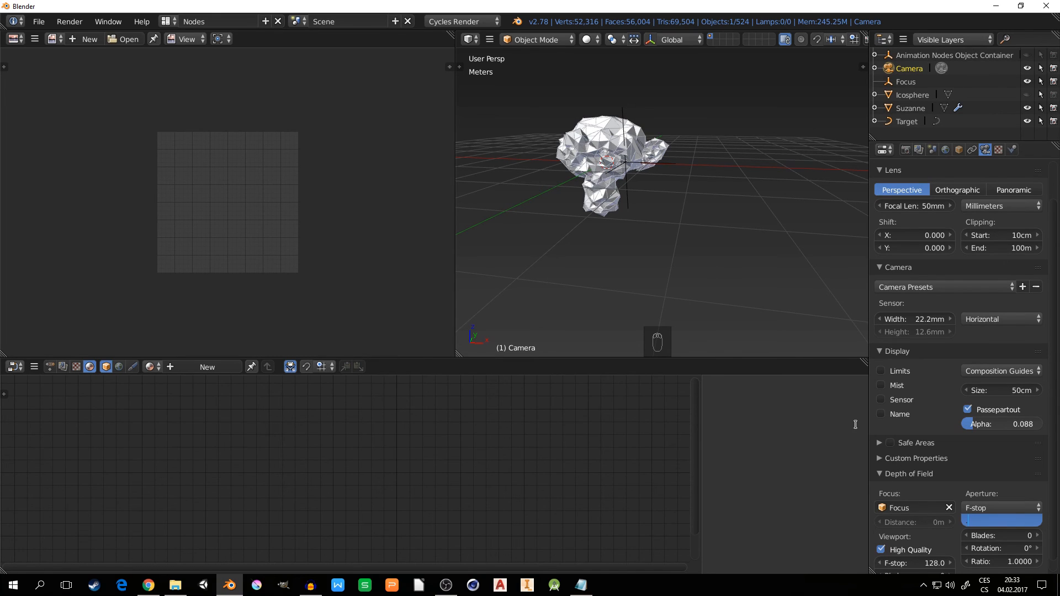
{"action": "key", "text": "Return"}
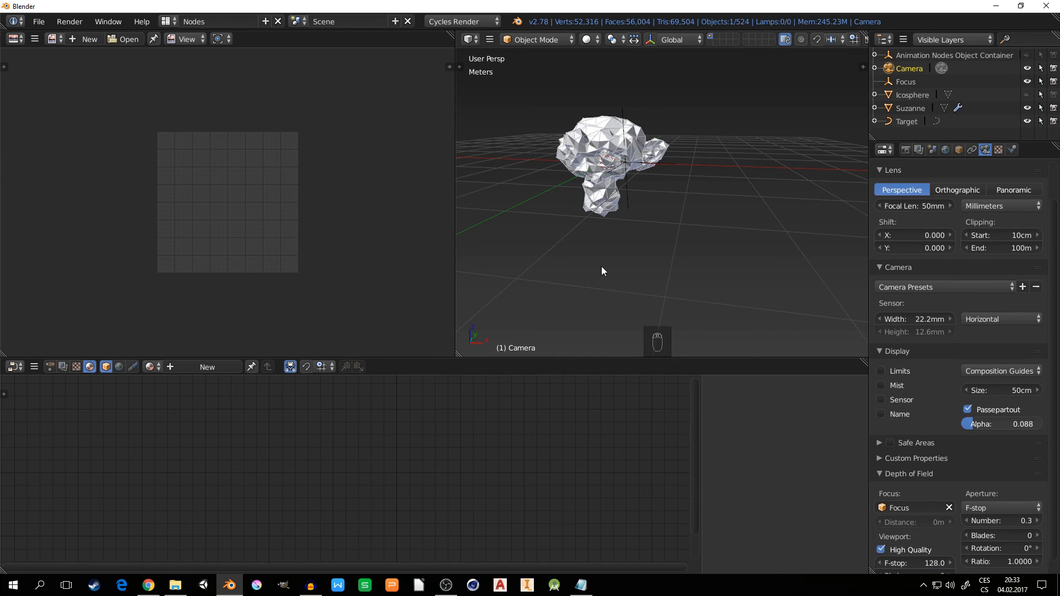
Step: Return to the camera view and preview the scene with rendered shading
{"action": "key", "text": "KP_0"}
{"action": "key", "text": "z"}
{"action": "left_click", "coordinate": [754, 187]}
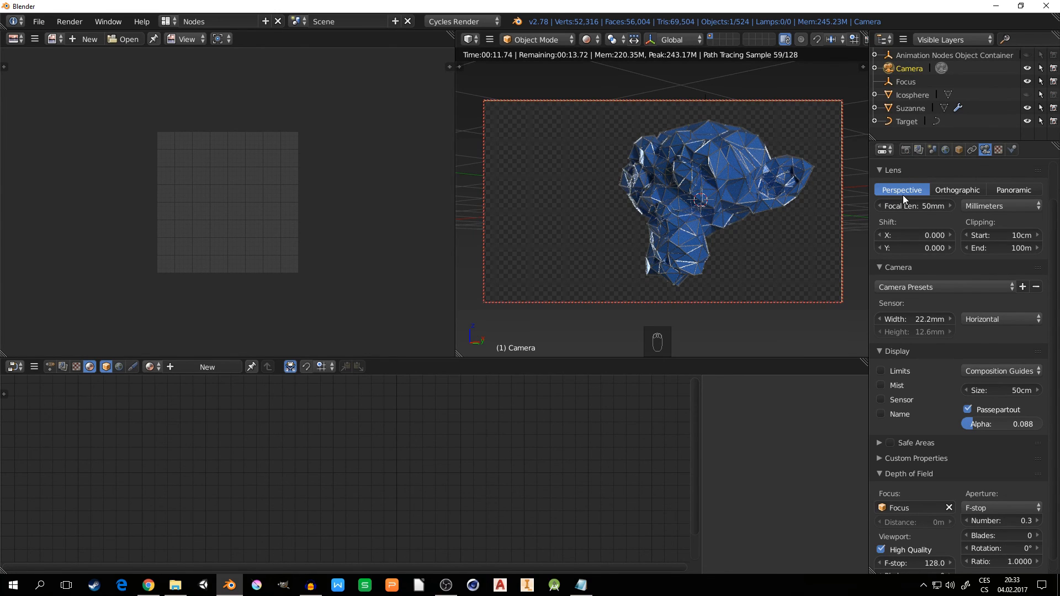
Step: Render the scene as a still image and return from the full-screen result to the node layout
{"action": "scroll", "coordinate": [911, 188], "scroll_direction": "up", "scroll_amount": 3}
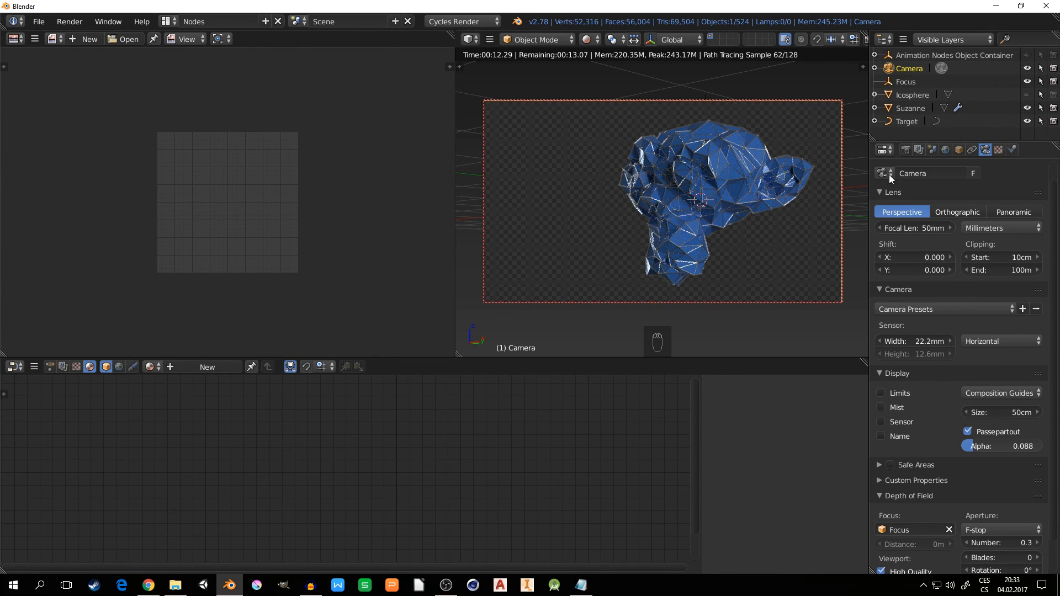
{"action": "left_click", "coordinate": [906, 151]}
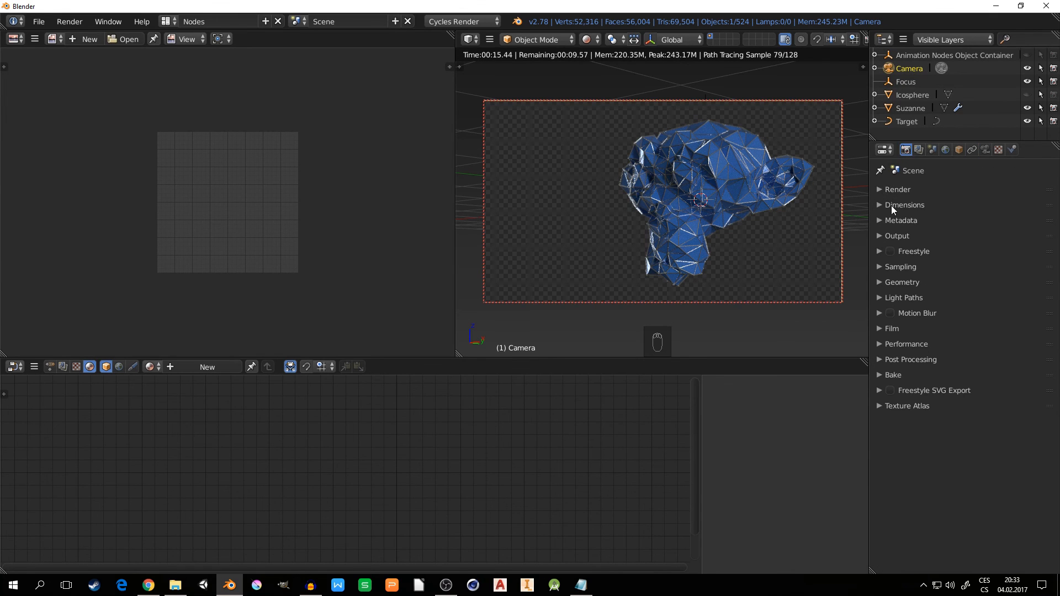
{"action": "left_click", "coordinate": [895, 189]}
{"action": "left_click", "coordinate": [908, 209]}
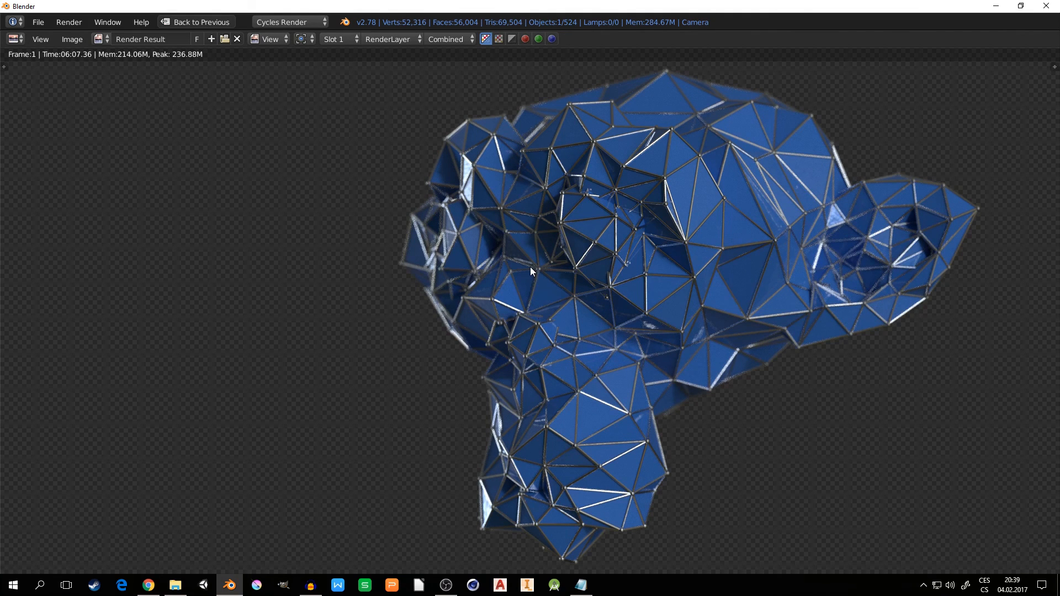
{"action": "key", "text": "ctrl+Down"}
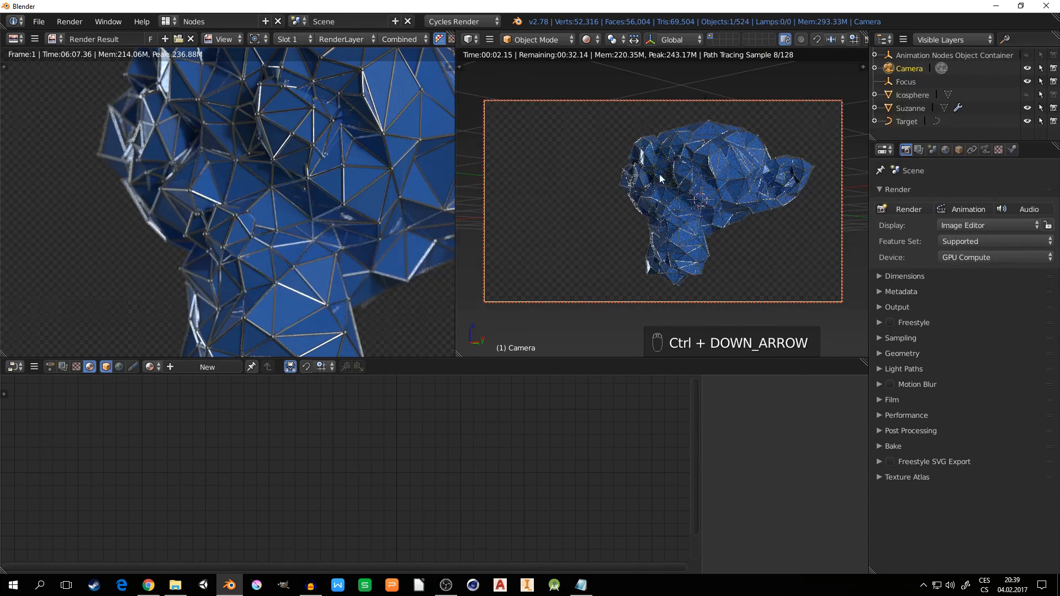
Step: Set the 3D viewport back to solid shading and enable compositing nodes for the scene
{"action": "key", "text": "z"}
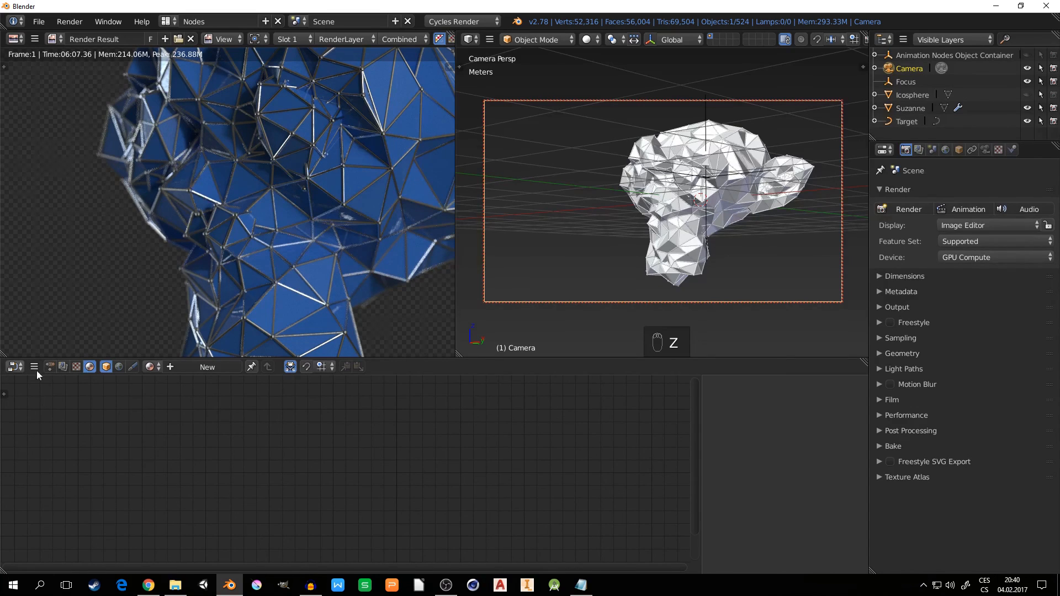
{"action": "left_click", "coordinate": [62, 367]}
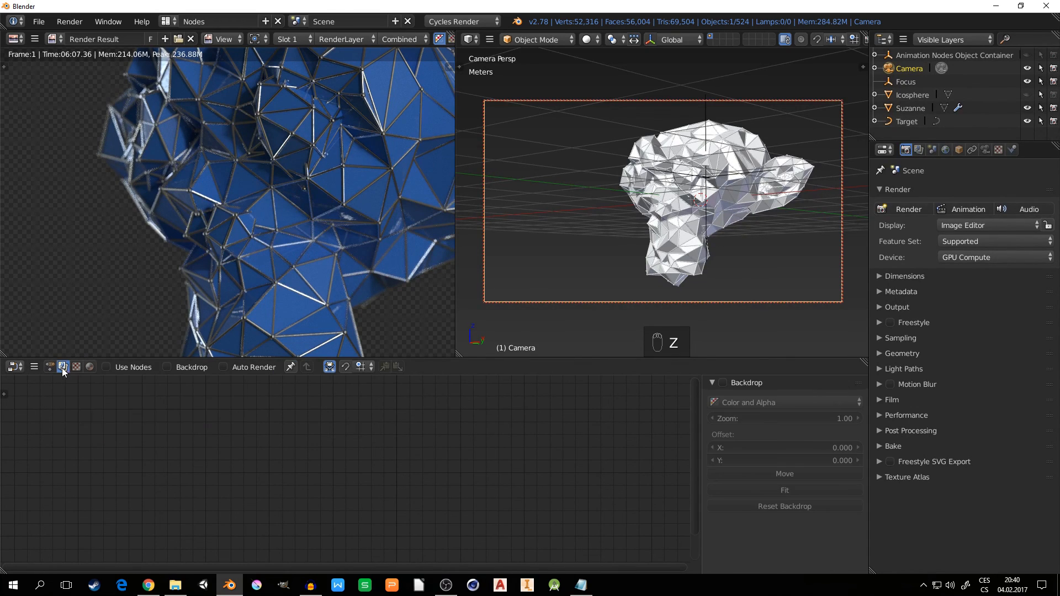
{"action": "left_click", "coordinate": [106, 366]}
{"action": "middle_click_drag", "start_coordinate": [368, 439], "coordinate": [229, 491]}
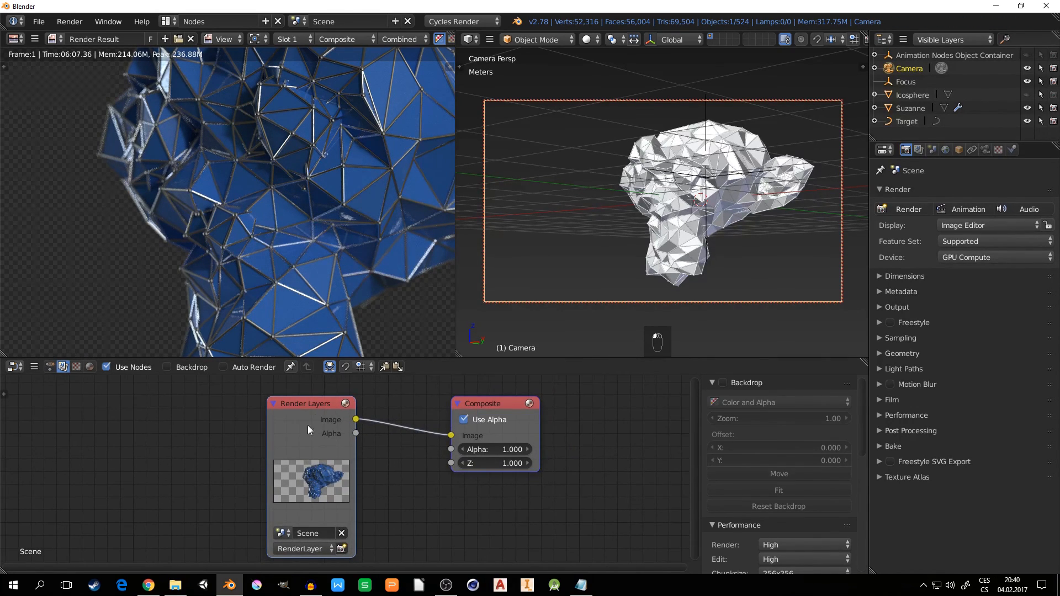
Step: Spread out the Render Layers and Composite nodes and insert a Lens Distortion node between them with Fit enabled
{"action": "left_click_drag", "start_coordinate": [309, 409], "coordinate": [147, 409]}
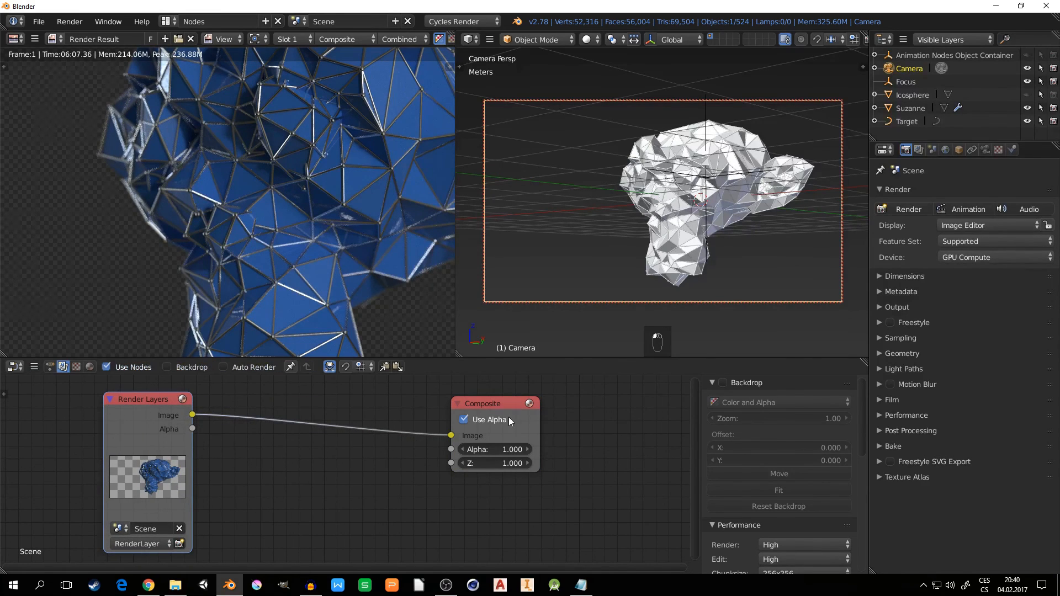
{"action": "left_click_drag", "start_coordinate": [508, 416], "coordinate": [602, 419]}
{"action": "key", "text": "shift+a"}
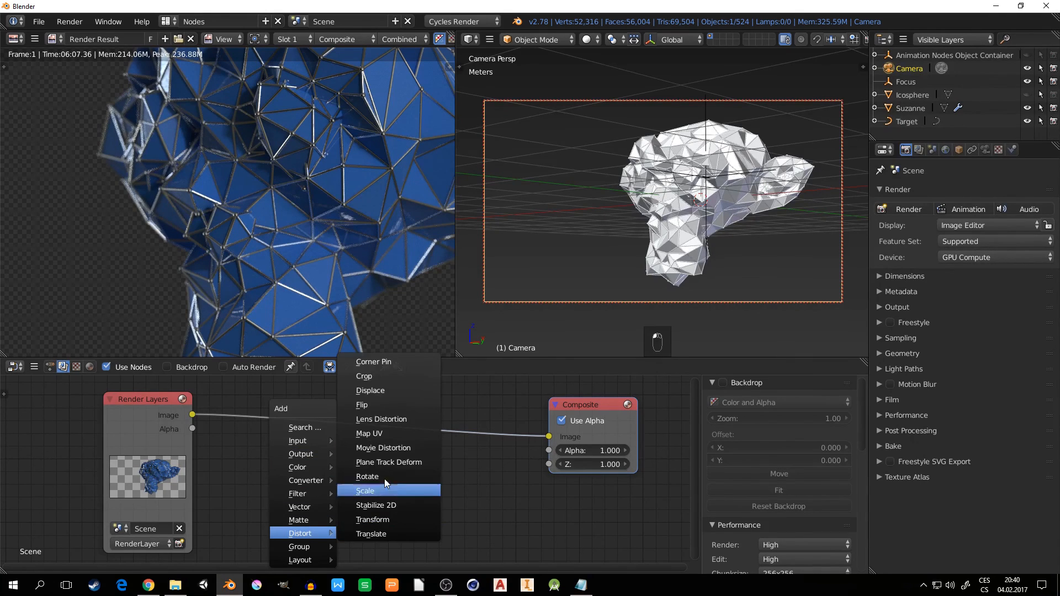
{"action": "left_click", "coordinate": [380, 419]}
{"action": "left_click", "coordinate": [383, 457]}
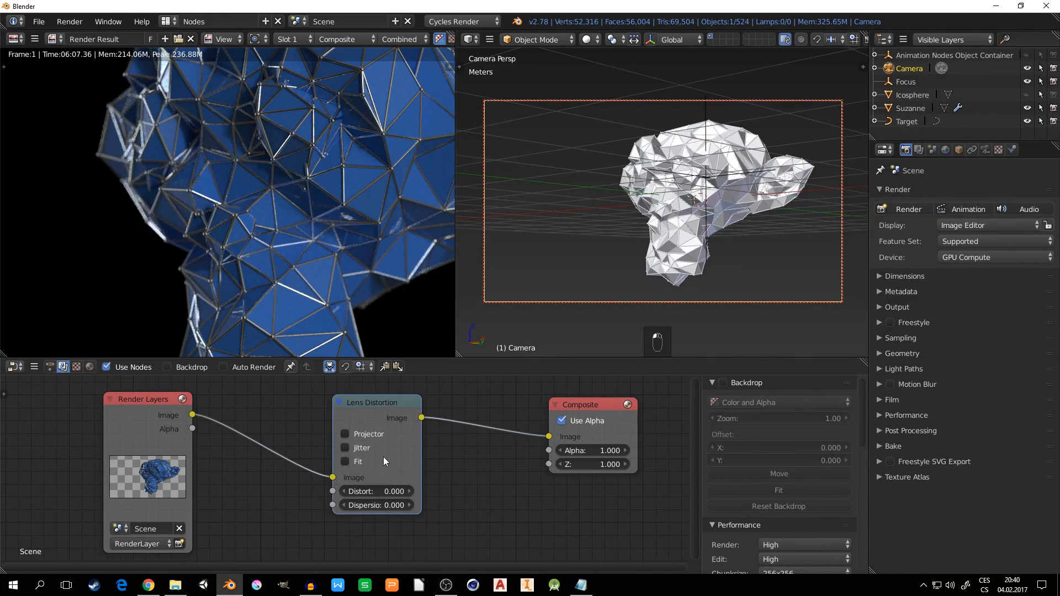
{"action": "left_click", "coordinate": [346, 460]}
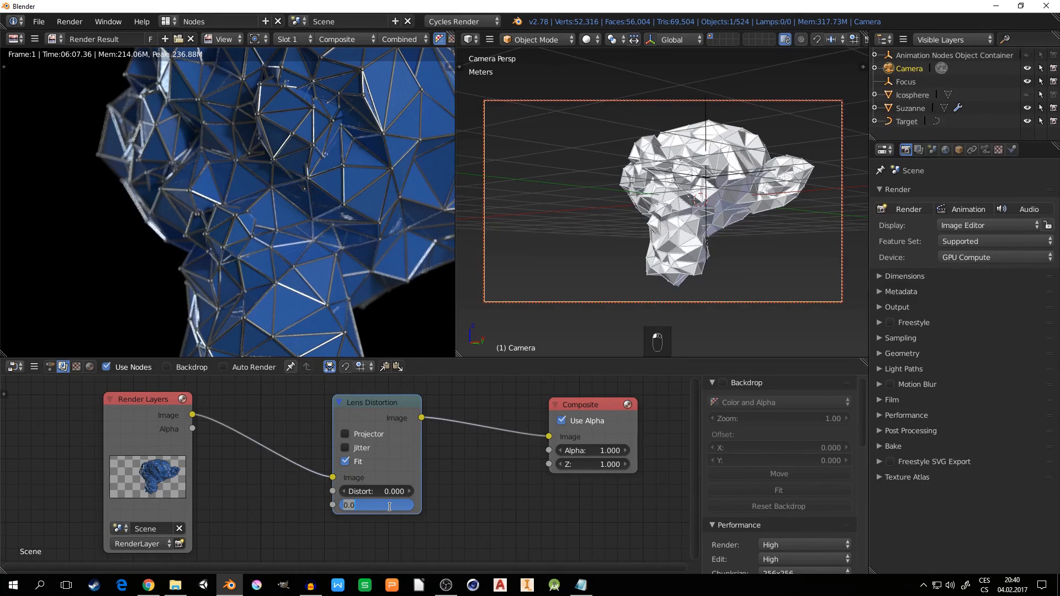
Step: Set the Lens Distortion's Dispersion to 0.032 and inspect the effect on the render result
{"action": "left_click", "coordinate": [389, 506]}
{"action": "type", "text": ".032"}
{"action": "key", "text": "Return"}
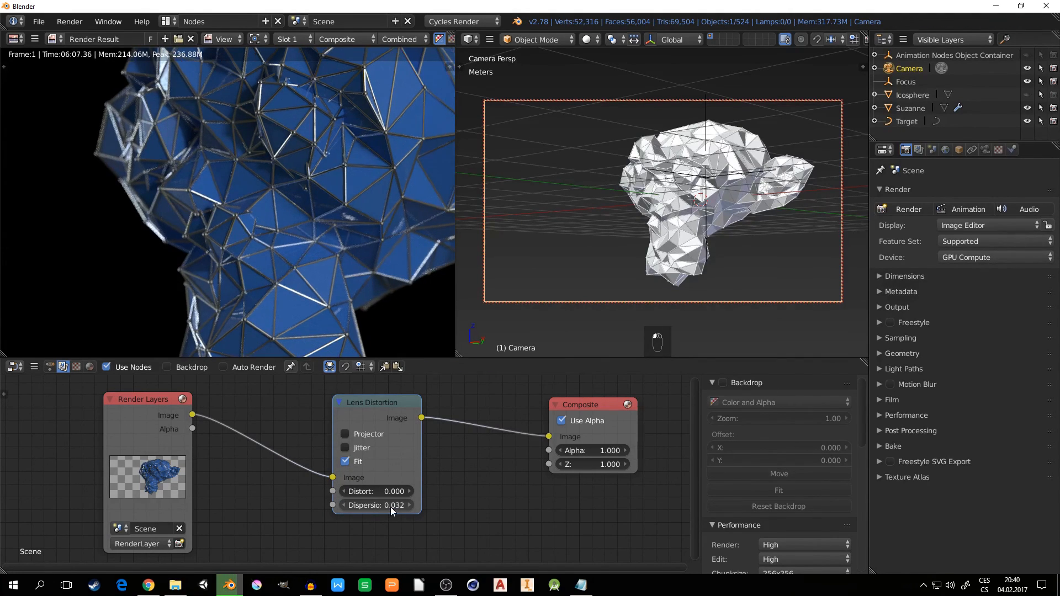
{"action": "scroll", "coordinate": [295, 244], "scroll_direction": "down", "scroll_amount": 3}
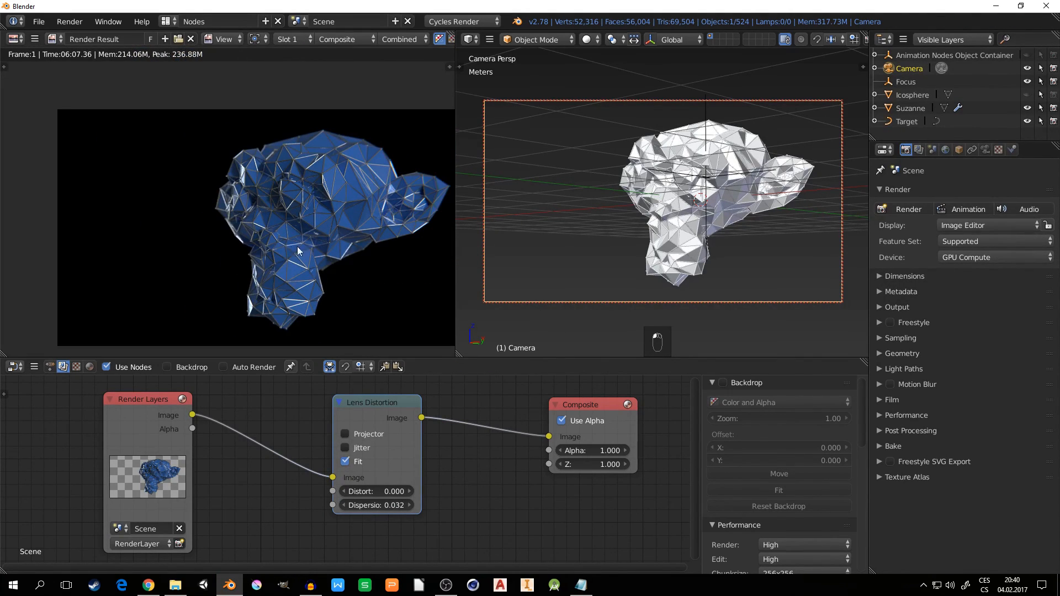
{"action": "scroll", "coordinate": [407, 207], "scroll_direction": "up", "scroll_amount": 5}
{"action": "scroll", "coordinate": [408, 207], "scroll_direction": "up", "scroll_amount": 2}
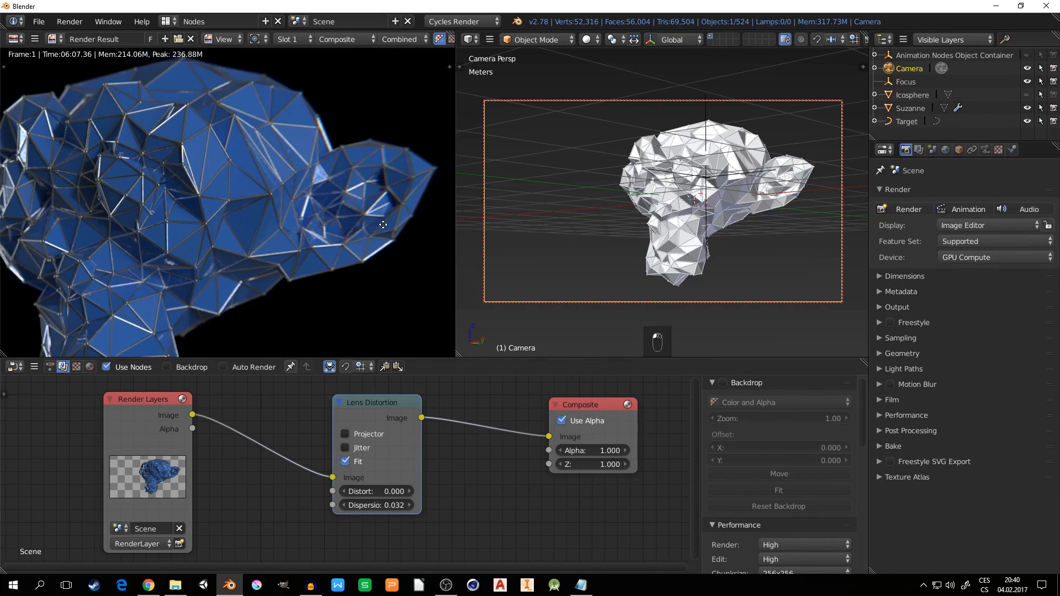
Step: Set the Lens Distortion's Dispersion to 0.016 and check the whole render result
{"action": "left_click", "coordinate": [391, 503]}
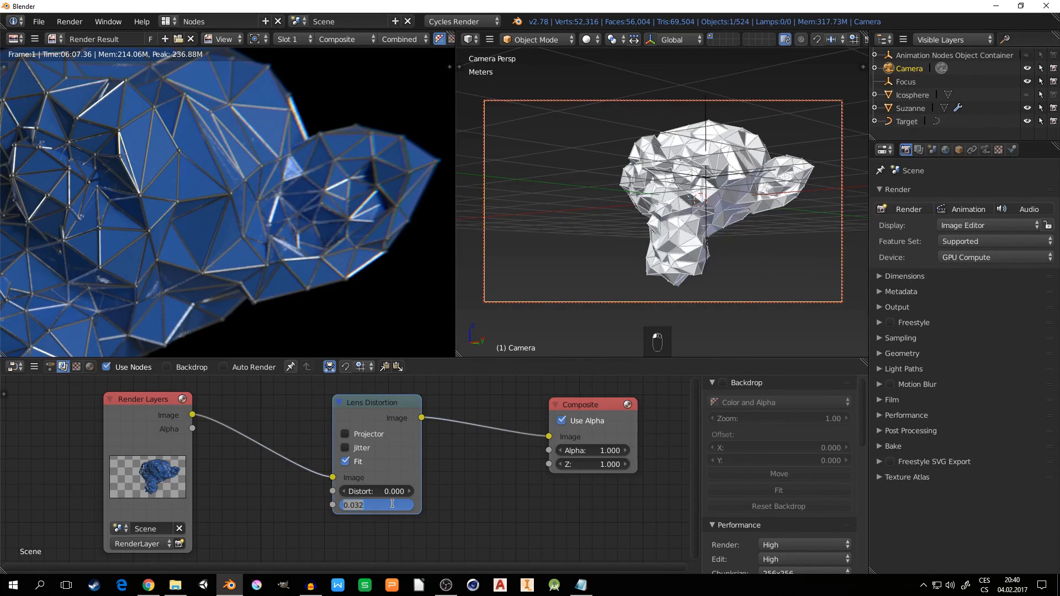
{"action": "type", "text": ".016"}
{"action": "key", "text": "Return"}
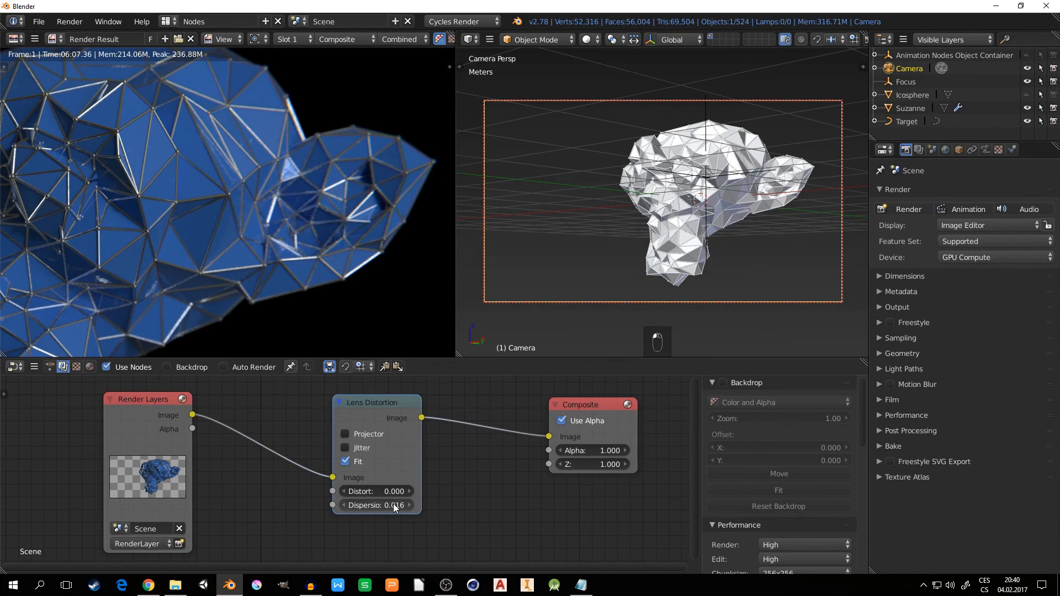
{"action": "scroll", "coordinate": [335, 220], "scroll_direction": "down", "scroll_amount": 5}
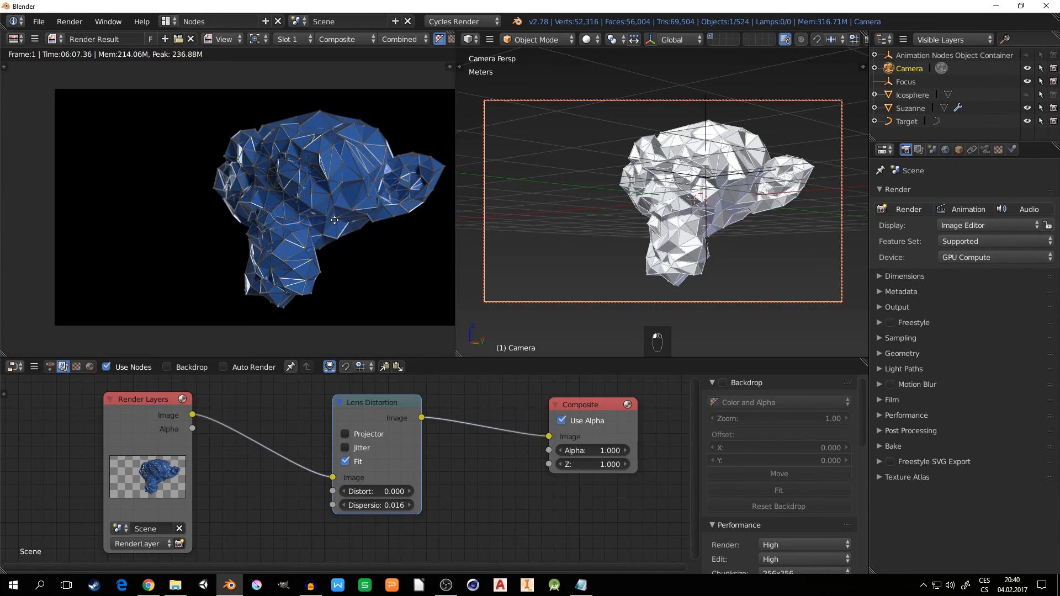
{"action": "middle_click_drag", "start_coordinate": [335, 220], "coordinate": [328, 216]}
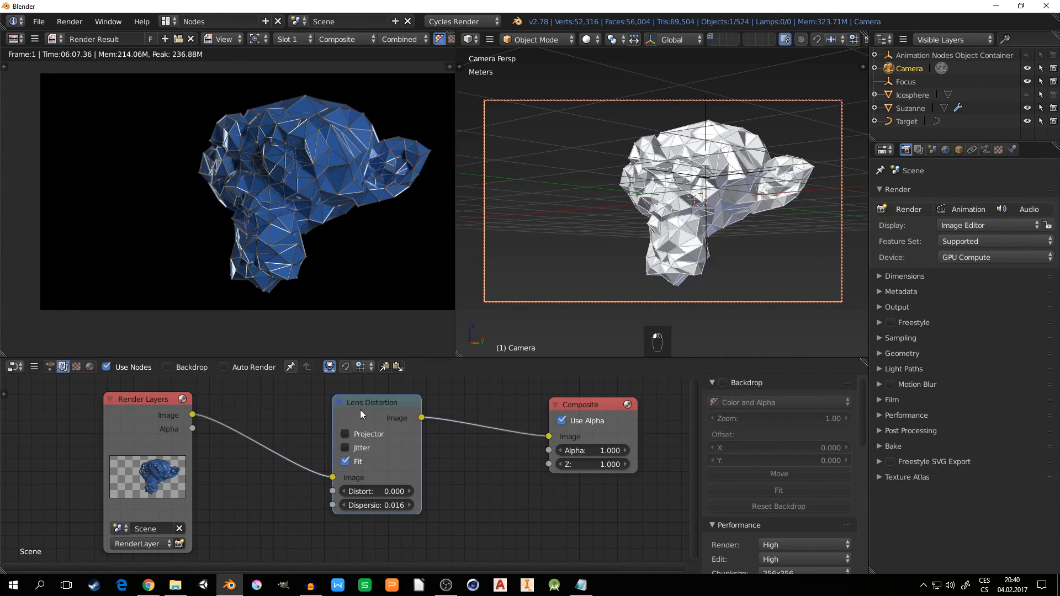
Step: Duplicate the Lens Distortion node below the original and feed its Image input from the Render Layers' Alpha output
{"action": "left_click_drag", "start_coordinate": [360, 410], "coordinate": [336, 383]}
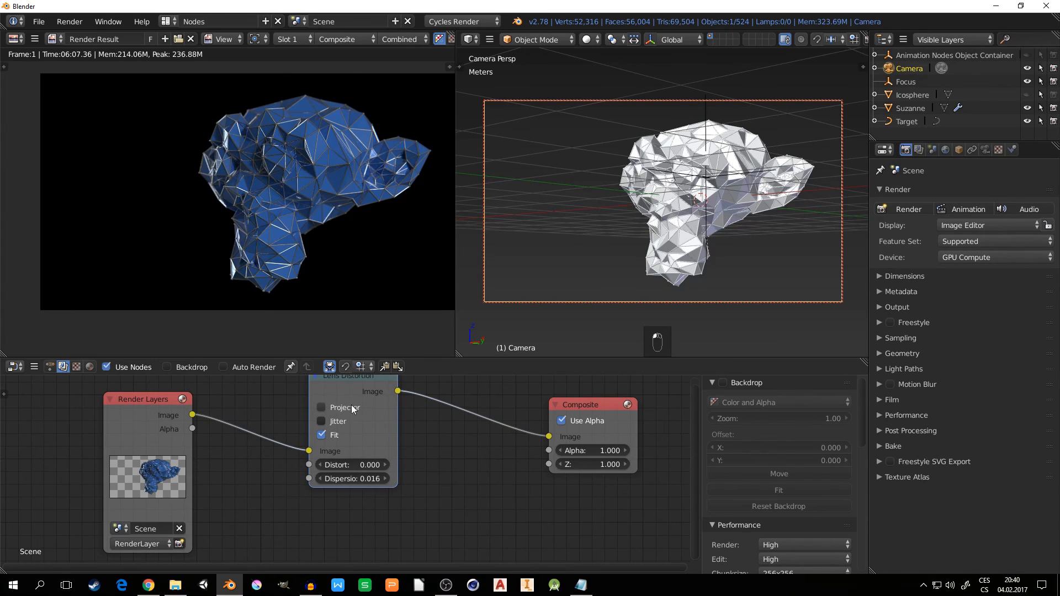
{"action": "middle_click_drag", "start_coordinate": [352, 405], "coordinate": [364, 396]}
{"action": "key", "text": "shift+d"}
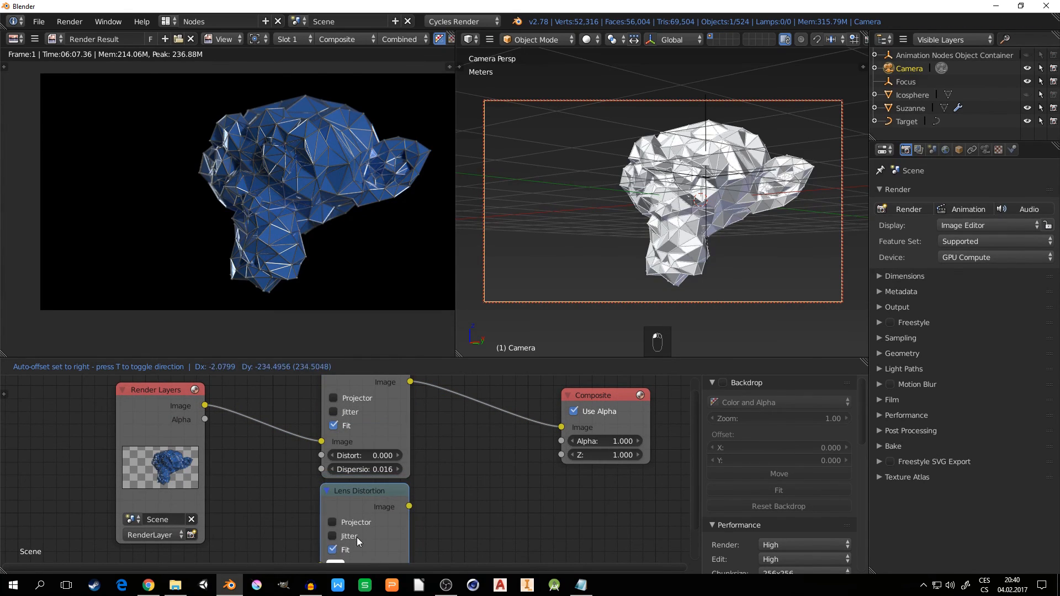
{"action": "left_click", "coordinate": [356, 538]}
{"action": "left_click_drag", "start_coordinate": [207, 407], "coordinate": [320, 552]}
{"action": "left_click_drag", "start_coordinate": [352, 482], "coordinate": [289, 486]}
Step: Add a Hue Saturation Value node after the duplicated Lens Distortion, connect the two and set Saturation to 0
{"action": "key", "text": "shift+a"}
{"action": "mouse_move", "coordinate": [386, 501]}
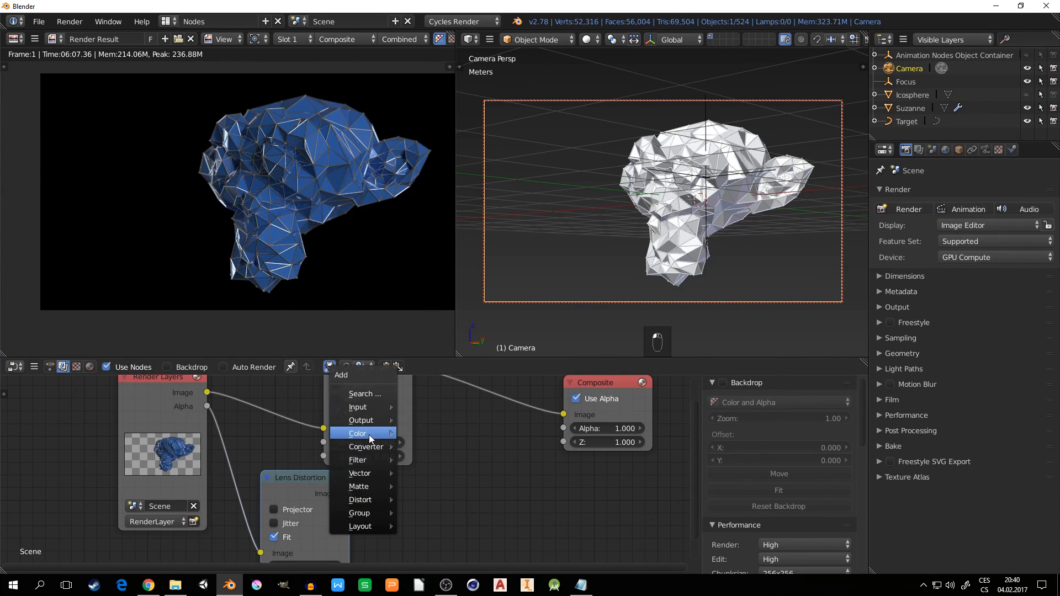
{"action": "mouse_move", "coordinate": [362, 433]}
{"action": "left_click", "coordinate": [441, 363]}
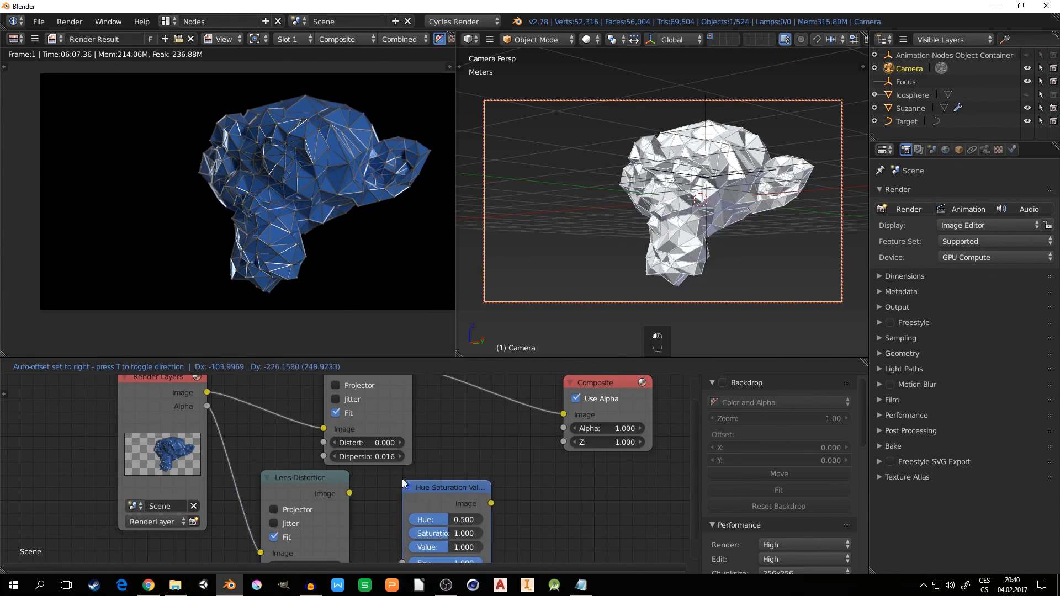
{"action": "left_click", "coordinate": [402, 482]}
{"action": "scroll", "coordinate": [324, 452], "scroll_direction": "down", "scroll_amount": 2, "text": "shift"}
{"action": "left_click_drag", "start_coordinate": [347, 463], "coordinate": [400, 545]}
{"action": "key", "text": "BackSpace"}
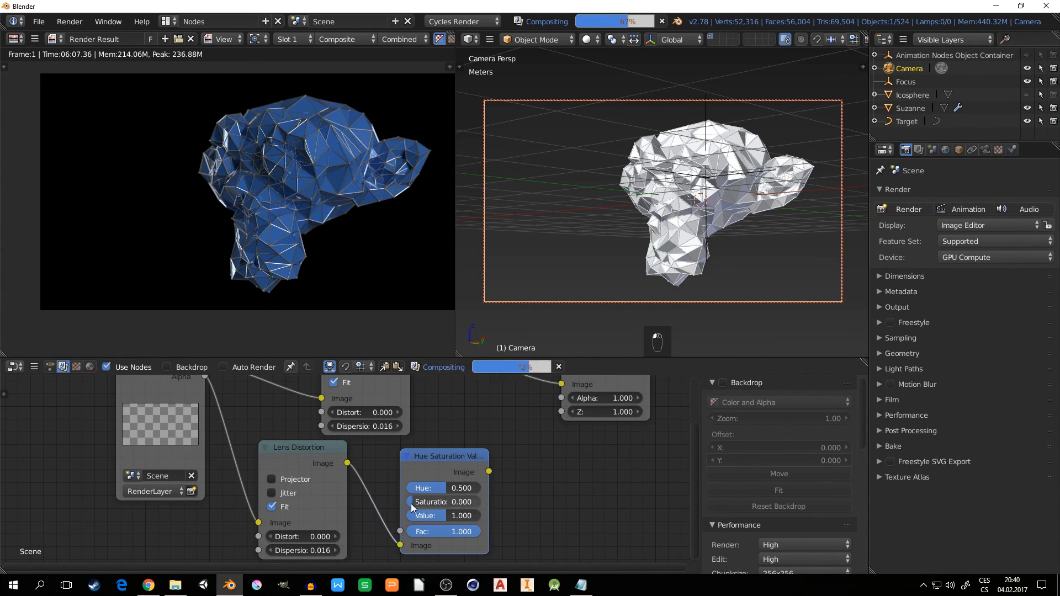
Step: Connect the Hue Saturation Value output to the Composite node's Alpha input and check the render result
{"action": "left_click_drag", "start_coordinate": [489, 473], "coordinate": [564, 399]}
{"action": "middle_click_drag", "start_coordinate": [562, 447], "coordinate": [559, 485]}
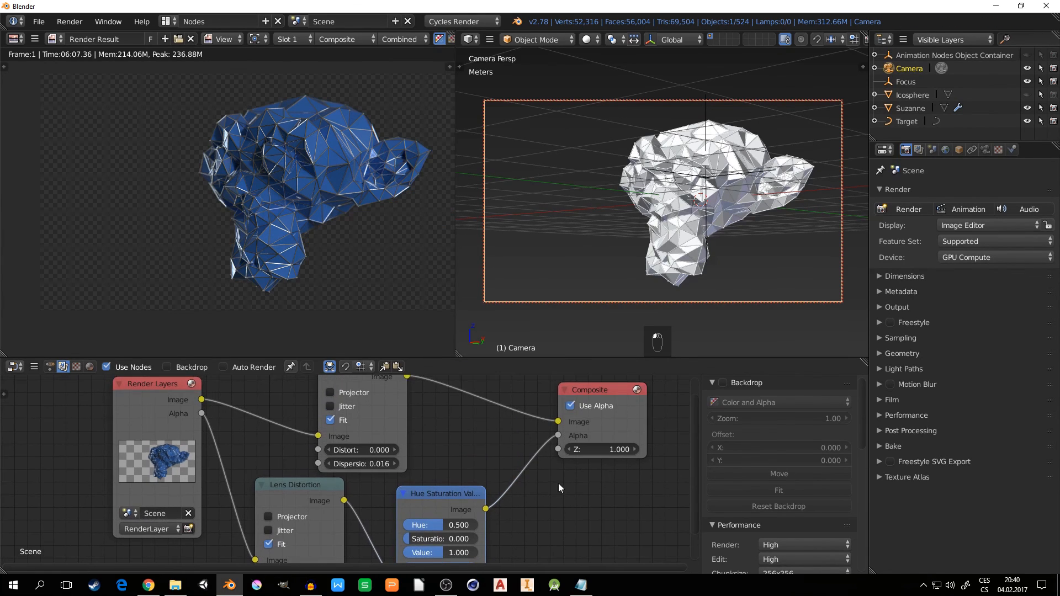
{"action": "middle_click_drag", "start_coordinate": [257, 178], "coordinate": [260, 218]}
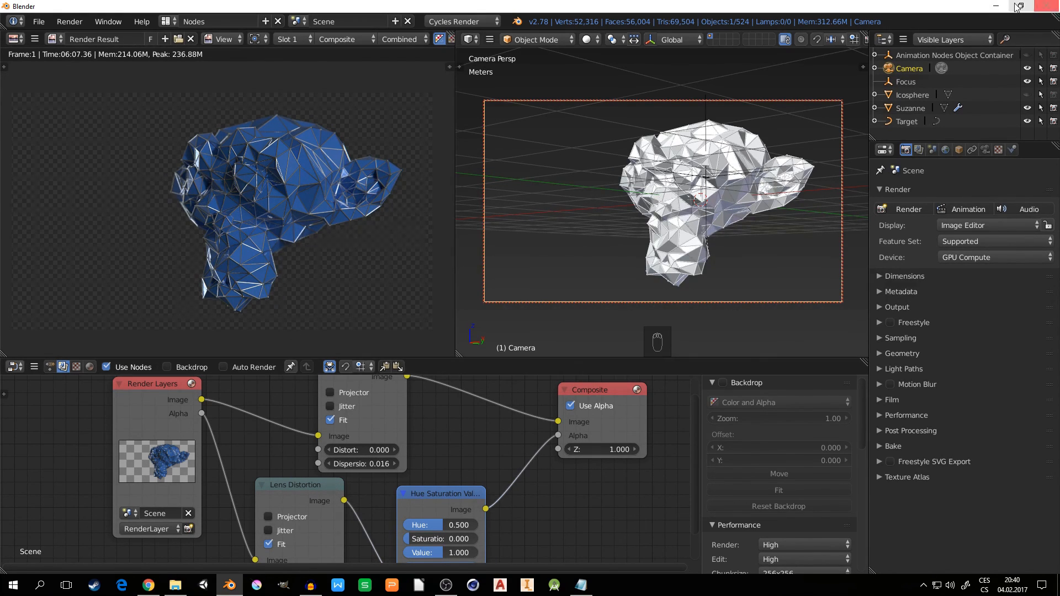
Step: Switch to Chrome and search Google Images for "blurred background" in a new tab
{"action": "left_click", "coordinate": [996, 6]}
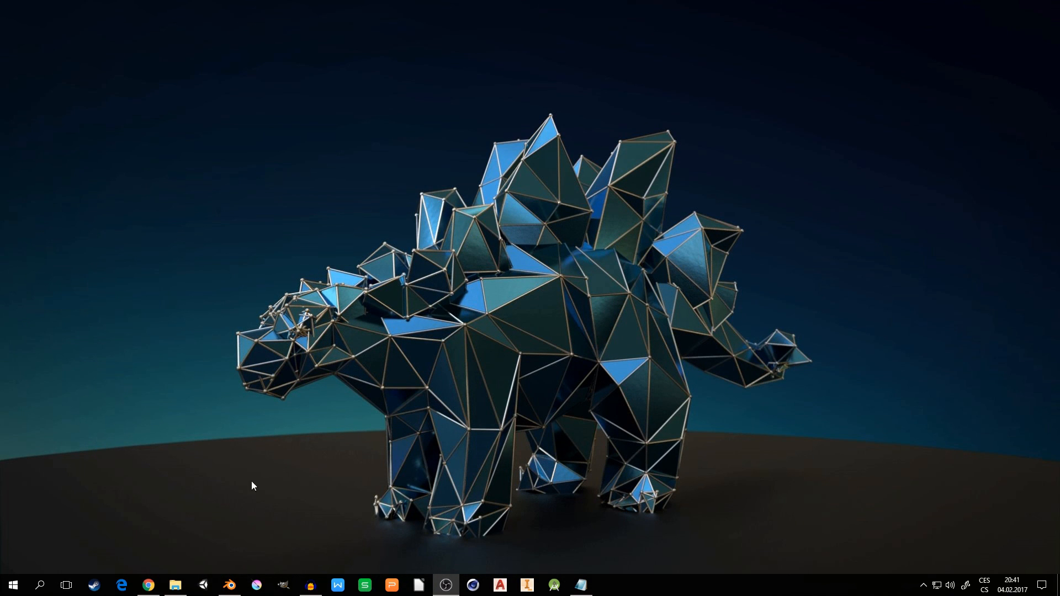
{"action": "left_click", "coordinate": [148, 585]}
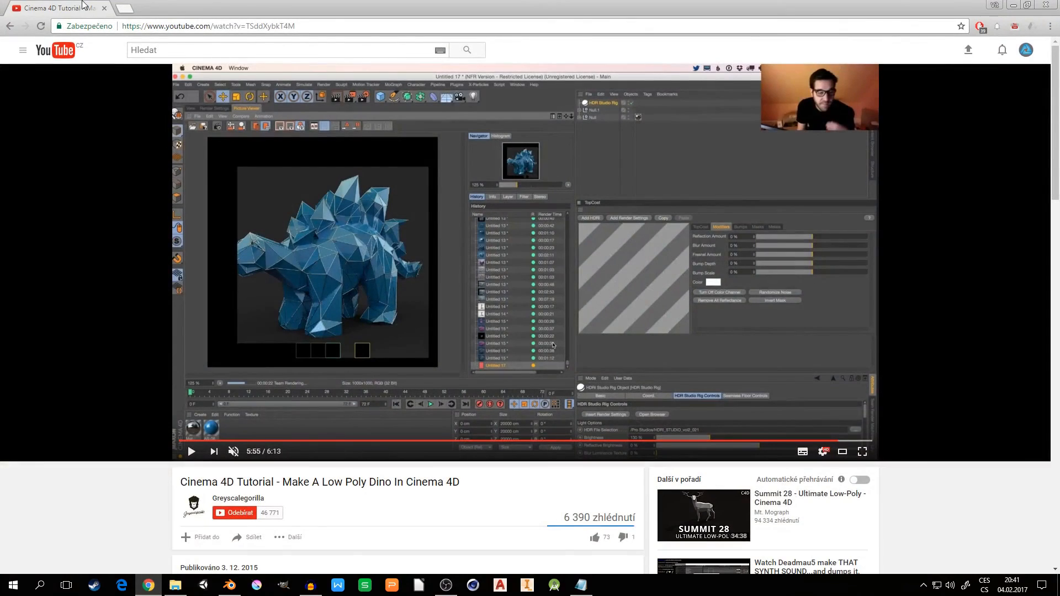
{"action": "left_click", "coordinate": [127, 11]}
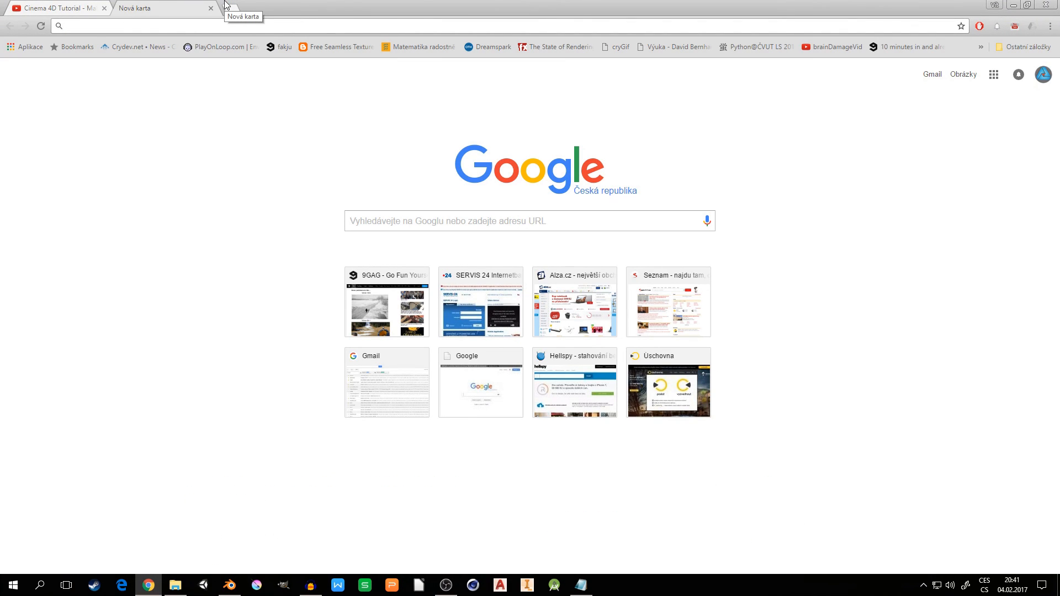
{"action": "type", "text": "blured "}
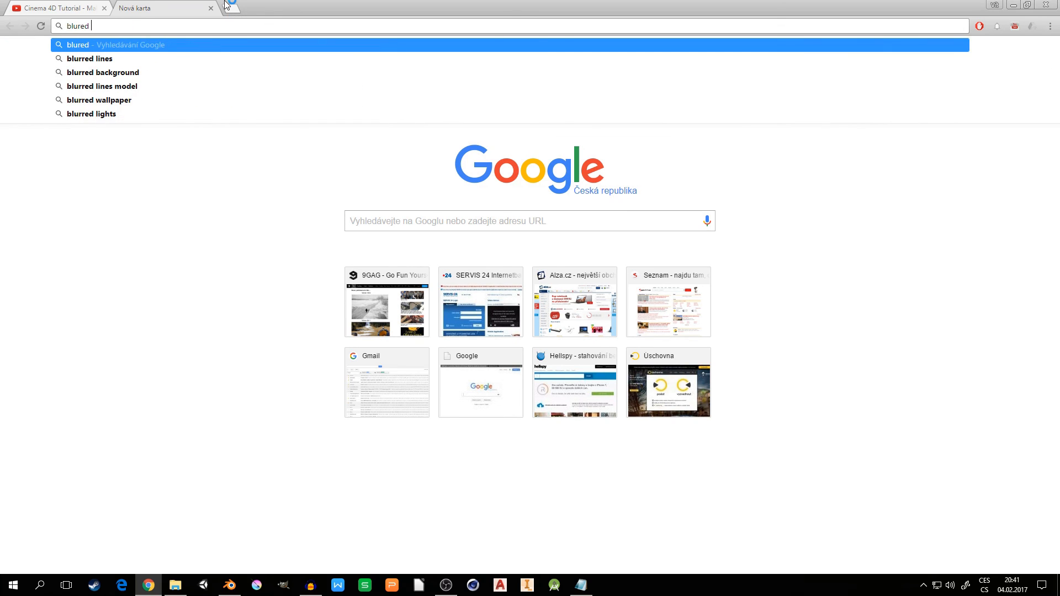
{"action": "type", "text": "backg"}
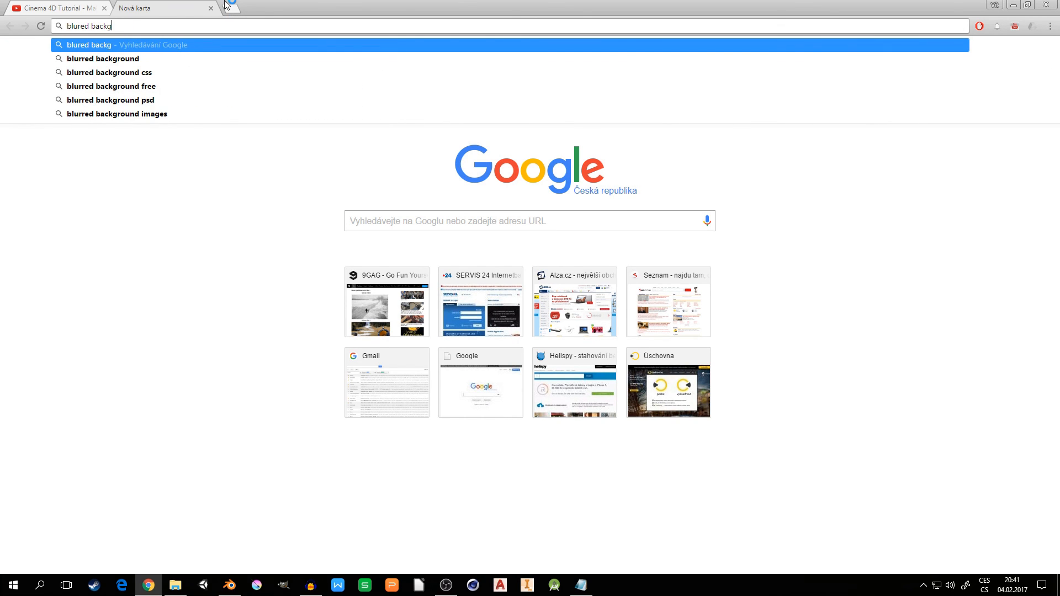
{"action": "type", "text": "roung"}
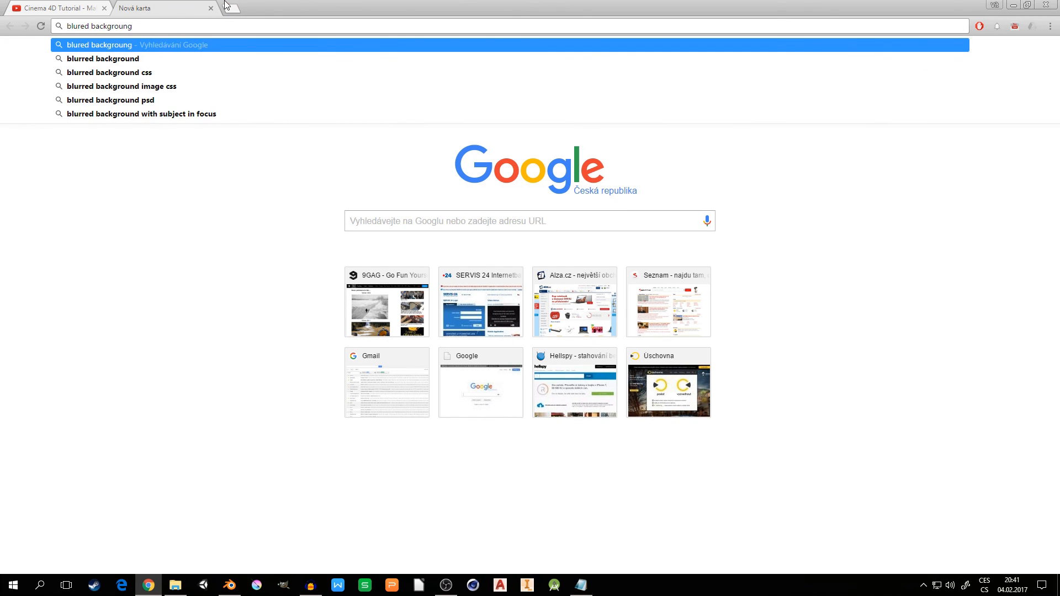
{"action": "key", "text": "Down"}
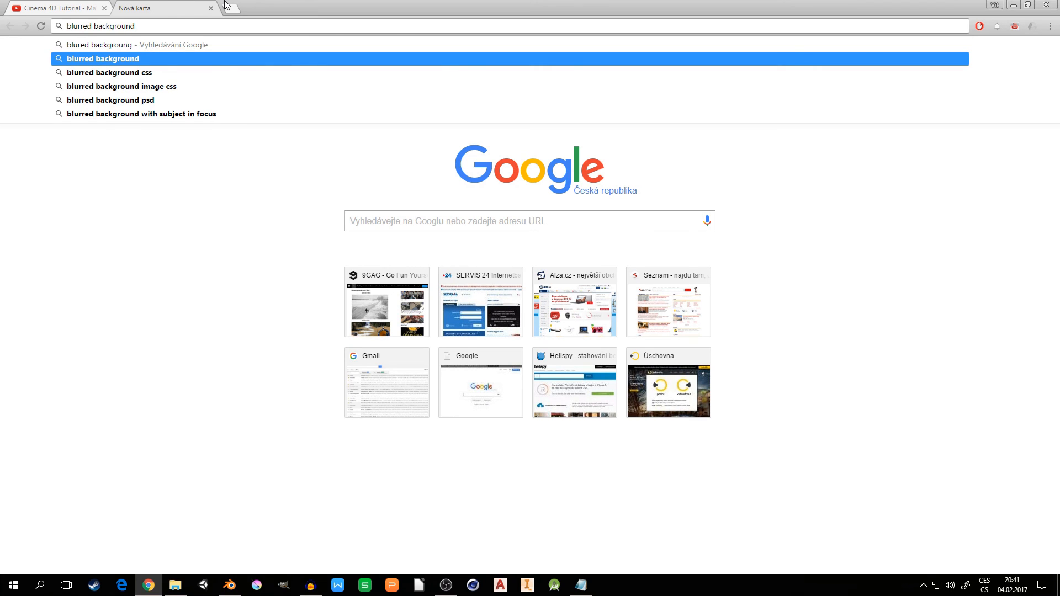
{"action": "key", "text": "Return"}
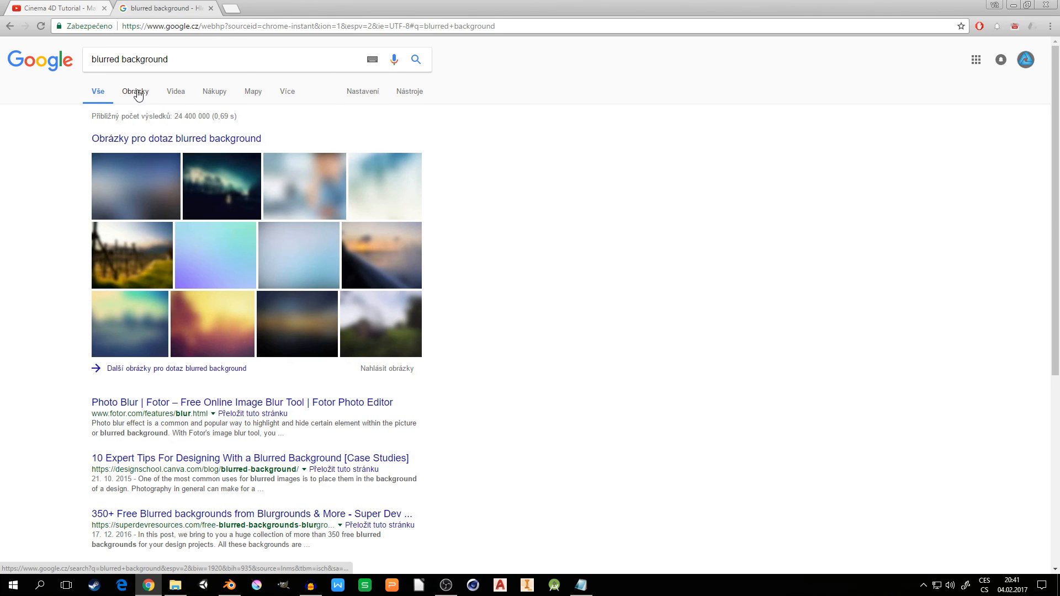
{"action": "left_click", "coordinate": [137, 93]}
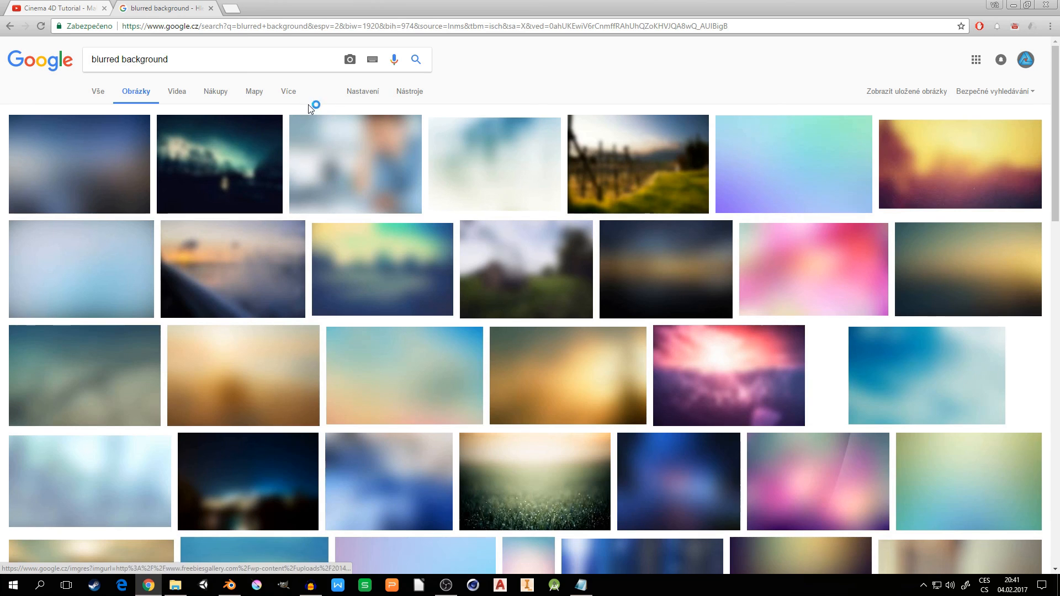
Step: Filter the image results to reuse with modification (Povoleno opětovné použití s úpravami) and the size Velká
{"action": "left_click", "coordinate": [368, 97]}
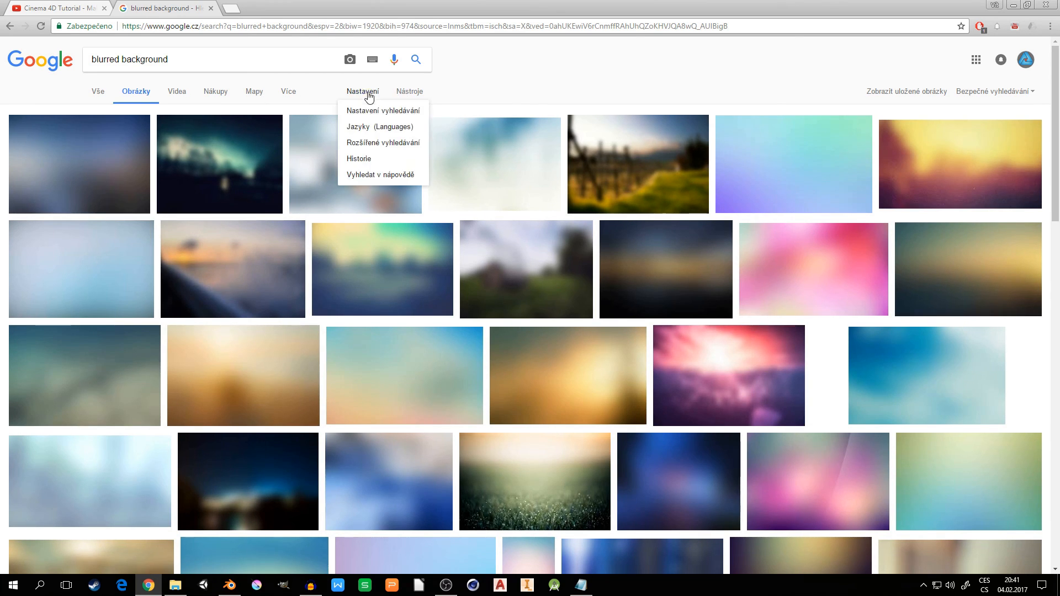
{"action": "left_click", "coordinate": [412, 95]}
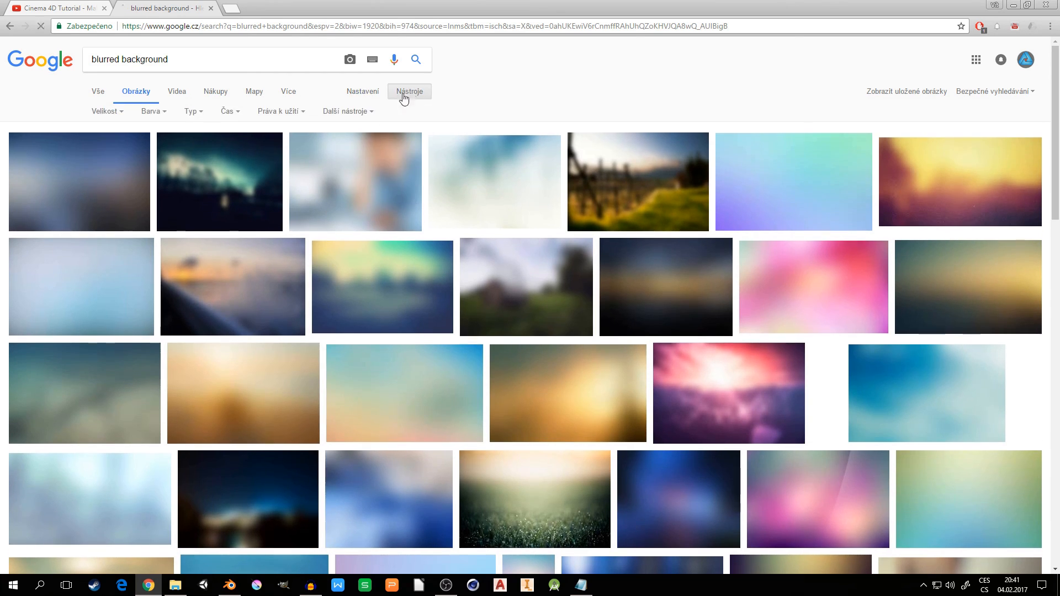
{"action": "left_click", "coordinate": [348, 113]}
{"action": "left_click", "coordinate": [287, 112]}
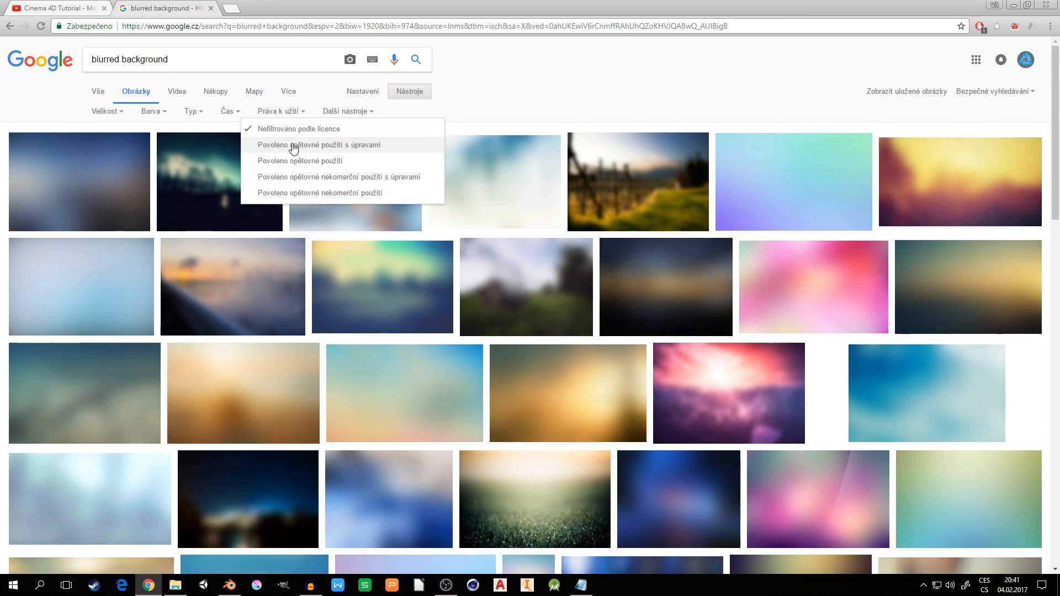
{"action": "left_click", "coordinate": [289, 145]}
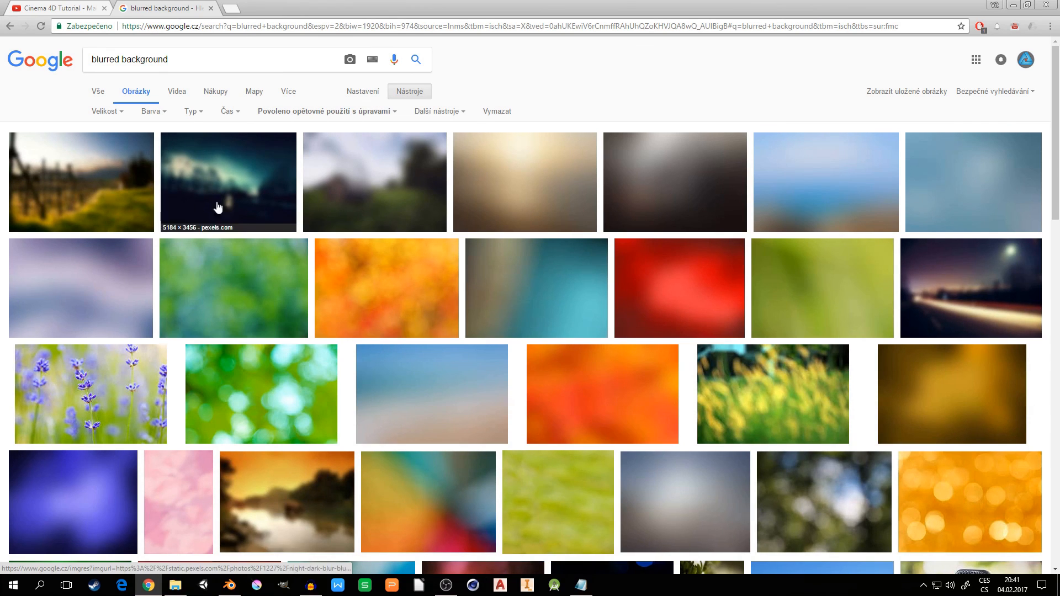
{"action": "left_click", "coordinate": [113, 113]}
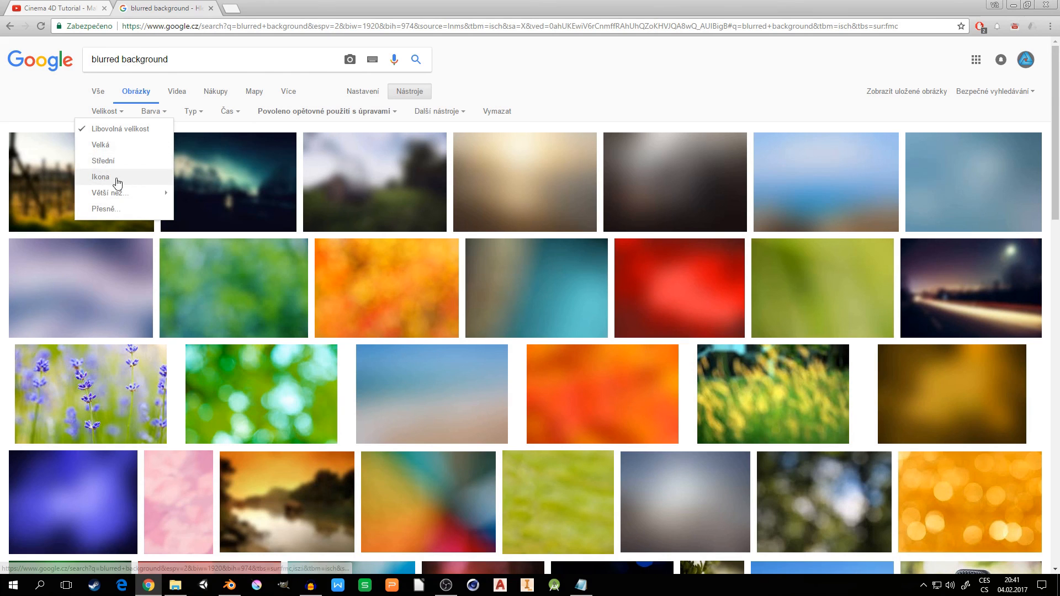
{"action": "left_click", "coordinate": [106, 147]}
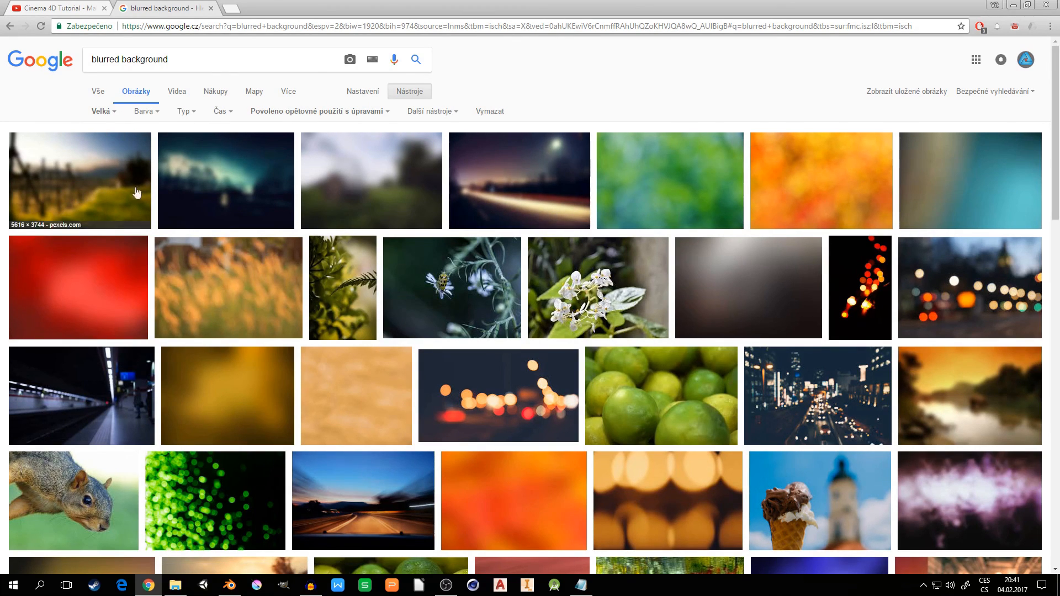
Step: Open the dark teal blurred night photo from Pexels at full size
{"action": "left_click", "coordinate": [227, 186]}
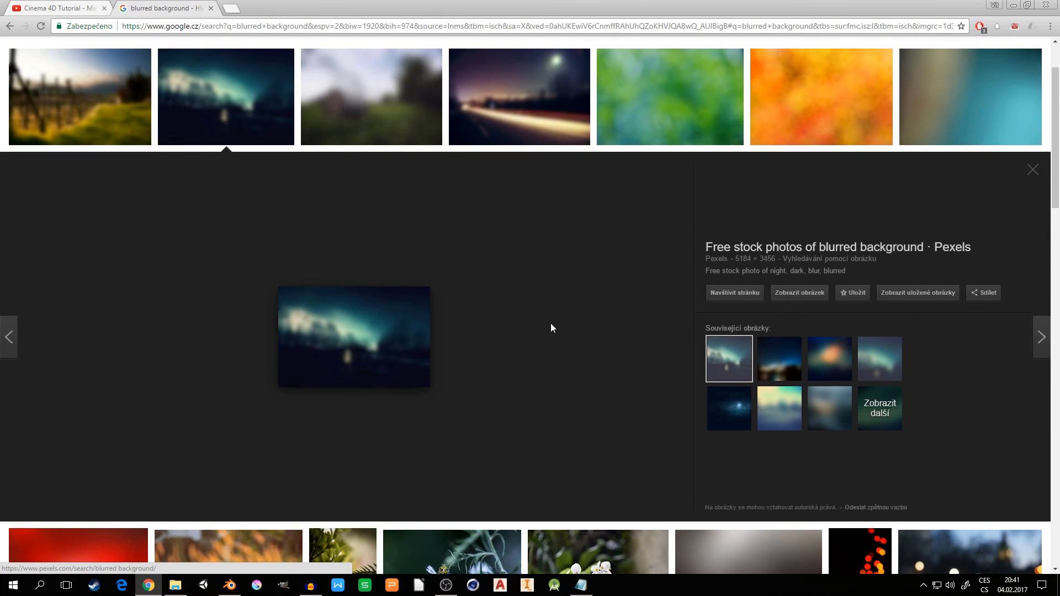
{"action": "left_click", "coordinate": [795, 293]}
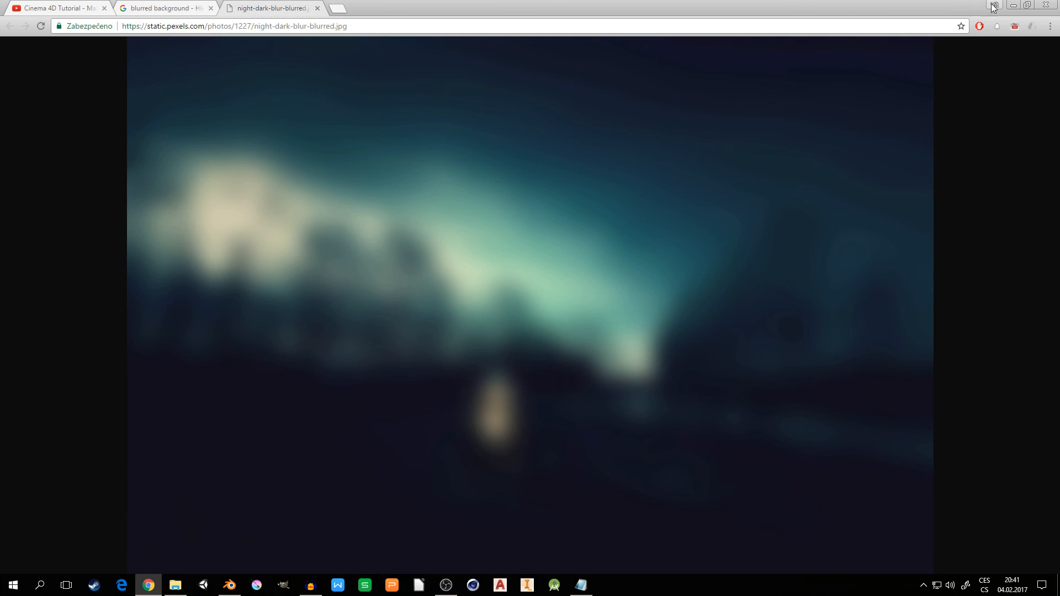
{"action": "left_click", "coordinate": [1014, 5]}
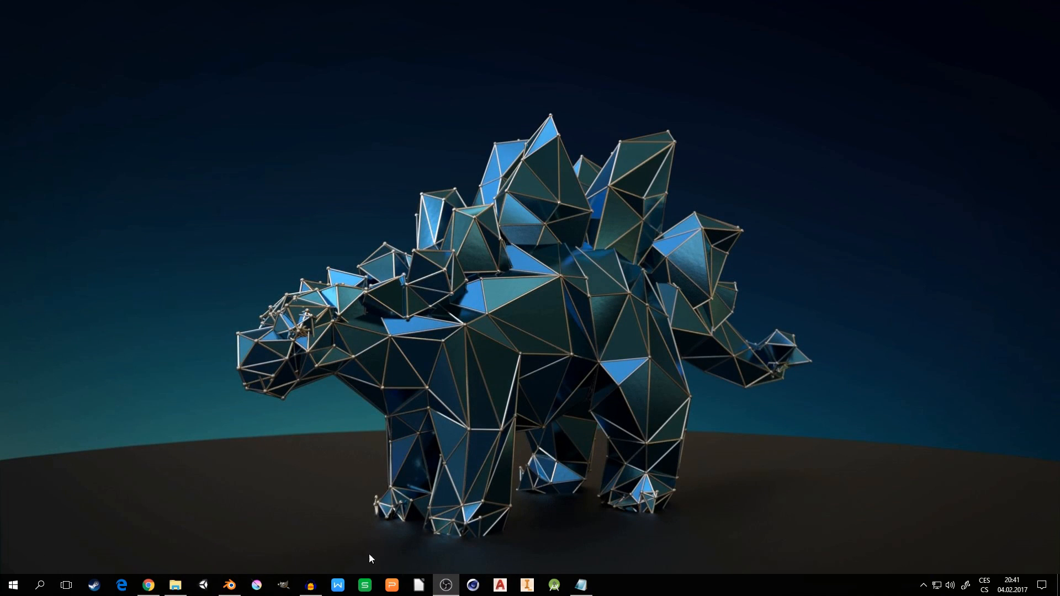
Step: Switch back to Blender and examine the monkey's render result up close in a maximized image editor
{"action": "mouse_move", "coordinate": [228, 591]}
{"action": "left_click", "coordinate": [230, 586]}
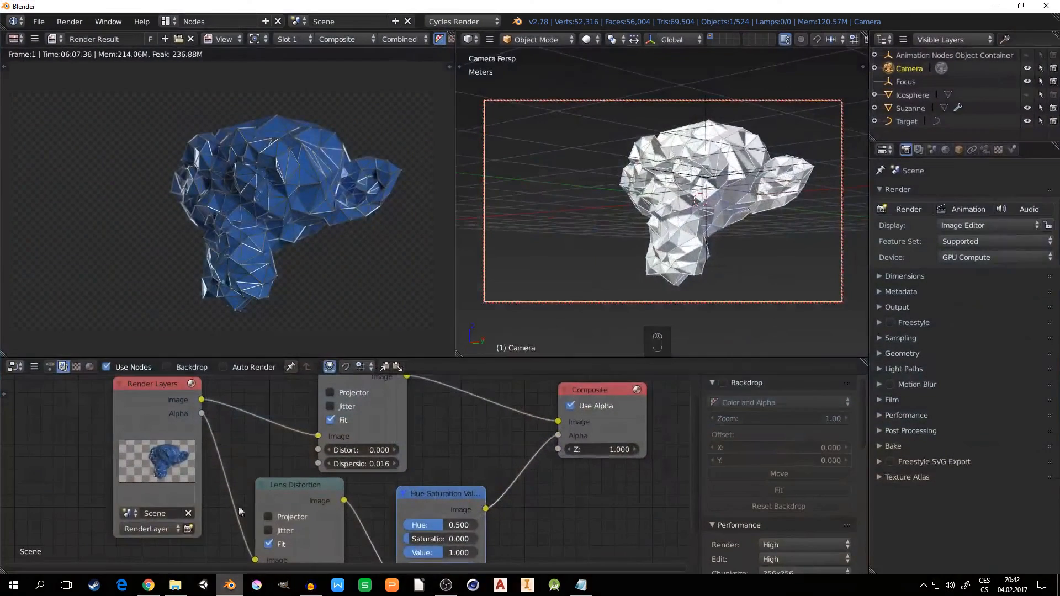
{"action": "scroll", "coordinate": [260, 188], "scroll_direction": "up", "scroll_amount": 2}
{"action": "scroll", "coordinate": [272, 191], "scroll_direction": "down", "scroll_amount": 1}
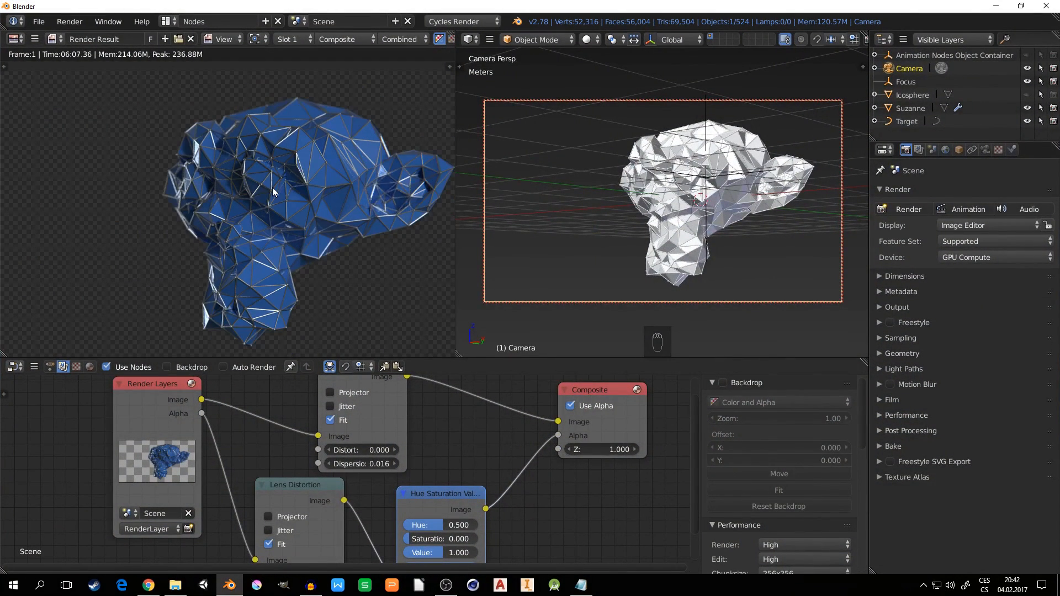
{"action": "key", "text": "ctrl+Up"}
{"action": "scroll", "coordinate": [561, 366], "scroll_direction": "up", "scroll_amount": 3}
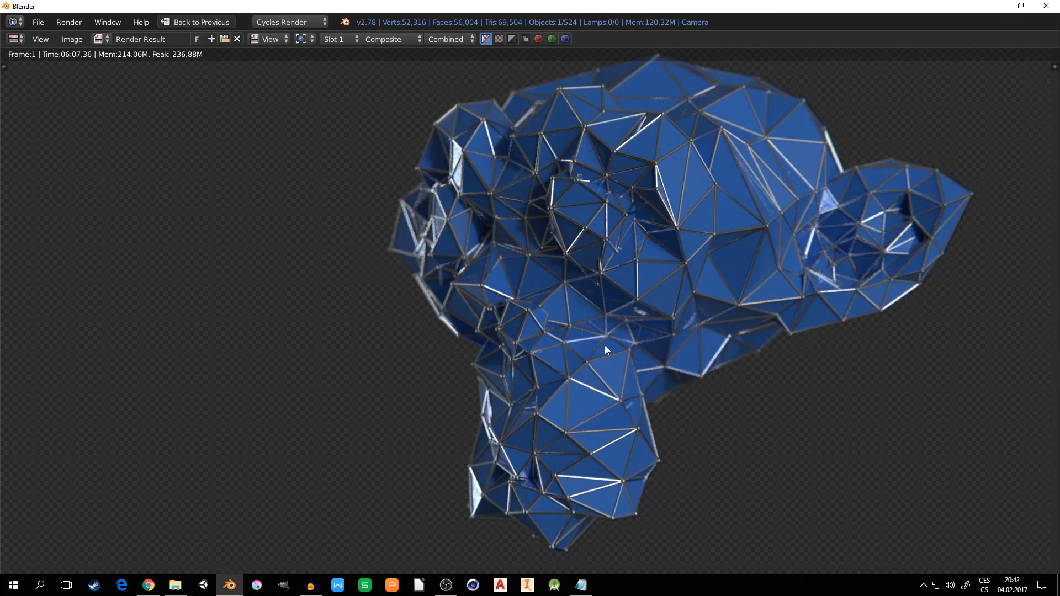
{"action": "mouse_move", "coordinate": [604, 346]}
{"action": "middle_mouse_down"}
{"action": "mouse_move", "coordinate": [565, 349]}
{"action": "mouse_move", "coordinate": [649, 340]}
{"action": "mouse_move", "coordinate": [617, 343]}
{"action": "middle_mouse_up"}
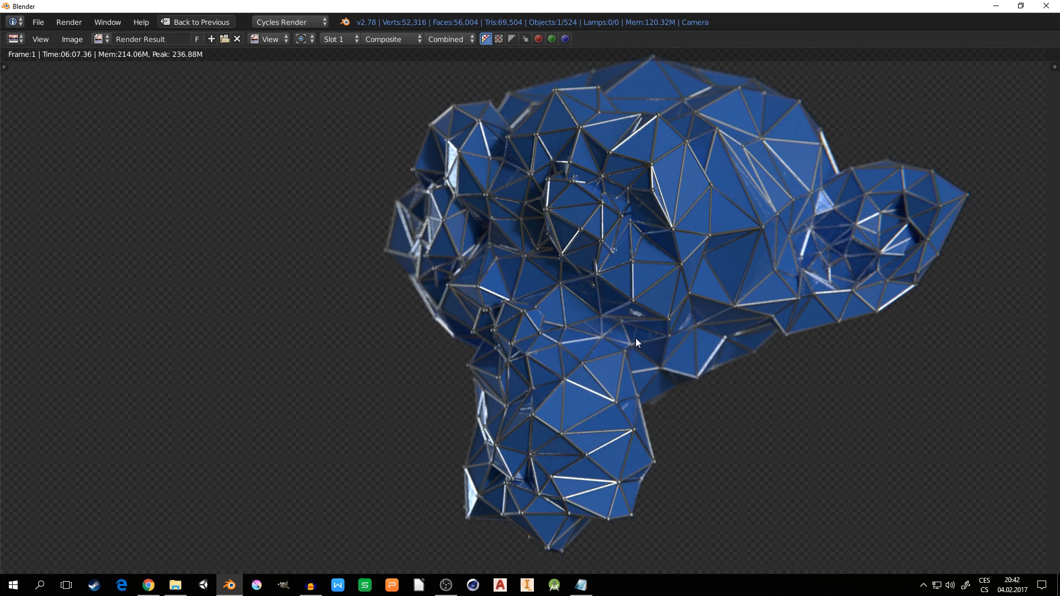